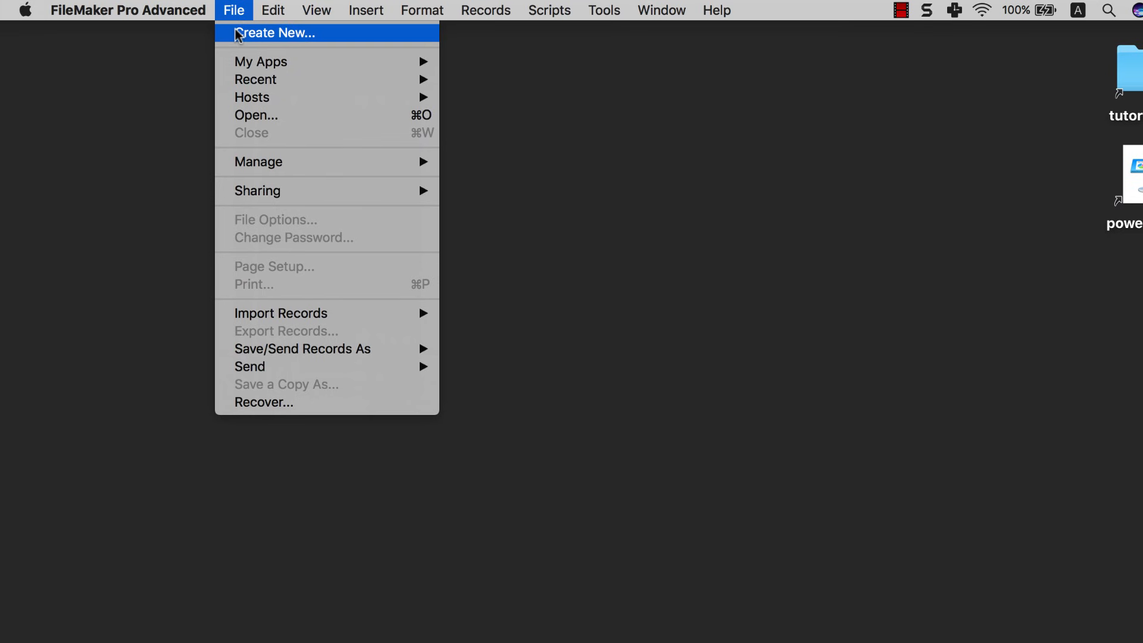
# - Create a blank database file named testing_database on the Desktop and dismiss its initial field definitions dialog
pyautogui.click(235, 33)
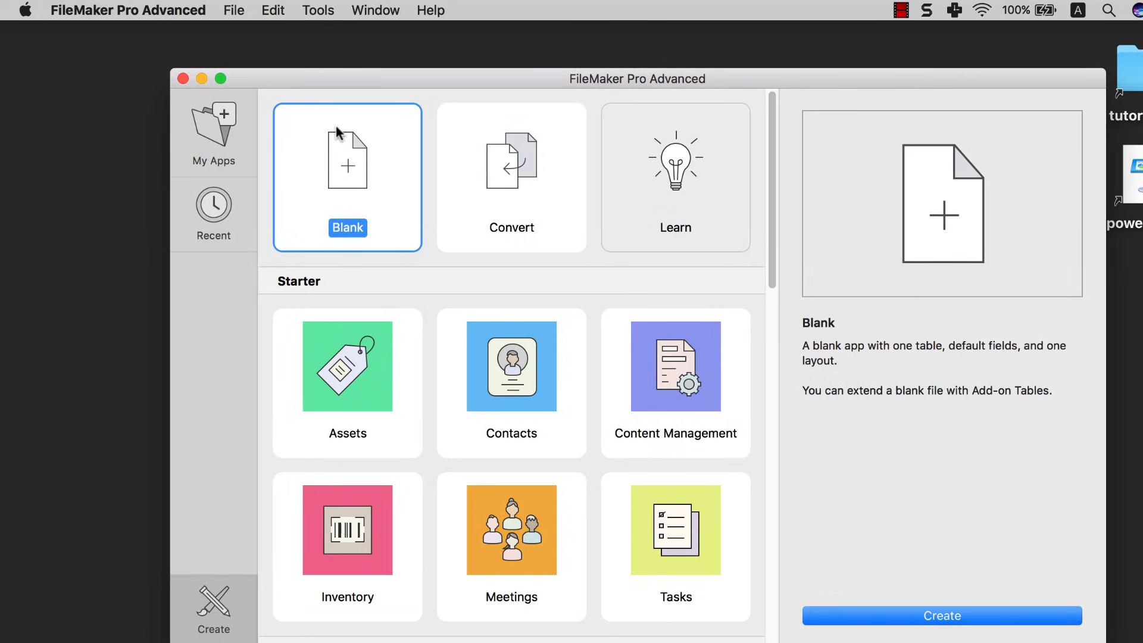
pyautogui.click(867, 606)
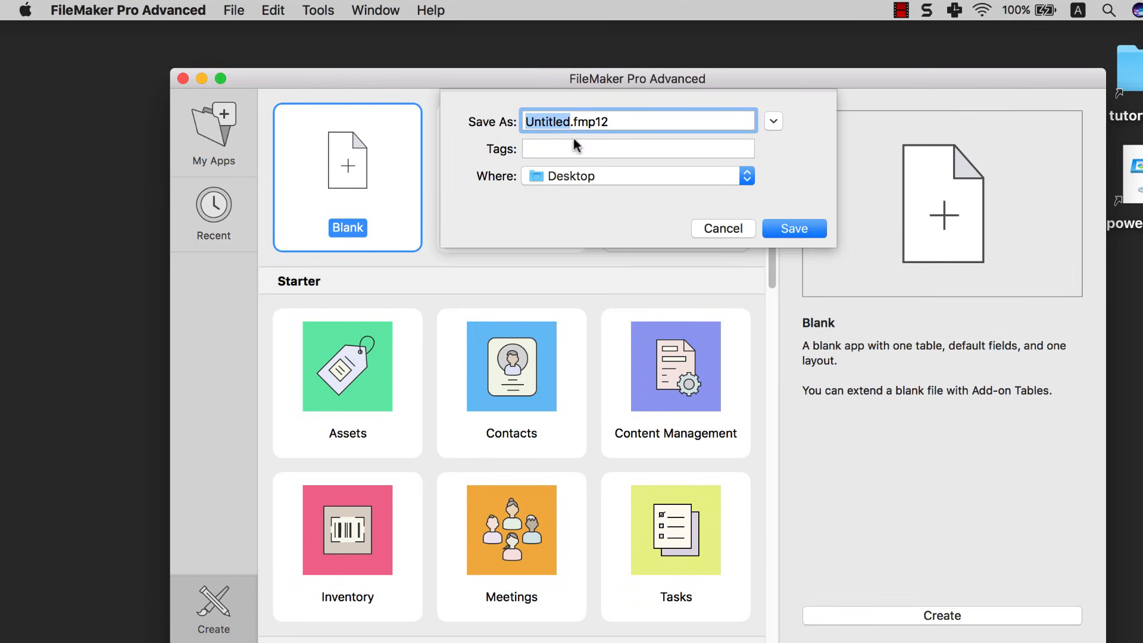
pyautogui.write('testing ')
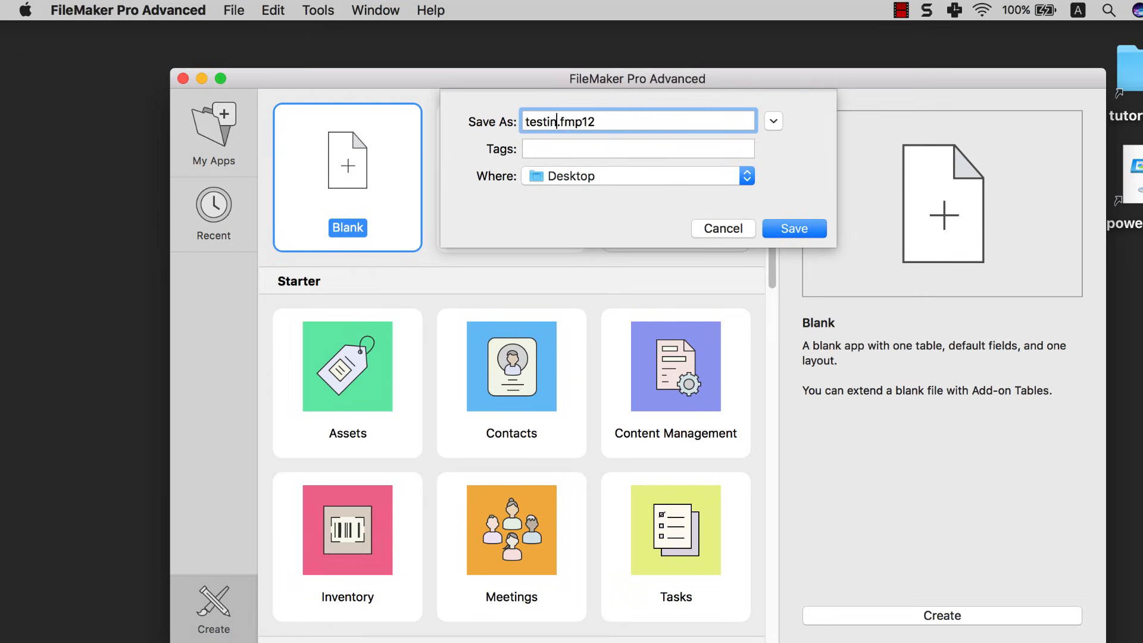
pyautogui.write('database')
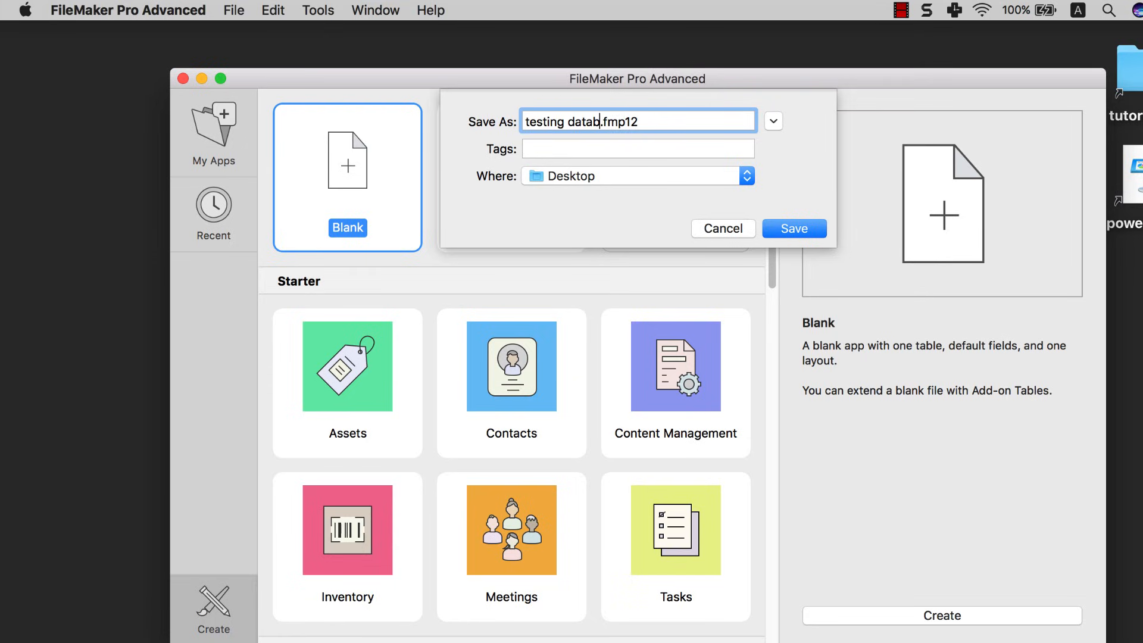
pyautogui.click(567, 122)
pyautogui.press('BackSpace')
pyautogui.write('_')
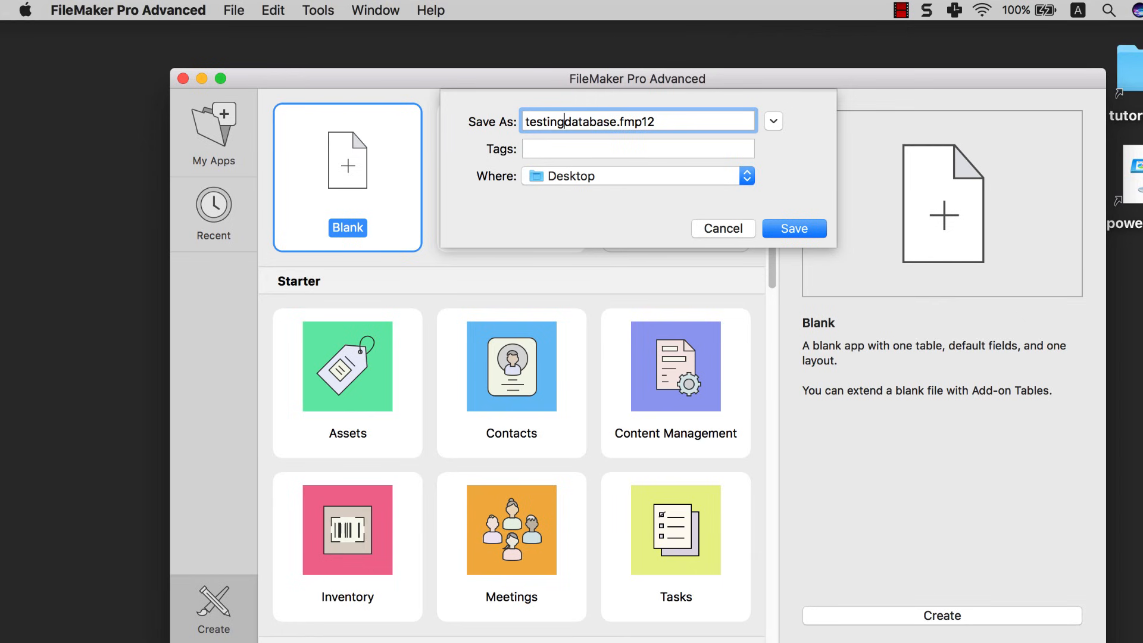
pyautogui.click(782, 227)
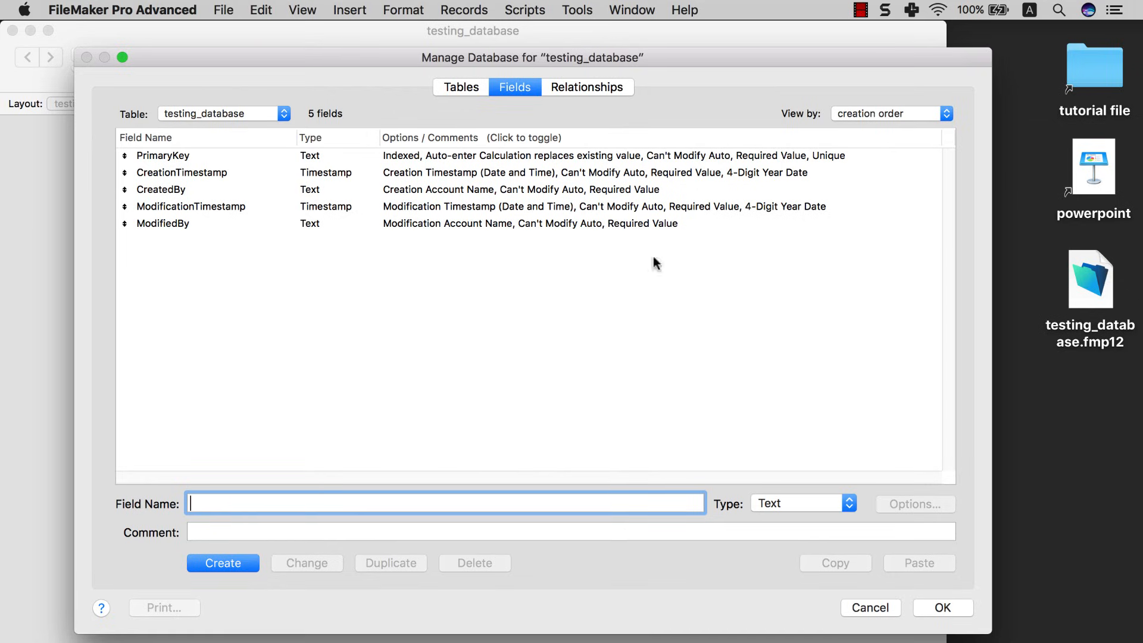
pyautogui.click(876, 606)
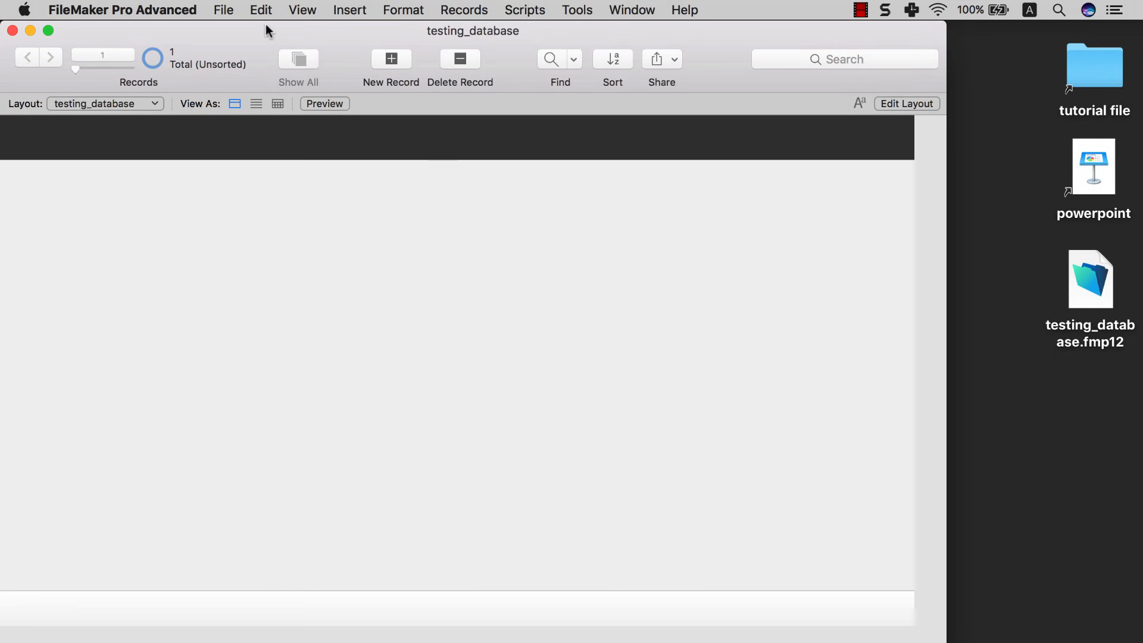
# - Open the database management dialog for testing_database and show its list of tables
pyautogui.click(225, 10)
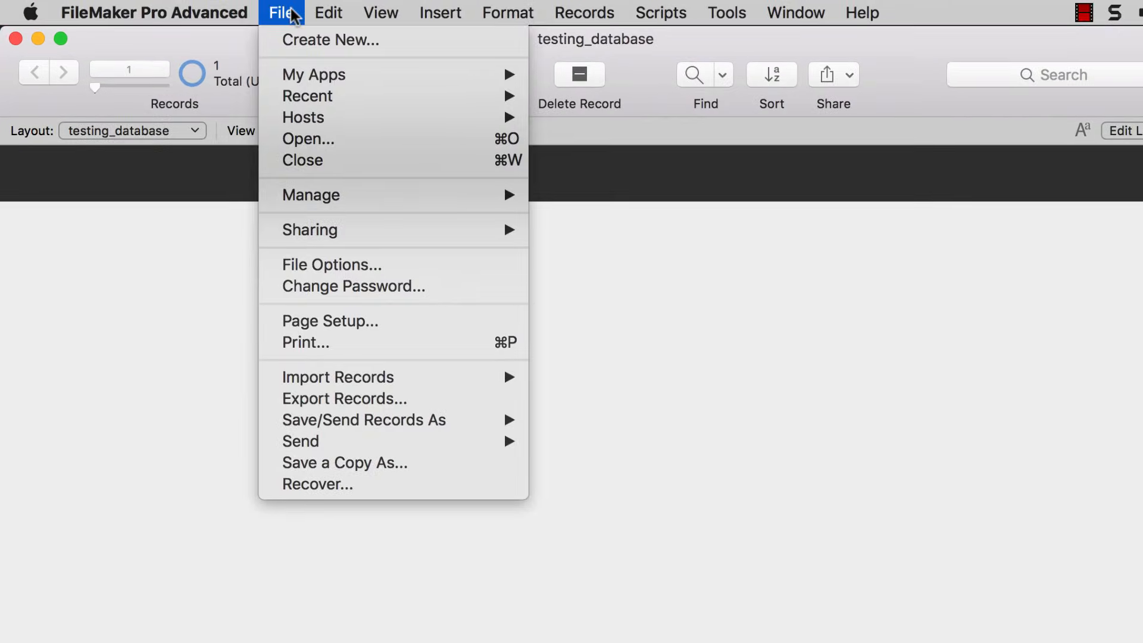
pyautogui.moveTo(332, 194)
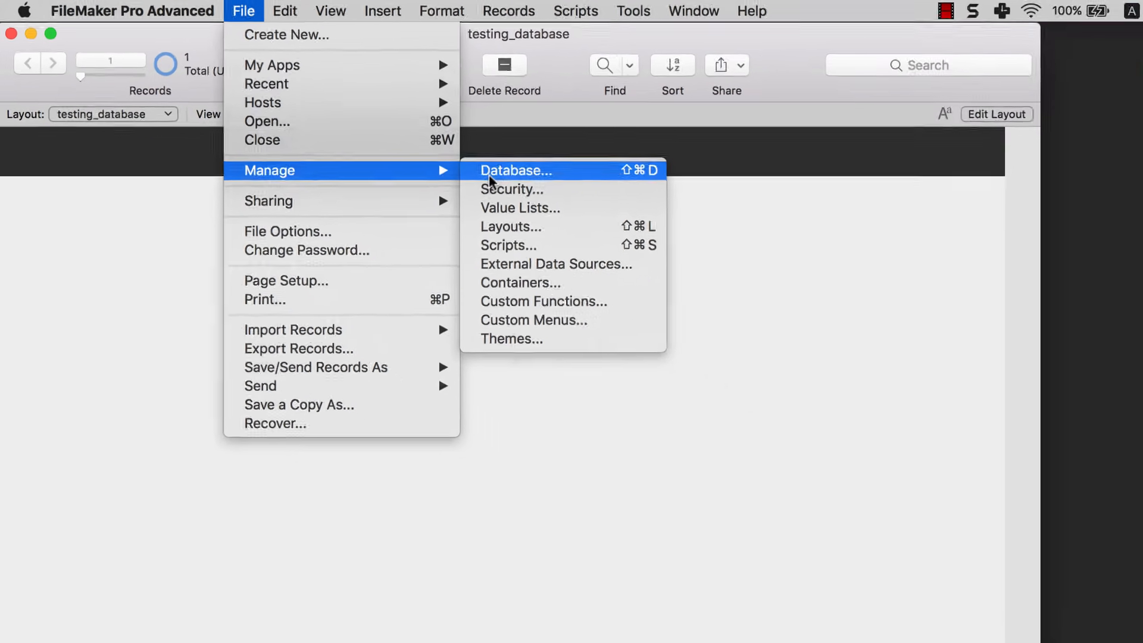
pyautogui.click(562, 202)
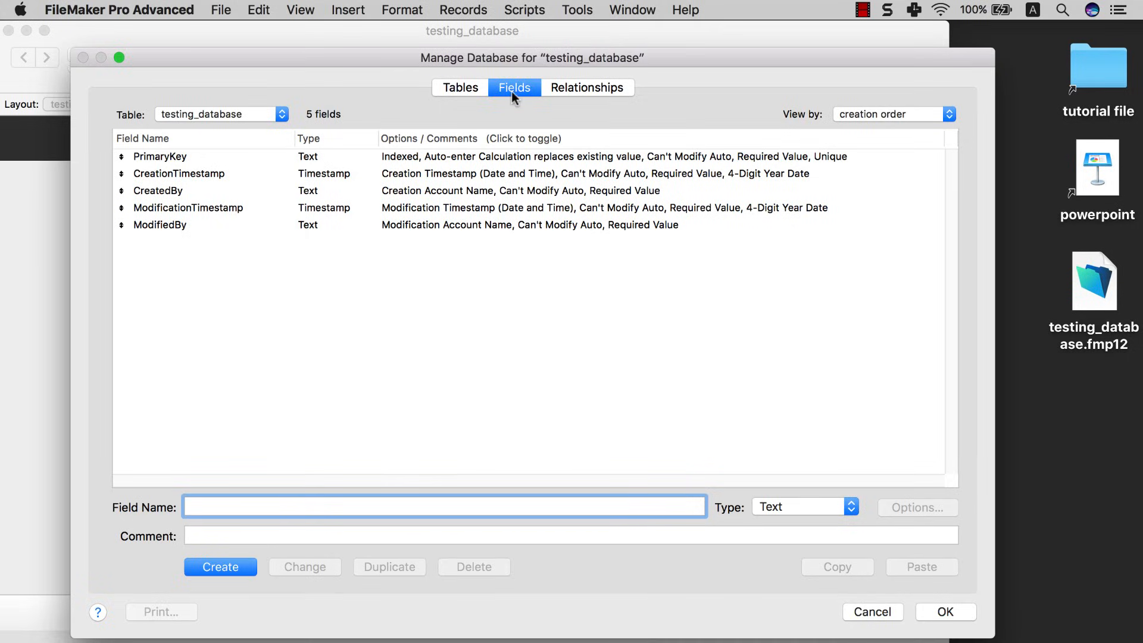
pyautogui.moveTo(534, 54); pyautogui.dragTo(535, 49)
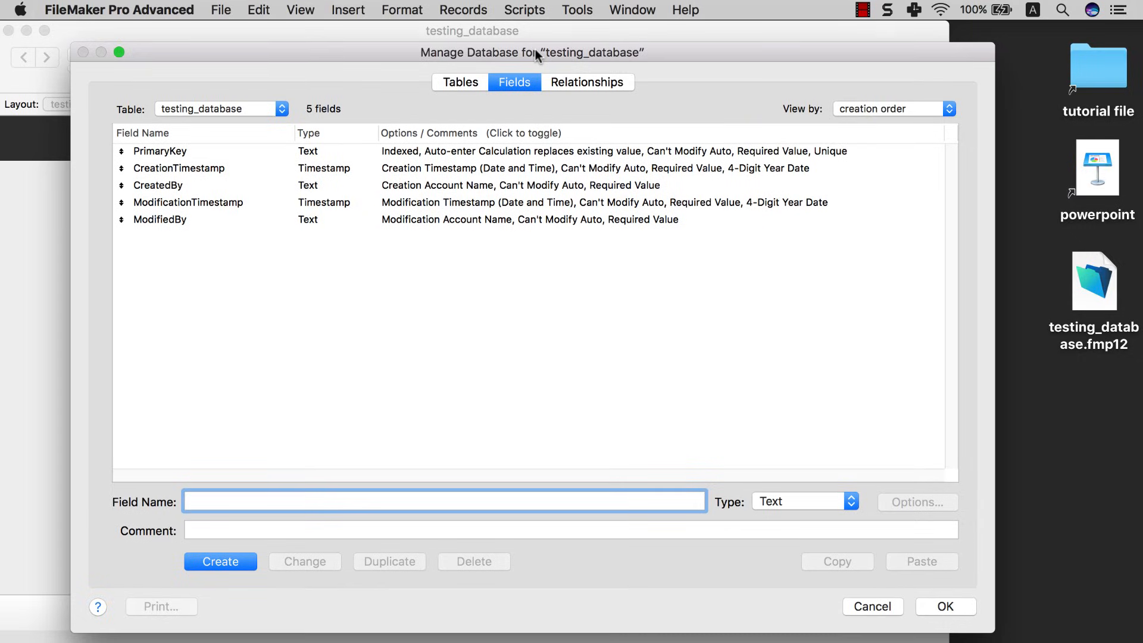
pyautogui.click(463, 83)
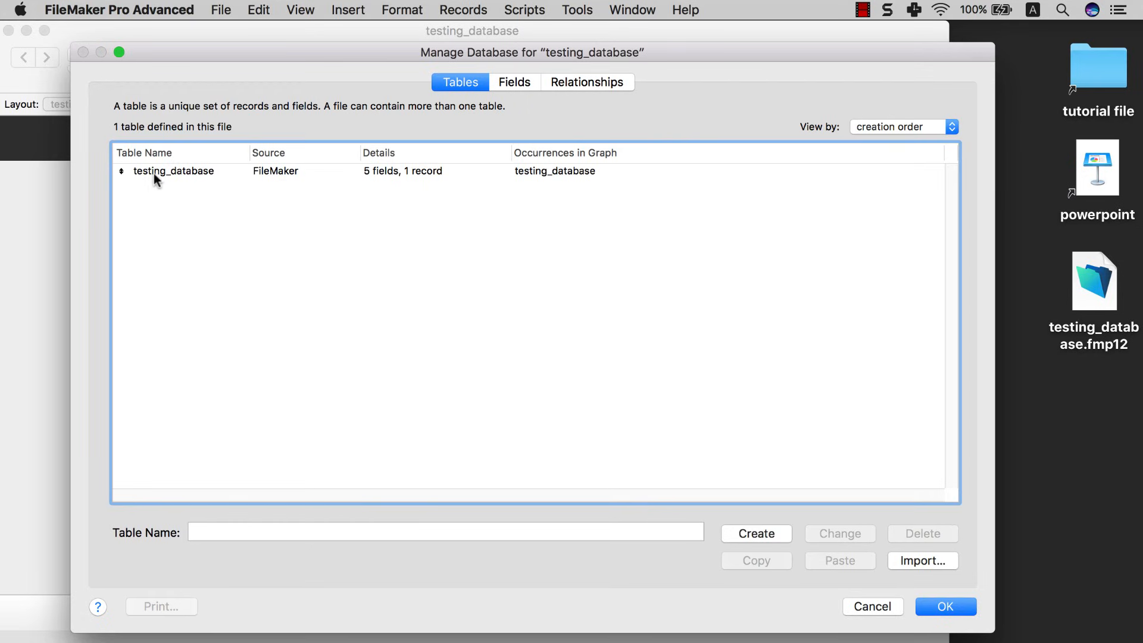
pyautogui.click(173, 171)
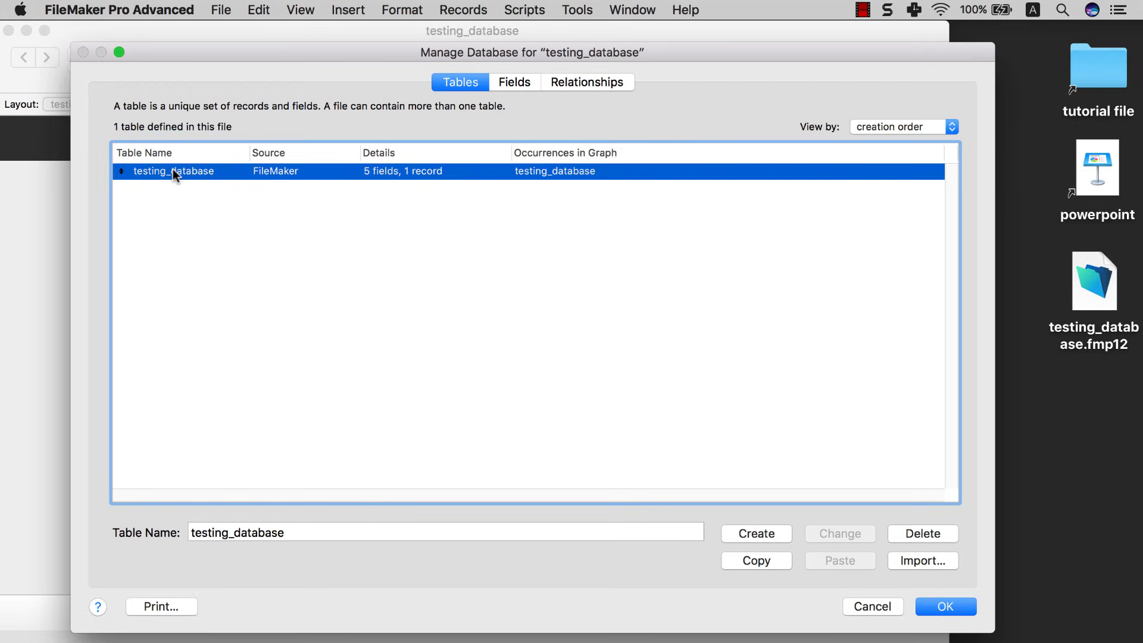
pyautogui.click(204, 185)
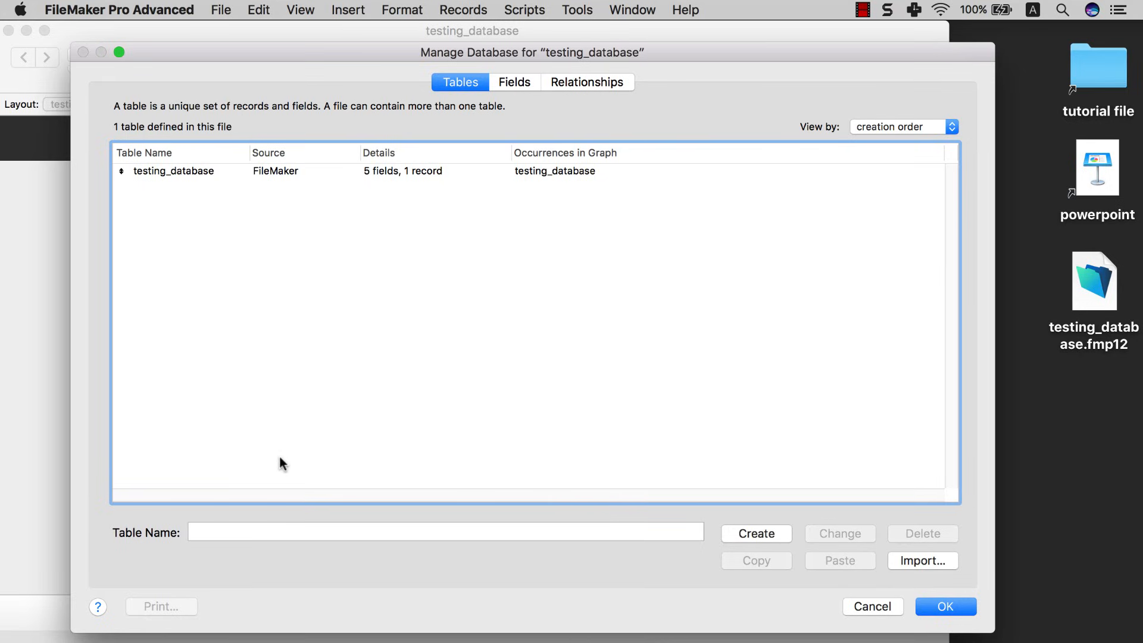
# - Create a table named contact and save the database definition
pyautogui.click(251, 522)
pyautogui.write('cont')
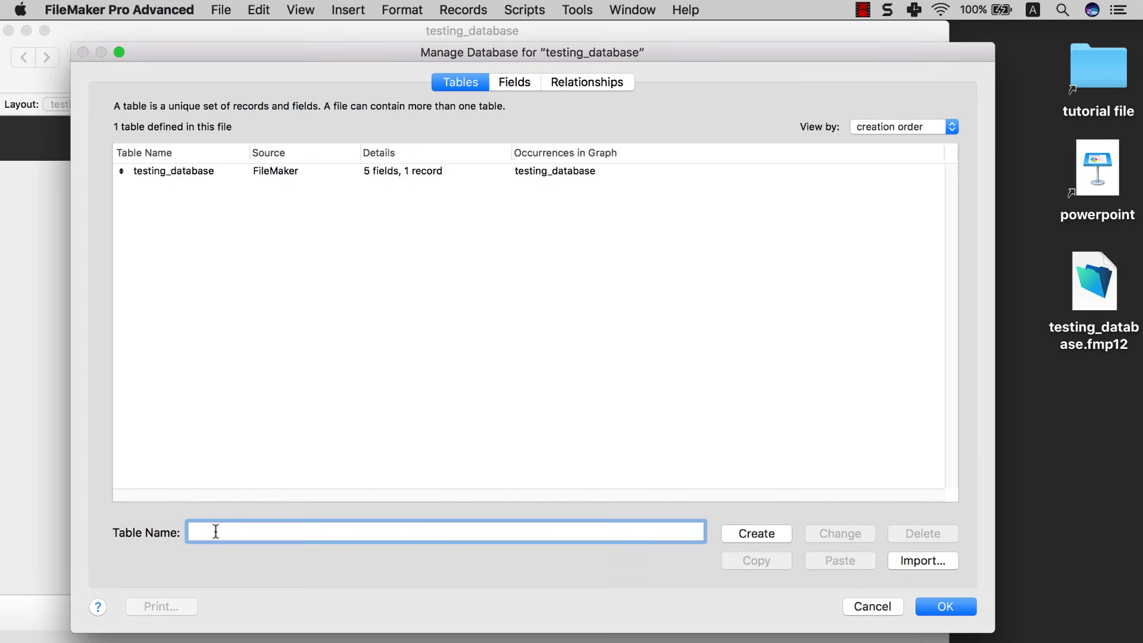
pyautogui.write('act')
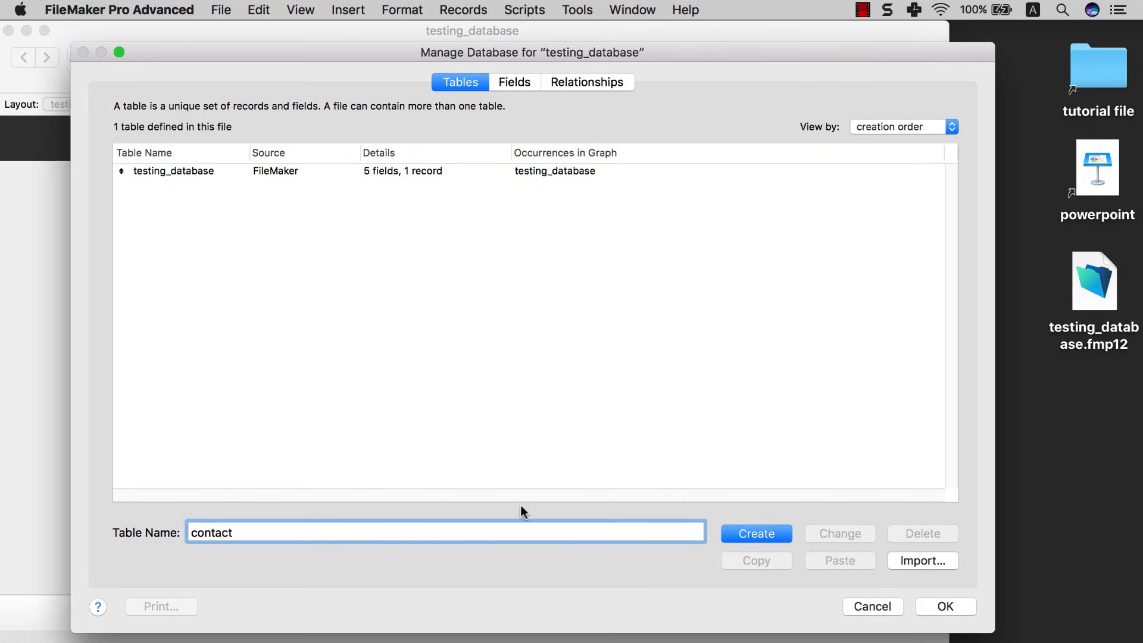
pyautogui.click(733, 534)
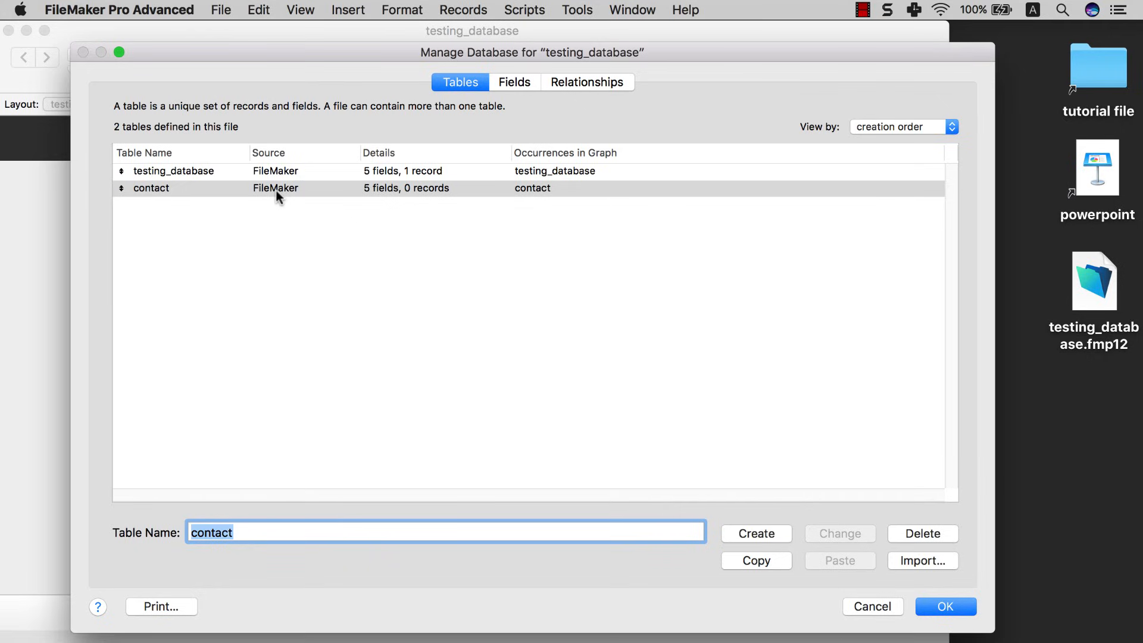
pyautogui.click(926, 600)
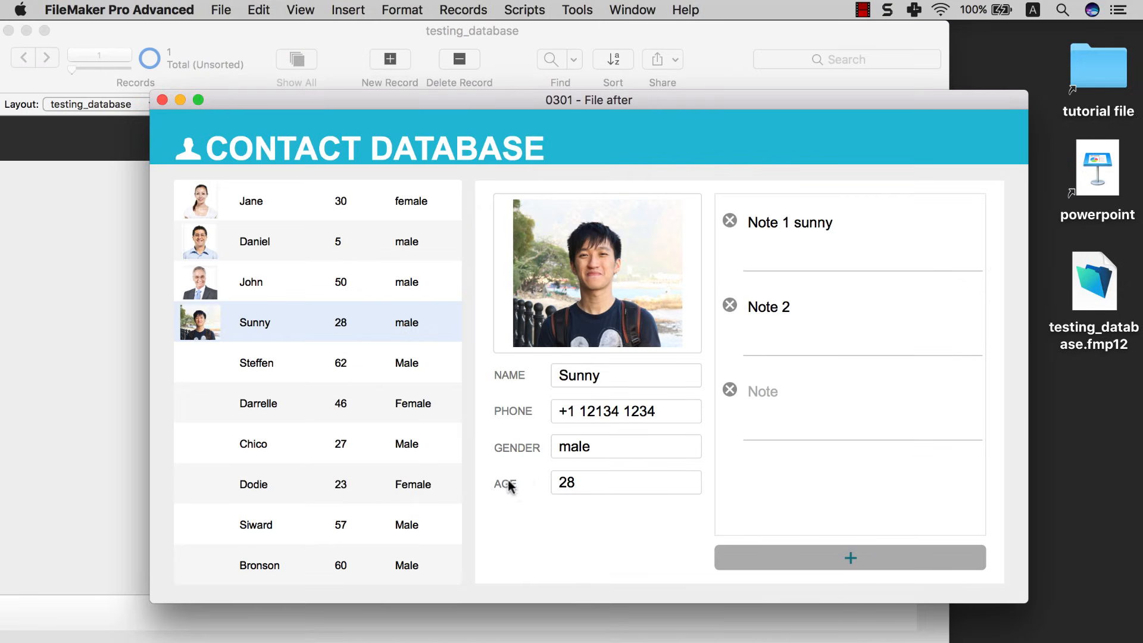
# - Minimize the sample contact database window and open the contact table's field definitions in testing_database
pyautogui.click(615, 247)
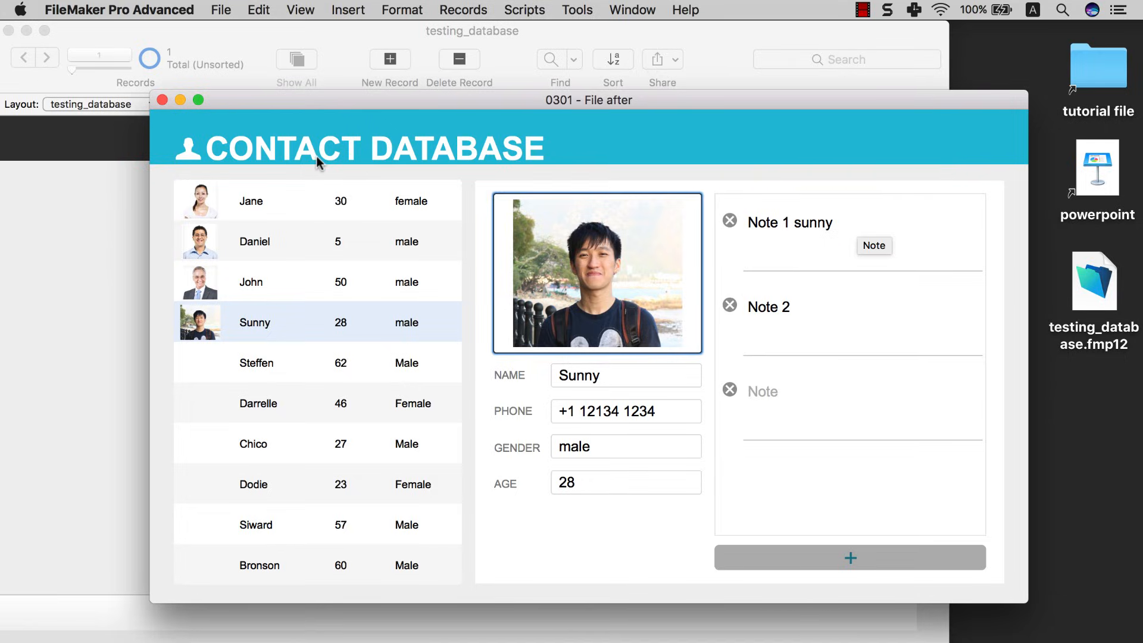
pyautogui.click(180, 100)
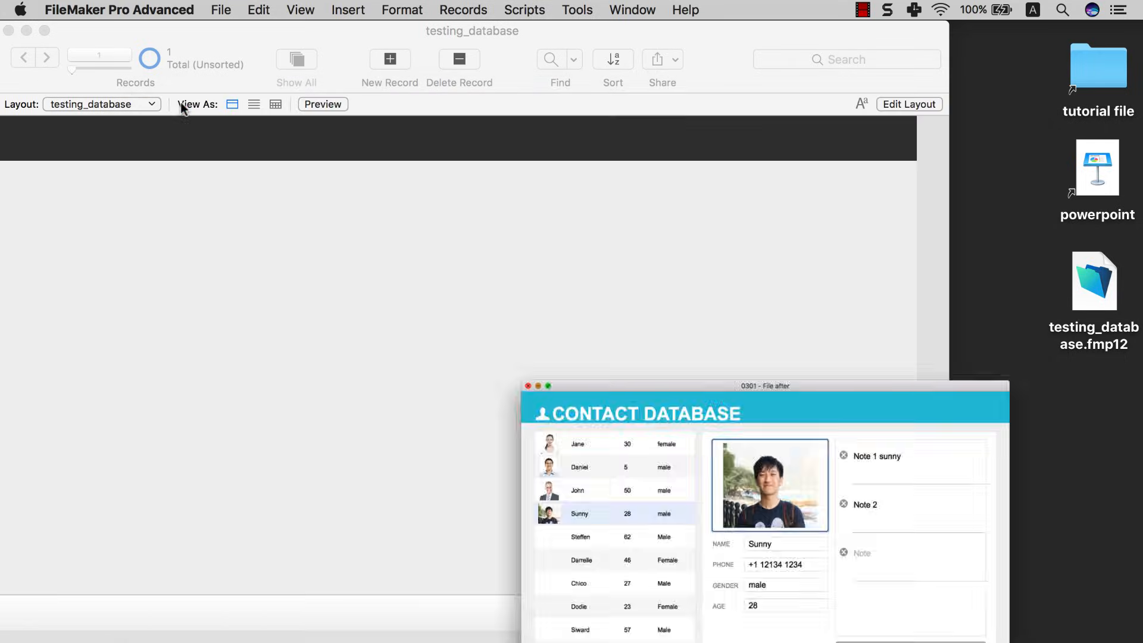
pyautogui.click(221, 10)
pyautogui.moveTo(257, 155)
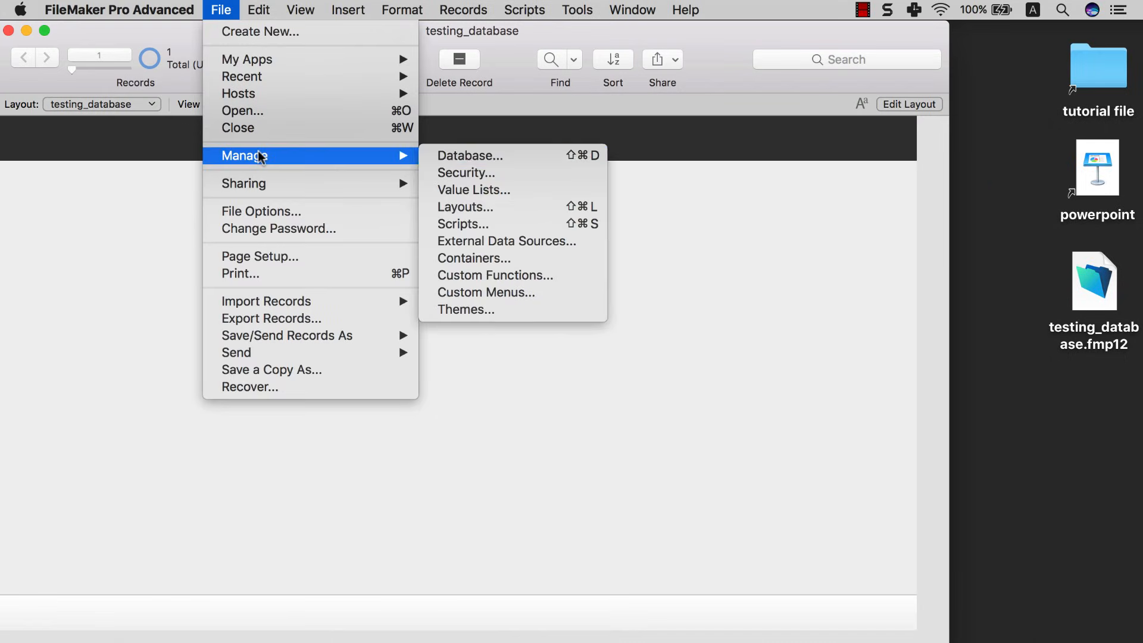
pyautogui.click(441, 150)
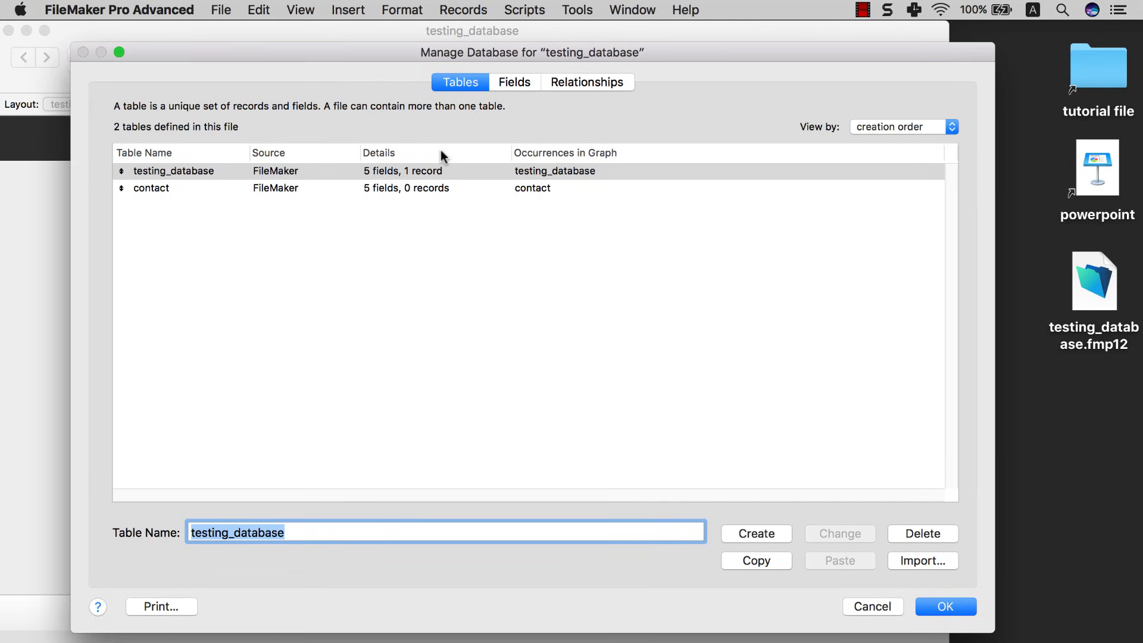
pyautogui.doubleClick(404, 186)
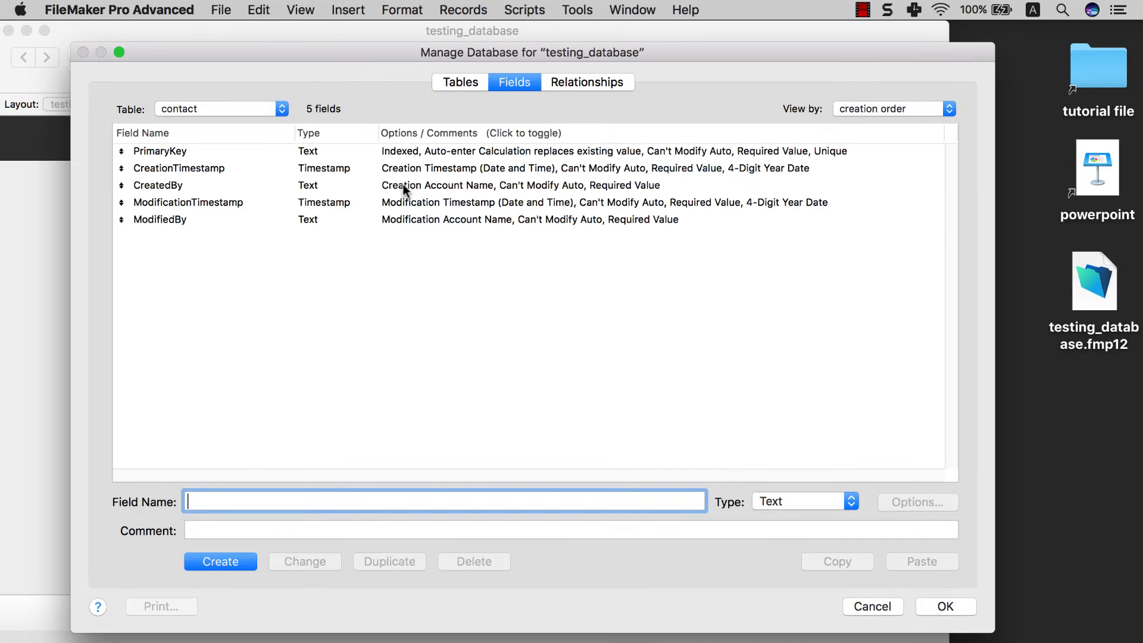
pyautogui.click(310, 321)
pyautogui.click(182, 223)
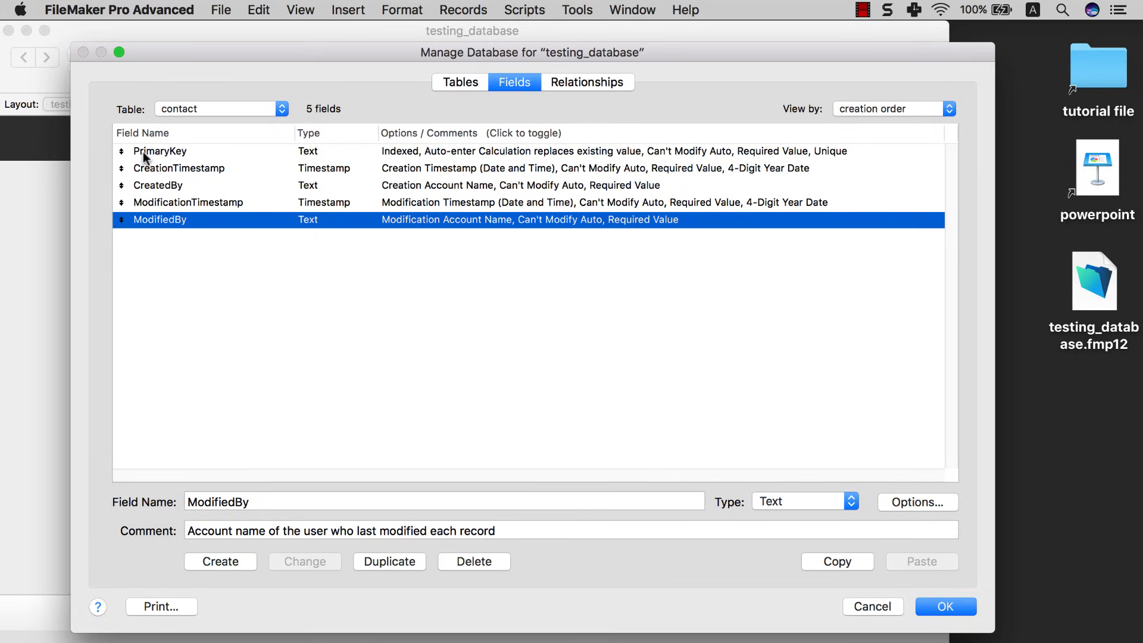
pyautogui.click(248, 348)
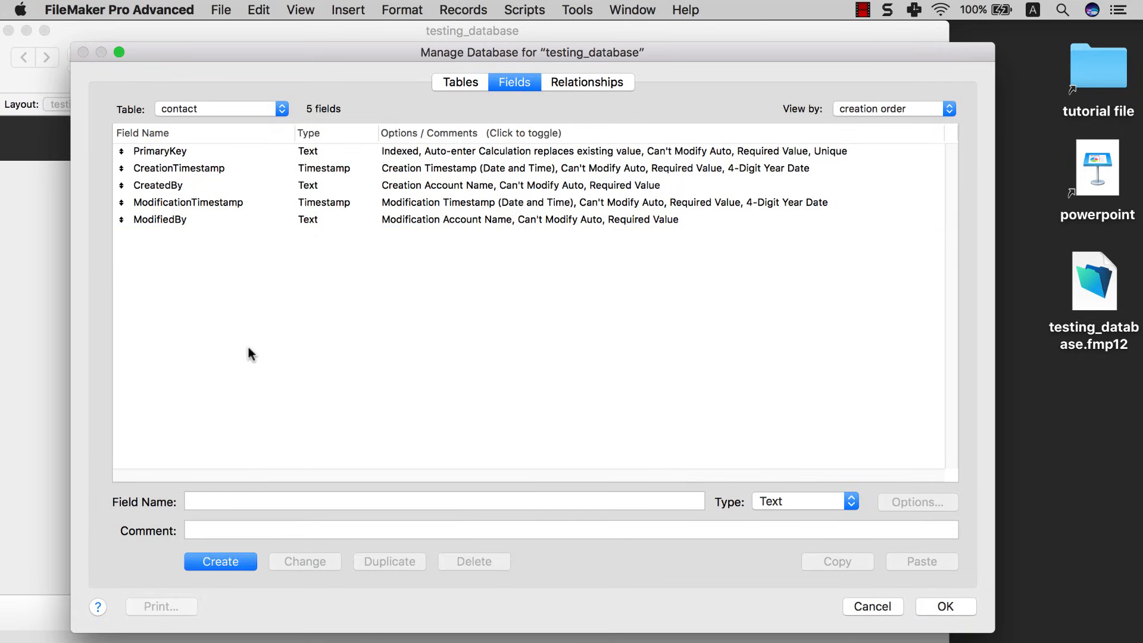
# - Create a field called Name with type Text in the contact table
pyautogui.click(265, 495)
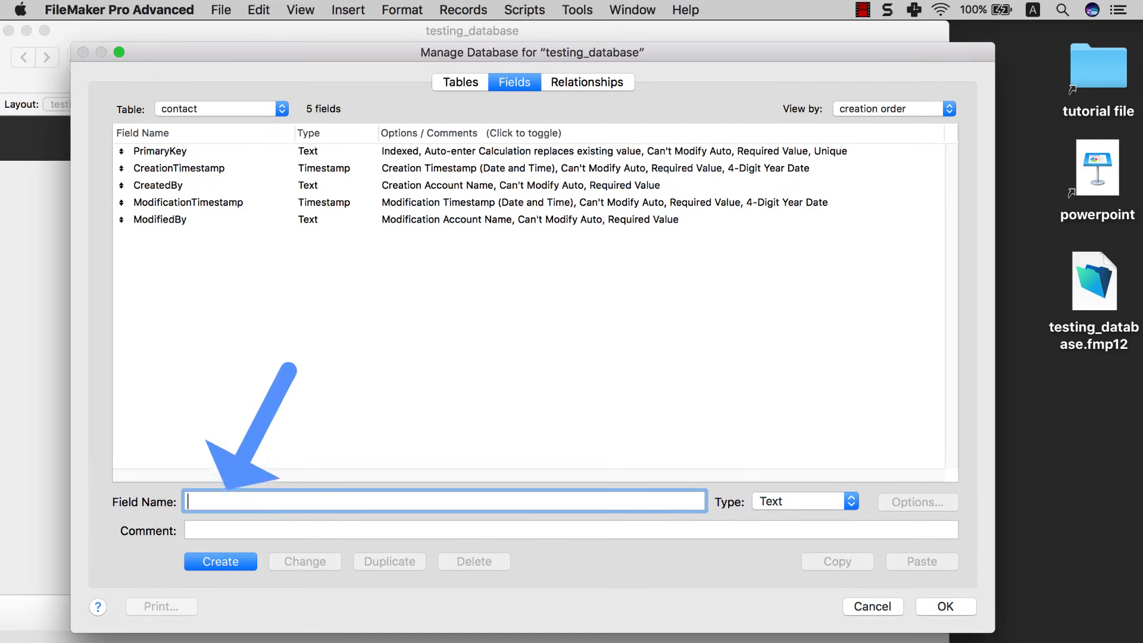
pyautogui.write('Name')
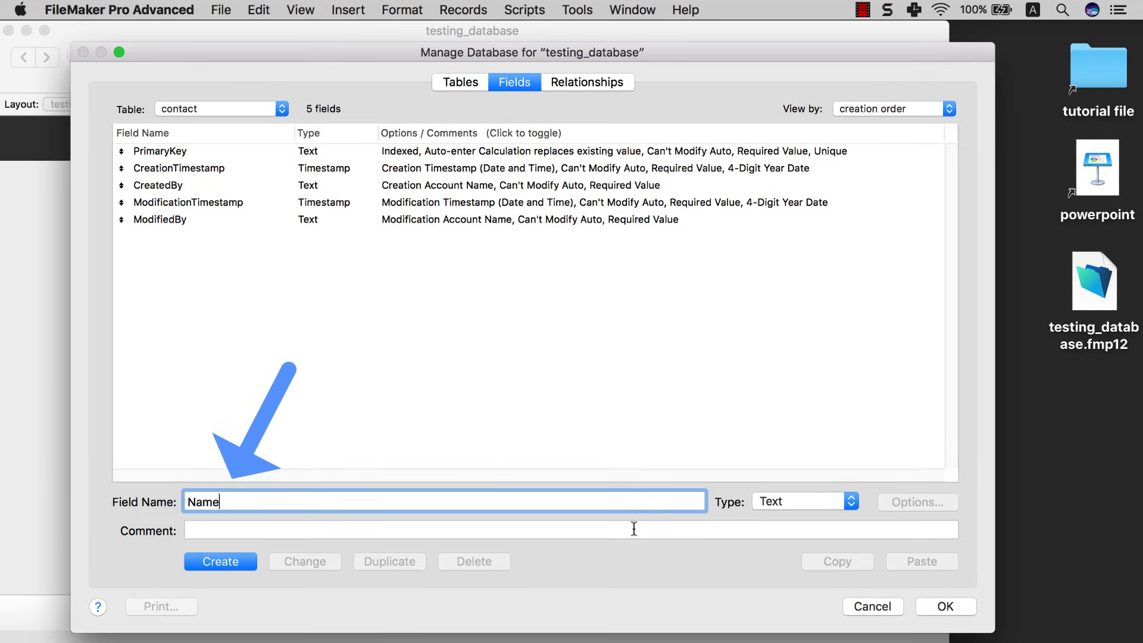
pyautogui.click(799, 498)
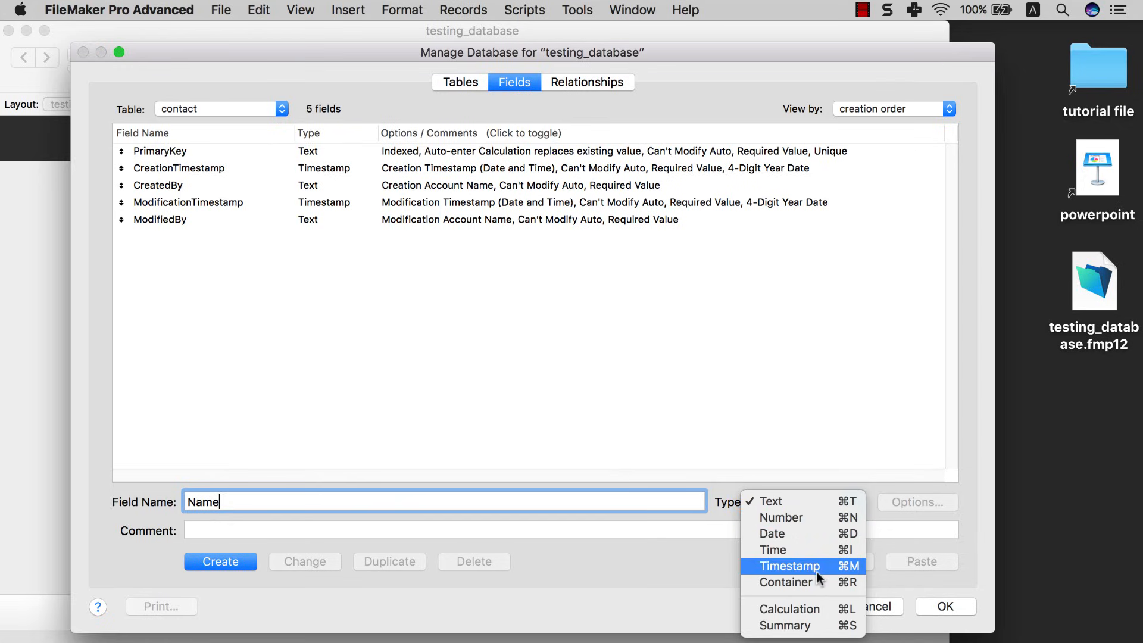
pyautogui.click(820, 493)
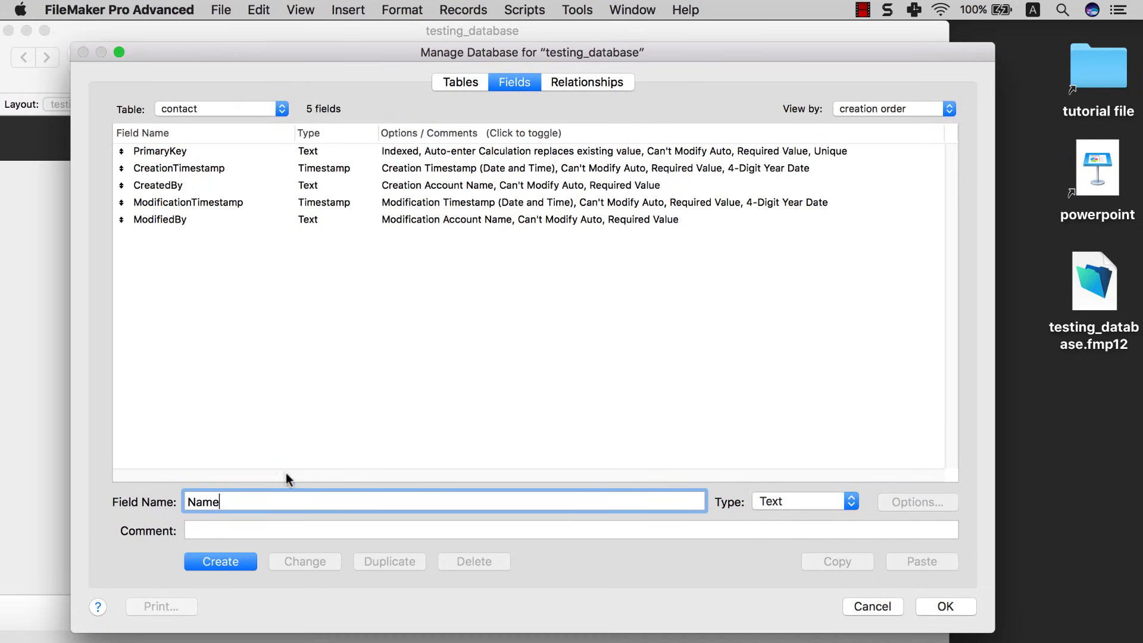
pyautogui.click(221, 560)
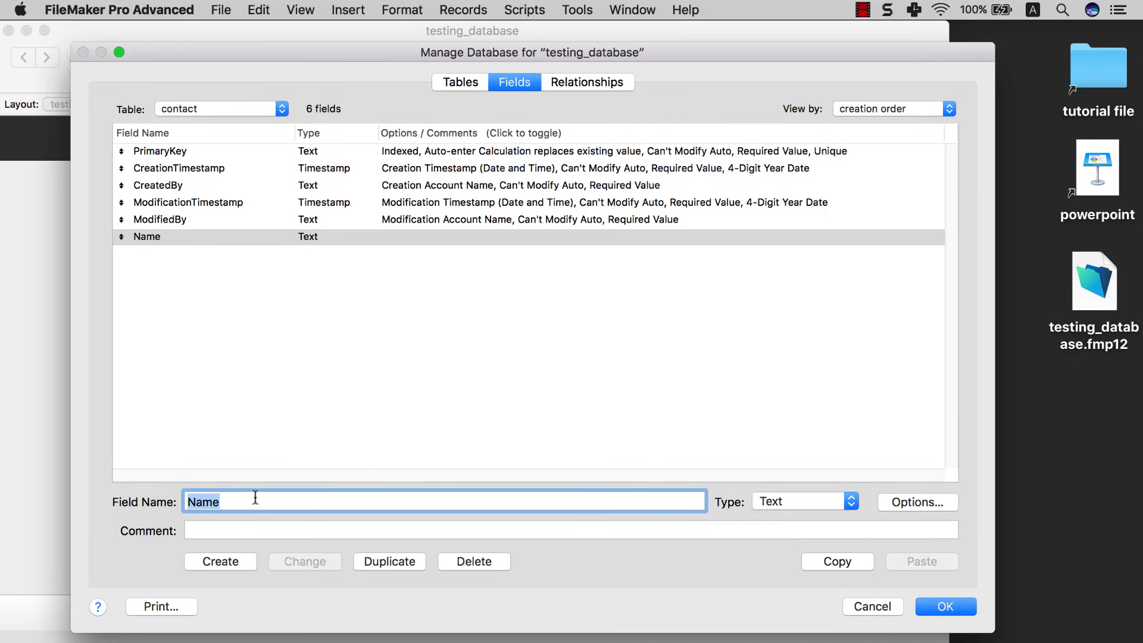
# - Add two more Text fields, Phone and Gender, to the contact table
pyautogui.write('Phone')
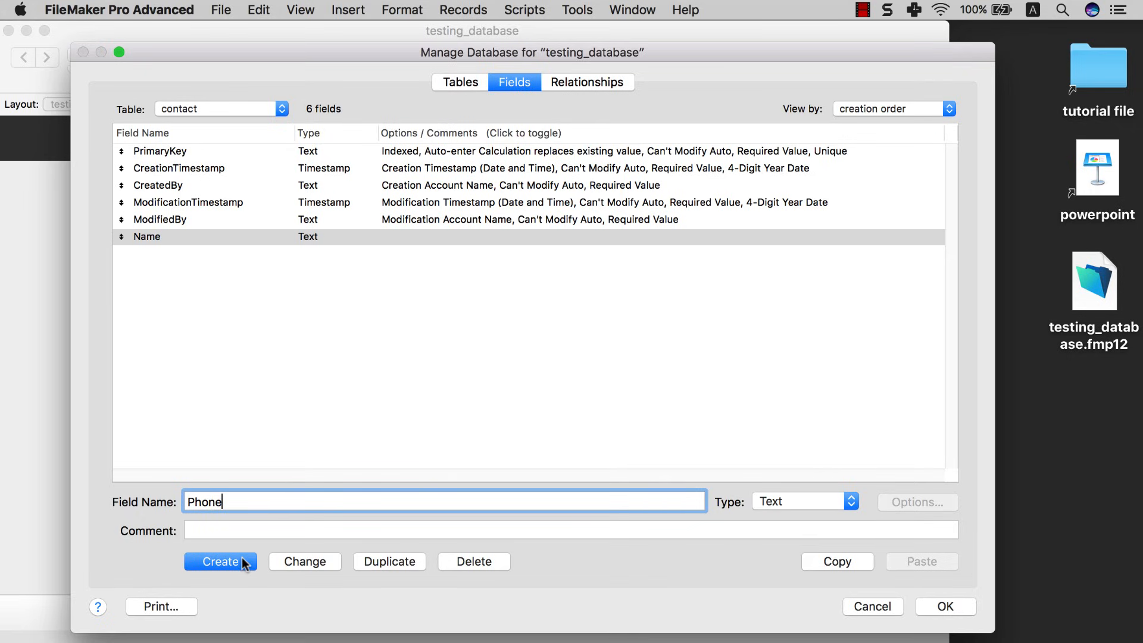
pyautogui.click(241, 560)
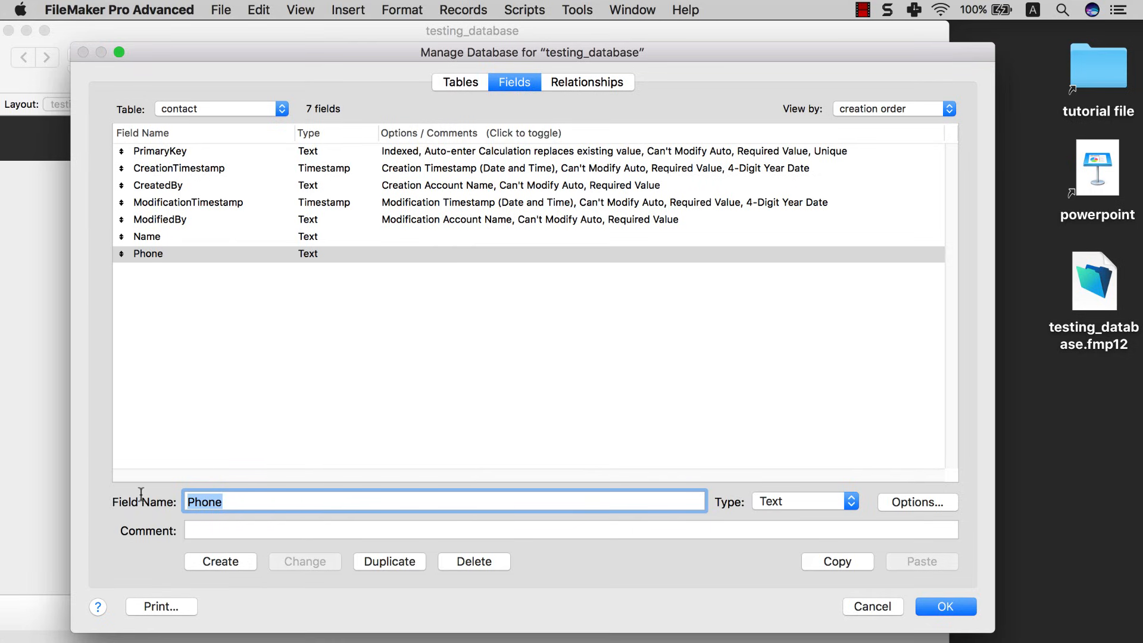
pyautogui.write('Gender')
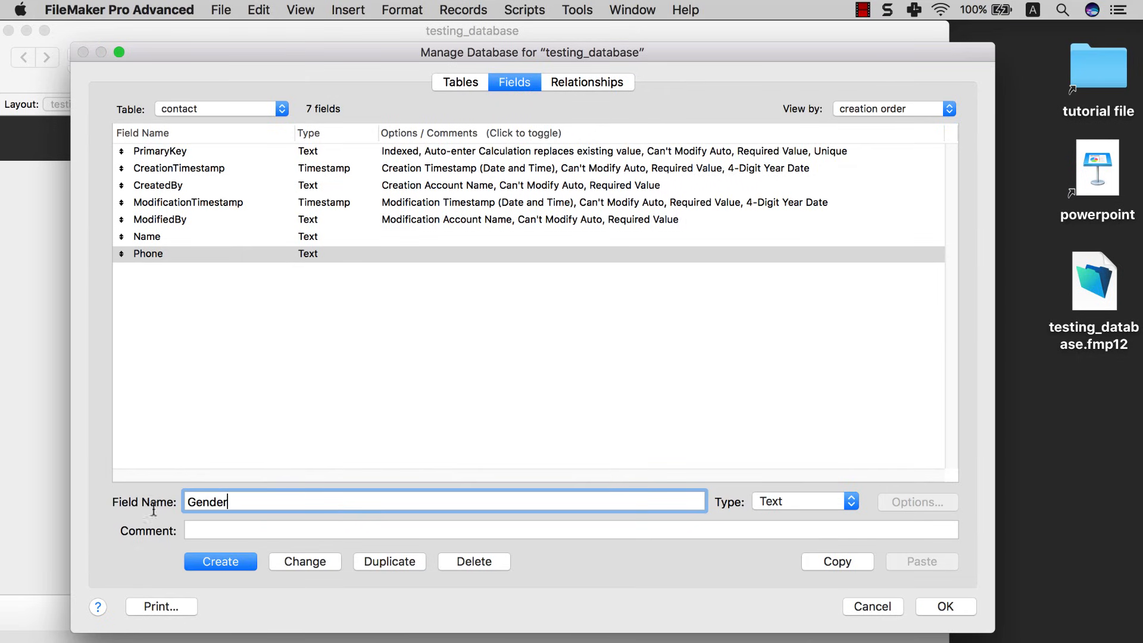
pyautogui.click(208, 562)
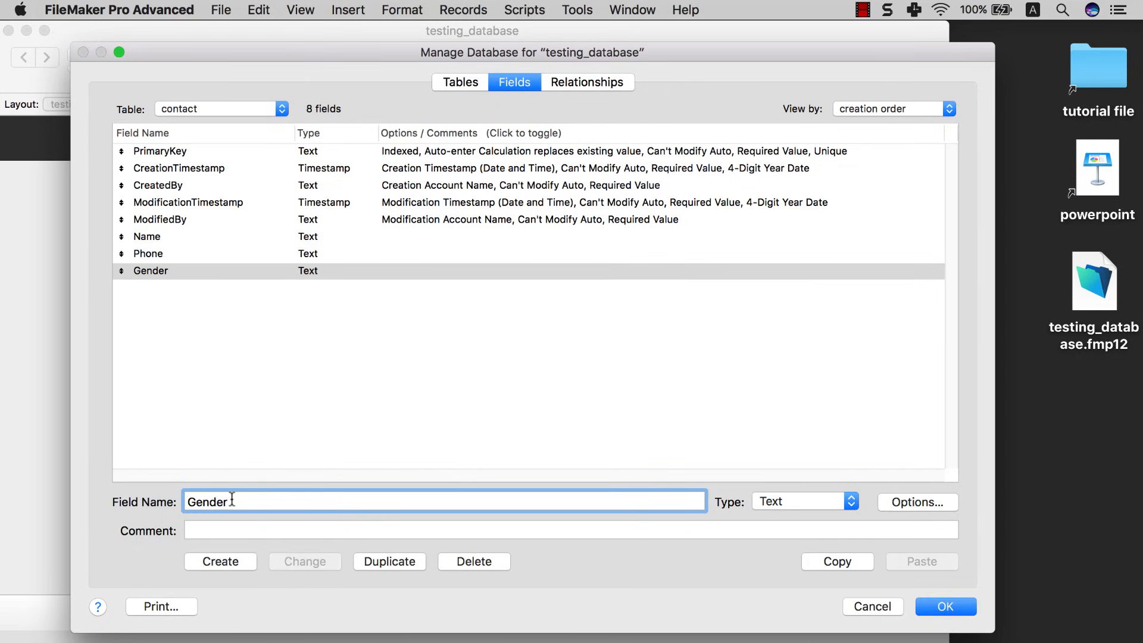
# - Create a field called Age with type Number in the contact table
pyautogui.write('Age')
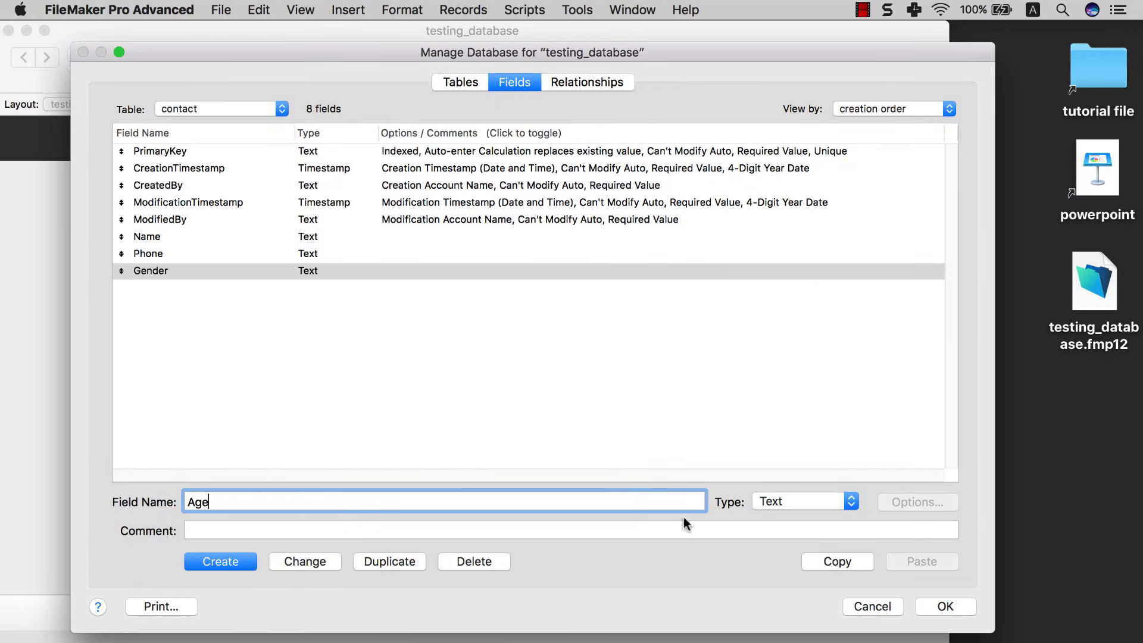
pyautogui.click(840, 503)
pyautogui.click(838, 512)
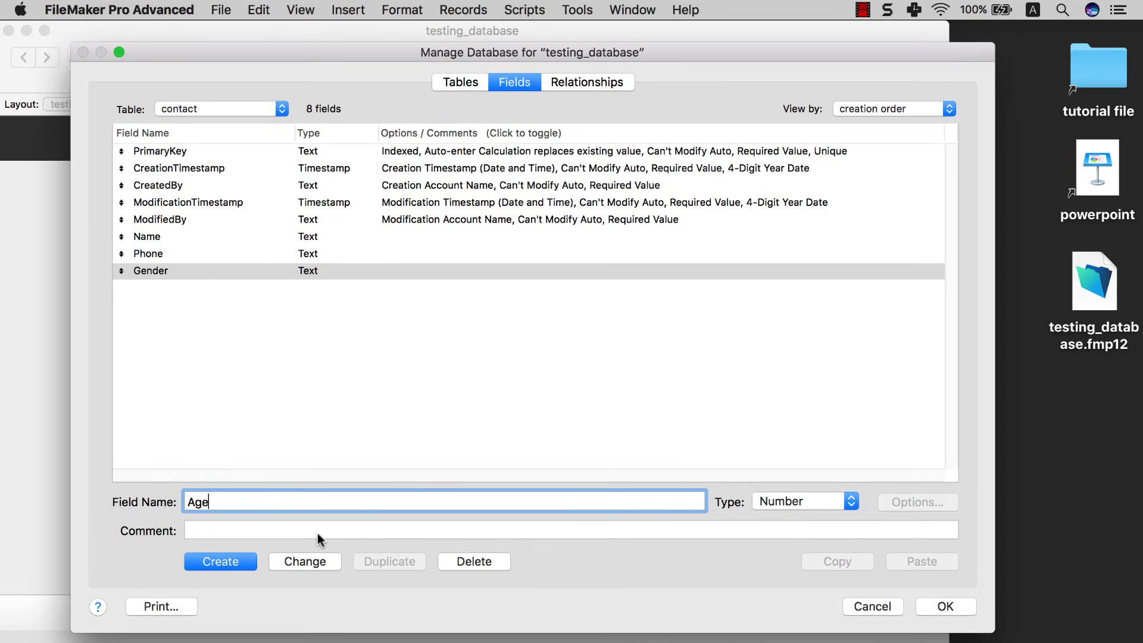
pyautogui.click(220, 561)
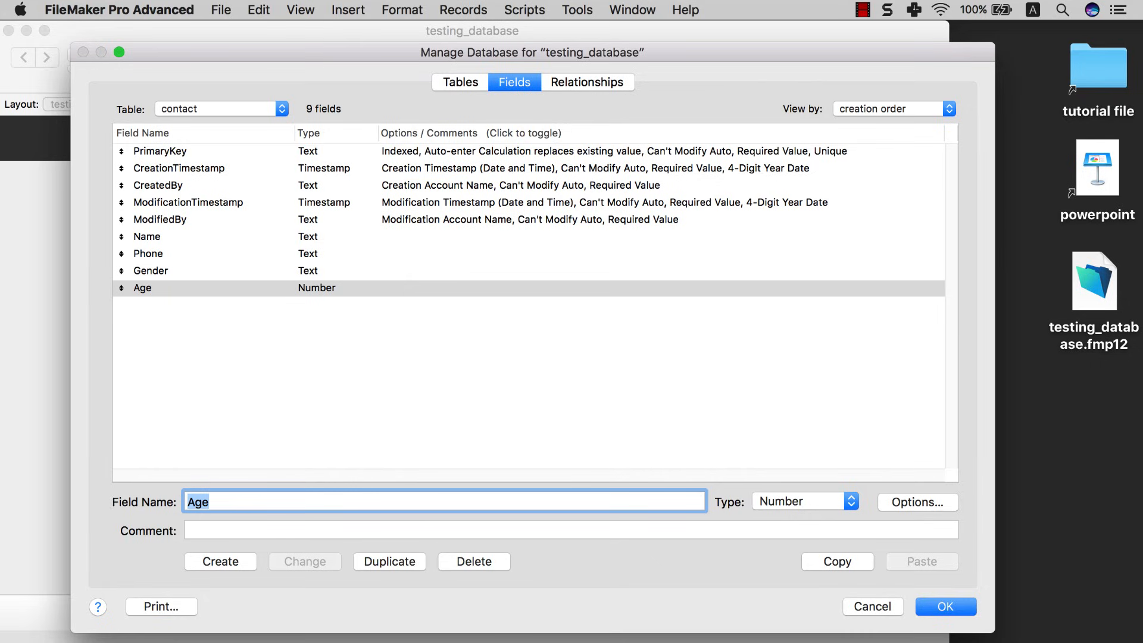
# - Add a Container field called Photo to the contact table and save the database definition
pyautogui.write('Photo')
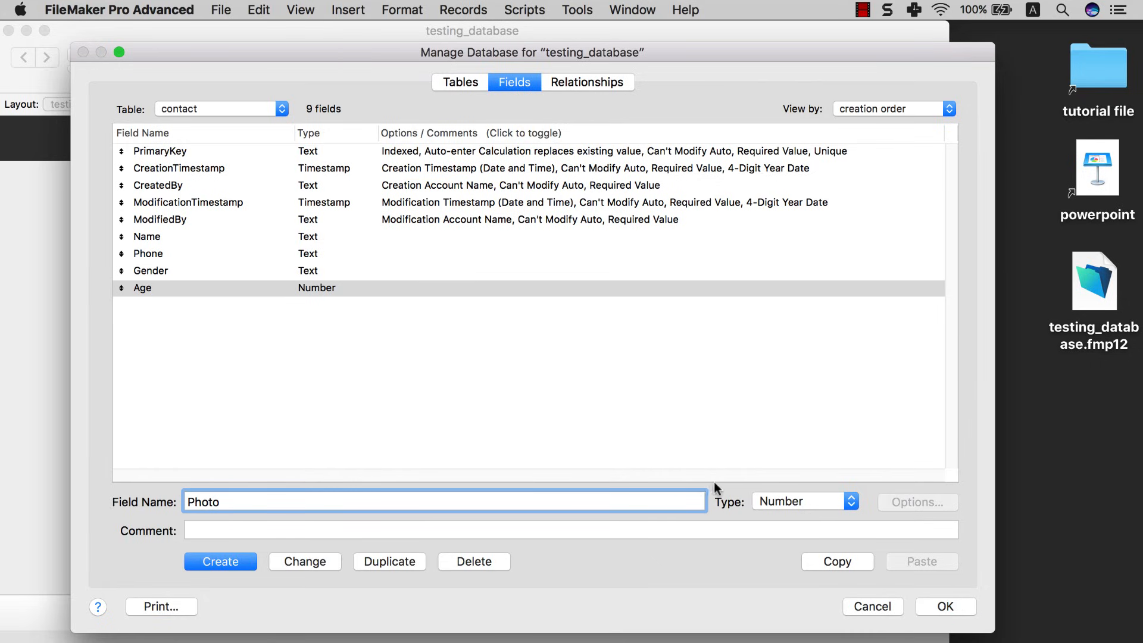
pyautogui.click(767, 503)
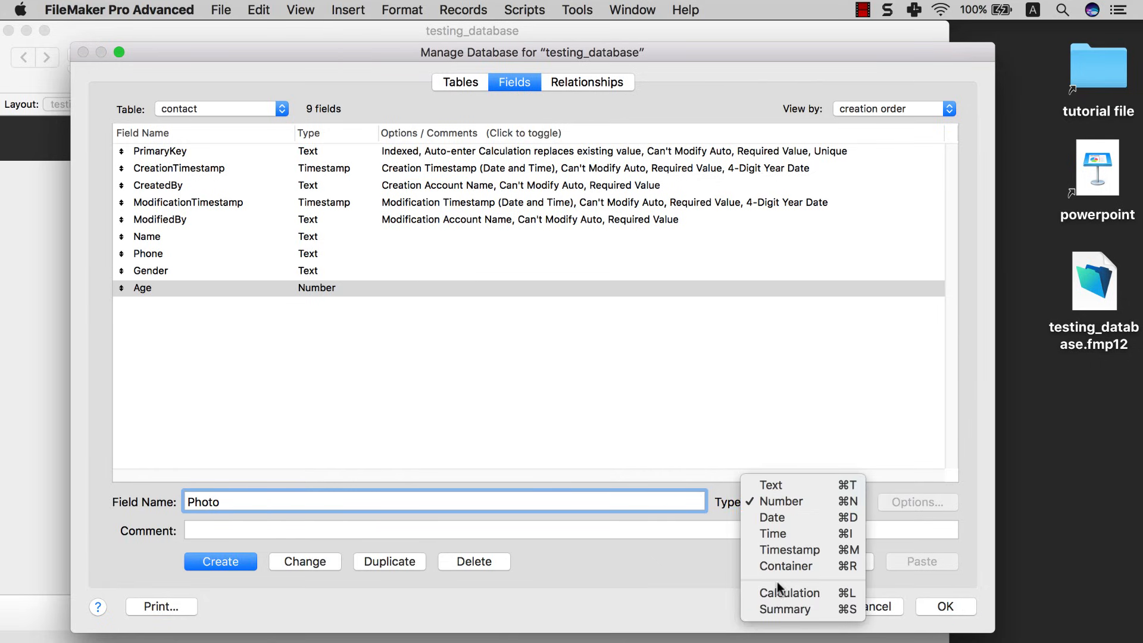
pyautogui.click(780, 566)
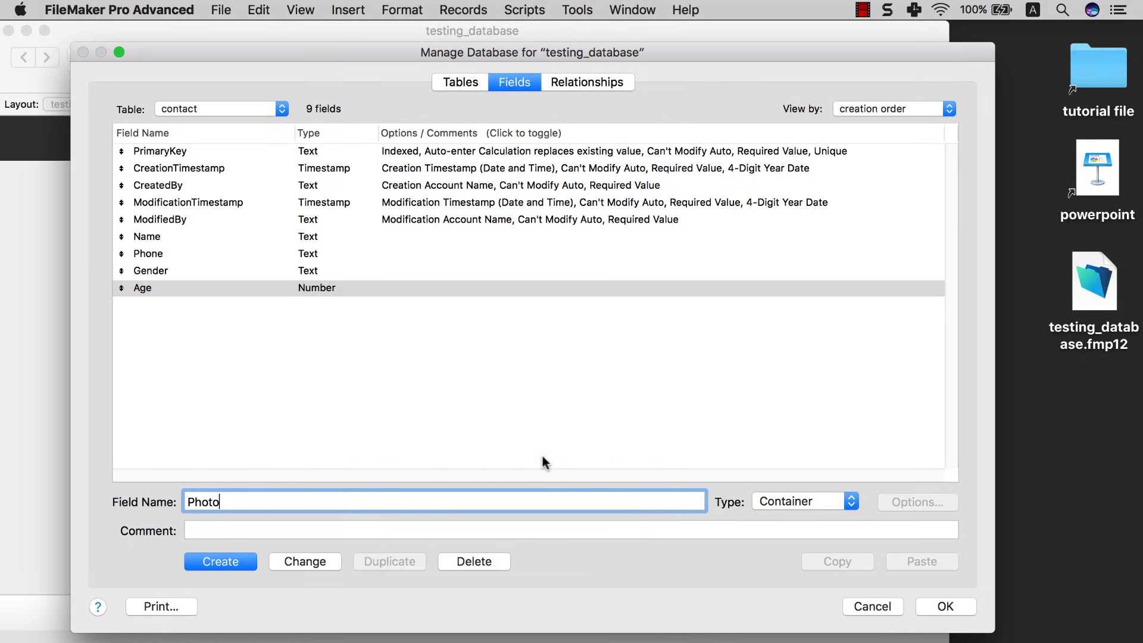
pyautogui.click(249, 557)
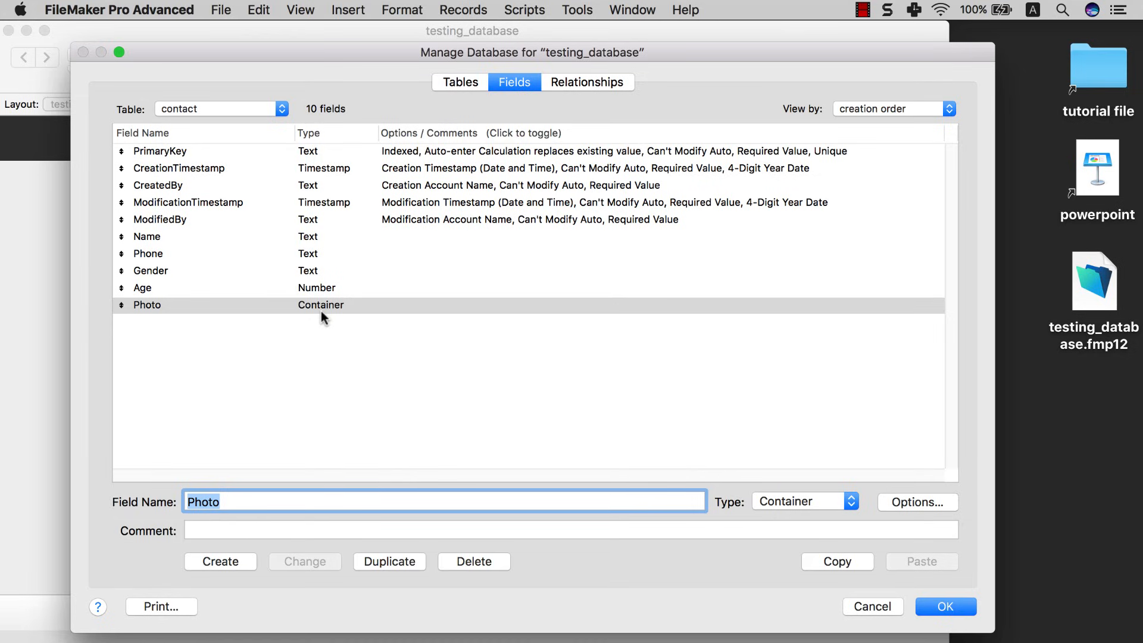
pyautogui.click(237, 238)
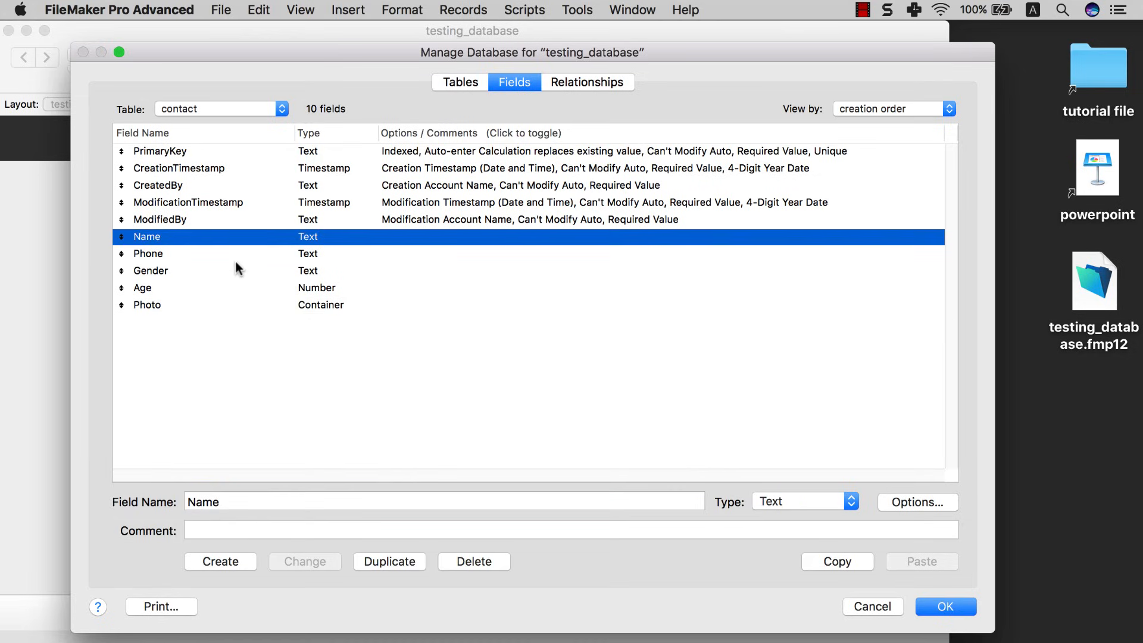
pyautogui.click(949, 606)
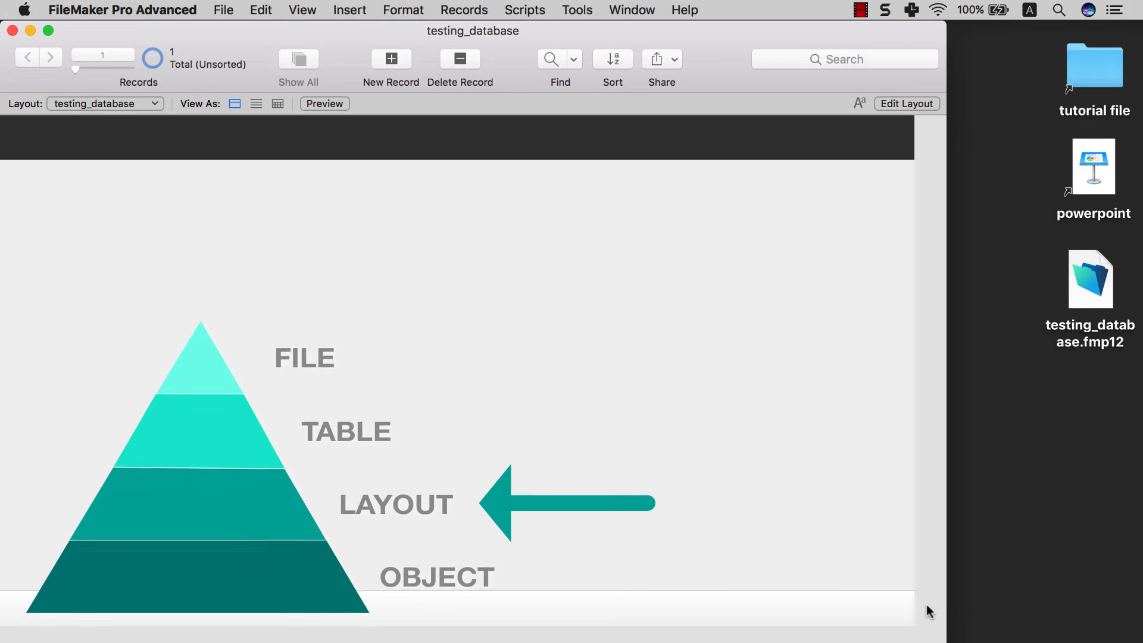
# - Open the layout management window for testing_database and make it shorter and narrower
pyautogui.click(219, 9)
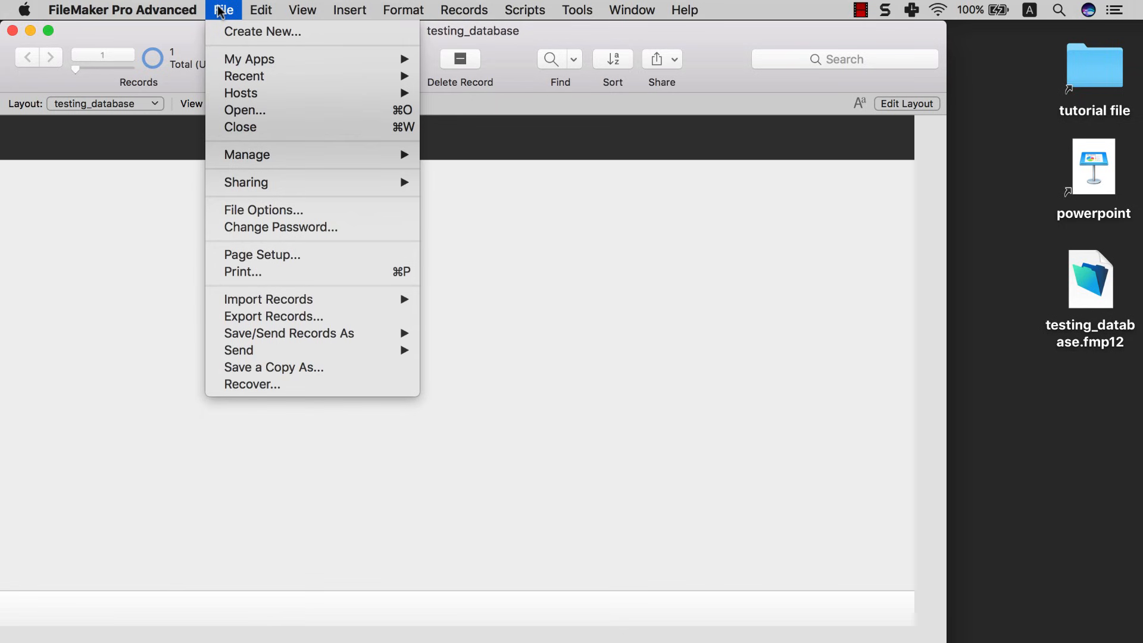
pyautogui.moveTo(252, 156)
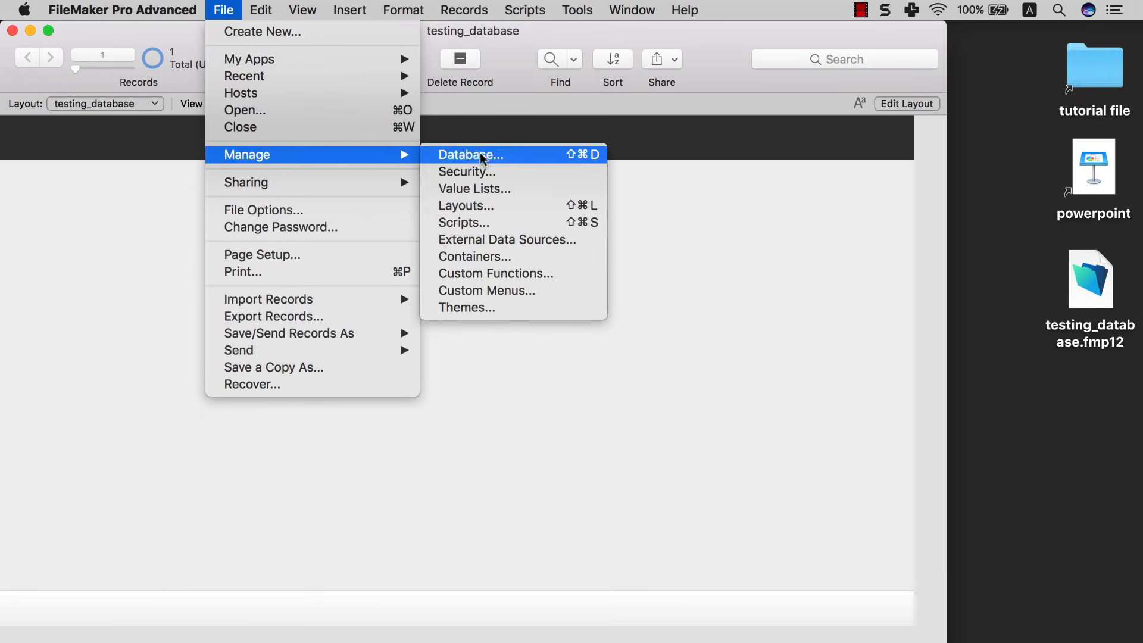
pyautogui.click(480, 205)
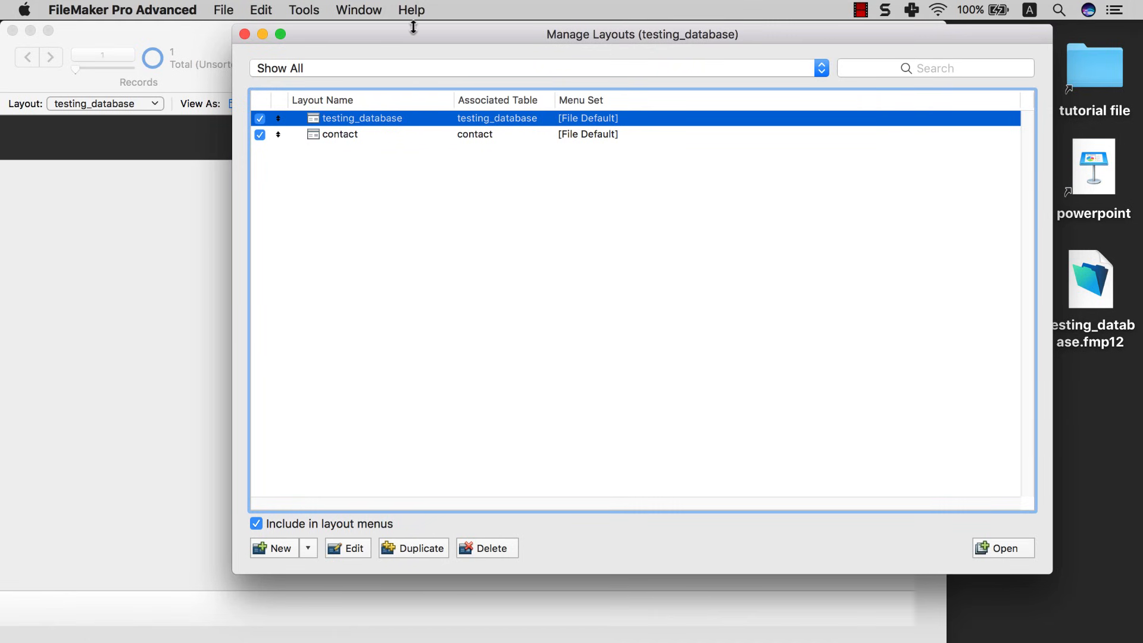
pyautogui.moveTo(410, 27); pyautogui.dragTo(430, 121)
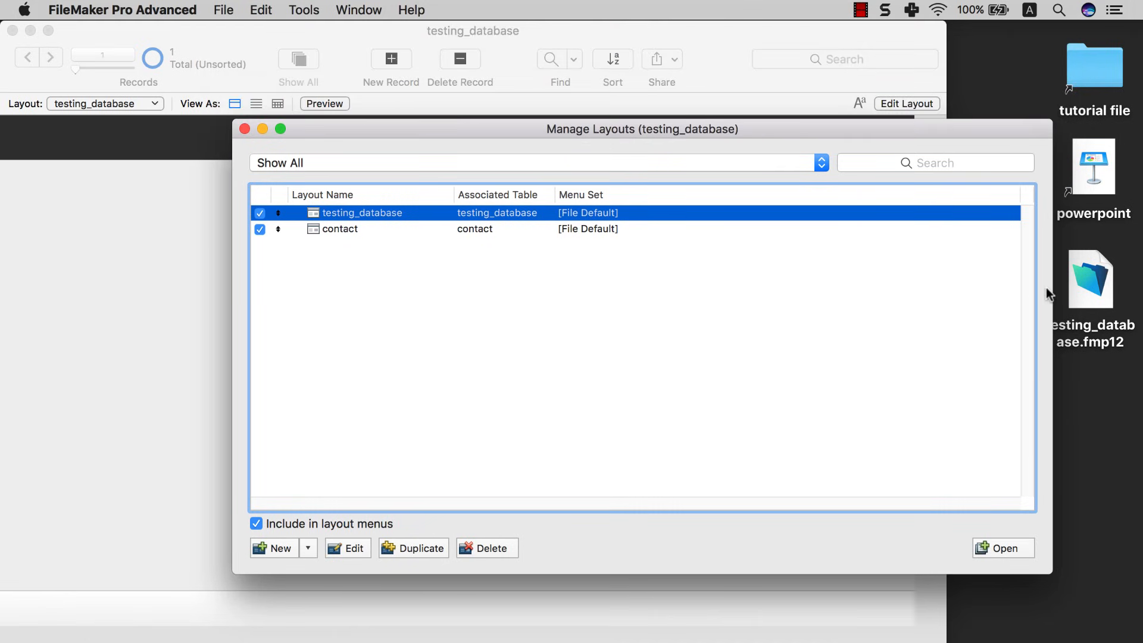
pyautogui.moveTo(1045, 287); pyautogui.dragTo(913, 297)
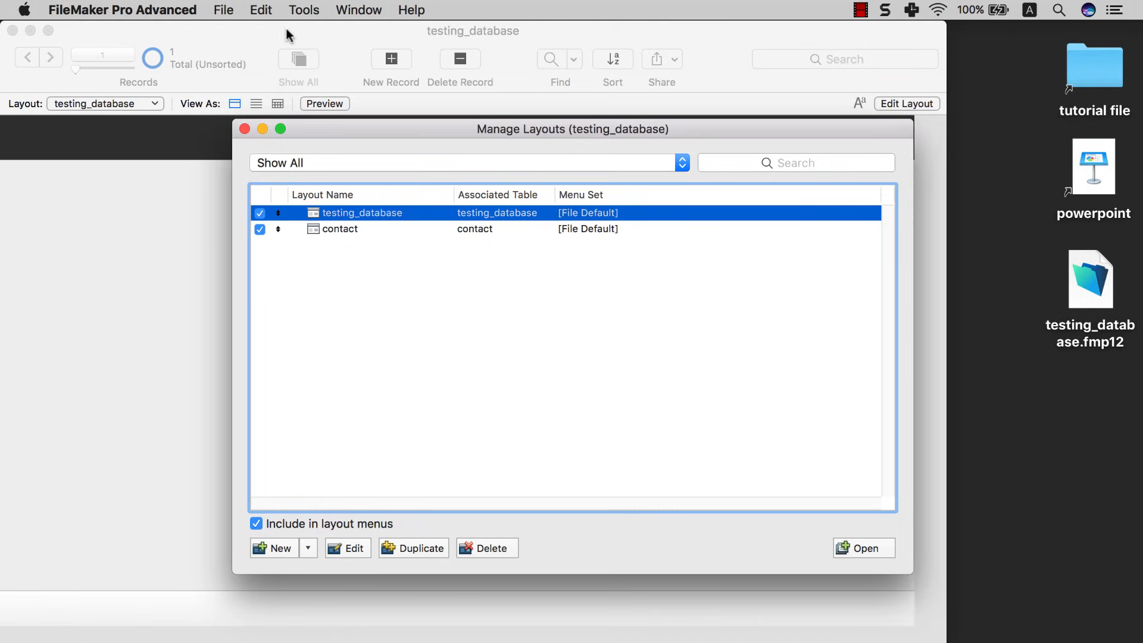
# - Reopen layout management from the main window and examine the testing_database and contact layouts with their associated tables
pyautogui.click(286, 29)
pyautogui.click(225, 11)
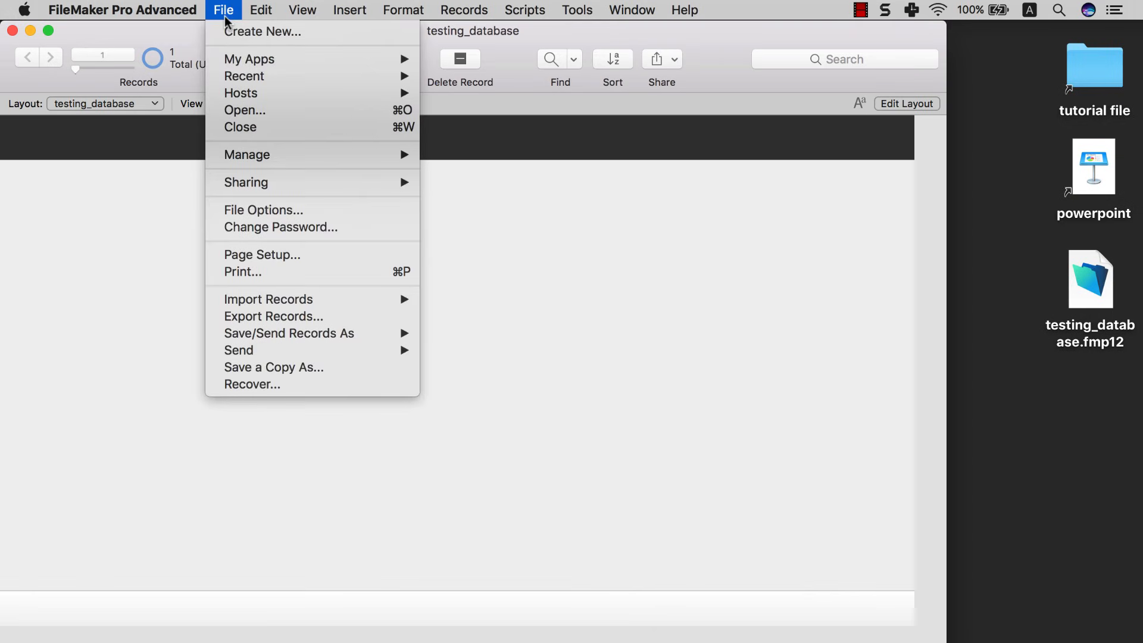
pyautogui.moveTo(256, 156)
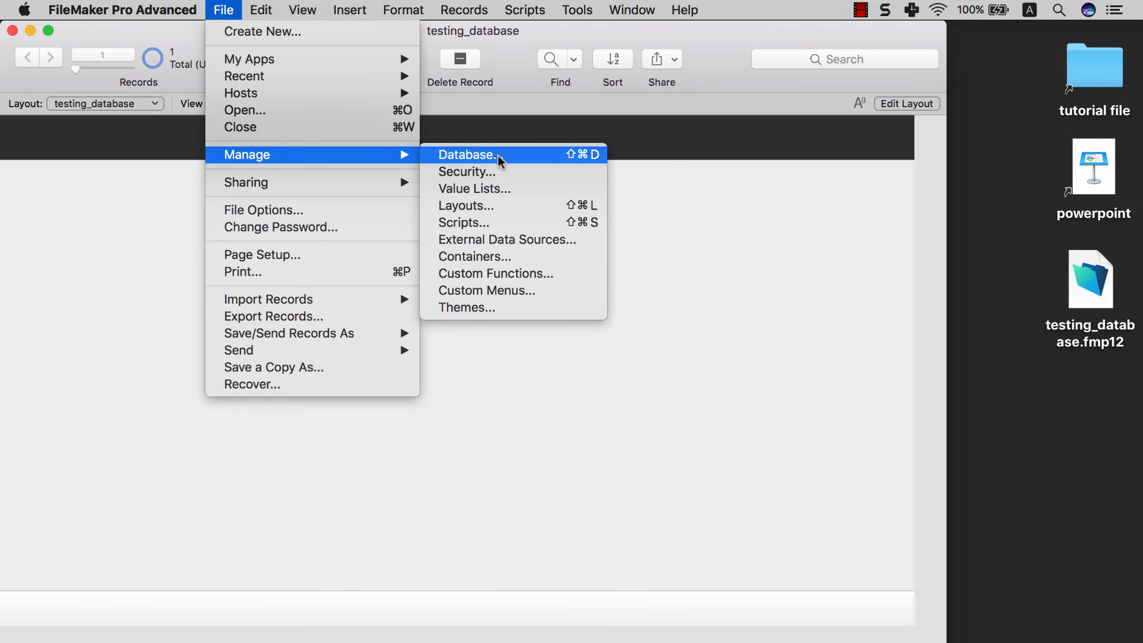
pyautogui.click(490, 210)
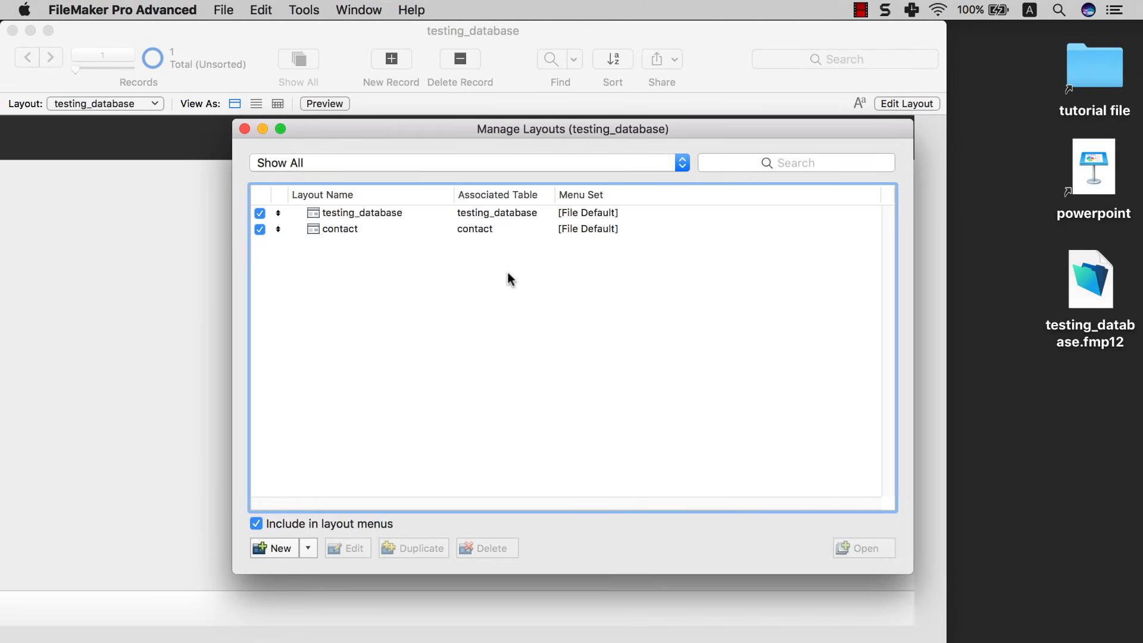
pyautogui.click(366, 229)
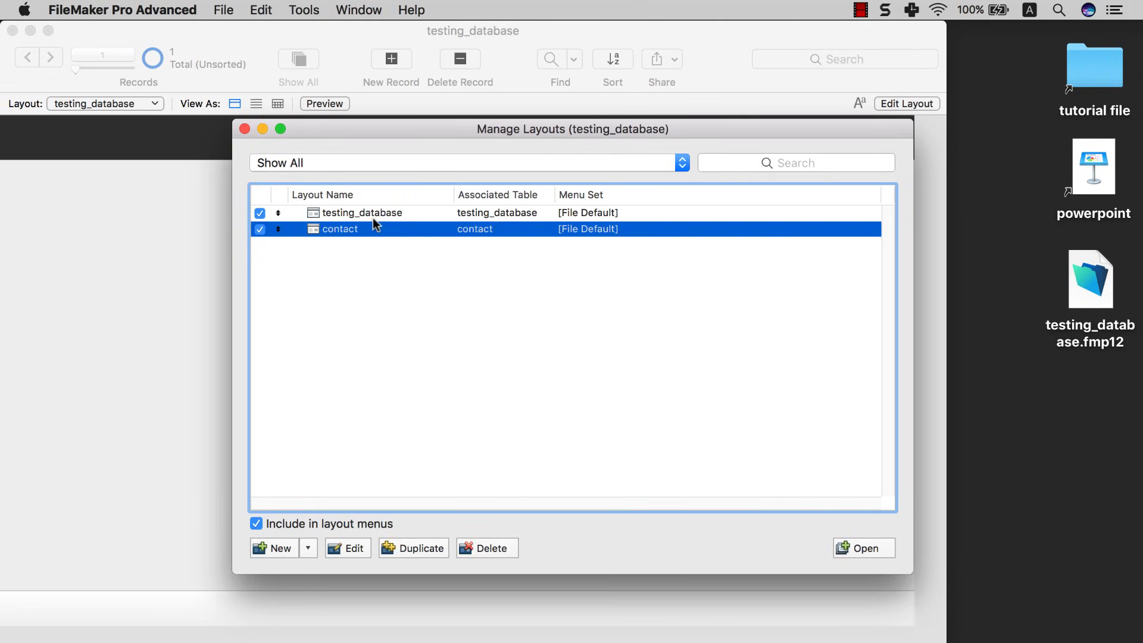
pyautogui.click(372, 216)
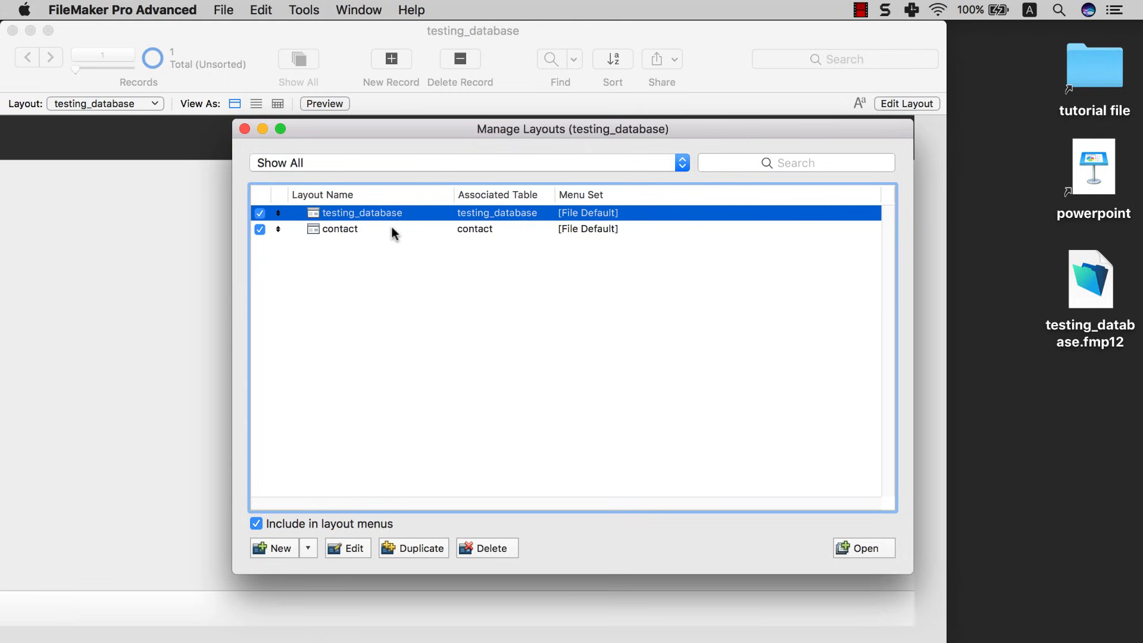
pyautogui.click(392, 232)
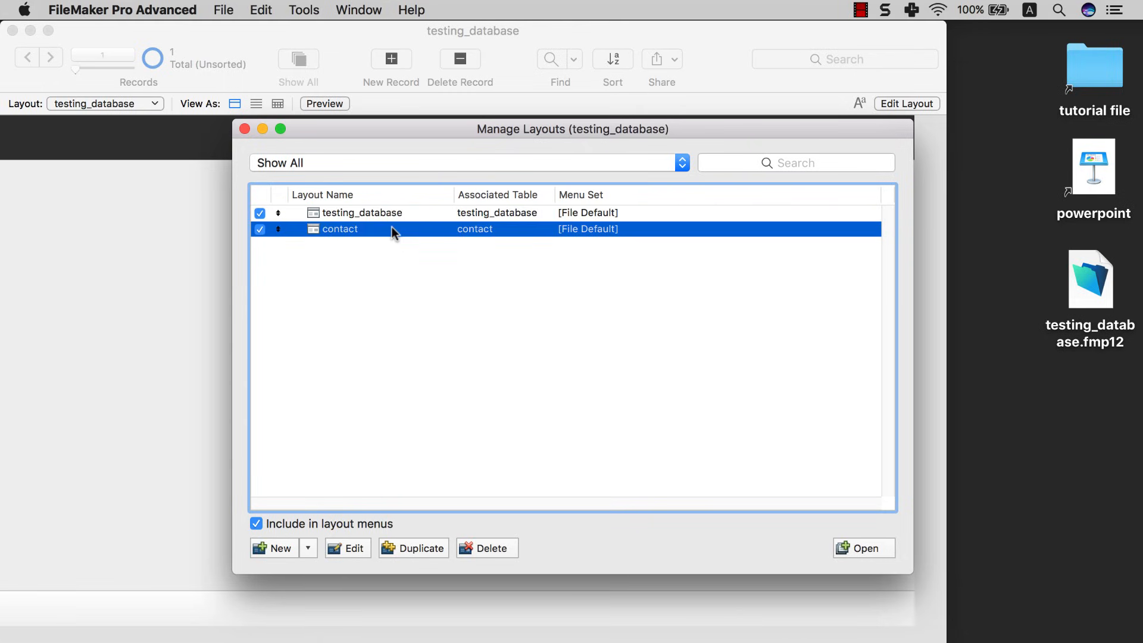
pyautogui.click(332, 215)
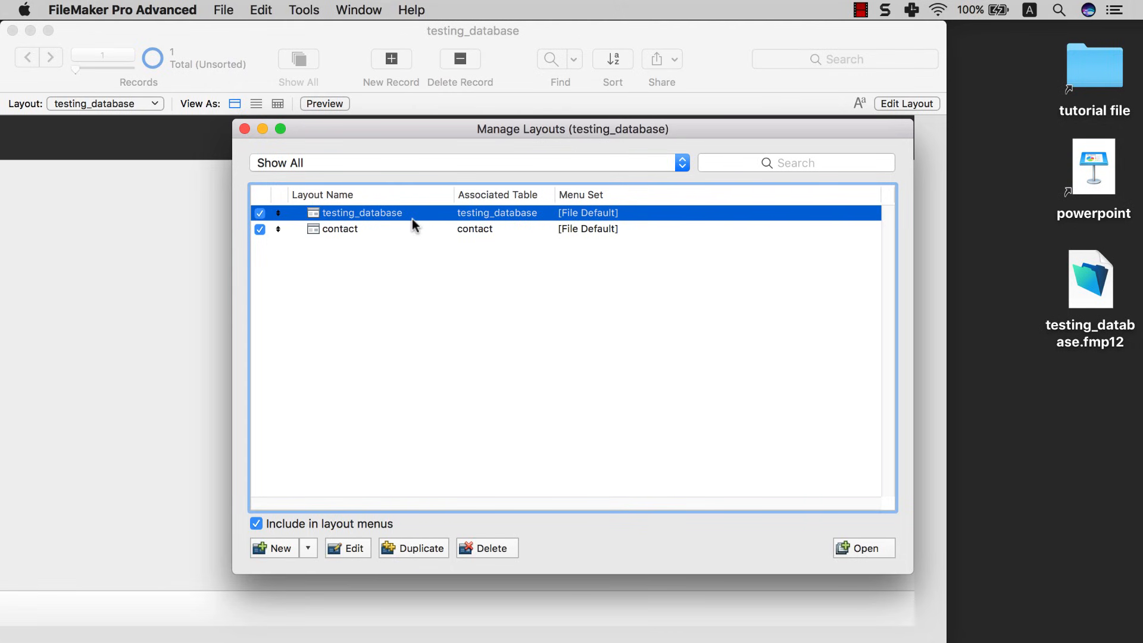
pyautogui.click(344, 230)
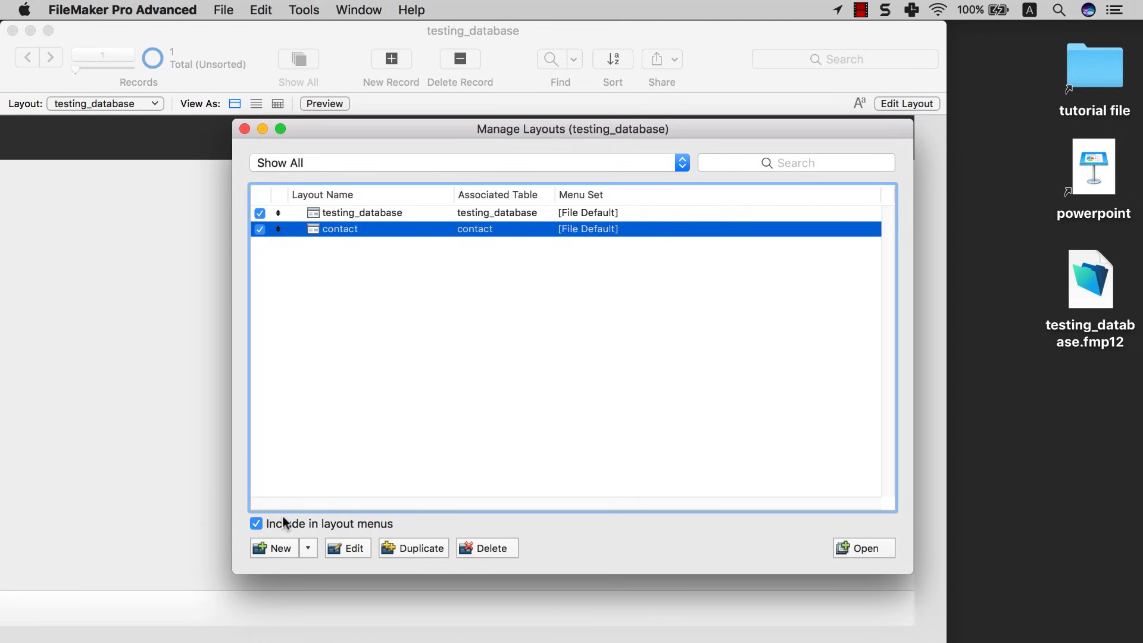
# - Start a new layout and name it contact sample
pyautogui.click(287, 544)
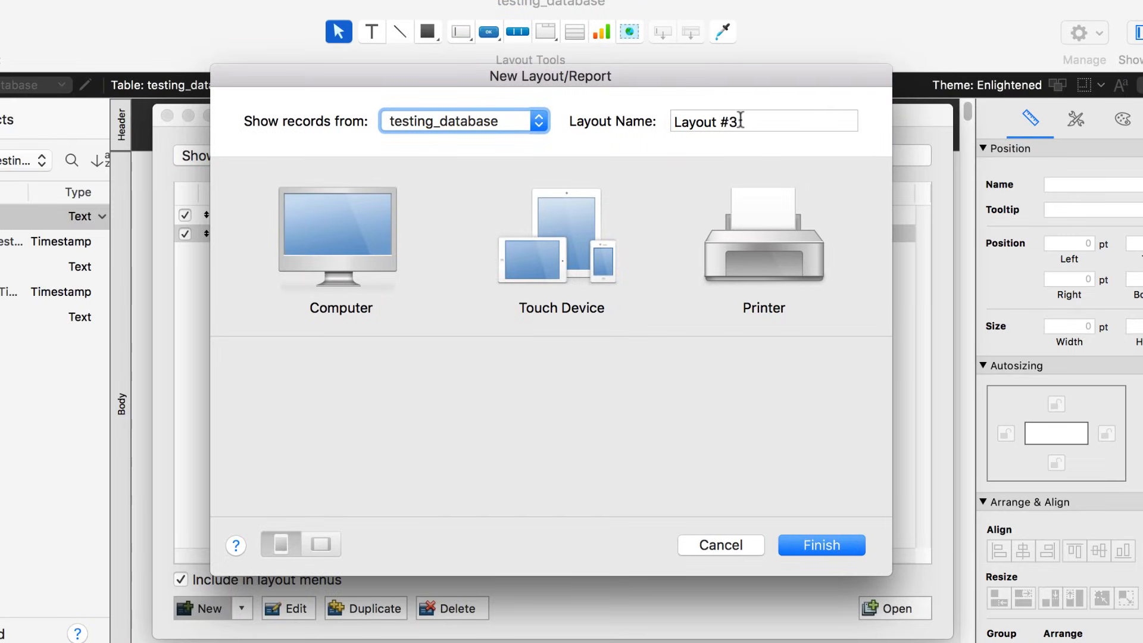
pyautogui.press('Tab')
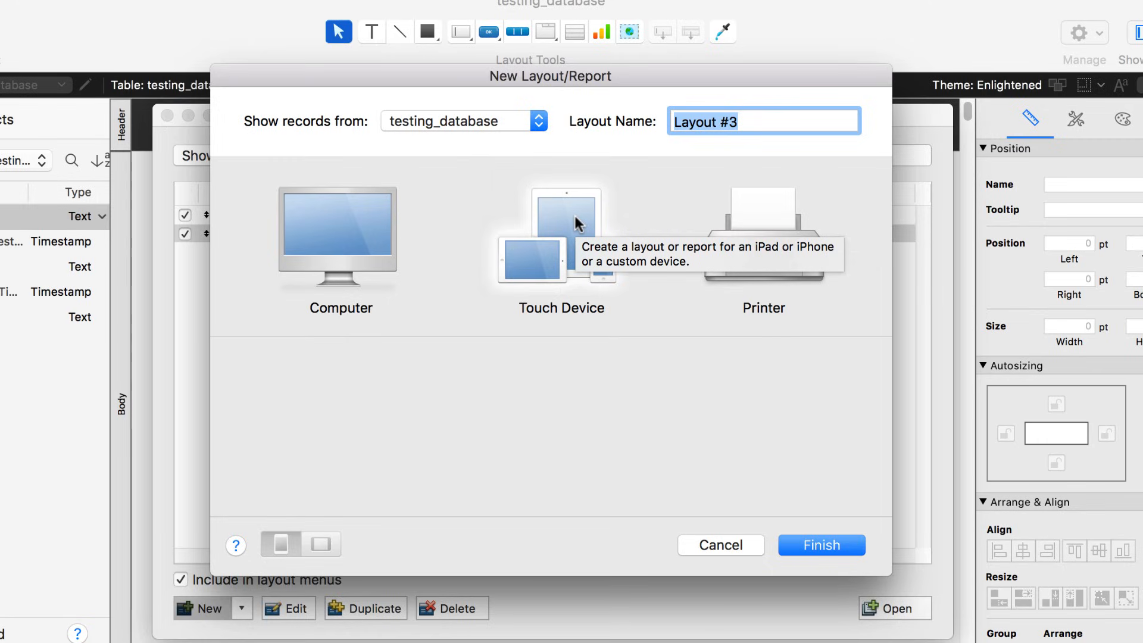
pyautogui.write('contact ')
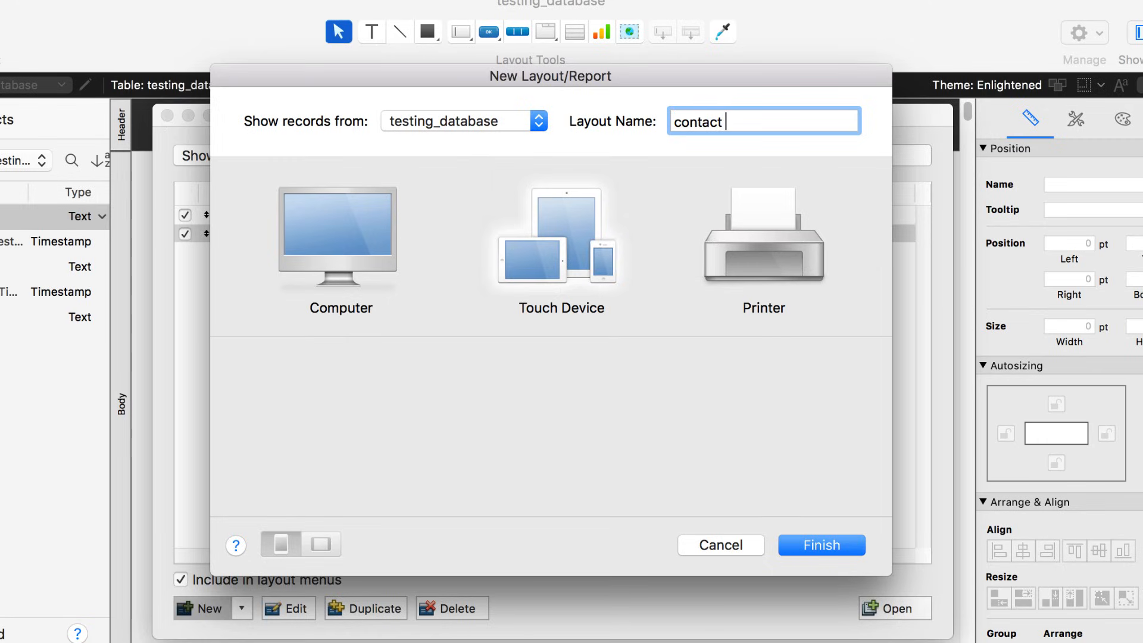
pyautogui.write('sample')
pyautogui.click(551, 177)
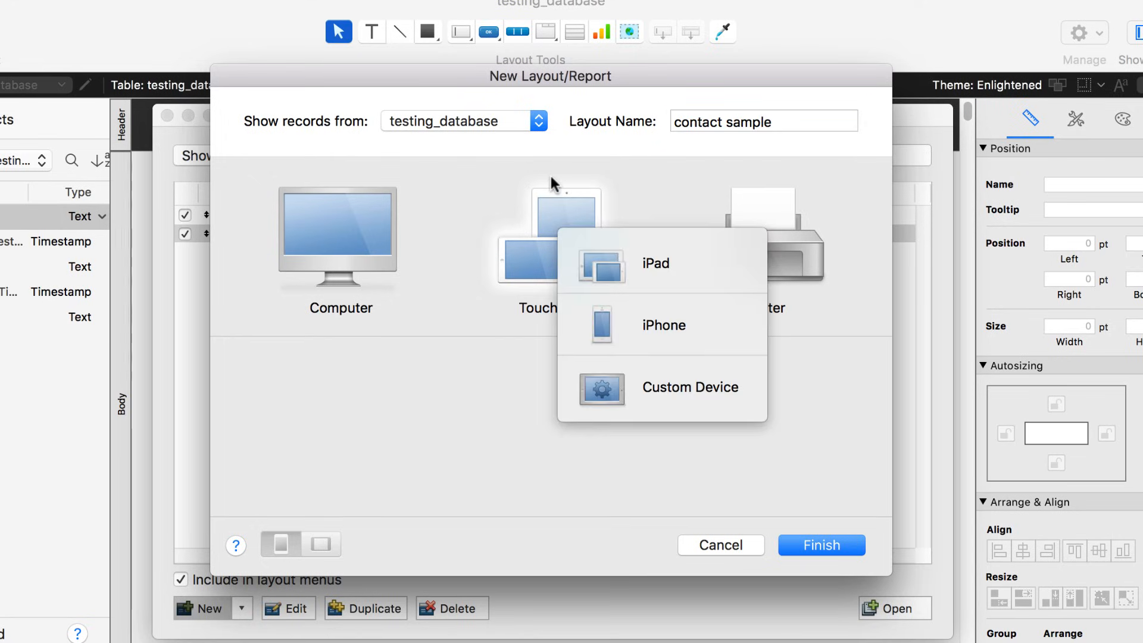
pyautogui.click(558, 154)
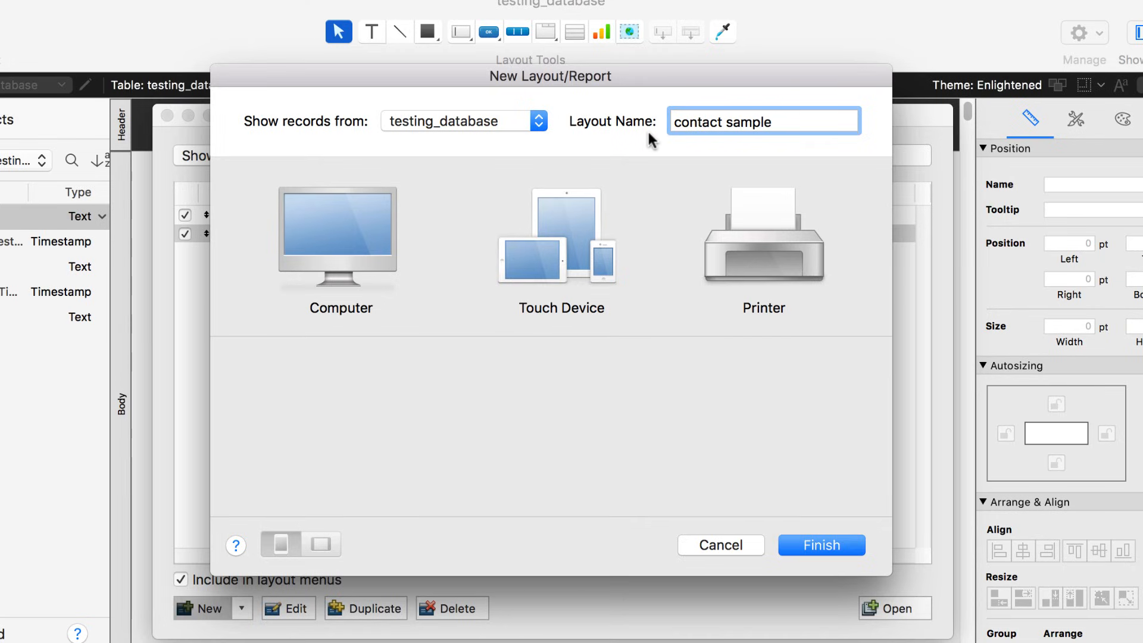
# - Set the new layout to show records from the contact table
pyautogui.click(498, 116)
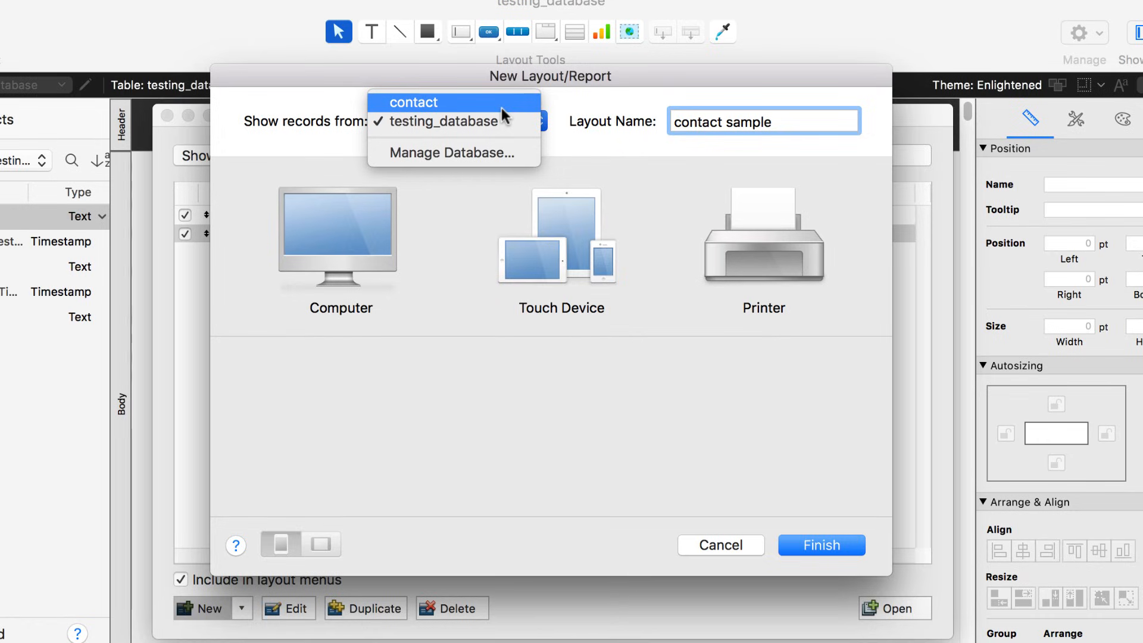
pyautogui.click(503, 108)
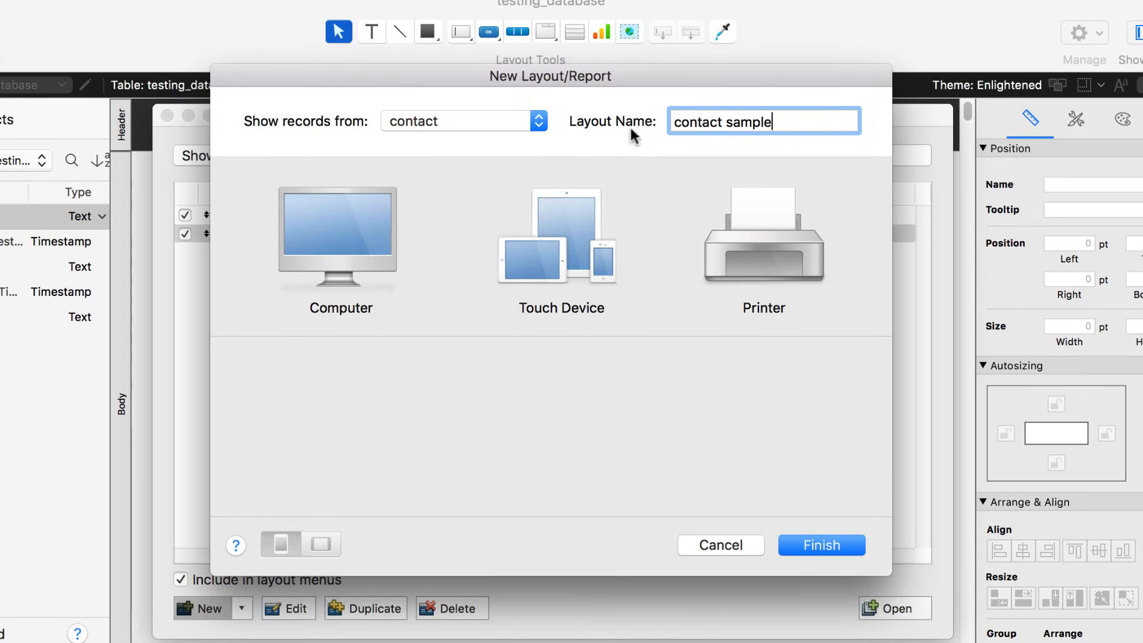
pyautogui.click(516, 126)
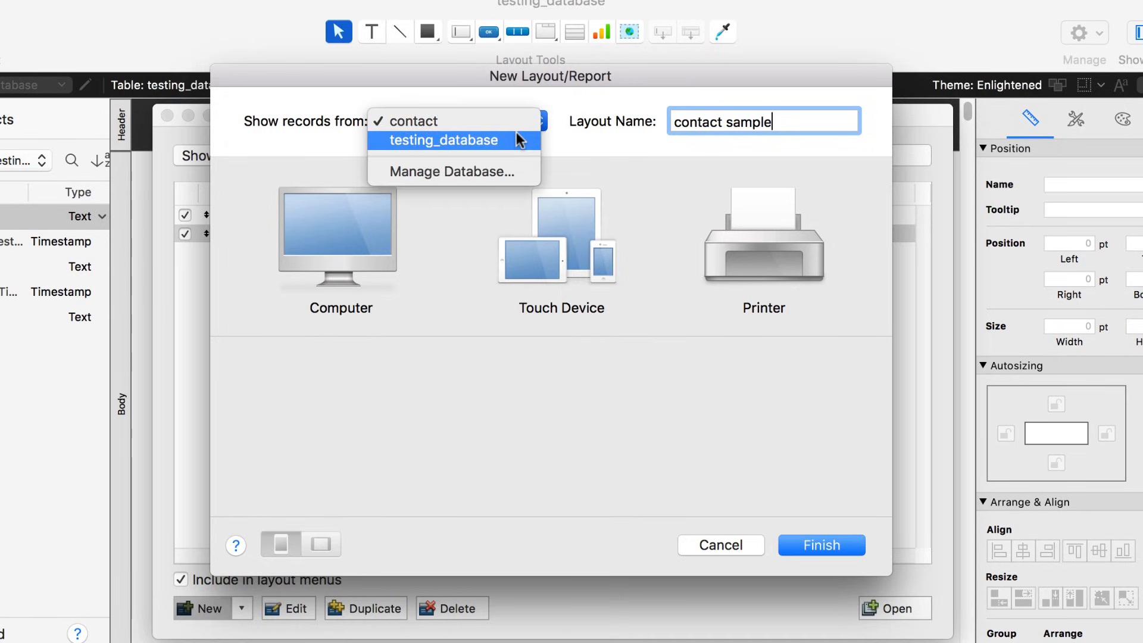
pyautogui.click(484, 123)
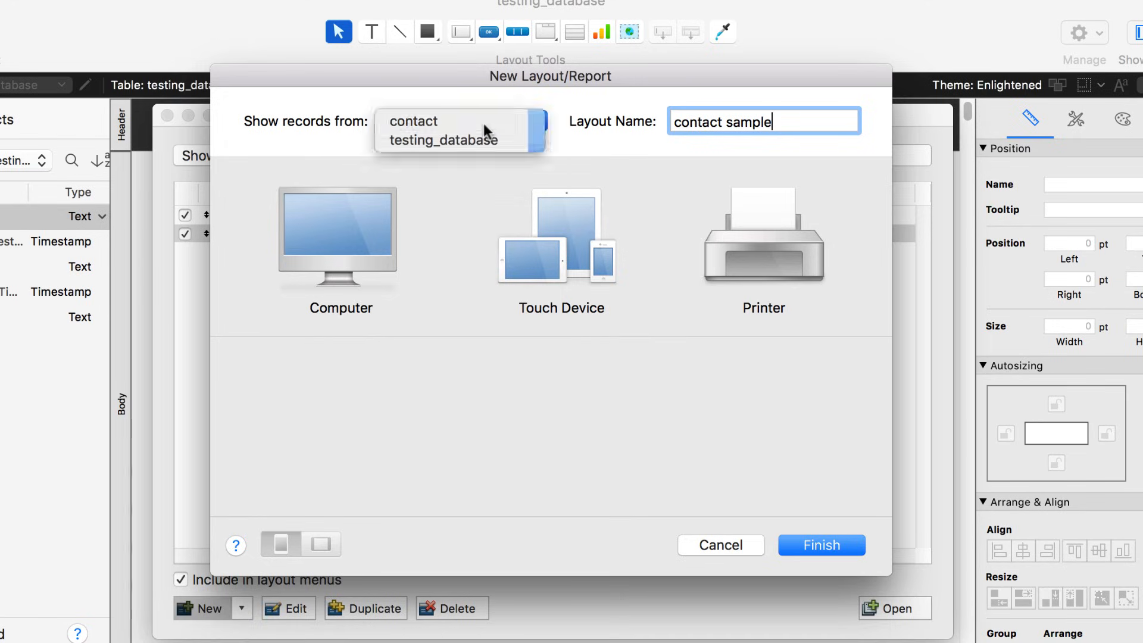
# - Finish the new layout as a Form for Computer and open contact sample for editing
pyautogui.click(358, 217)
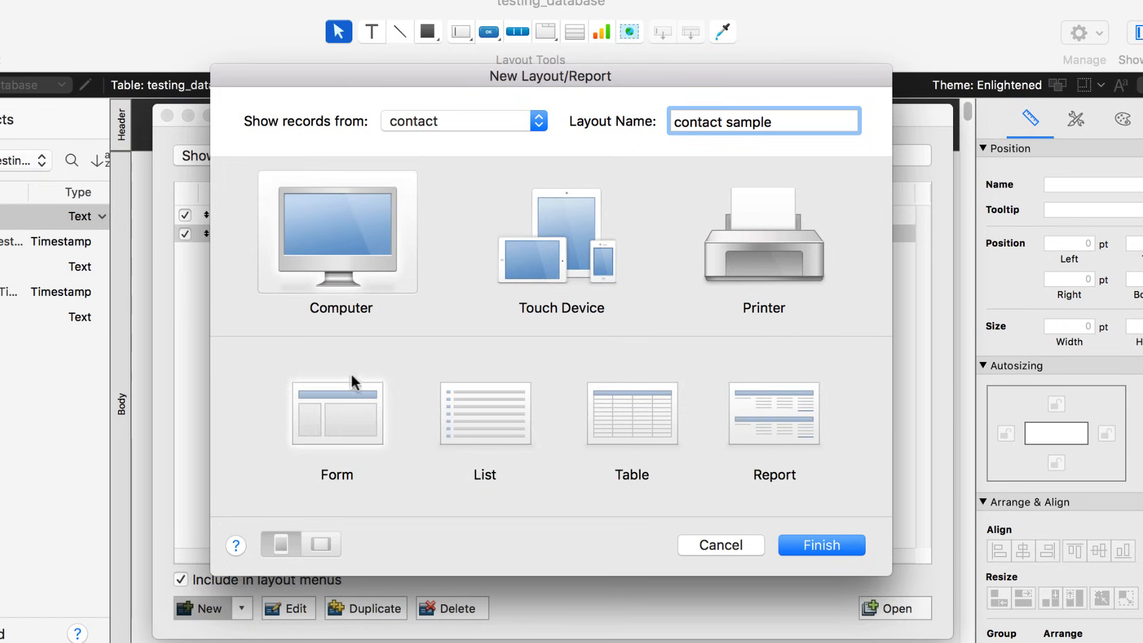
pyautogui.click(344, 409)
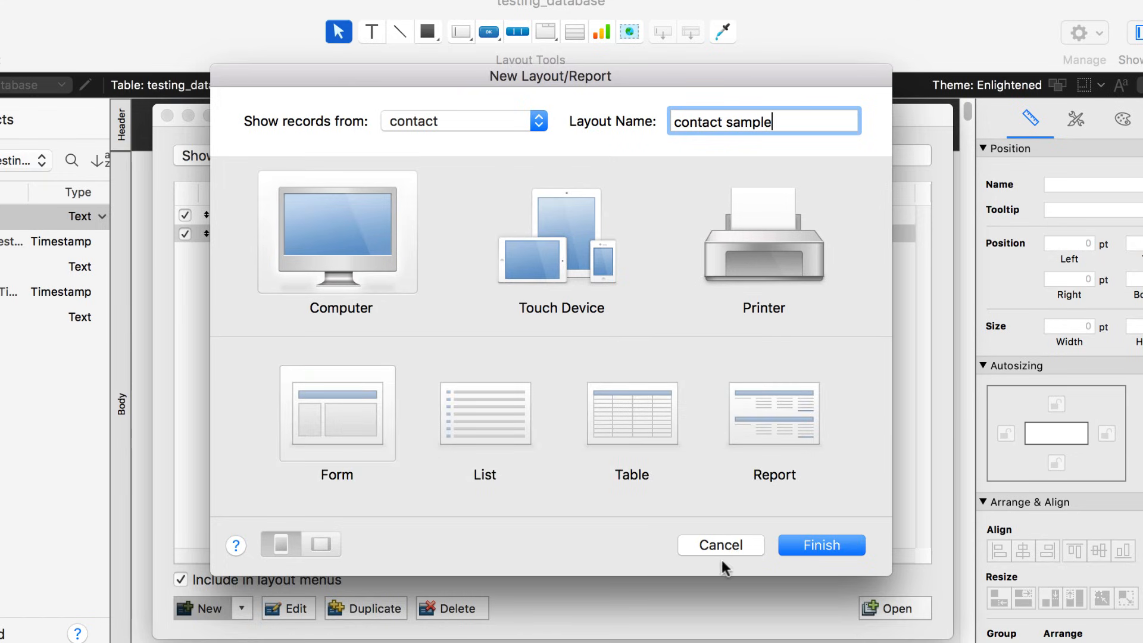
pyautogui.click(816, 545)
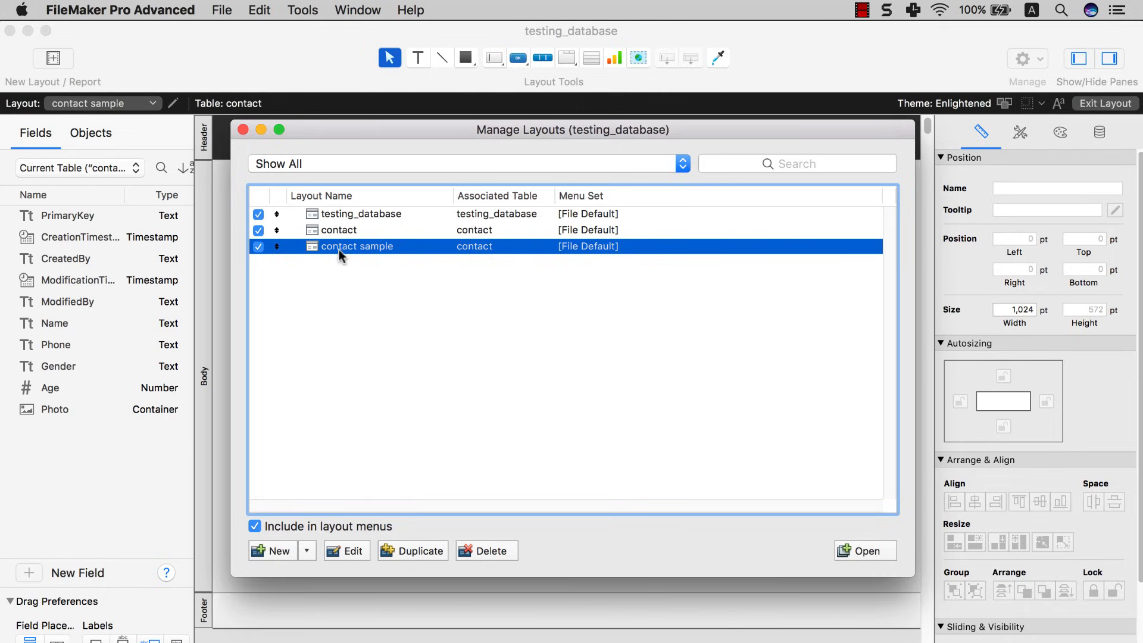
pyautogui.click(868, 549)
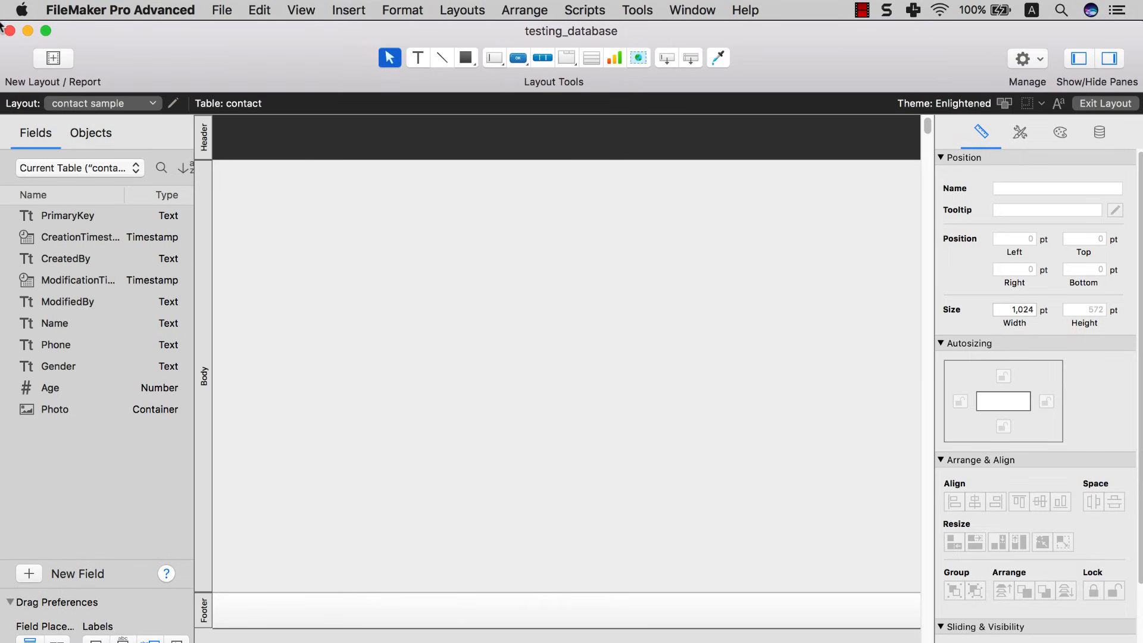
# - Reposition and resize the database window so the desktop icons stay reachable, and hide both the fields and inspector panes
pyautogui.moveTo(100, 31); pyautogui.dragTo(141, 34)
pyautogui.moveTo(44, 25); pyautogui.dragTo(116, 111)
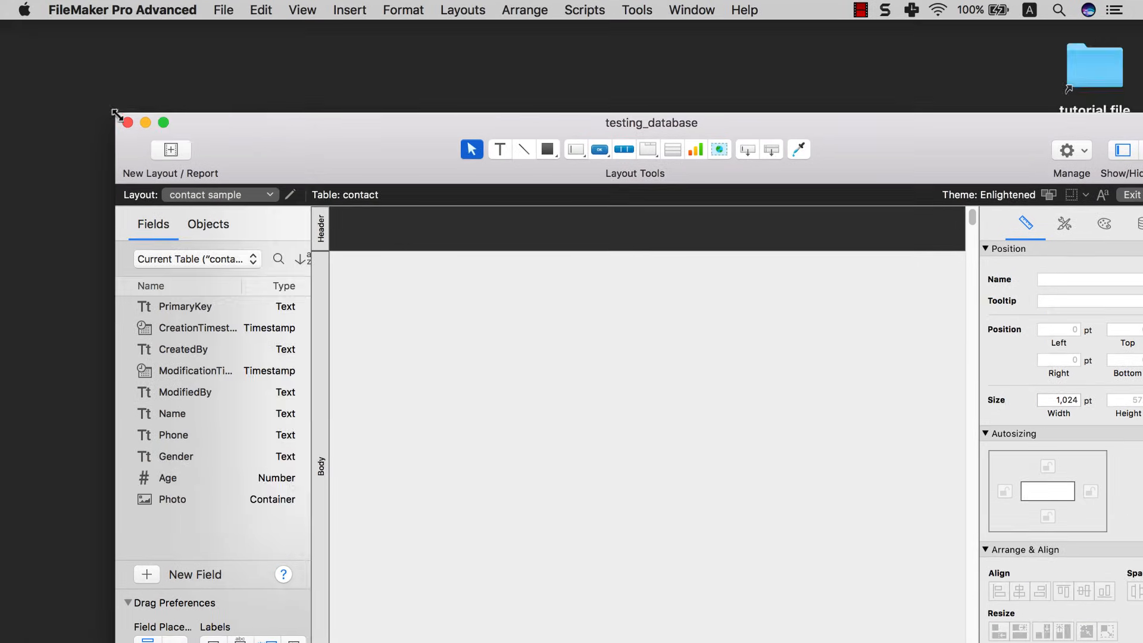
pyautogui.moveTo(521, 131); pyautogui.dragTo(417, 44)
pyautogui.click(1047, 65)
pyautogui.click(743, 64)
pyautogui.moveTo(207, 263); pyautogui.dragTo(6, 262)
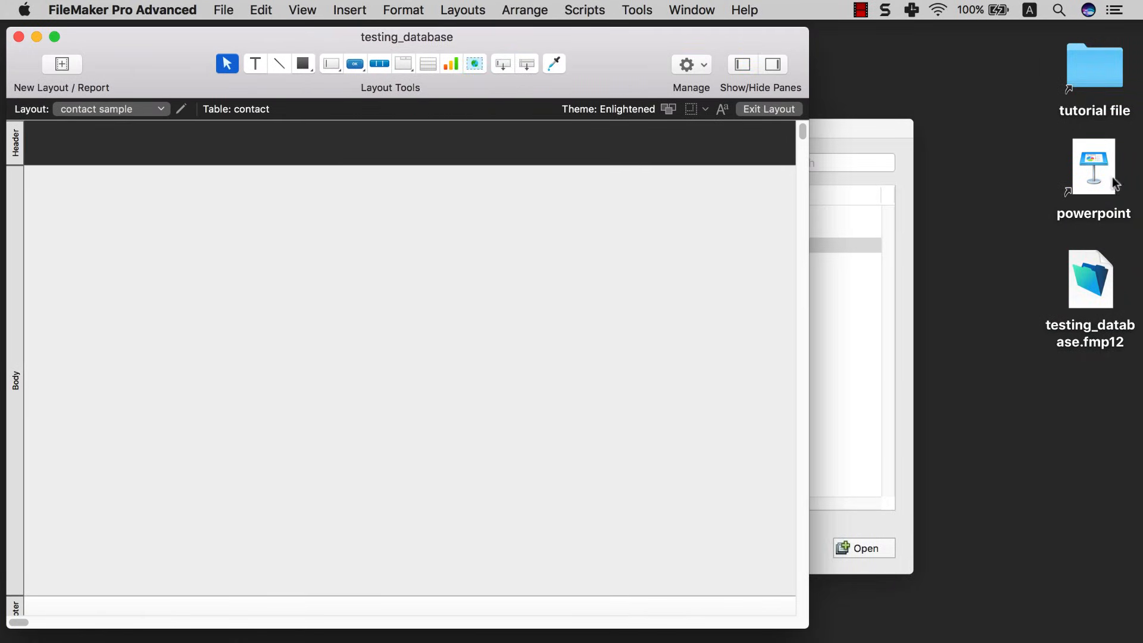
pyautogui.moveTo(809, 266); pyautogui.dragTo(1084, 267)
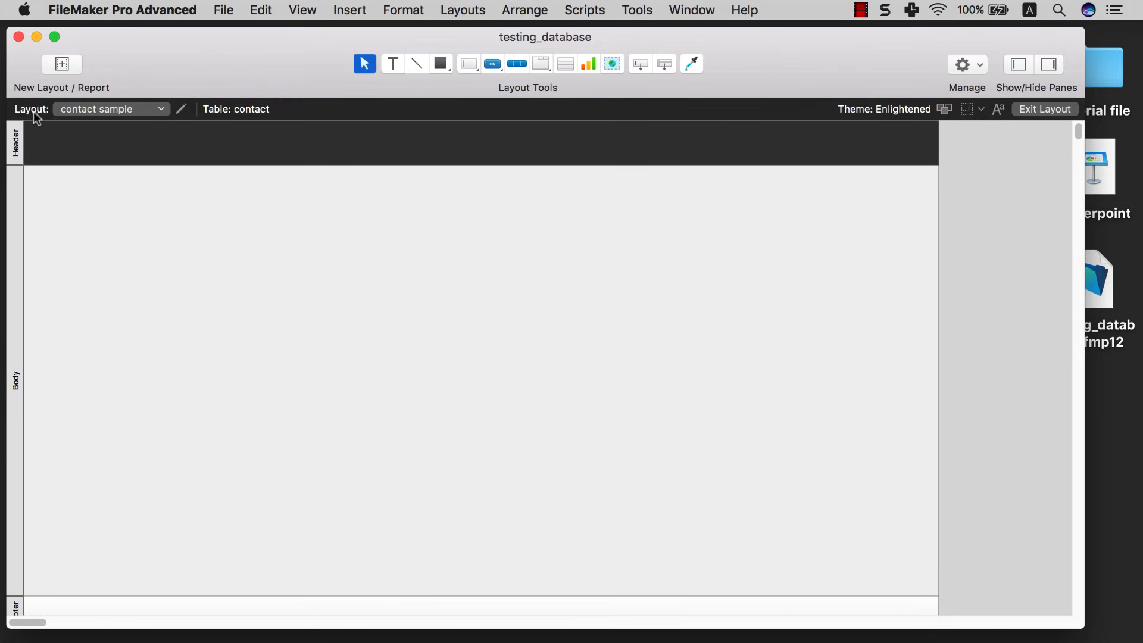
# - Switch to the contact layout and return to the contact sample layout
pyautogui.click(82, 109)
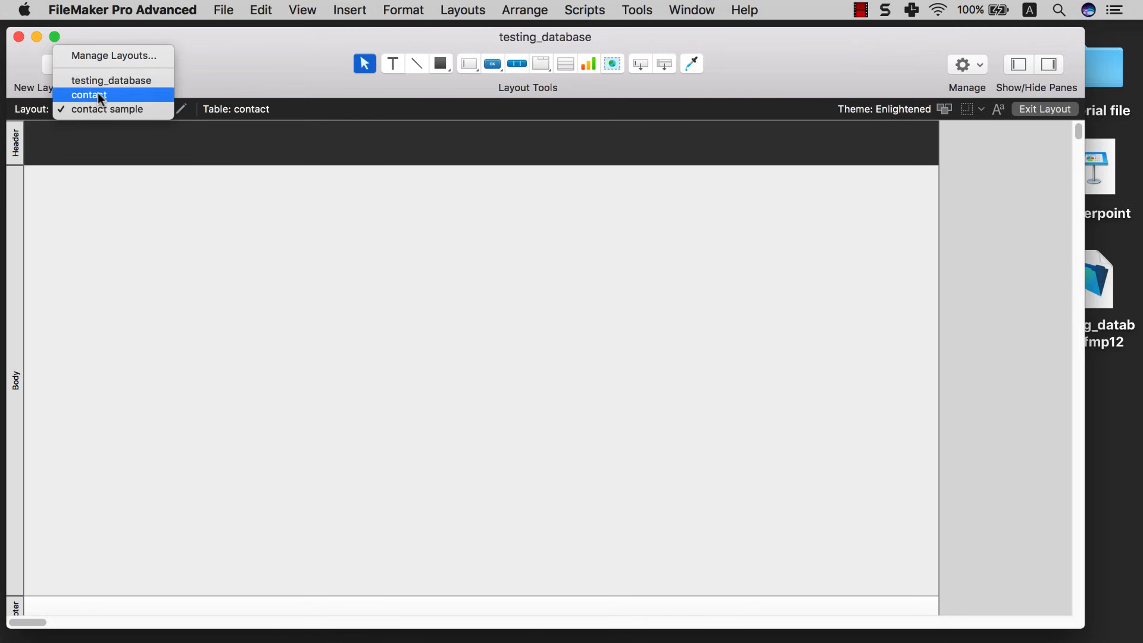
pyautogui.click(97, 93)
pyautogui.click(98, 108)
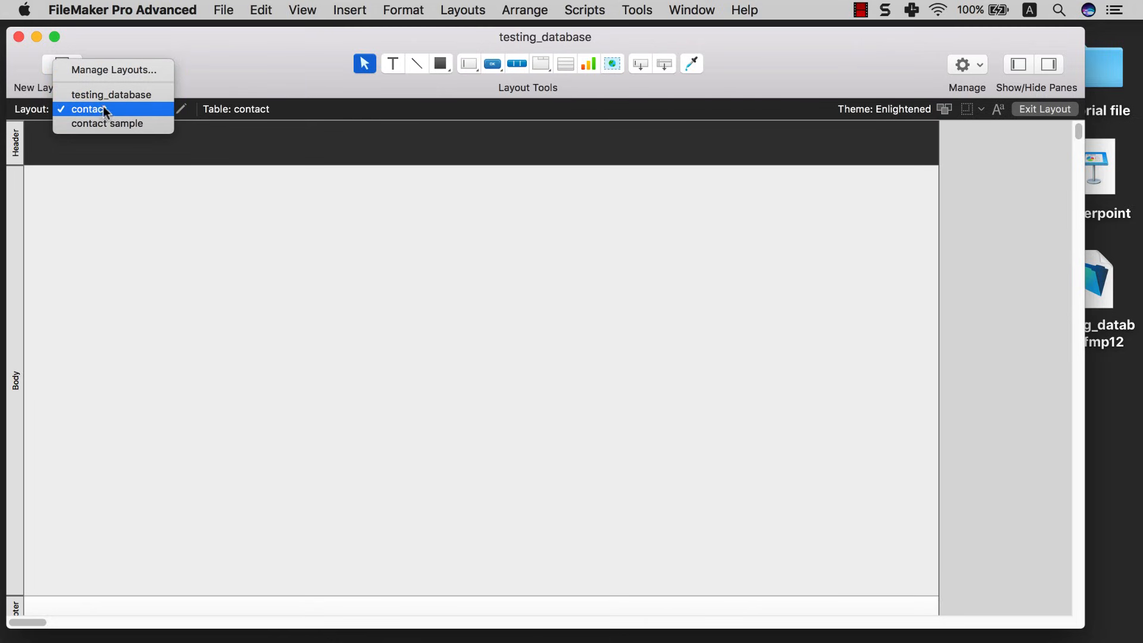
pyautogui.click(107, 122)
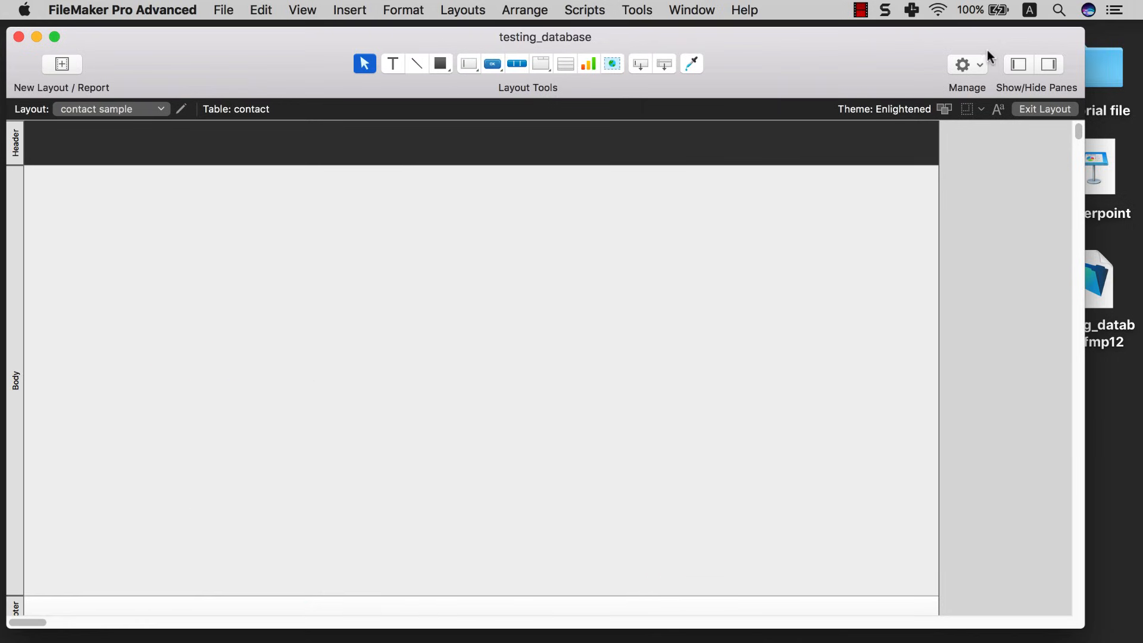
# - Show the fields pane and keep it listing the fields of the current contact table
pyautogui.click(1020, 62)
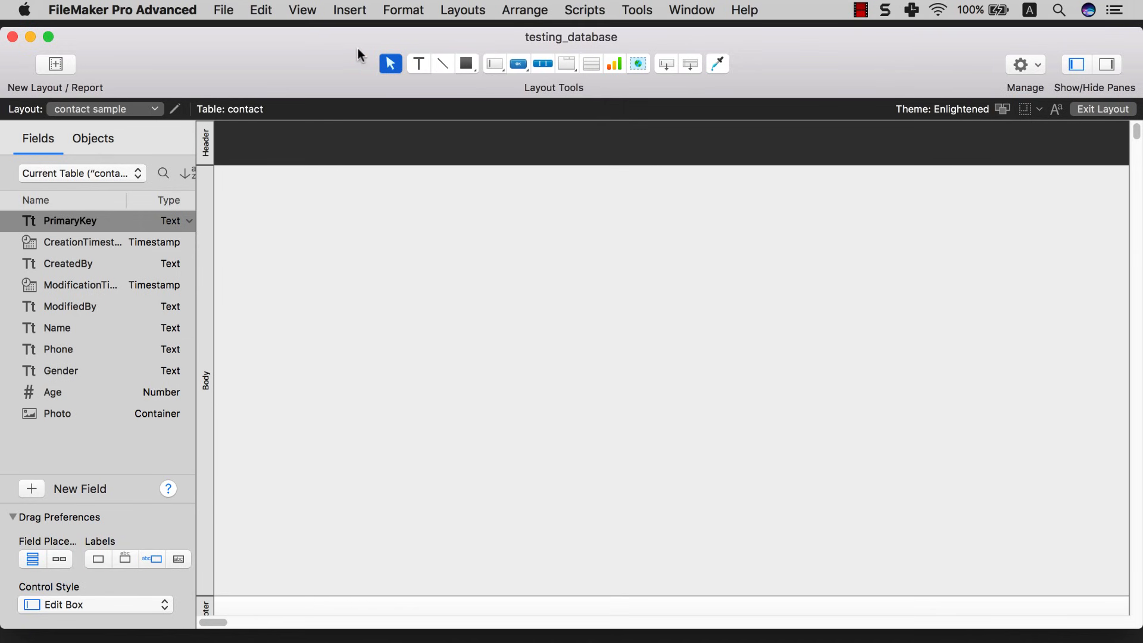
pyautogui.click(303, 11)
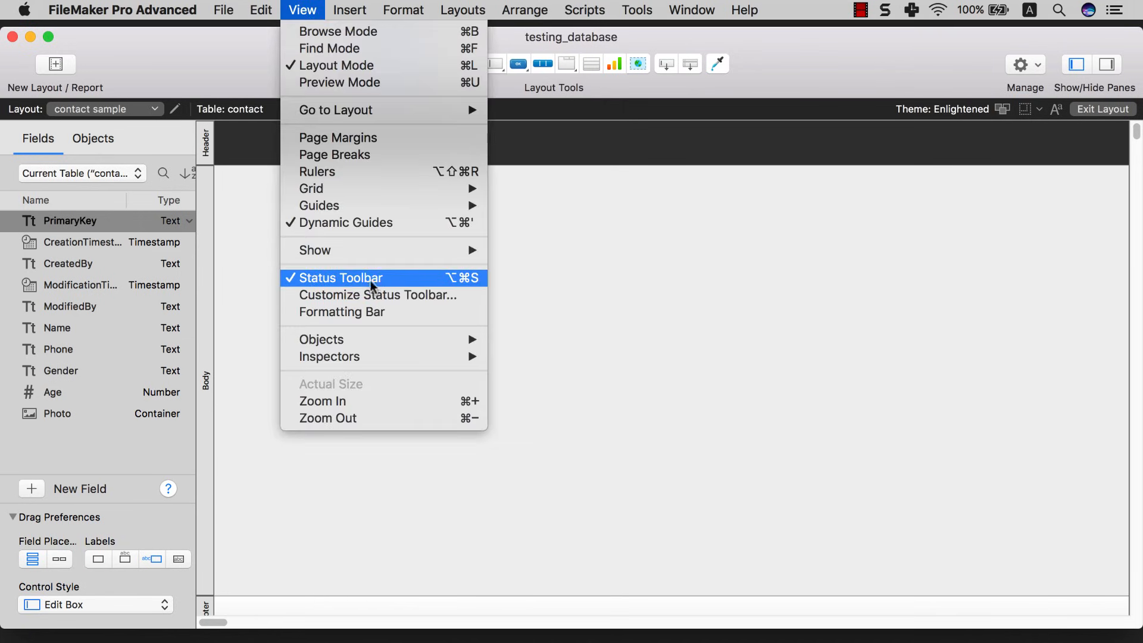
pyautogui.click(564, 261)
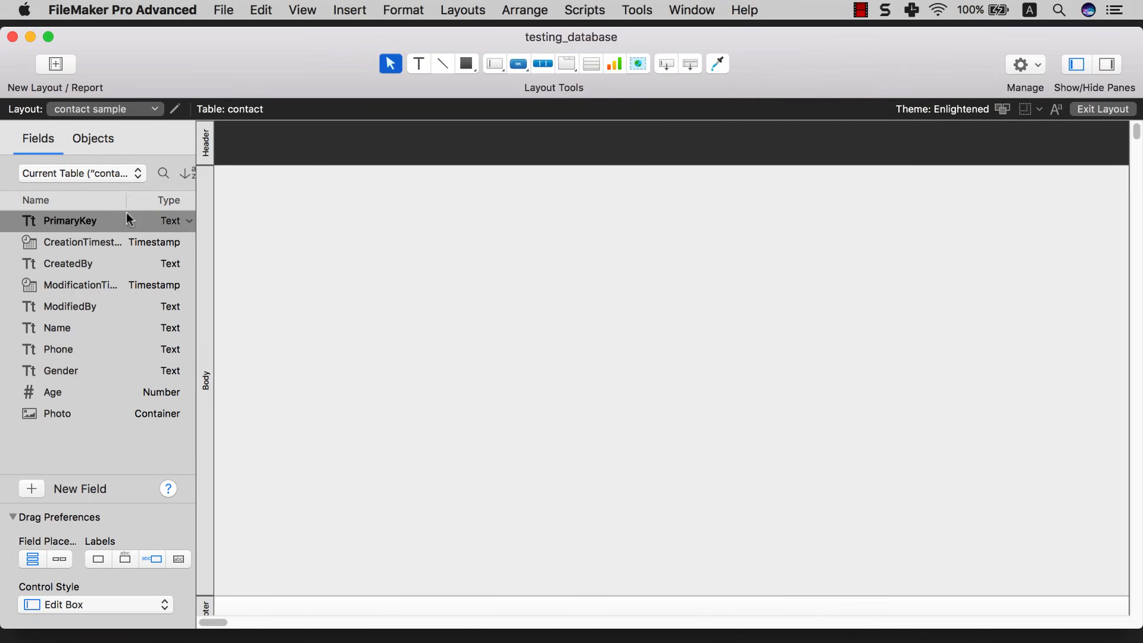
pyautogui.click(119, 174)
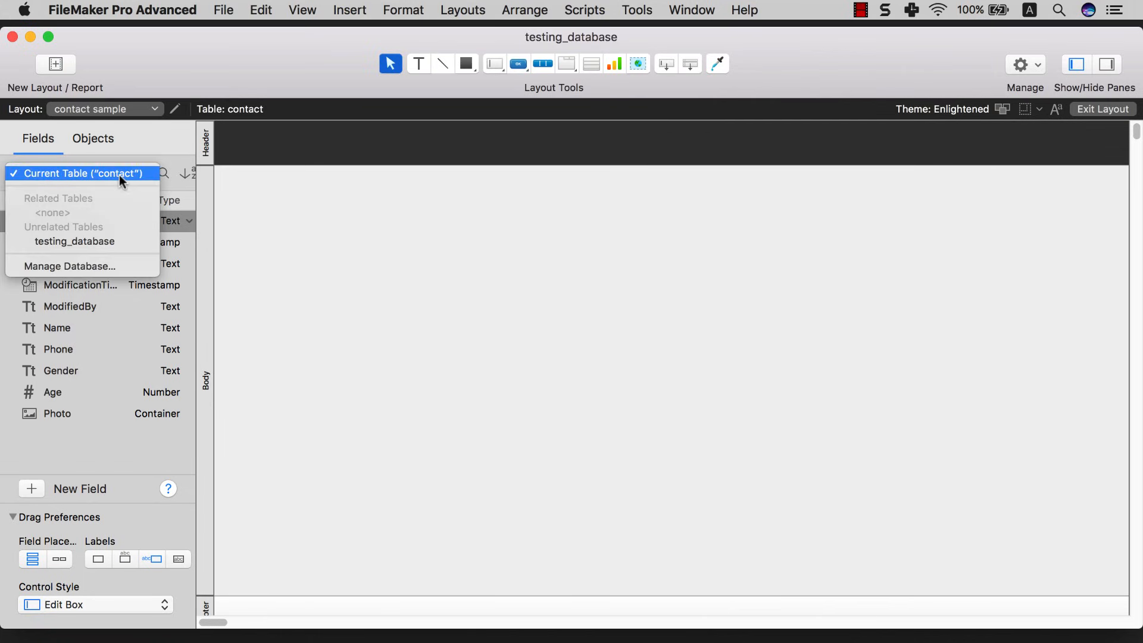
pyautogui.click(119, 174)
# - Place the Name, Phone, Gender and Age fields with their labels in an aligned column in the layout body
pyautogui.click(85, 331)
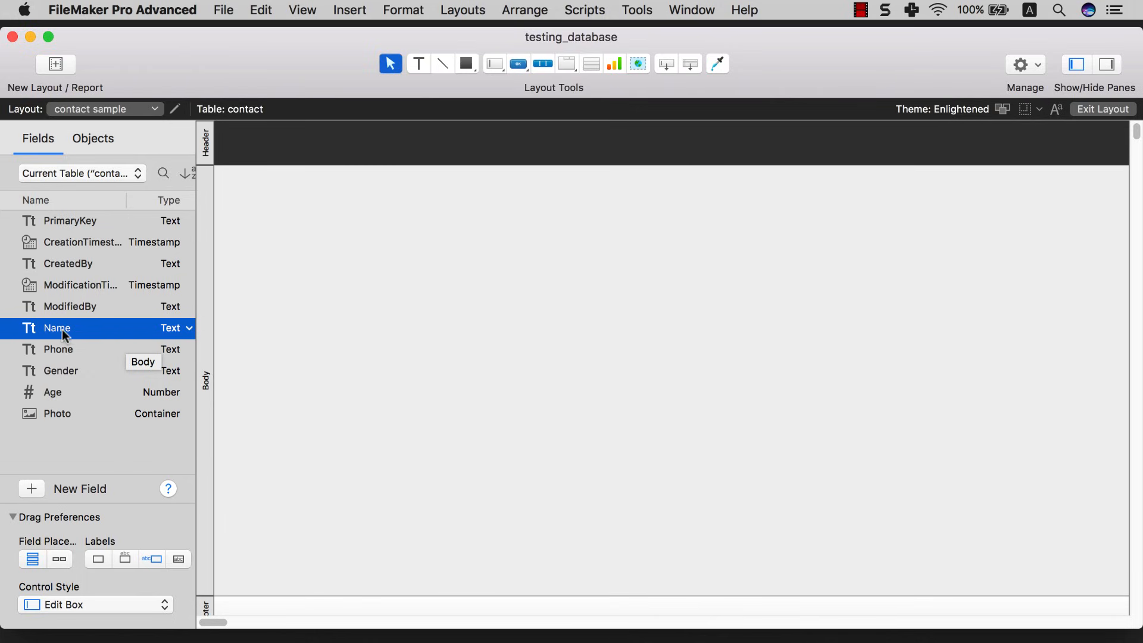
pyautogui.moveTo(66, 327); pyautogui.dragTo(405, 370)
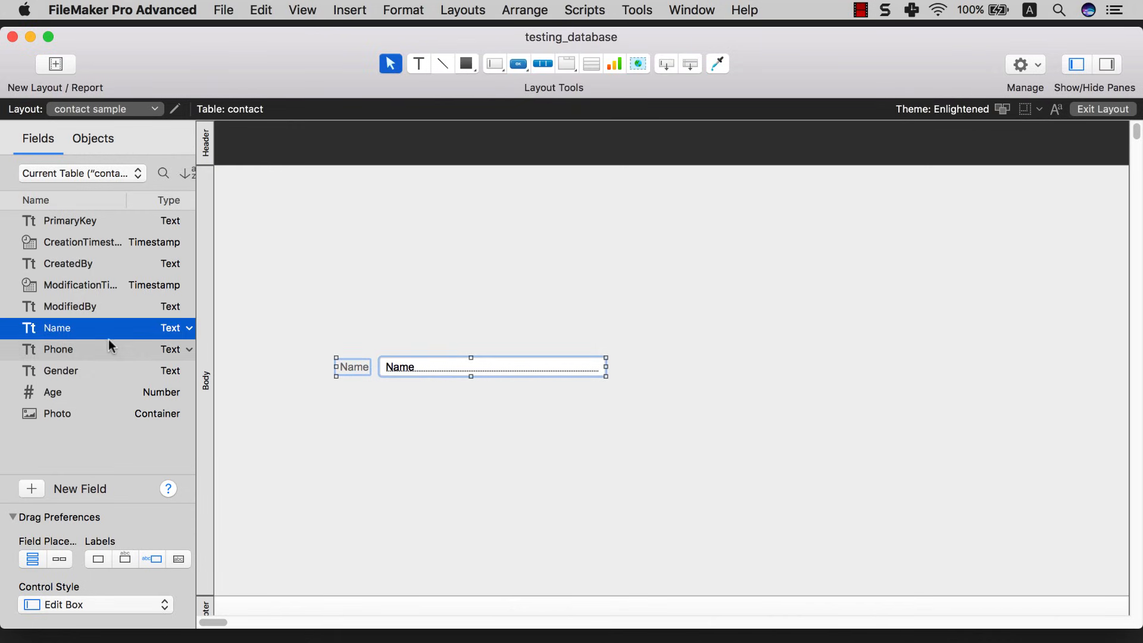
pyautogui.moveTo(108, 348); pyautogui.dragTo(405, 394)
pyautogui.moveTo(136, 378); pyautogui.dragTo(401, 421)
pyautogui.moveTo(95, 391); pyautogui.dragTo(401, 449)
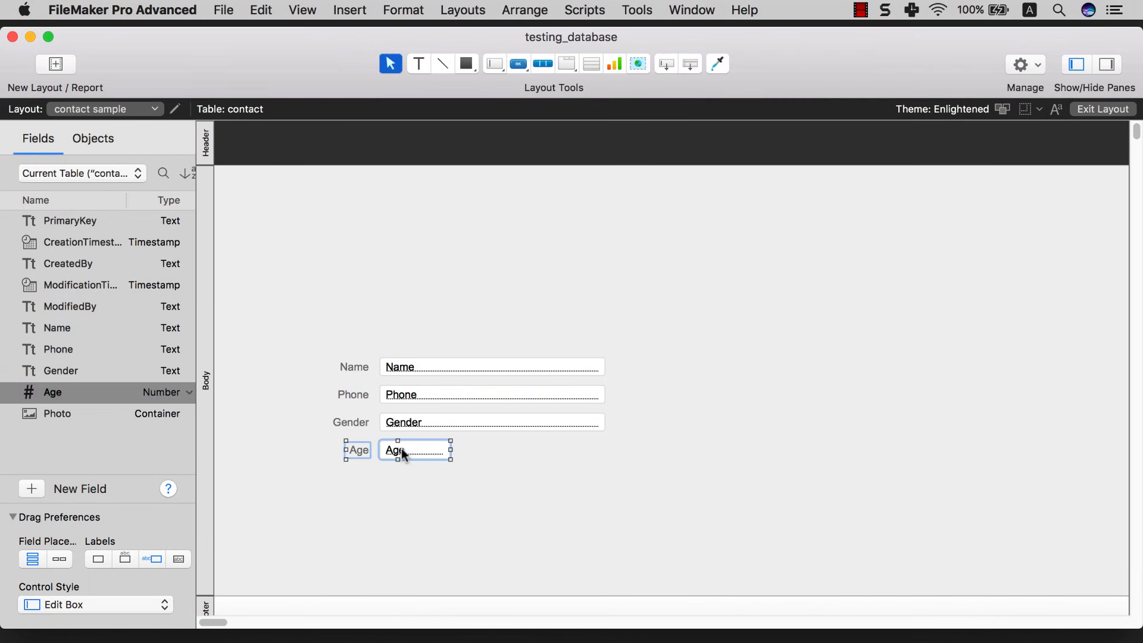
pyautogui.click(281, 369)
# - Place the Photo field above the Name field and delete its label
pyautogui.click(92, 415)
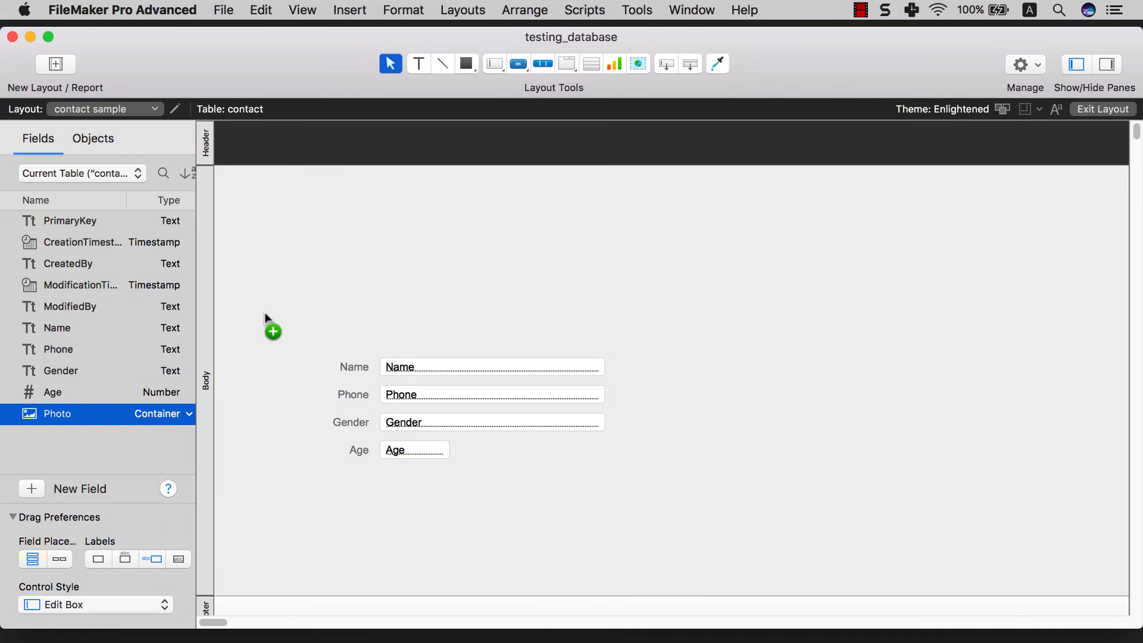
pyautogui.moveTo(265, 312); pyautogui.dragTo(390, 231)
pyautogui.click(377, 214)
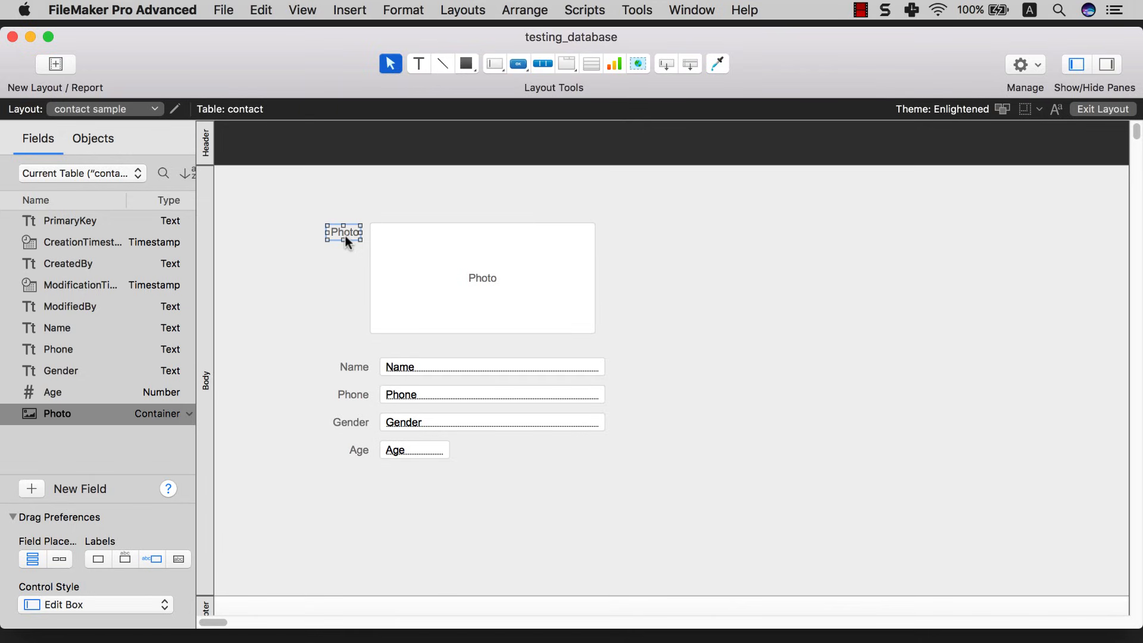
pyautogui.press('BackSpace')
# - Enlarge the Photo field vertically and align its edges with the text fields below
pyautogui.click(398, 256)
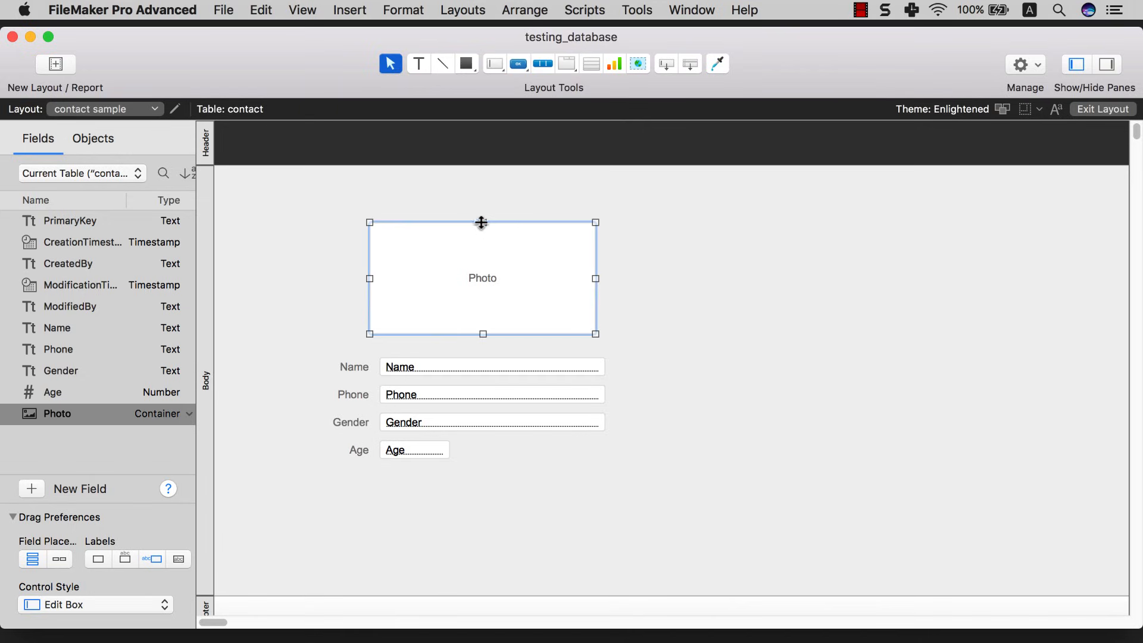
pyautogui.moveTo(481, 222); pyautogui.dragTo(488, 183)
pyautogui.moveTo(493, 229); pyautogui.dragTo(500, 226)
pyautogui.moveTo(490, 333); pyautogui.dragTo(489, 346)
pyautogui.moveTo(375, 262); pyautogui.dragTo(379, 262)
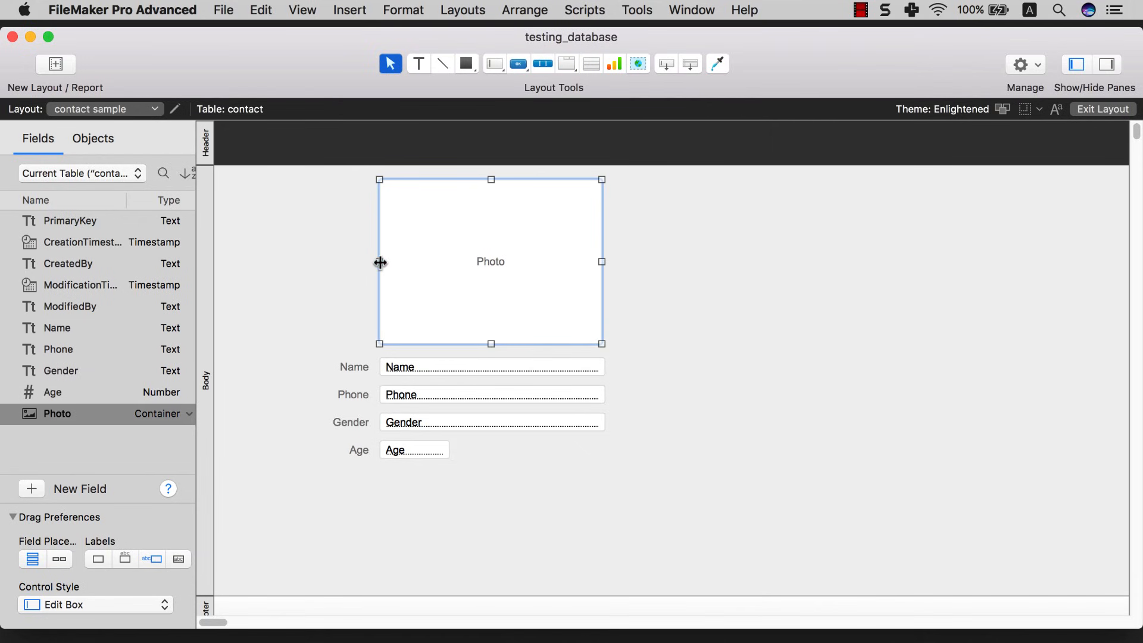
pyautogui.click(671, 316)
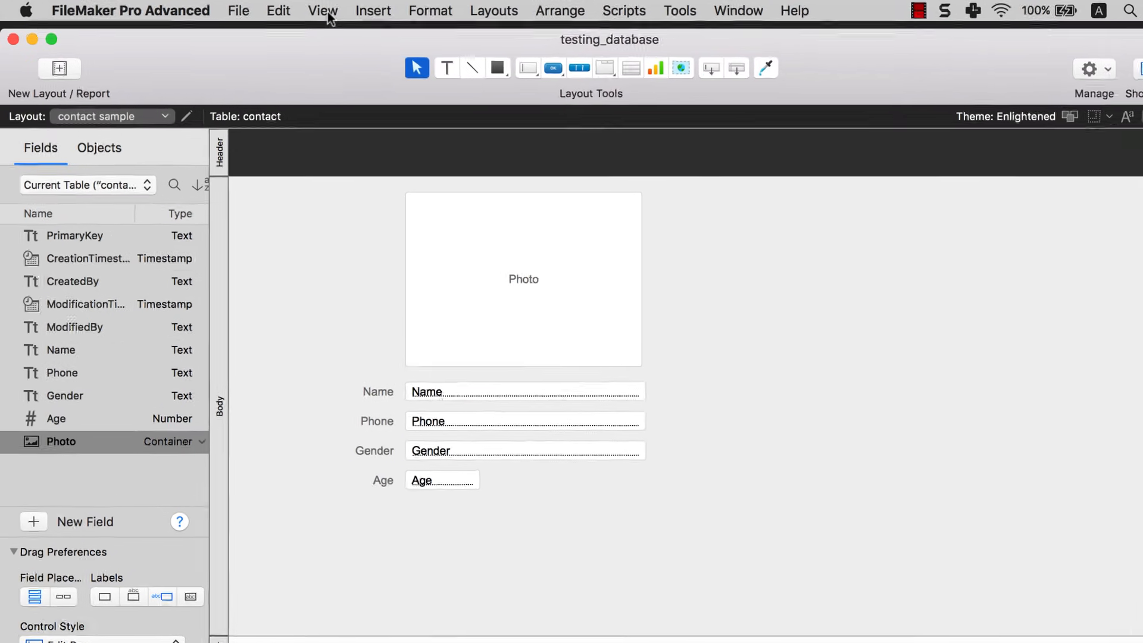
pyautogui.click(328, 13)
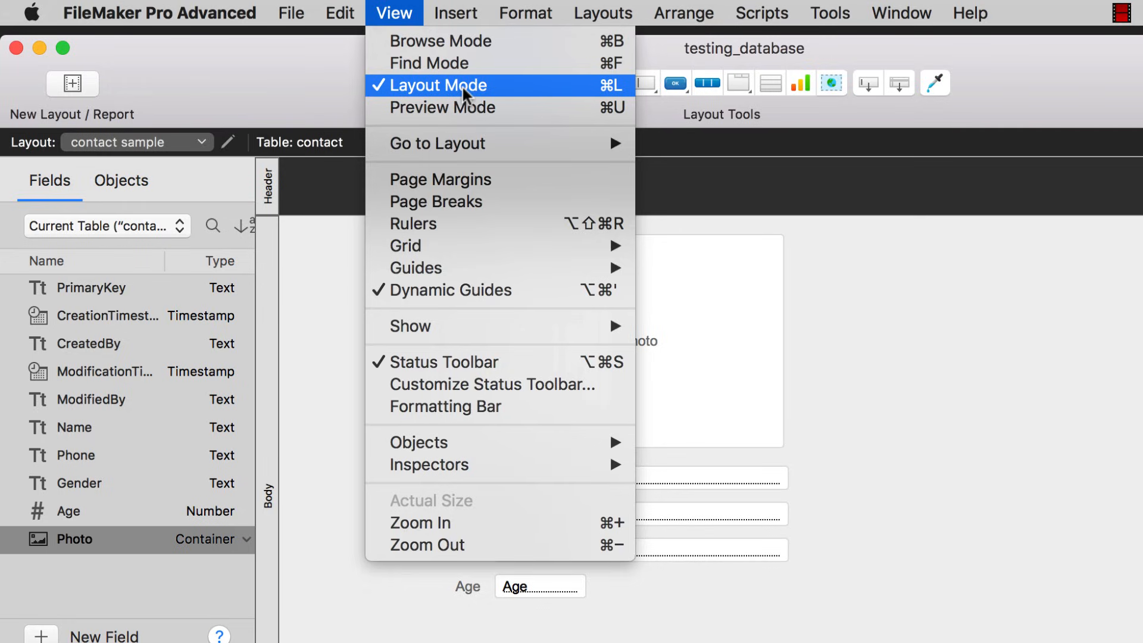
pyautogui.click(767, 325)
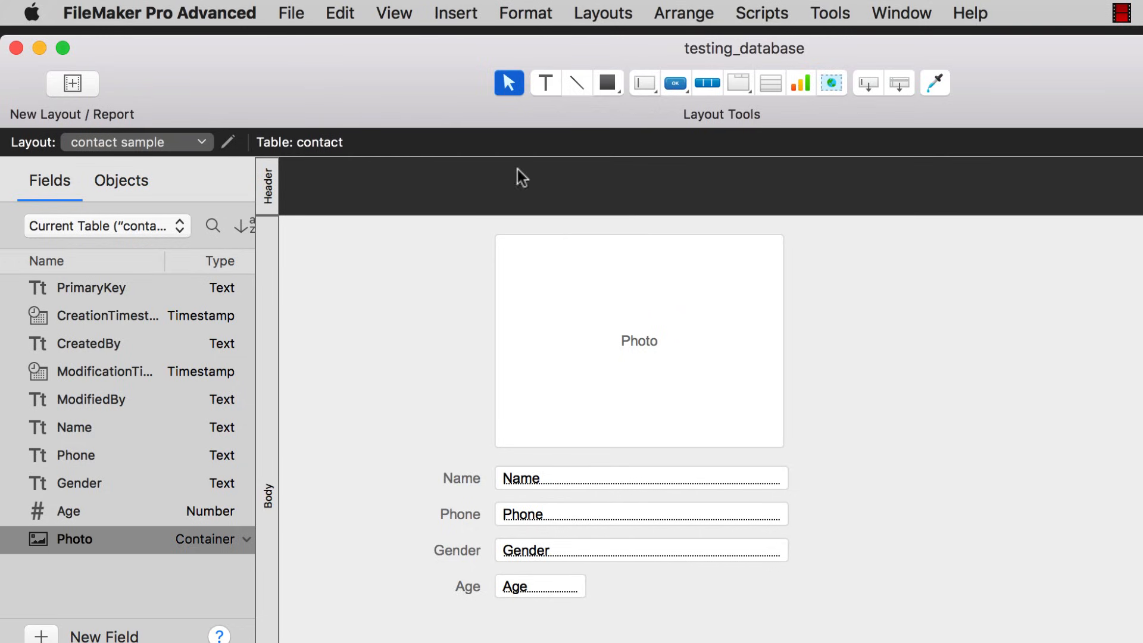
pyautogui.click(394, 13)
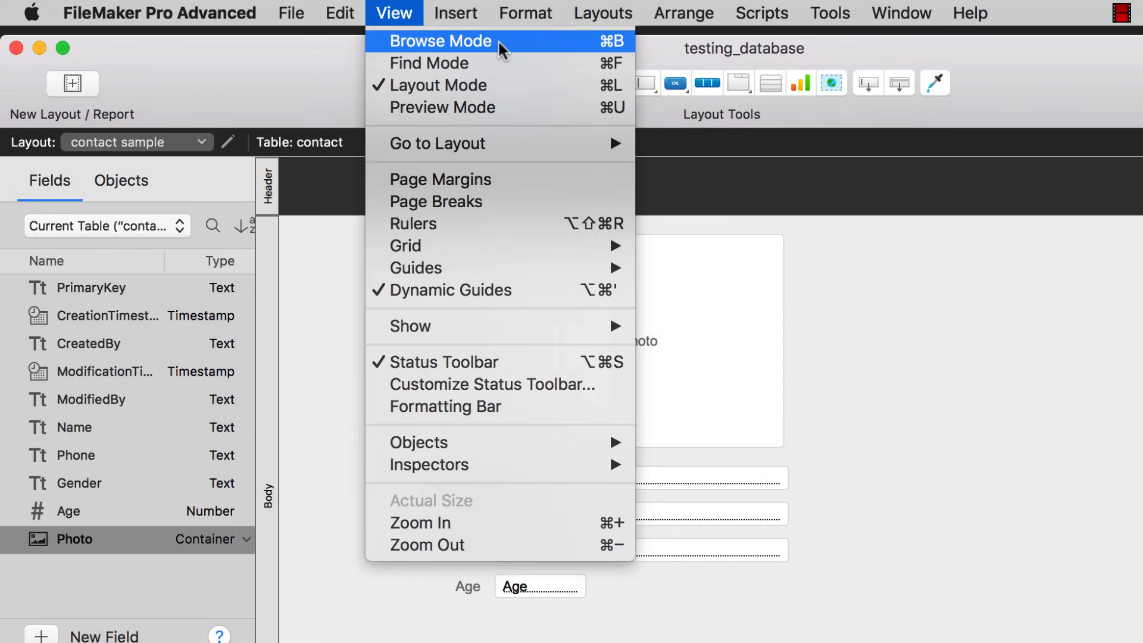
pyautogui.click(792, 339)
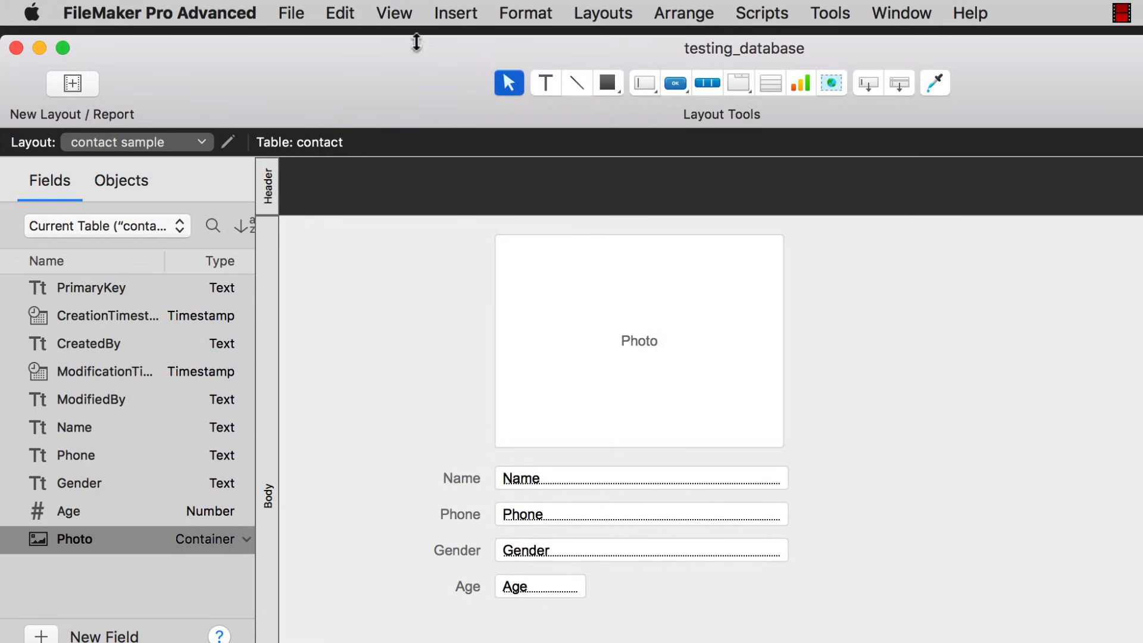
# - Switch the contact sample layout to Browse Mode and create a new record
pyautogui.click(394, 13)
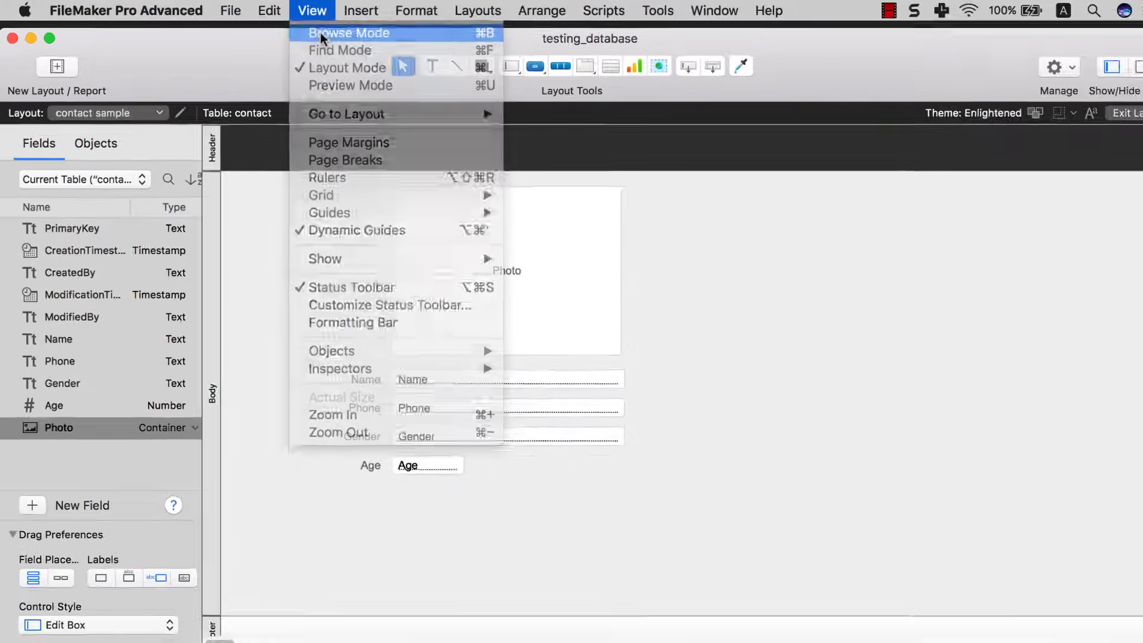
pyautogui.click(391, 43)
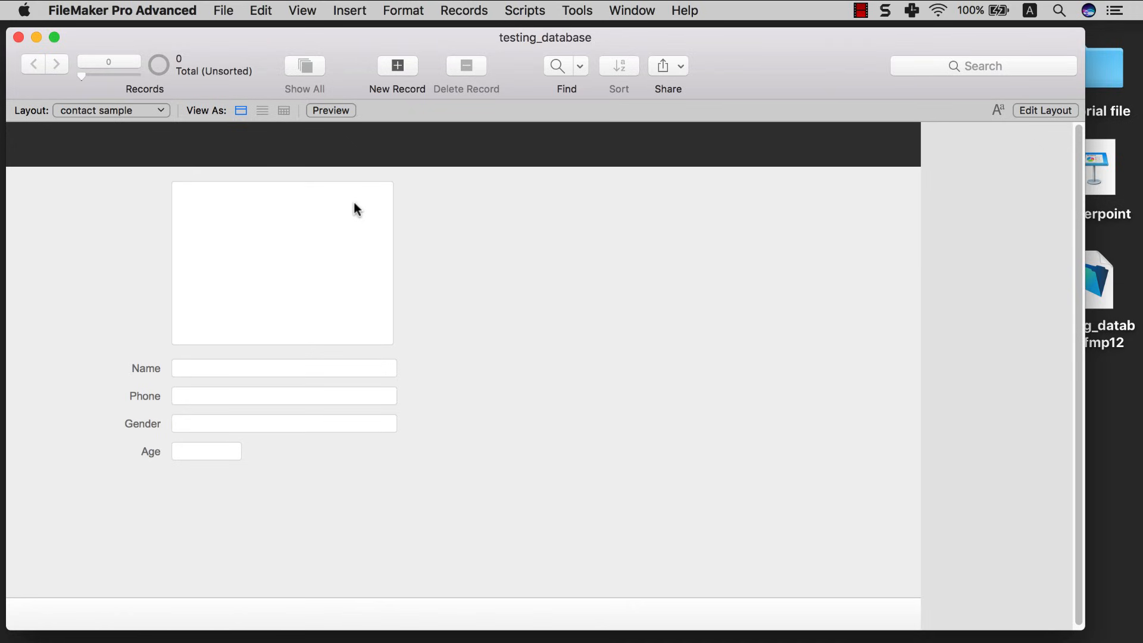
pyautogui.click(400, 66)
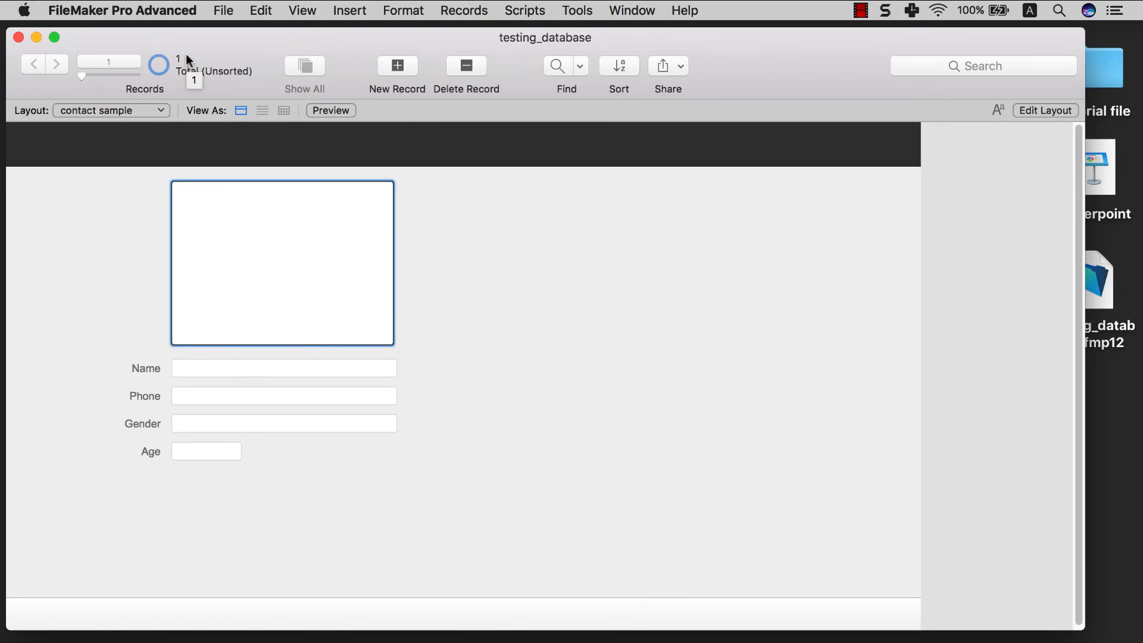
# - Fill in the record with the contact's name and phone number, gender male and age 28
pyautogui.click(199, 369)
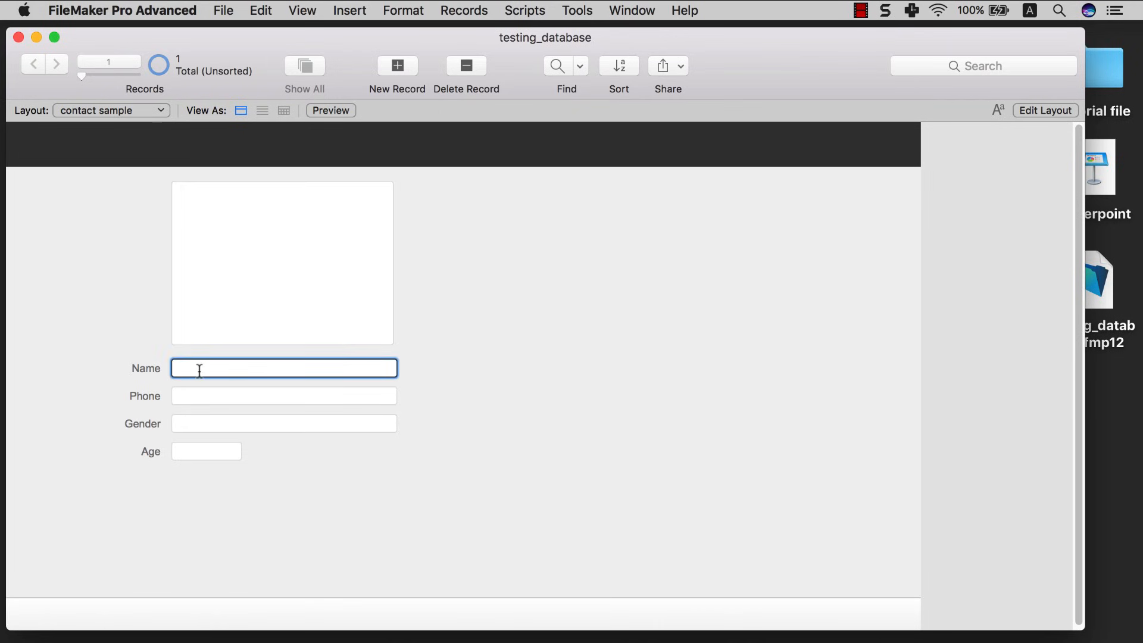
pyautogui.write('Sunny')
pyautogui.click(201, 397)
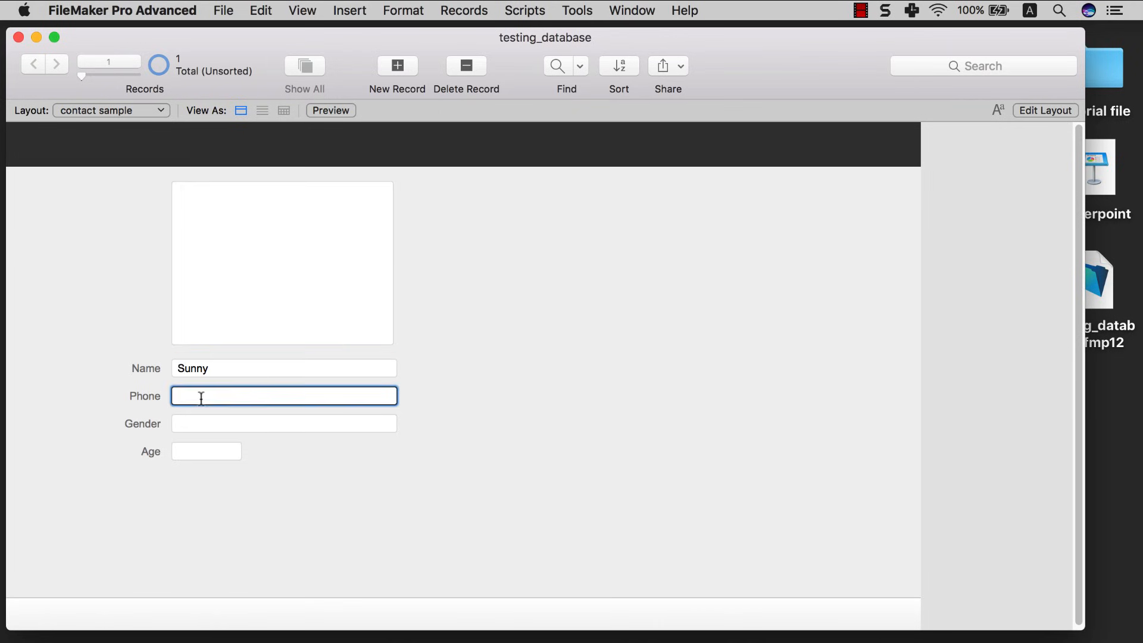
pyautogui.write('12341234')
pyautogui.click(218, 422)
pyautogui.write('male')
pyautogui.click(212, 447)
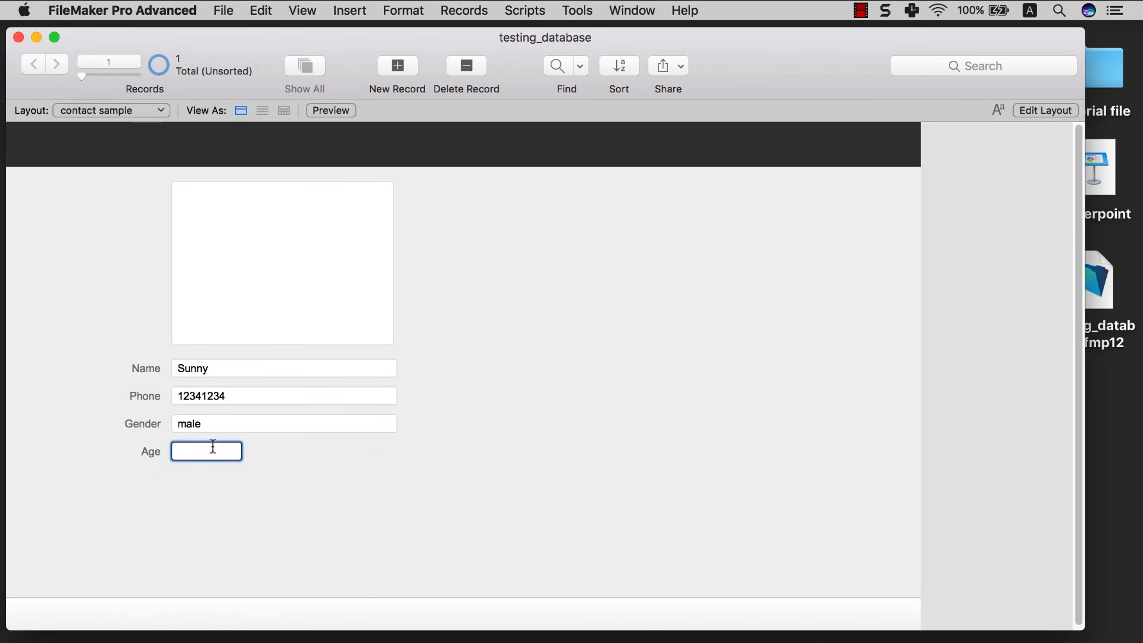
pyautogui.write('28')
pyautogui.click(640, 416)
# - Insert the contact's matching portrait from the photo folder inside tutorial file into the record's Photo field
pyautogui.doubleClick(1098, 73)
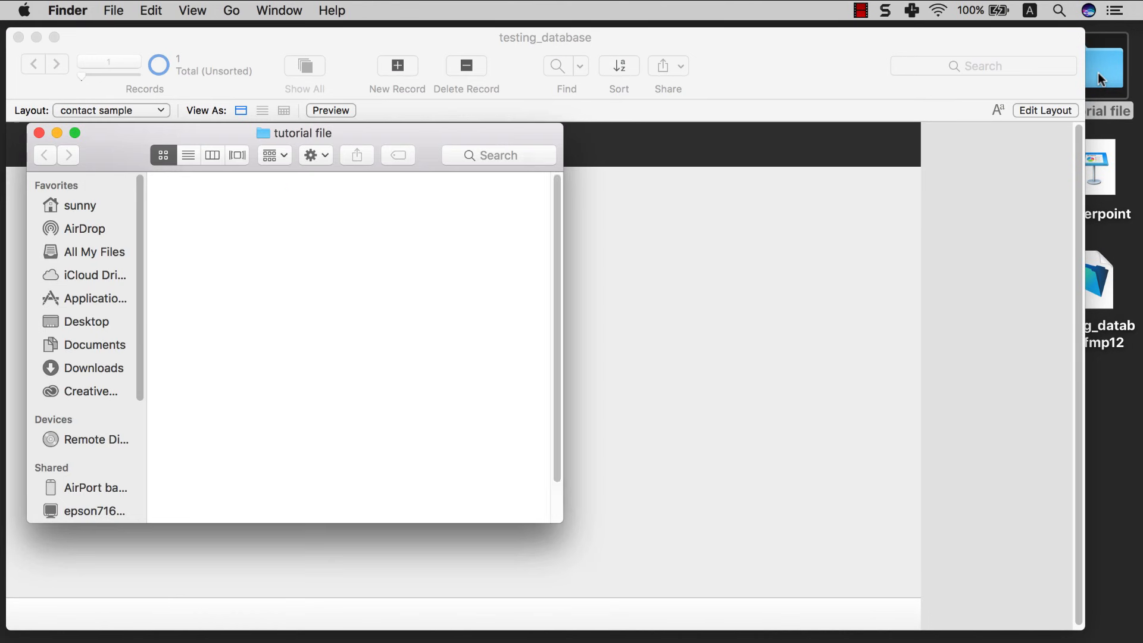
pyautogui.moveTo(411, 127); pyautogui.dragTo(837, 138)
pyautogui.doubleClick(712, 211)
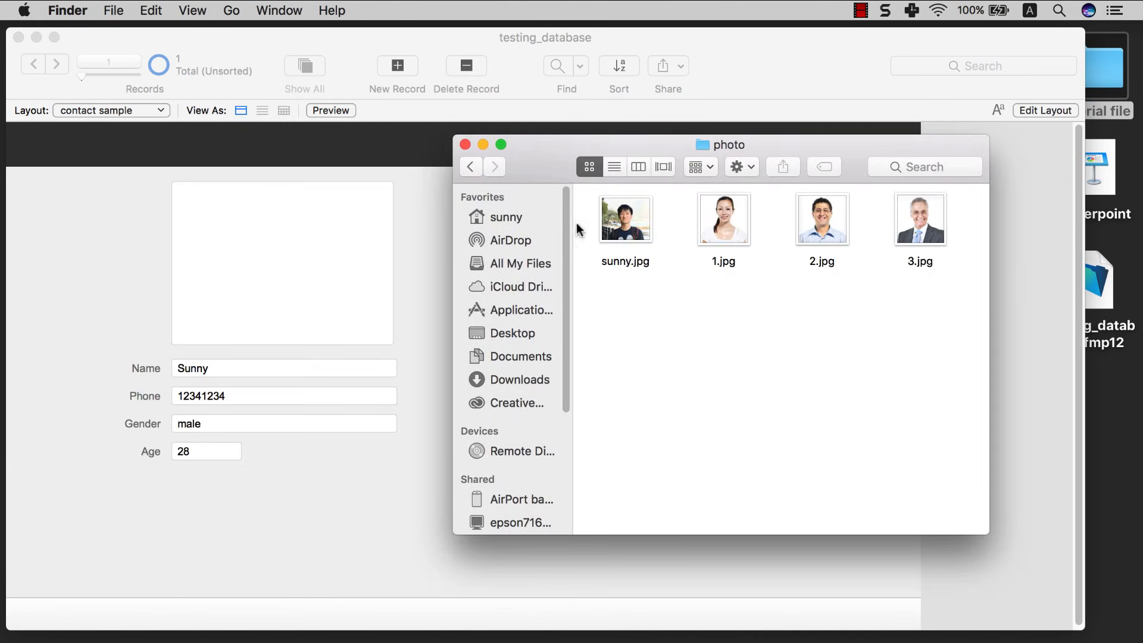
pyautogui.click(642, 232)
pyautogui.moveTo(641, 232); pyautogui.dragTo(185, 235)
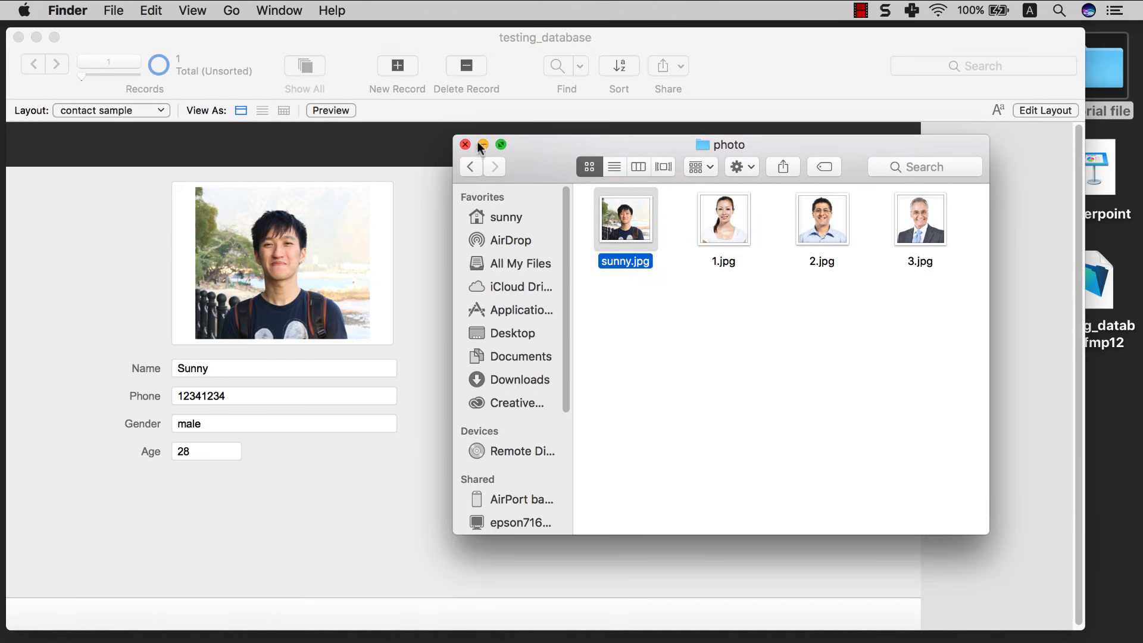
pyautogui.click(441, 216)
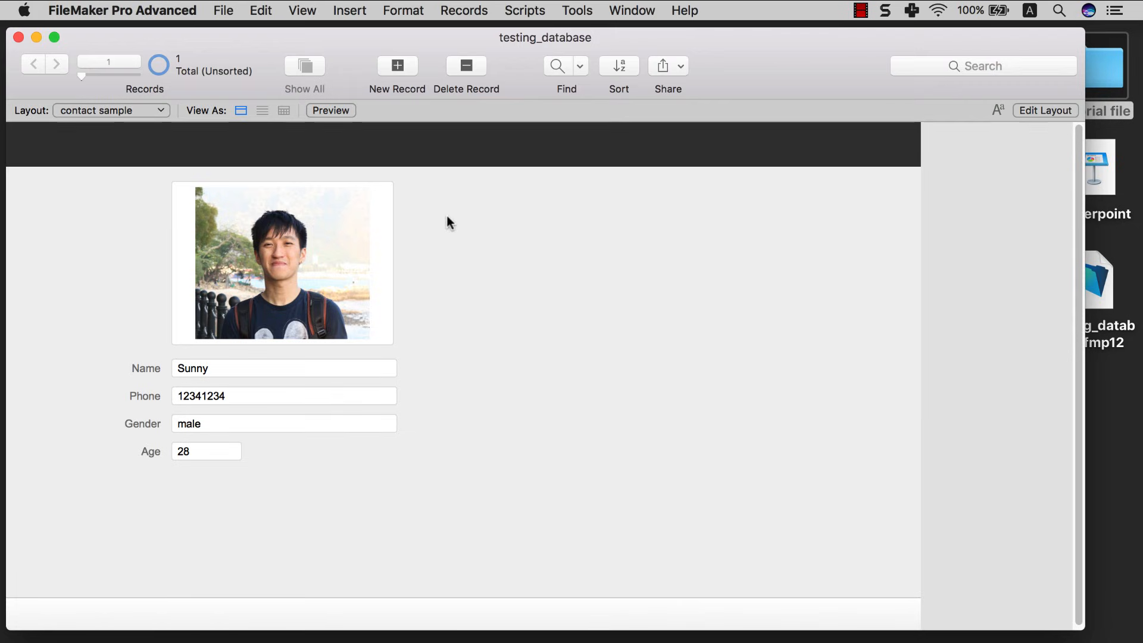
# - Create a second record and insert 1.jpg from the tutorial file's photo folder into its Photo field
pyautogui.click(395, 66)
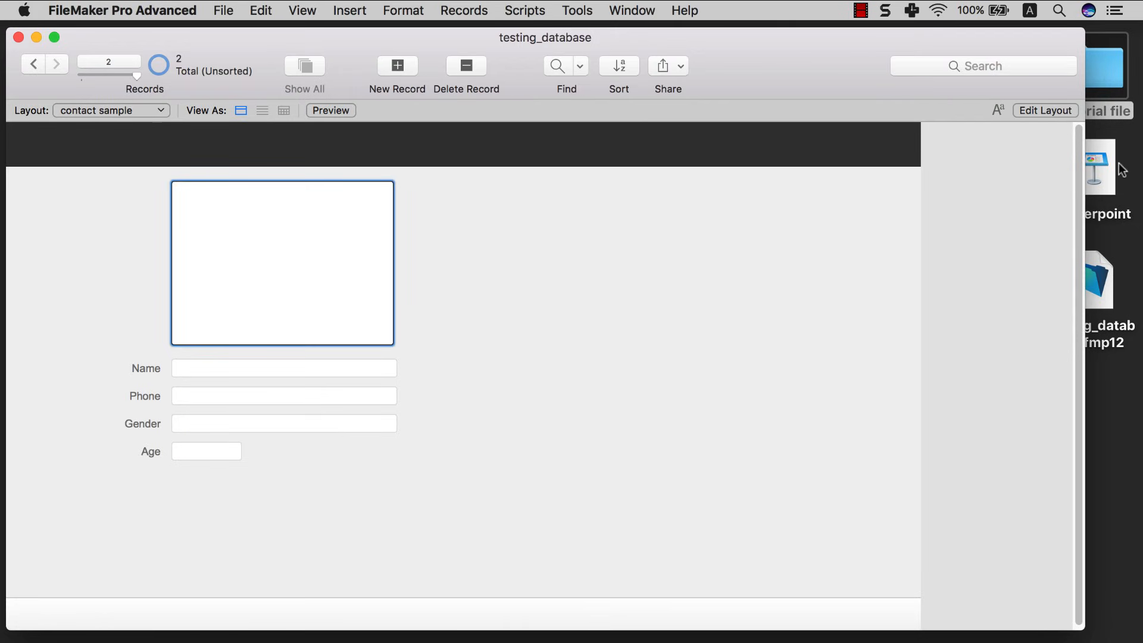
pyautogui.doubleClick(1106, 67)
pyautogui.doubleClick(737, 223)
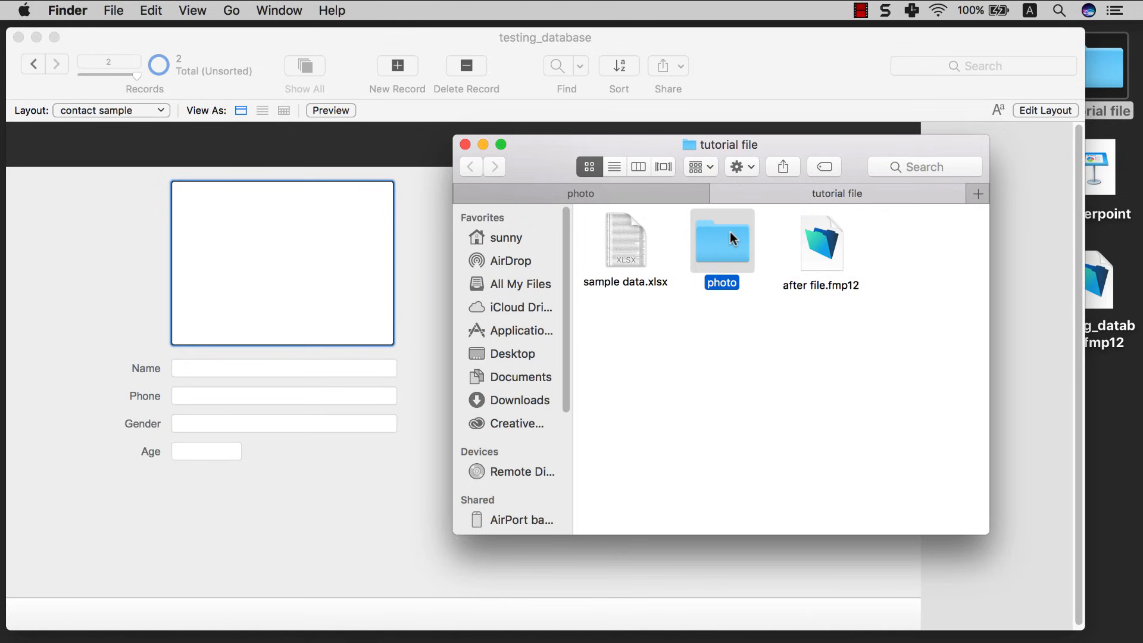
pyautogui.moveTo(718, 247); pyautogui.dragTo(286, 262)
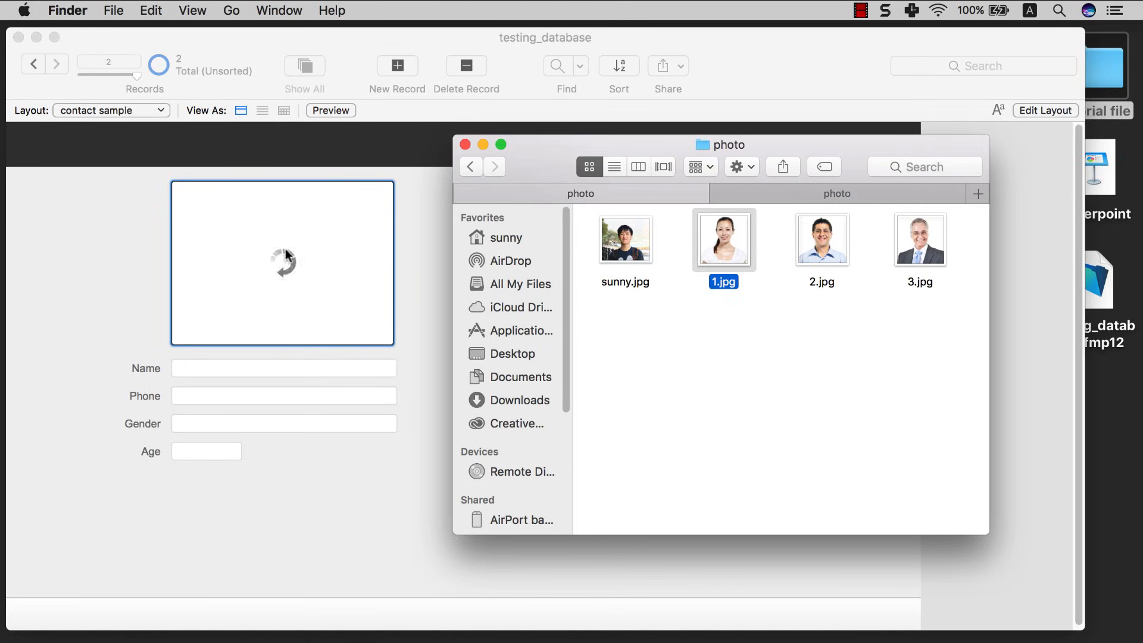
# - Narrow the database window and move the photo folder window aside so the record and the portraits are both accessible
pyautogui.click(1084, 72)
pyautogui.moveTo(1084, 71); pyautogui.dragTo(758, 71)
pyautogui.click(854, 339)
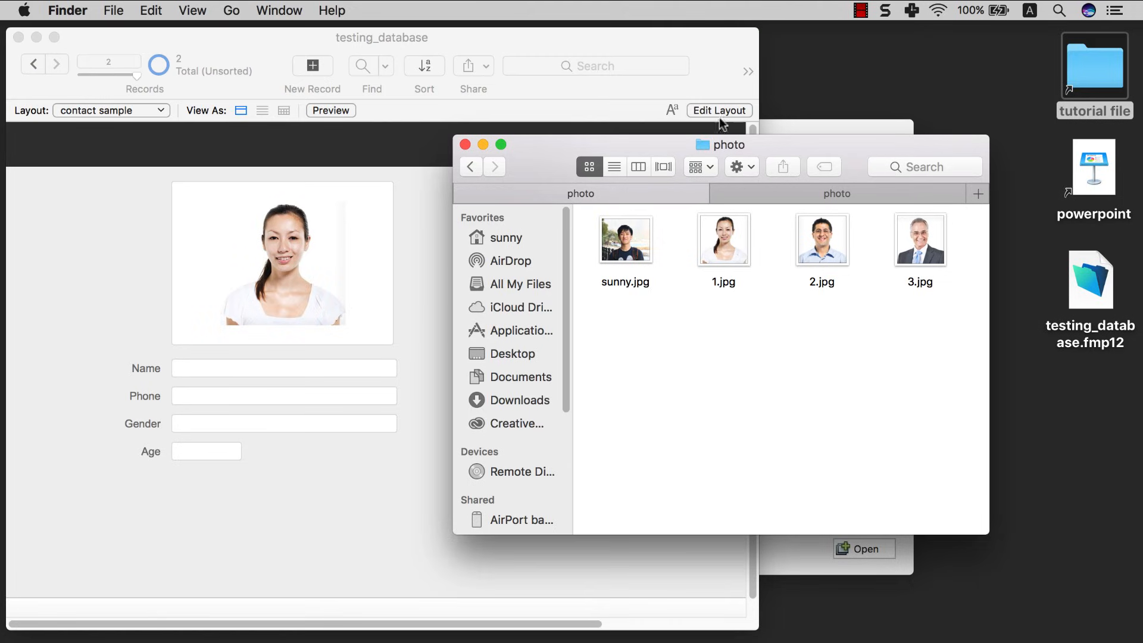
pyautogui.moveTo(721, 146); pyautogui.dragTo(861, 146)
pyautogui.click(341, 368)
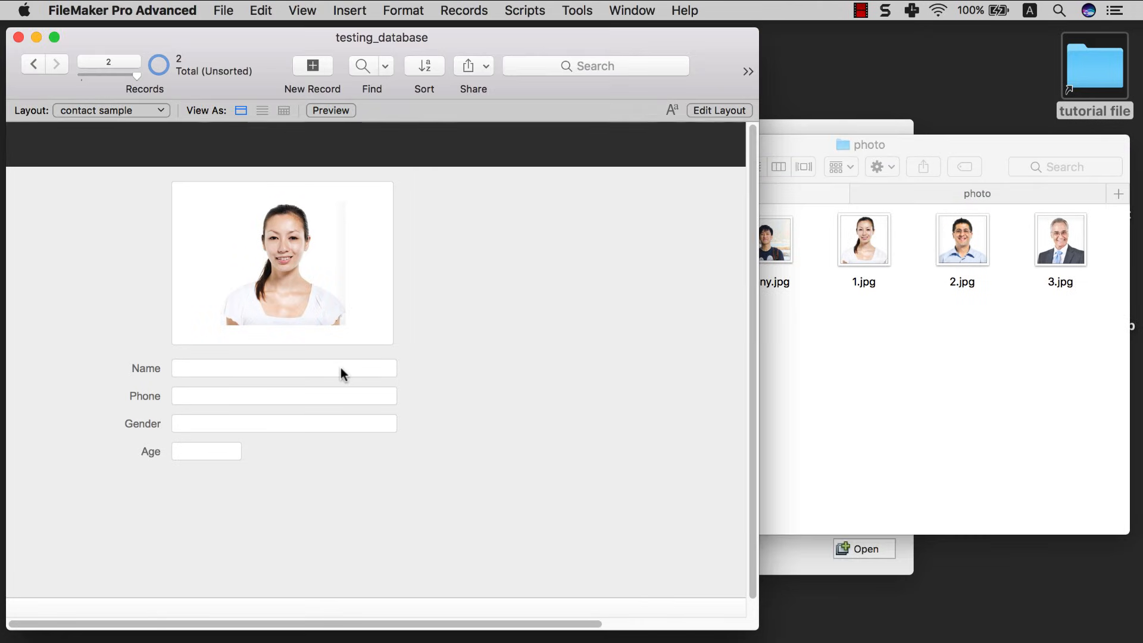
# - Fill in the second record with the contact's name and phone number, gender female and age 30
pyautogui.click(341, 368)
pyautogui.write('Jane')
pyautogui.press('Tab')
pyautogui.write('310210')
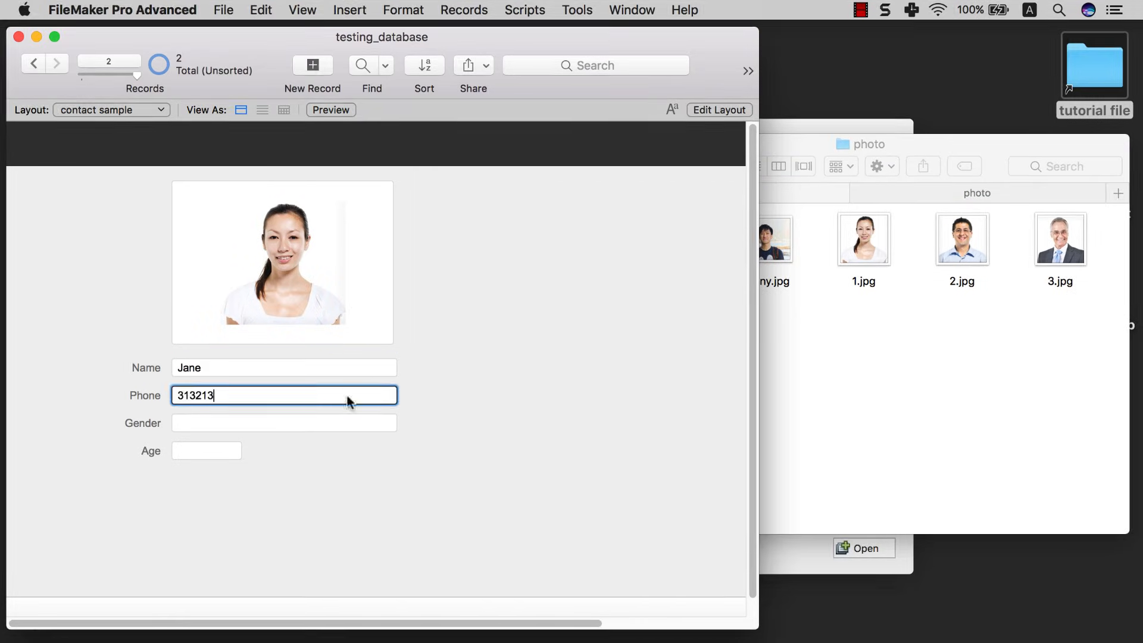
pyautogui.press('Tab')
pyautogui.write('female')
pyautogui.press('Tab')
pyautogui.write('30')
# - Create a third record with photo 2.jpg, the contact's name and phone number, gender male and age 35
pyautogui.click(313, 66)
pyautogui.click(301, 367)
pyautogui.write('John')
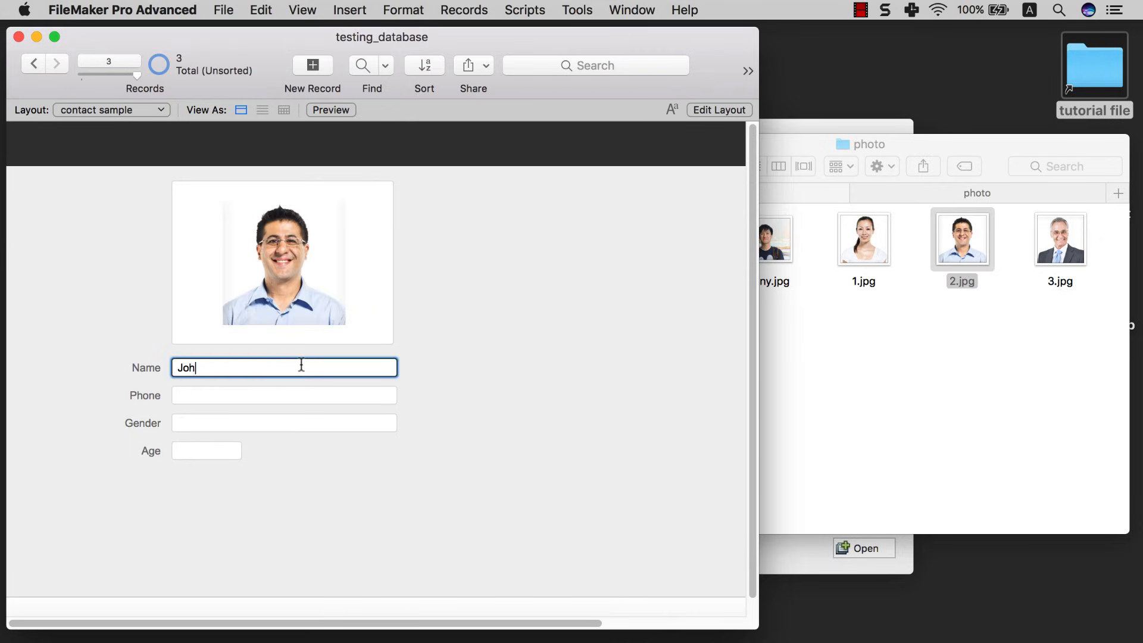
pyautogui.press('Tab')
pyautogui.write('1231235')
pyautogui.press('Tab')
pyautogui.write('male')
pyautogui.press('Tab')
pyautogui.write('35')
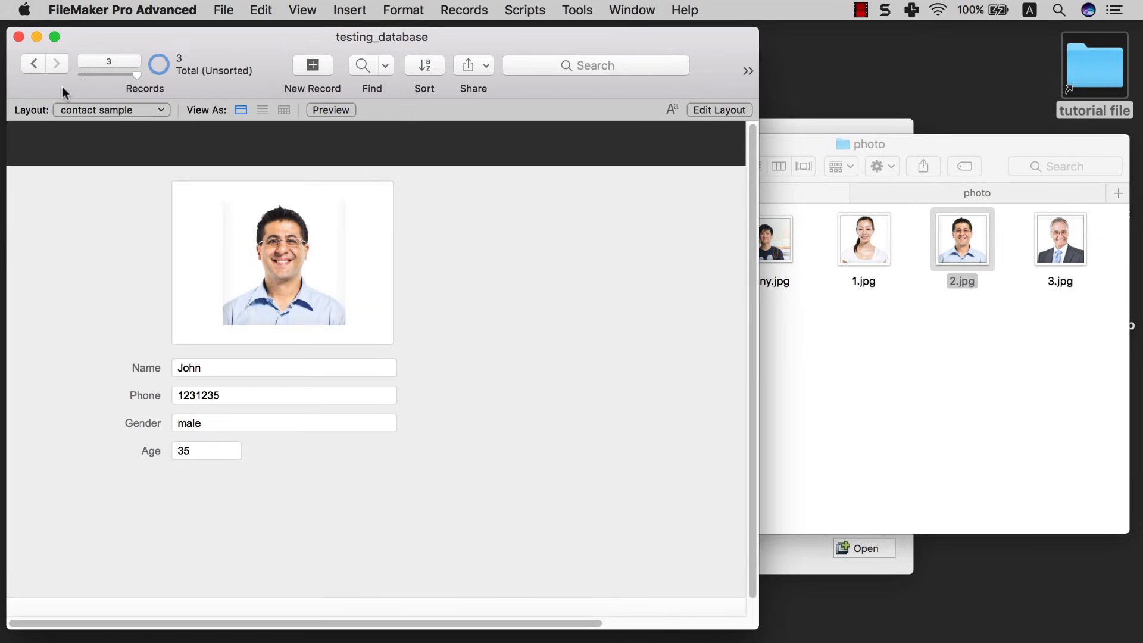
# - Browse back and forth through the contact records to review their photos and details
pyautogui.click(35, 66)
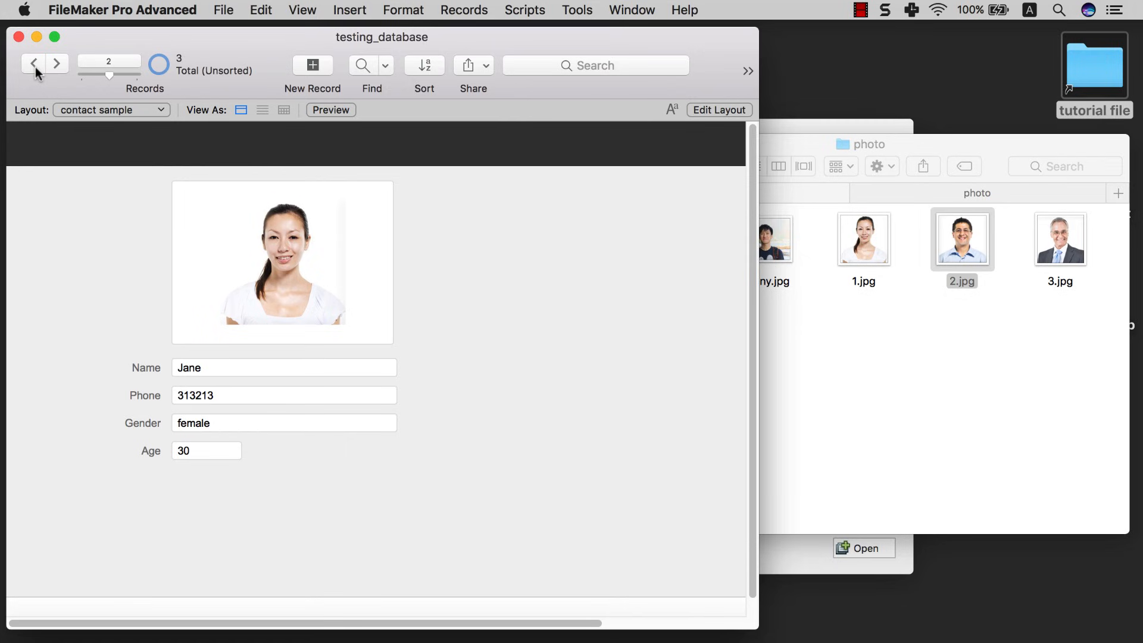
pyautogui.click(34, 67)
pyautogui.click(55, 65)
pyautogui.click(57, 65)
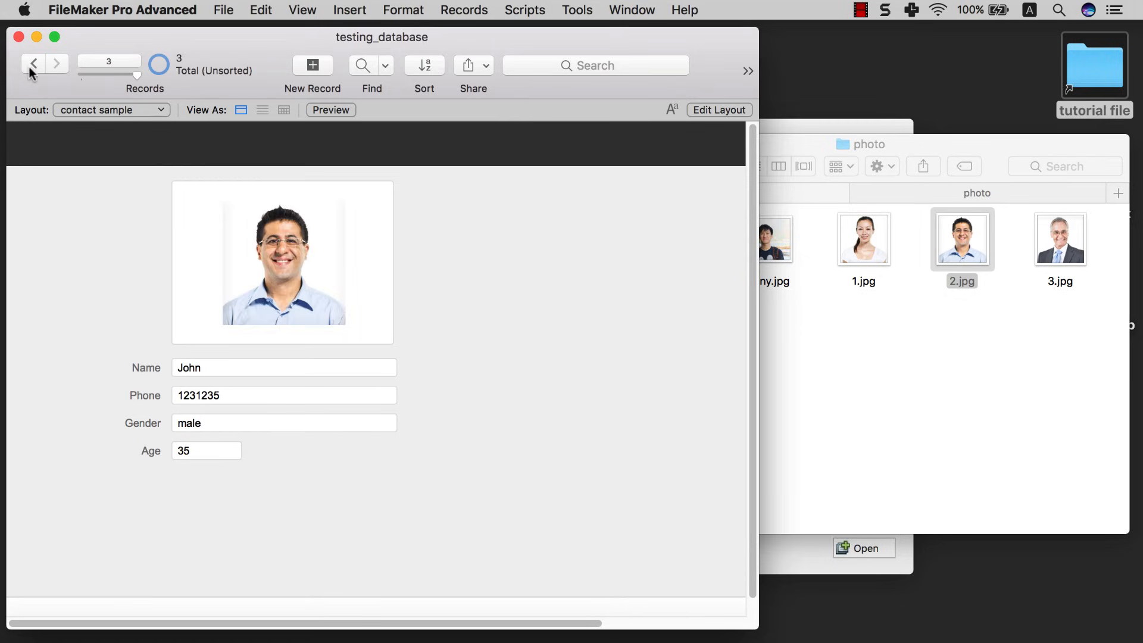
pyautogui.click(30, 65)
pyautogui.click(57, 66)
pyautogui.click(25, 70)
pyautogui.click(25, 69)
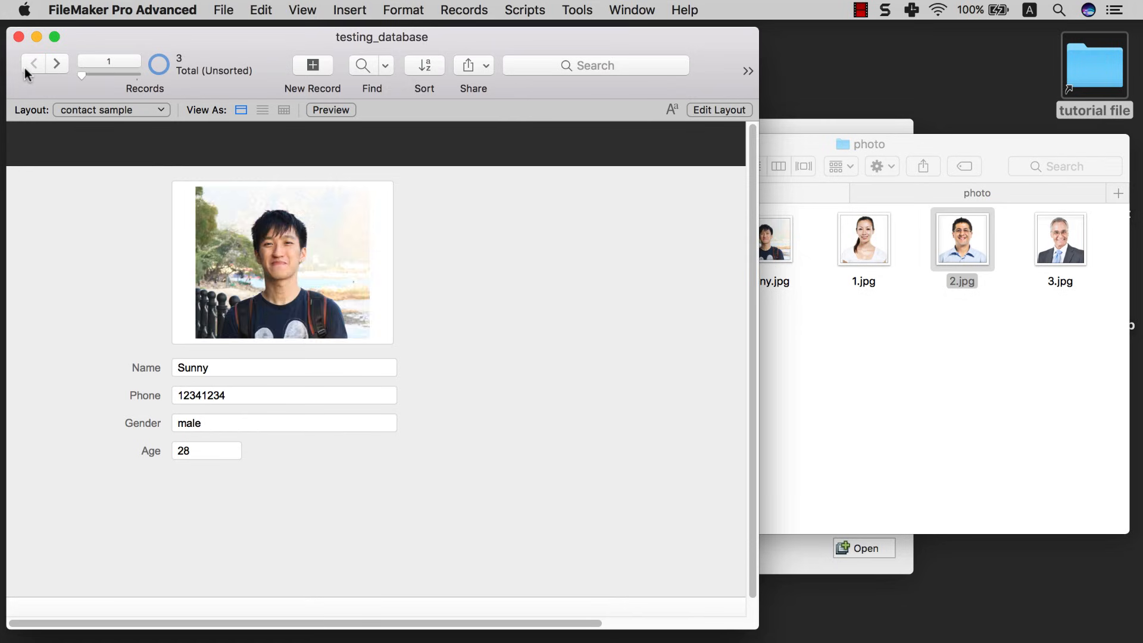
pyautogui.click(49, 66)
pyautogui.click(34, 67)
pyautogui.click(56, 66)
pyautogui.click(56, 67)
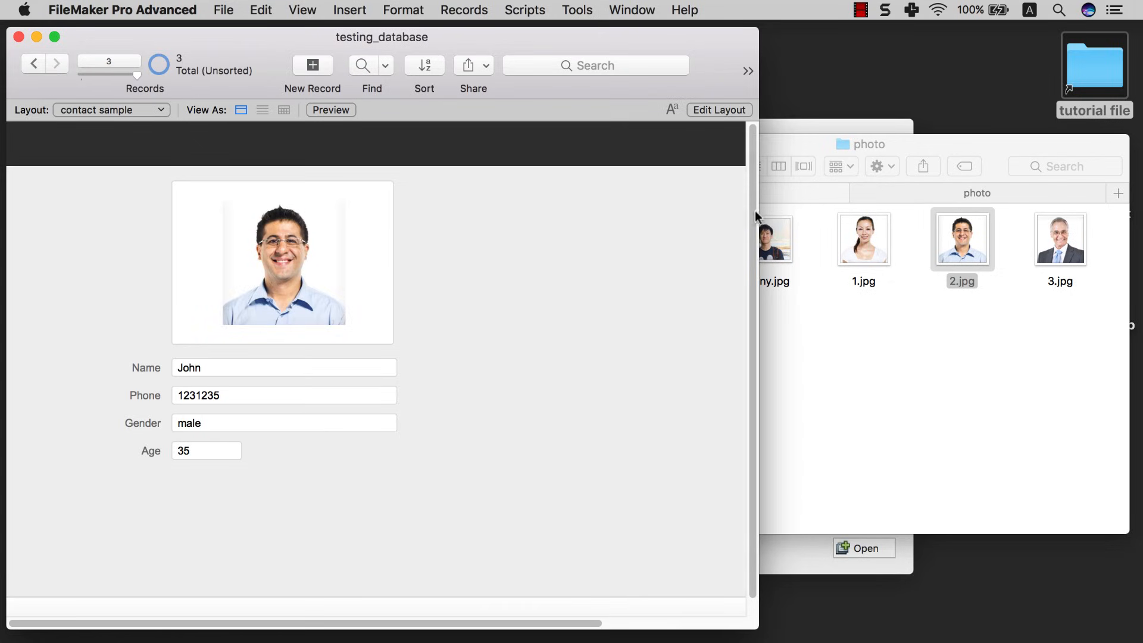
# - Widen the database window to expose the record deletion command, and start deleting the third record but cancel it
pyautogui.moveTo(757, 211); pyautogui.dragTo(870, 211)
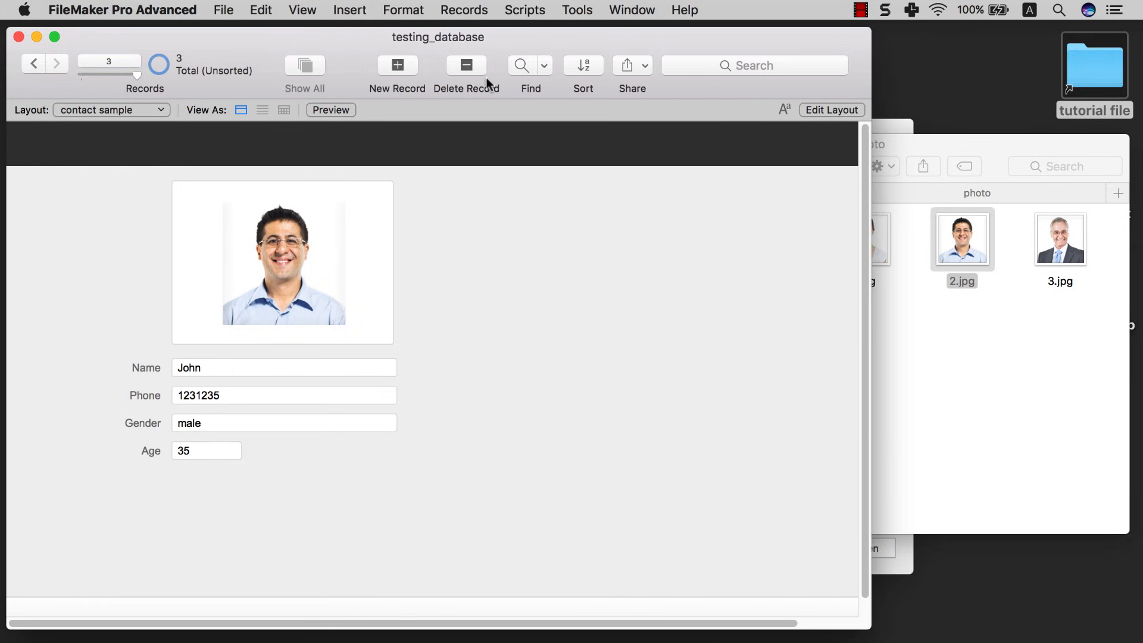
pyautogui.click(466, 67)
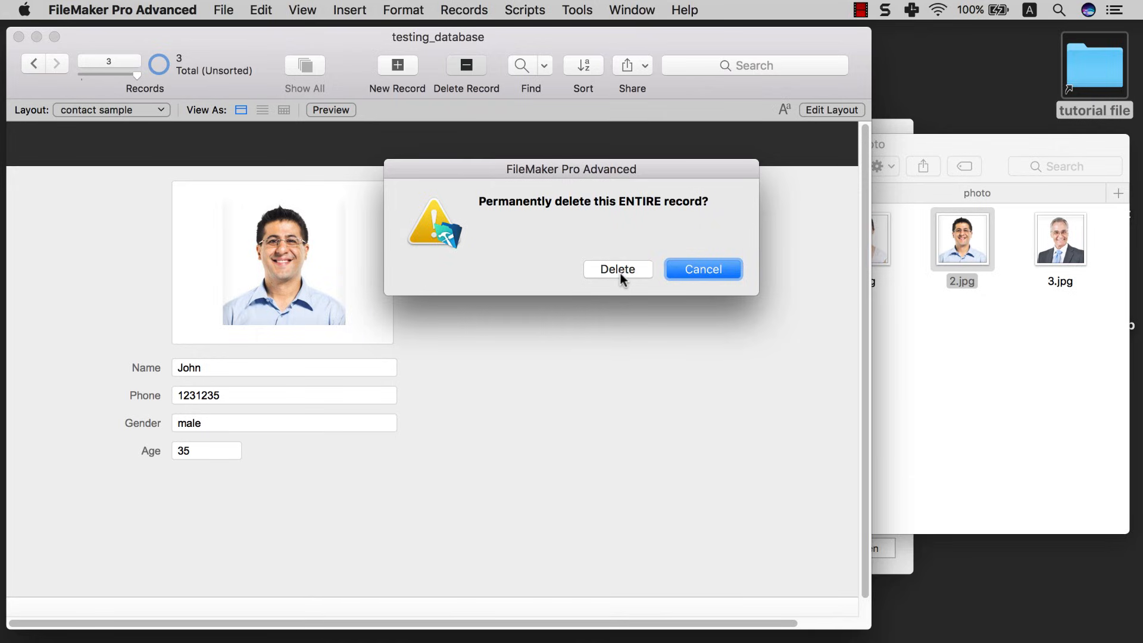
pyautogui.click(693, 267)
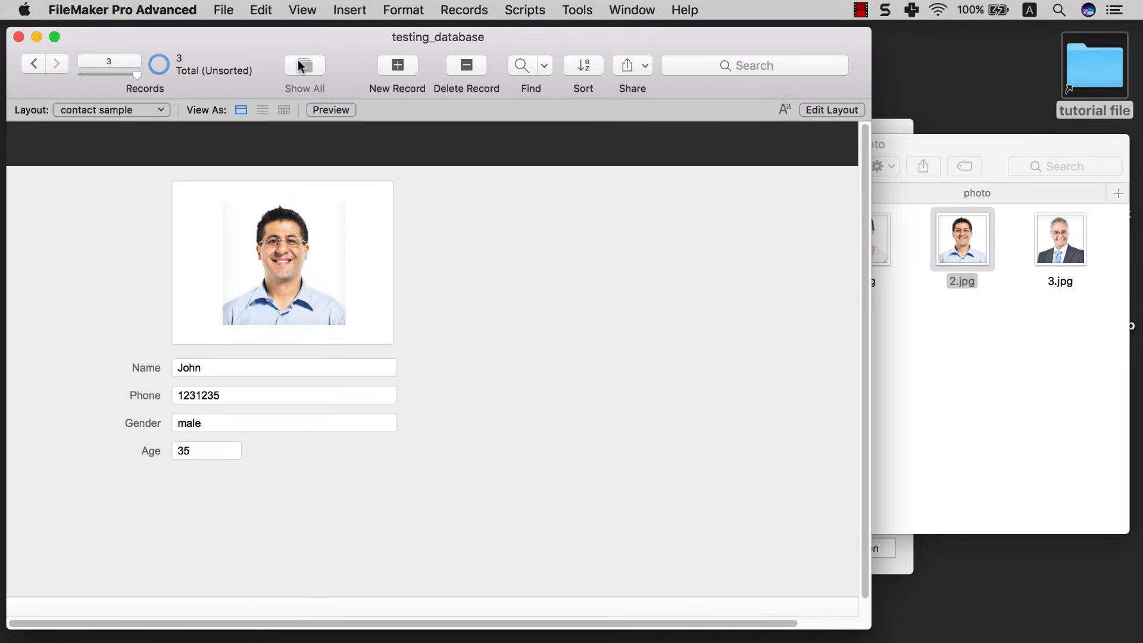
# - Switch the contact sample layout to Layout Mode, hide the Fields pane and show the Inspector
pyautogui.click(300, 10)
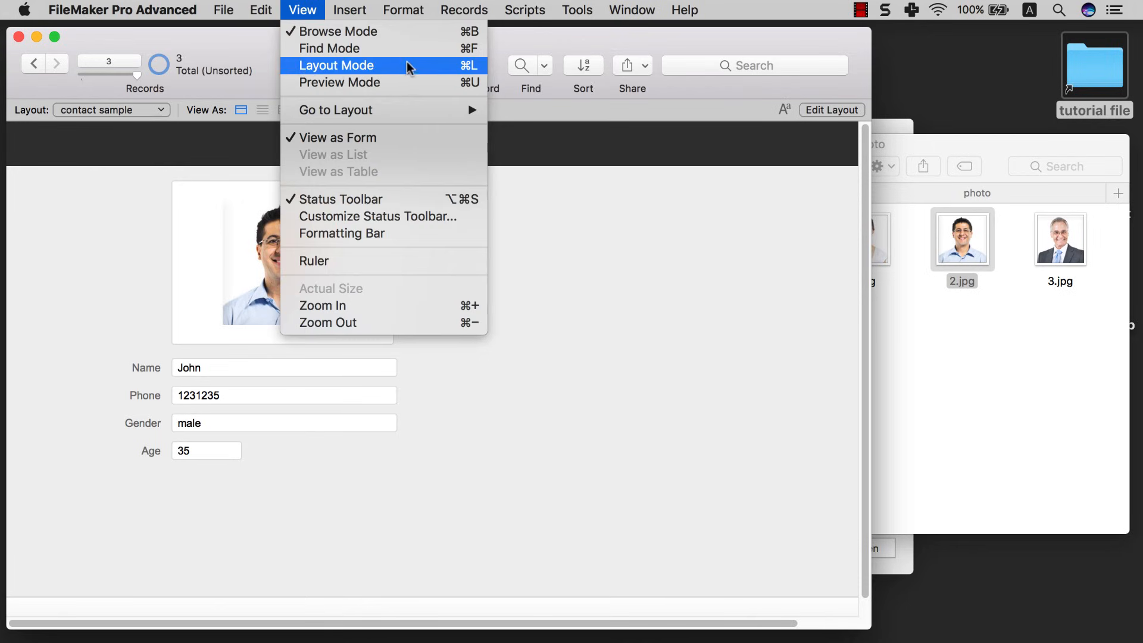
pyautogui.click(373, 69)
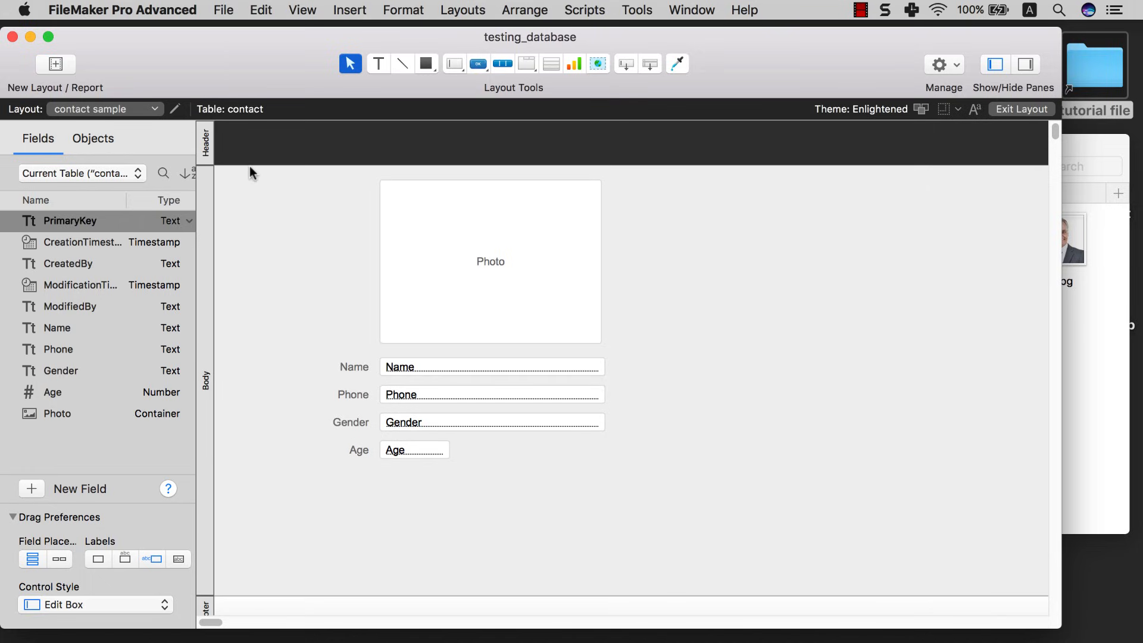
pyautogui.click(994, 64)
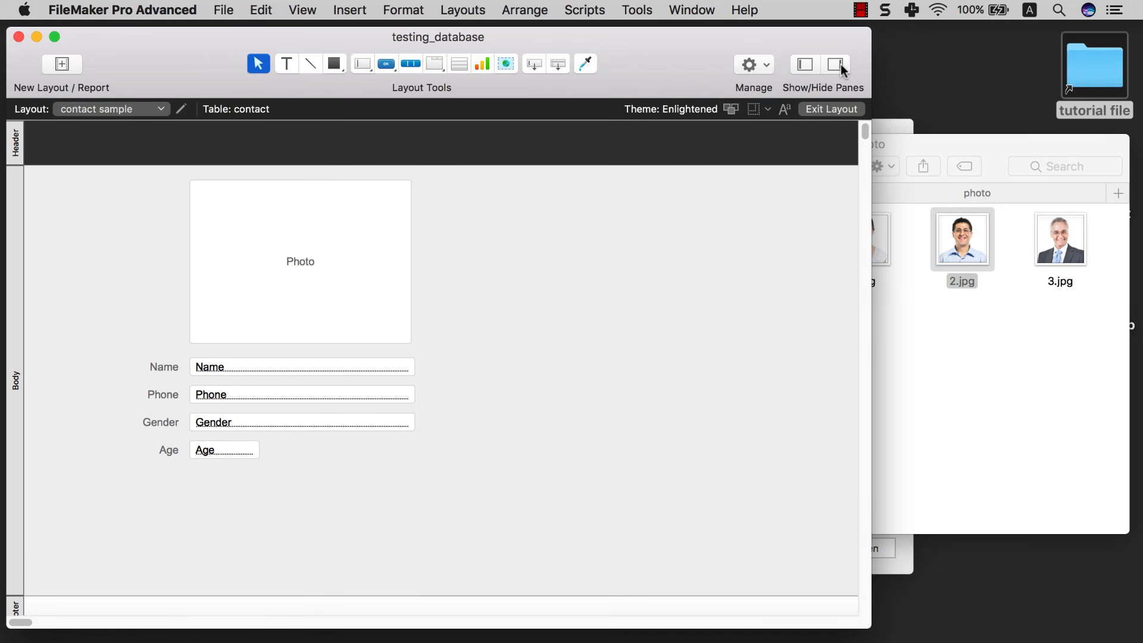
pyautogui.click(840, 66)
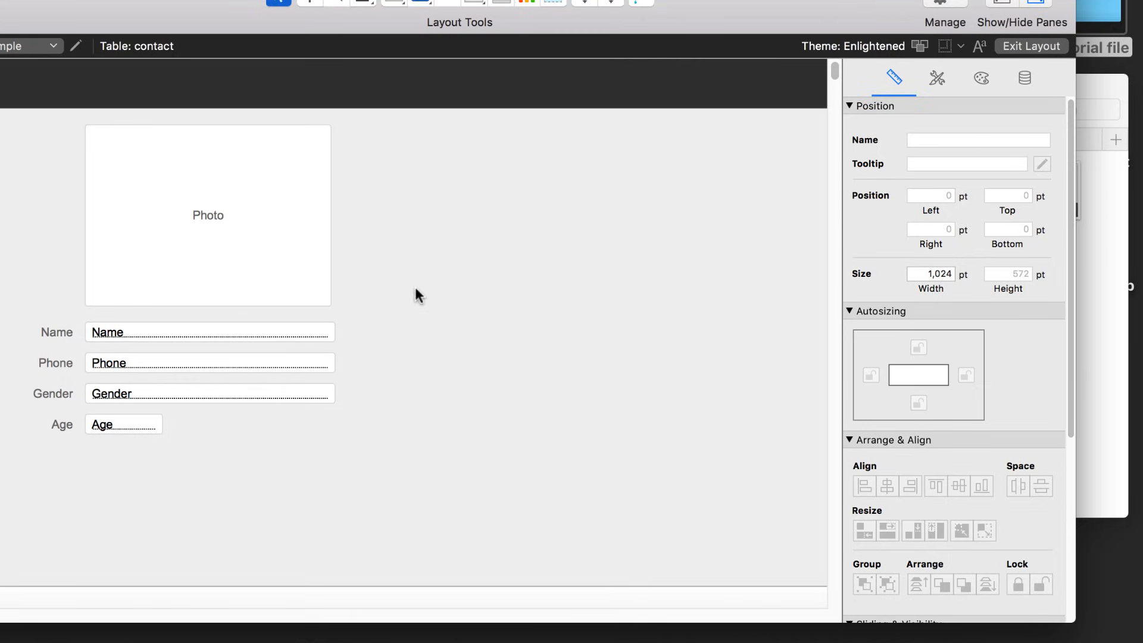
# - Set the Photo field's width to 300 pt and its right edge position to 500 pt
pyautogui.click(247, 237)
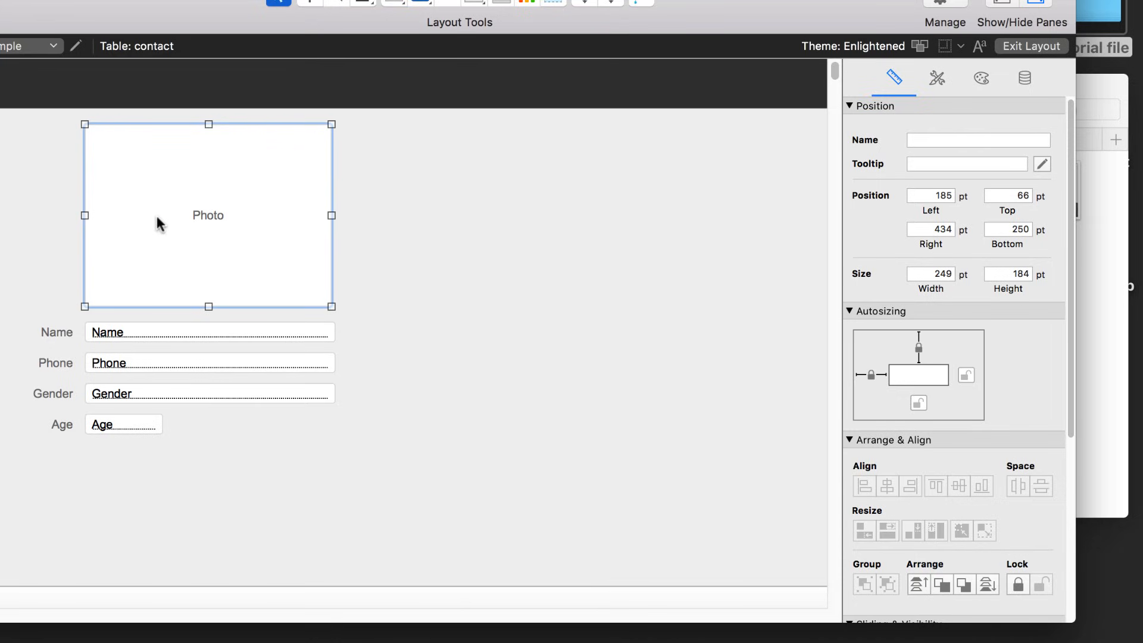
pyautogui.doubleClick(951, 273)
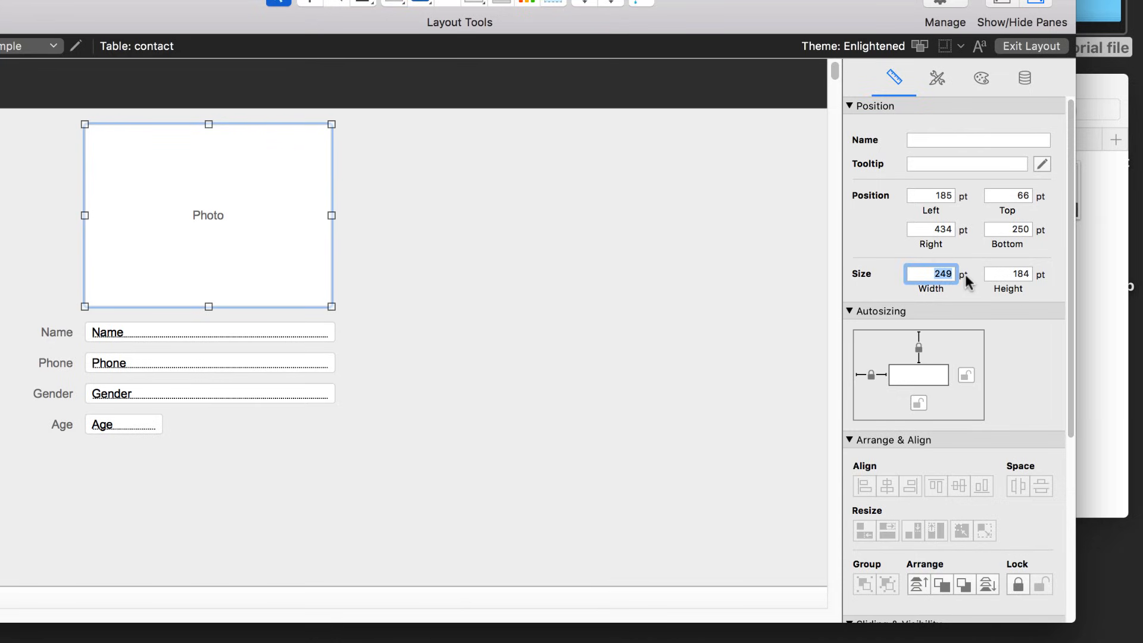
pyautogui.write('300')
pyautogui.press('Return')
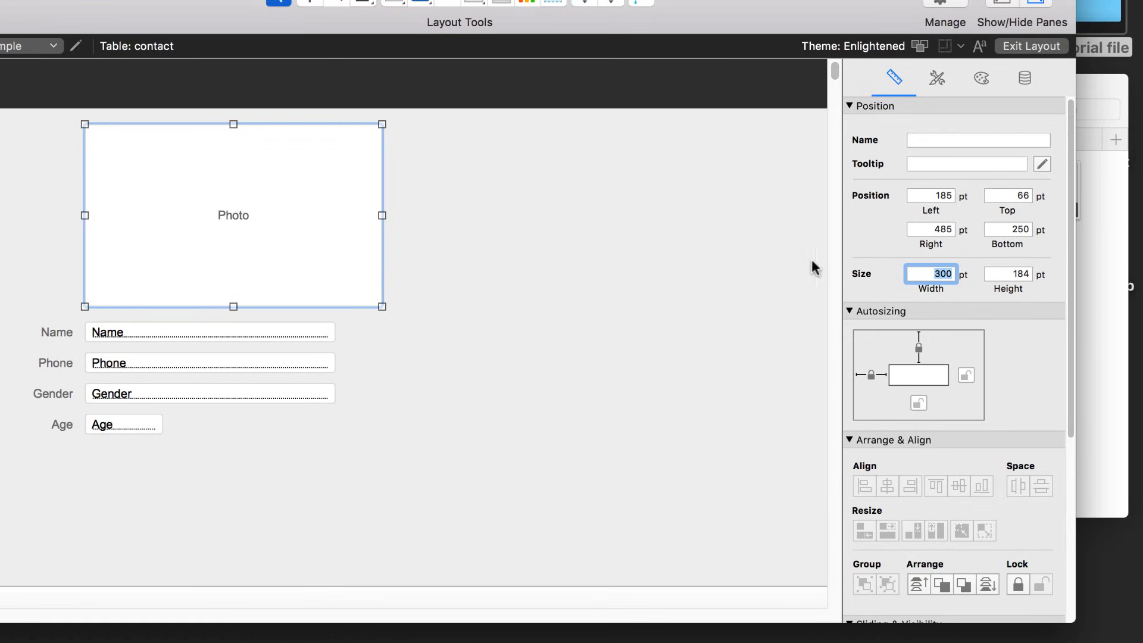
pyautogui.doubleClick(942, 230)
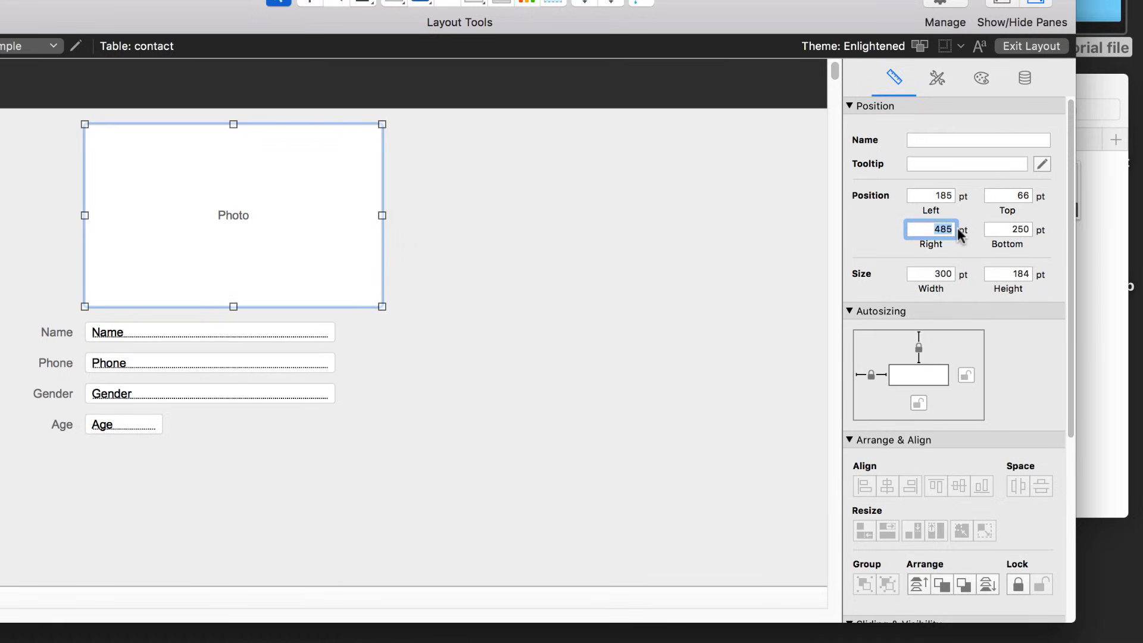
pyautogui.write('500')
pyautogui.press('Return')
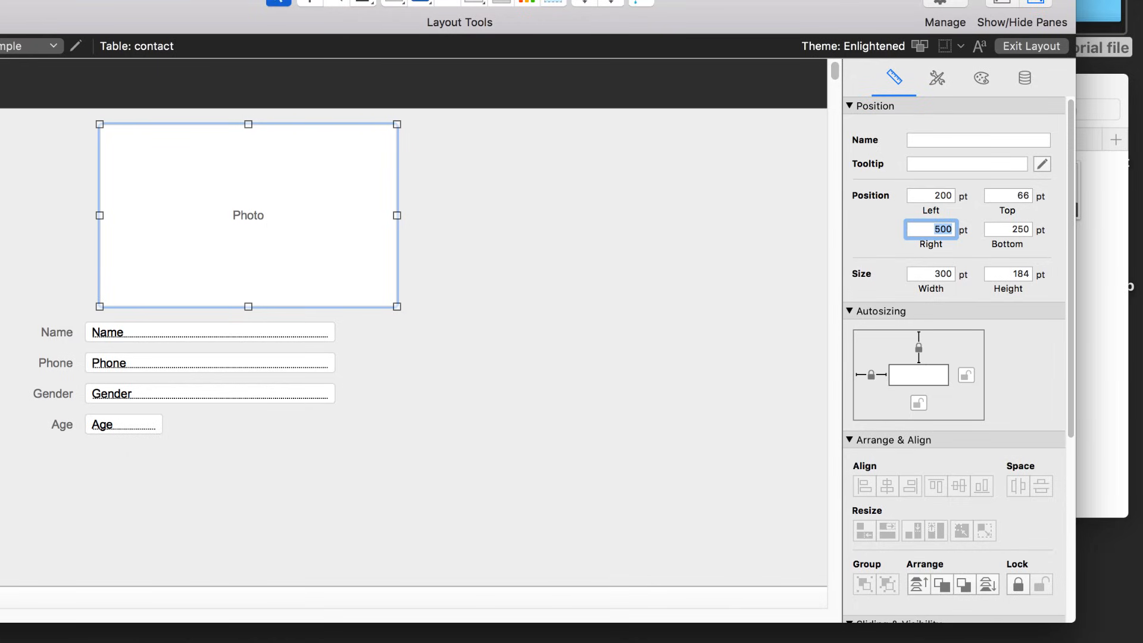
# - Resize the Photo field to line up with both edges of the Name field, and show its appearance settings
pyautogui.moveTo(389, 216); pyautogui.dragTo(309, 212)
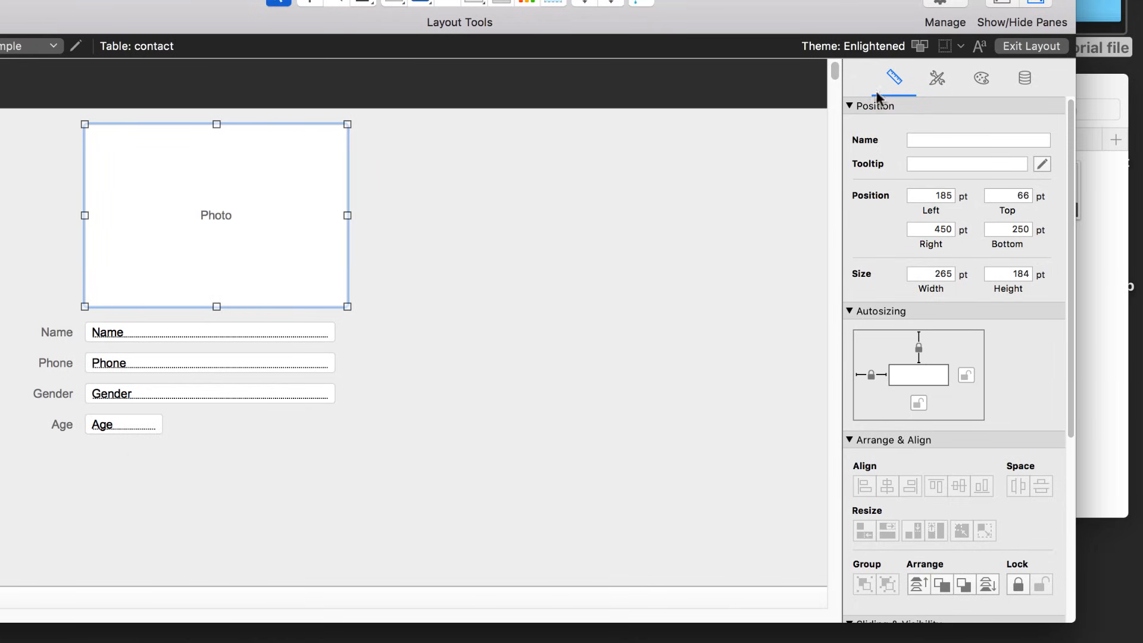
pyautogui.click(935, 80)
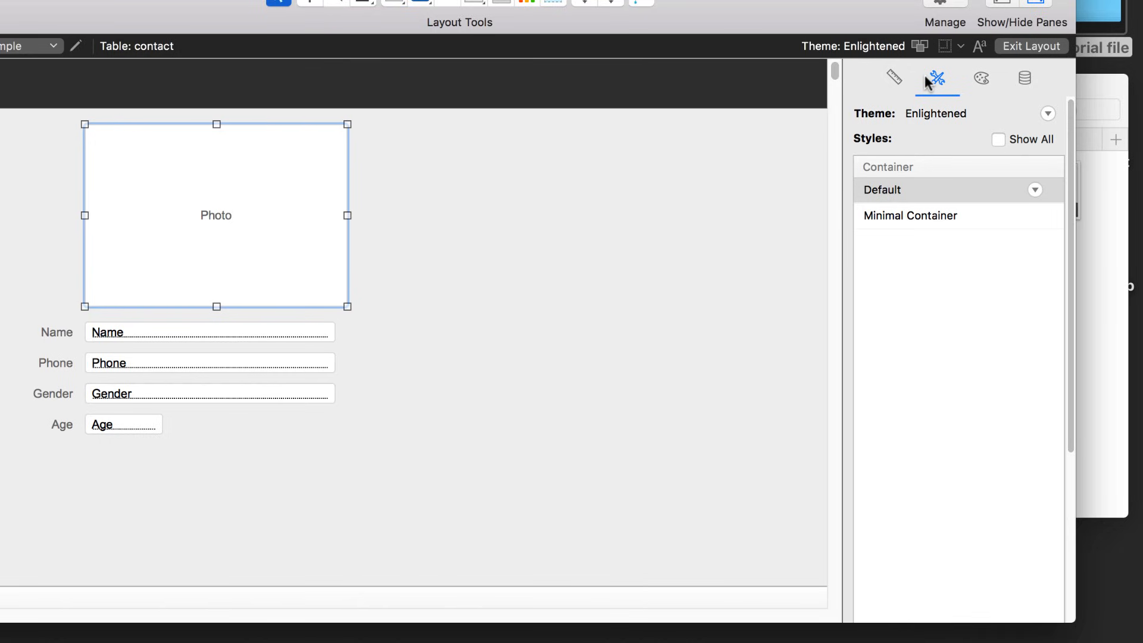
pyautogui.click(981, 80)
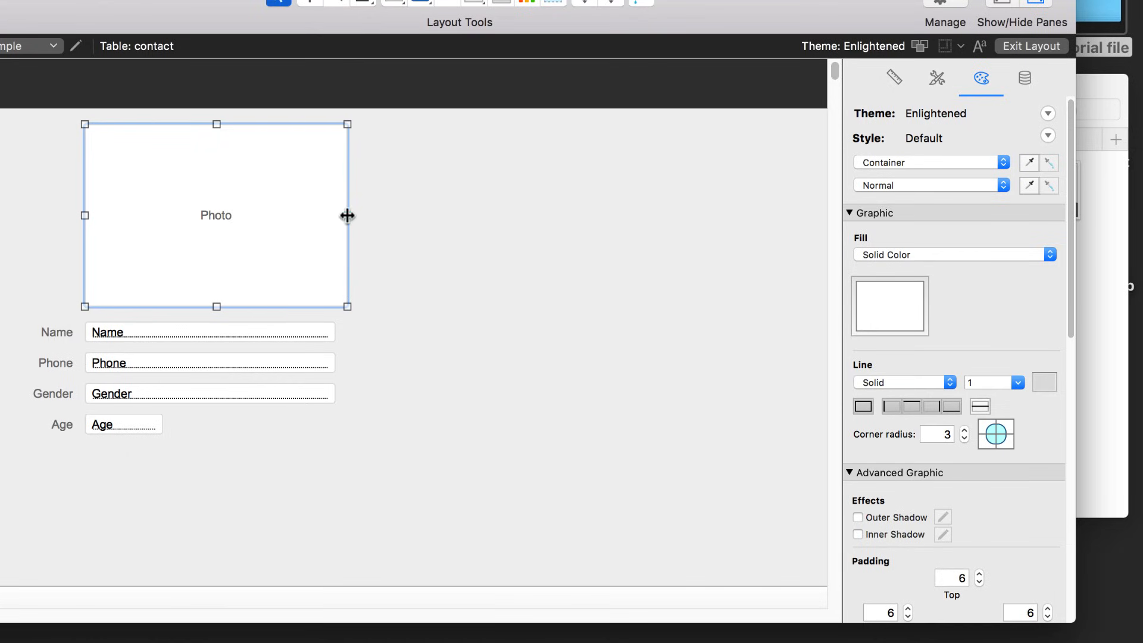
pyautogui.moveTo(347, 216); pyautogui.dragTo(336, 216)
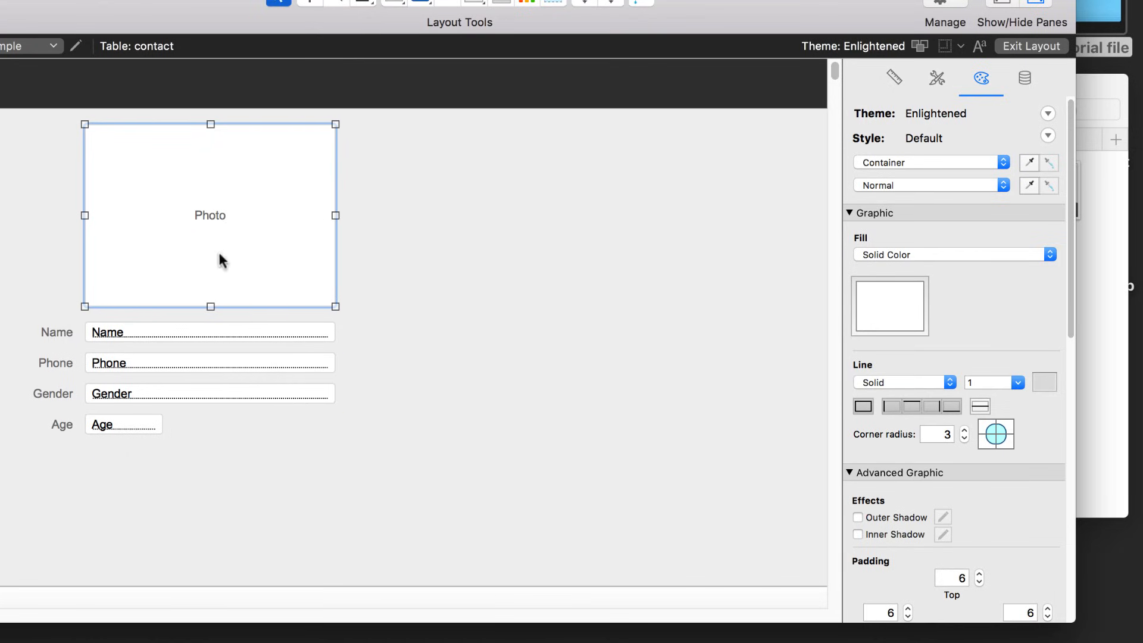
# - Give the Name field a solid blue fill
pyautogui.click(309, 329)
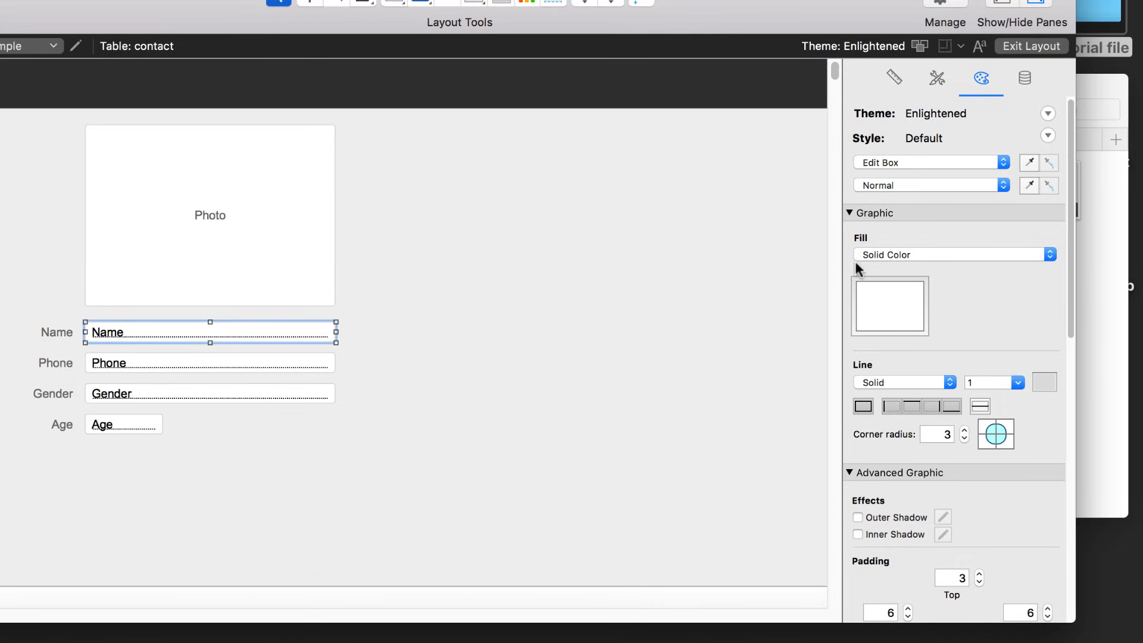
pyautogui.click(870, 286)
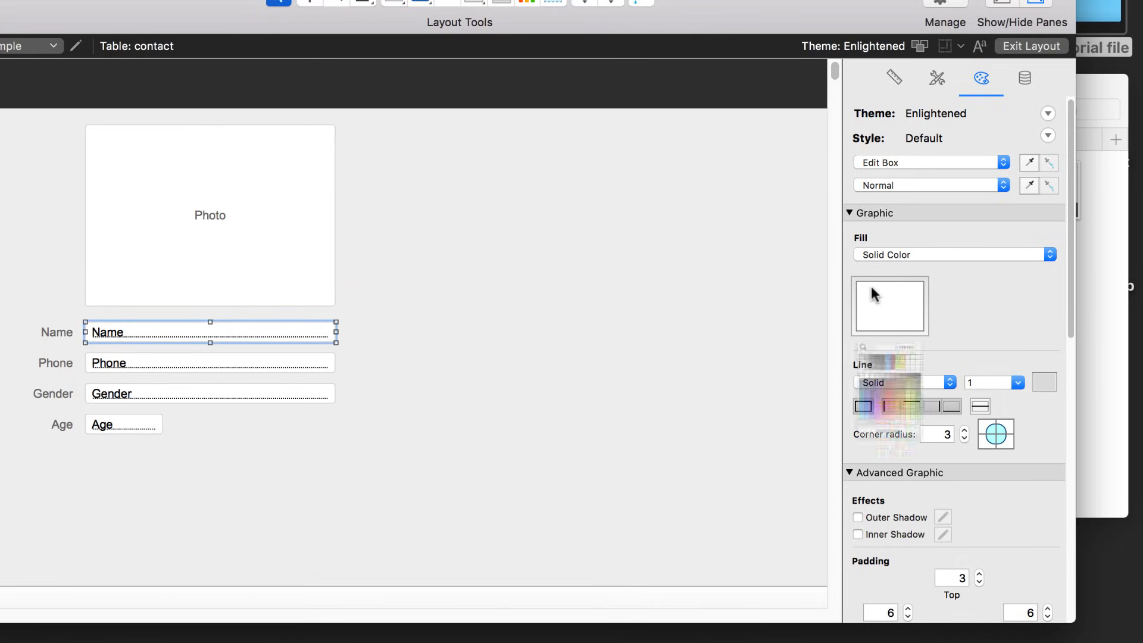
pyautogui.click(880, 418)
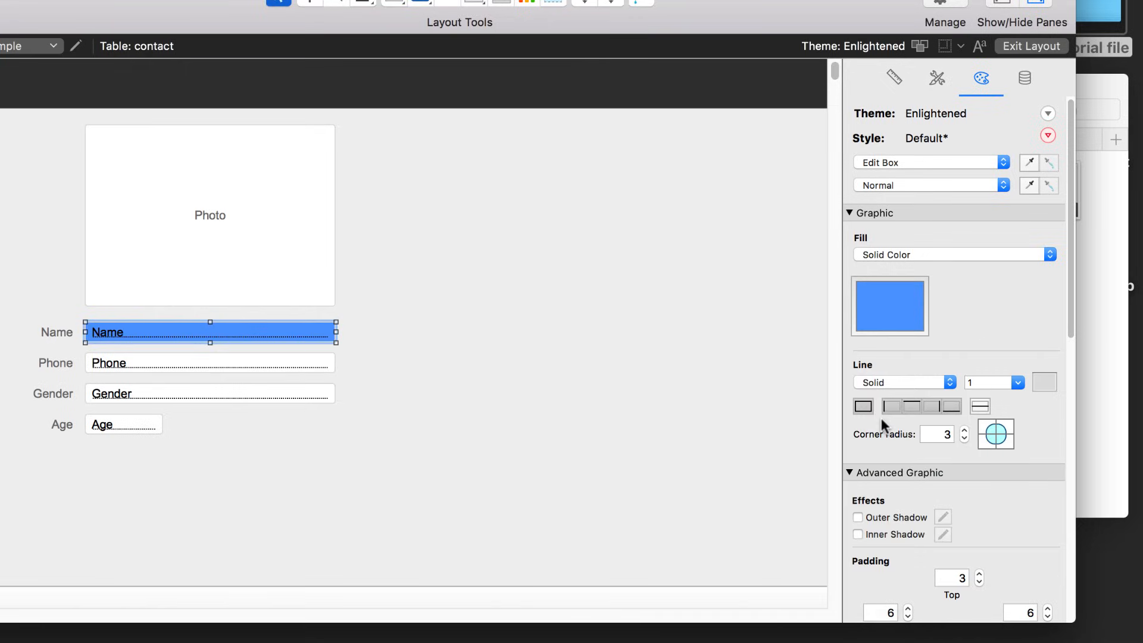
pyautogui.click(751, 405)
# - Give the Photo field a solid green fill
pyautogui.click(307, 285)
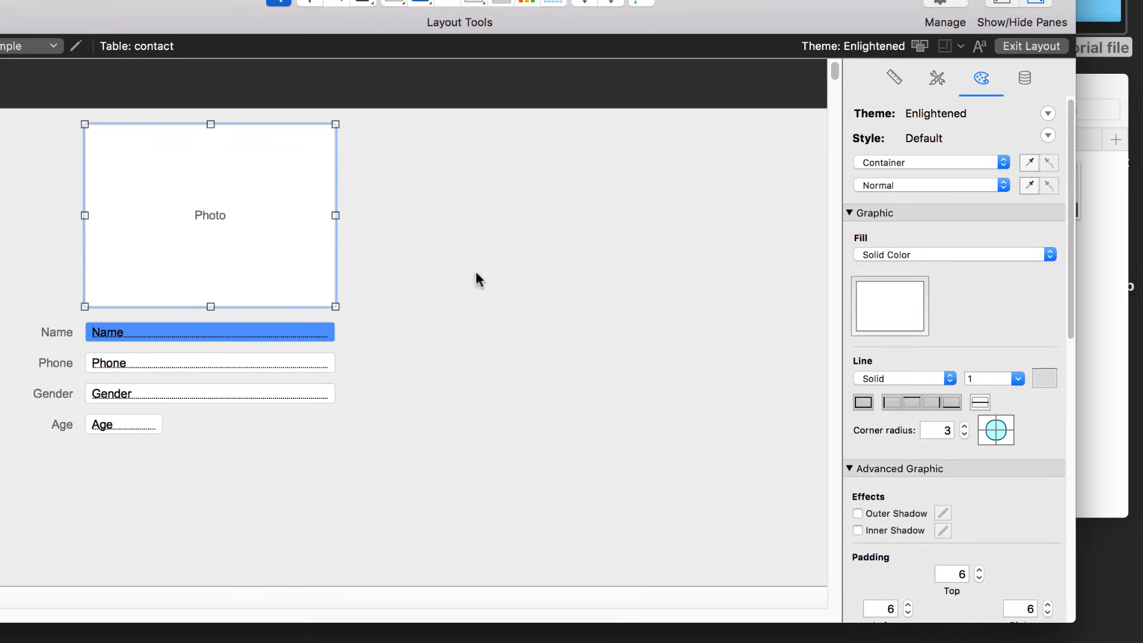
pyautogui.click(890, 312)
pyautogui.click(910, 402)
pyautogui.click(626, 398)
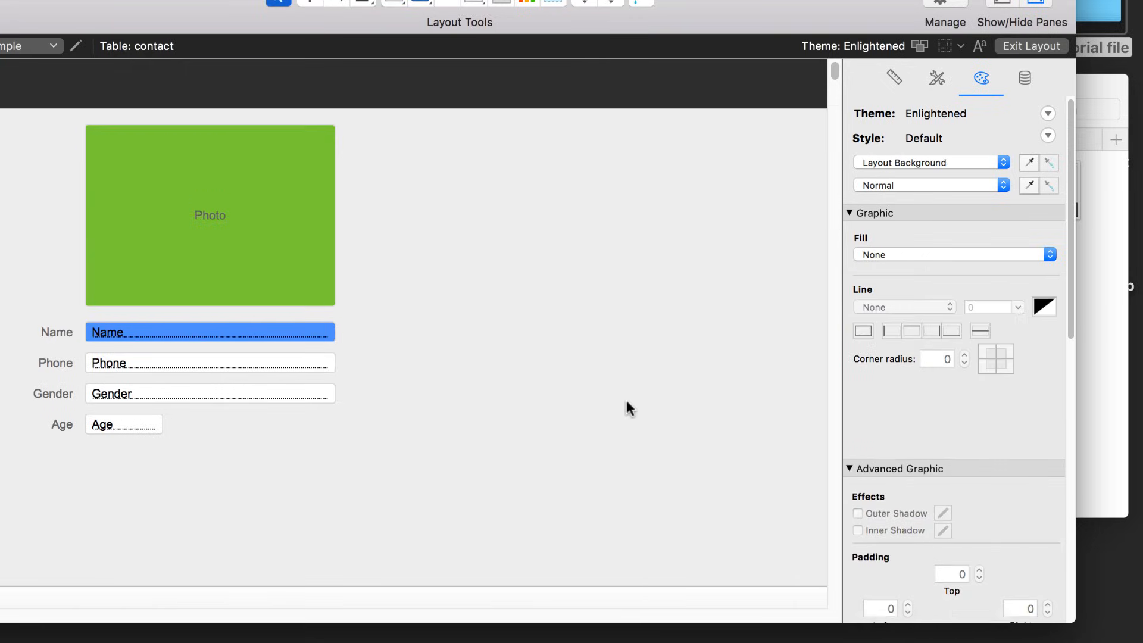
# - Set the Phone field's text size to 24
pyautogui.click(309, 352)
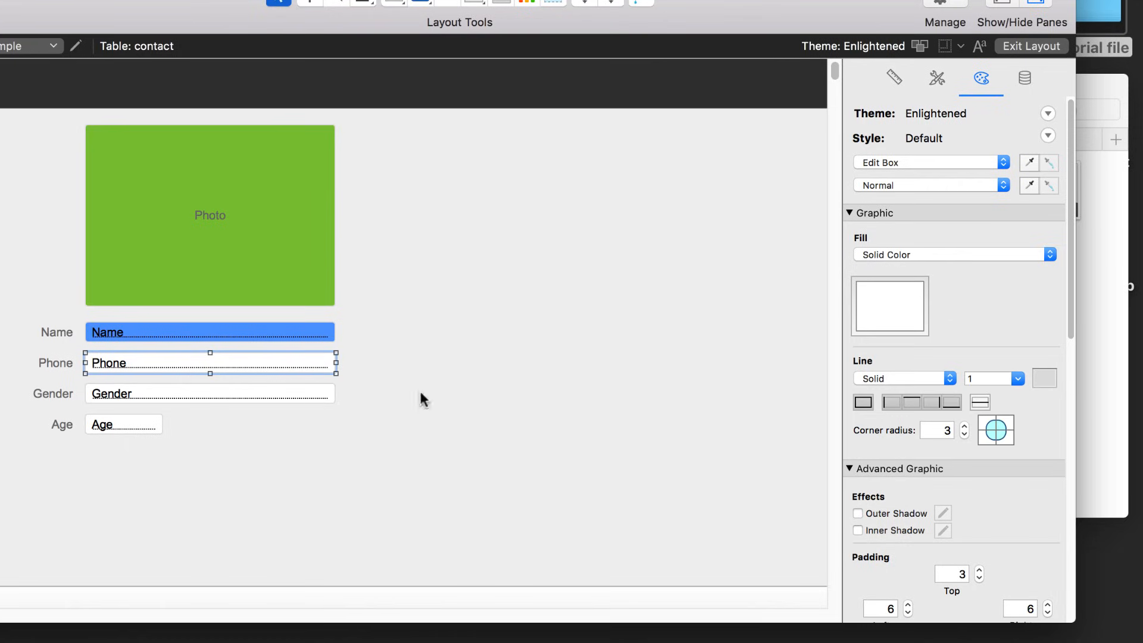
pyautogui.scroll(-3, 413, 381)
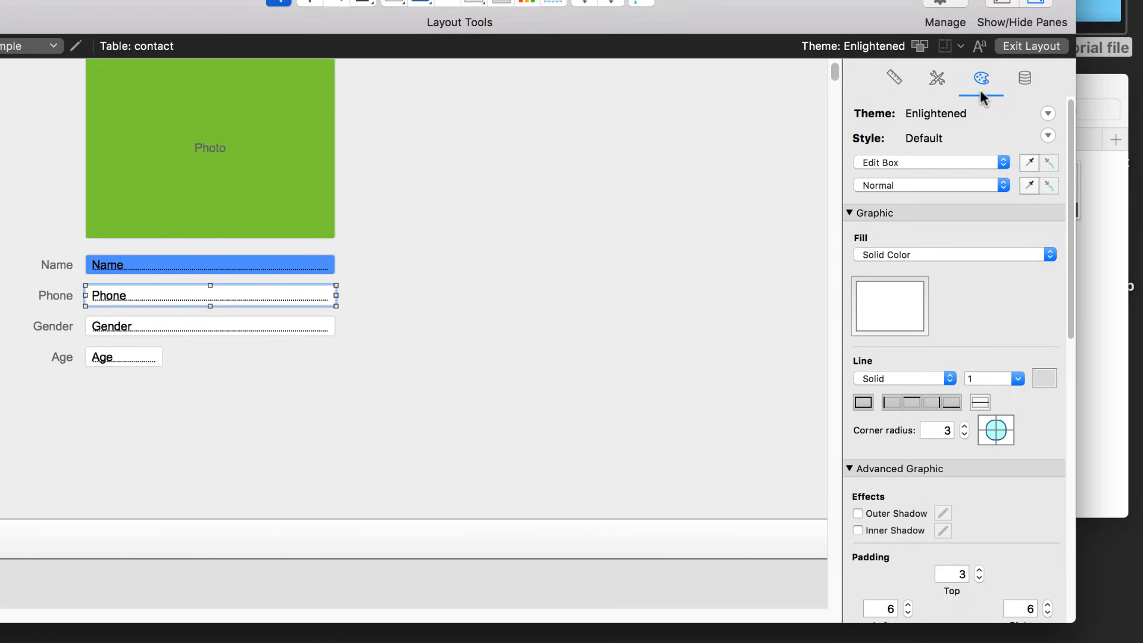
pyautogui.scroll(-10, 959, 197)
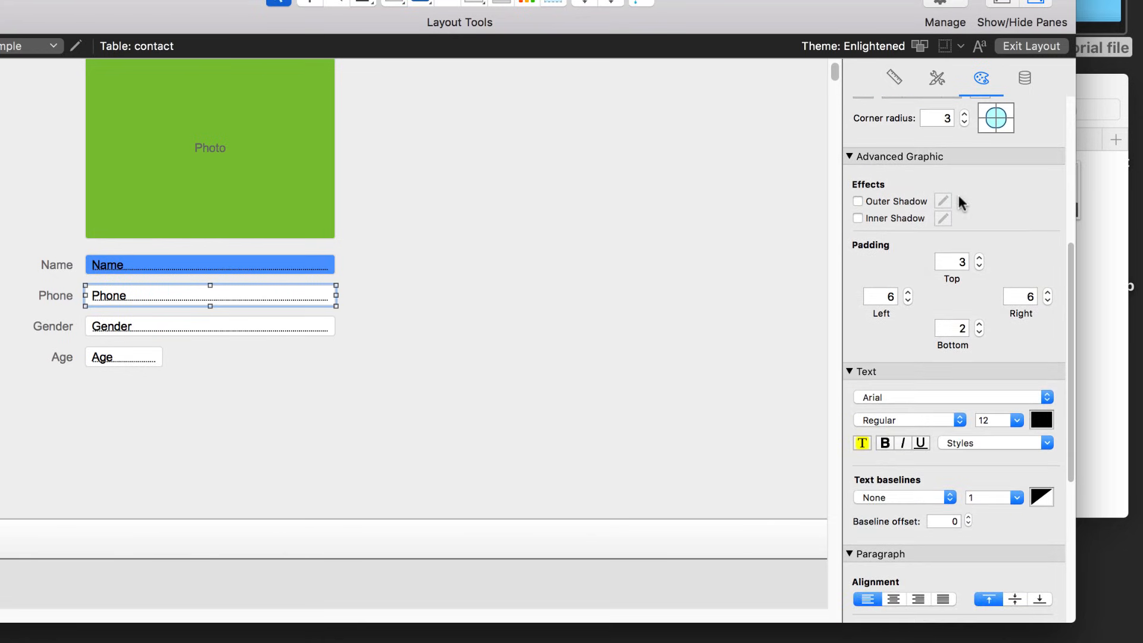
pyautogui.click(1016, 421)
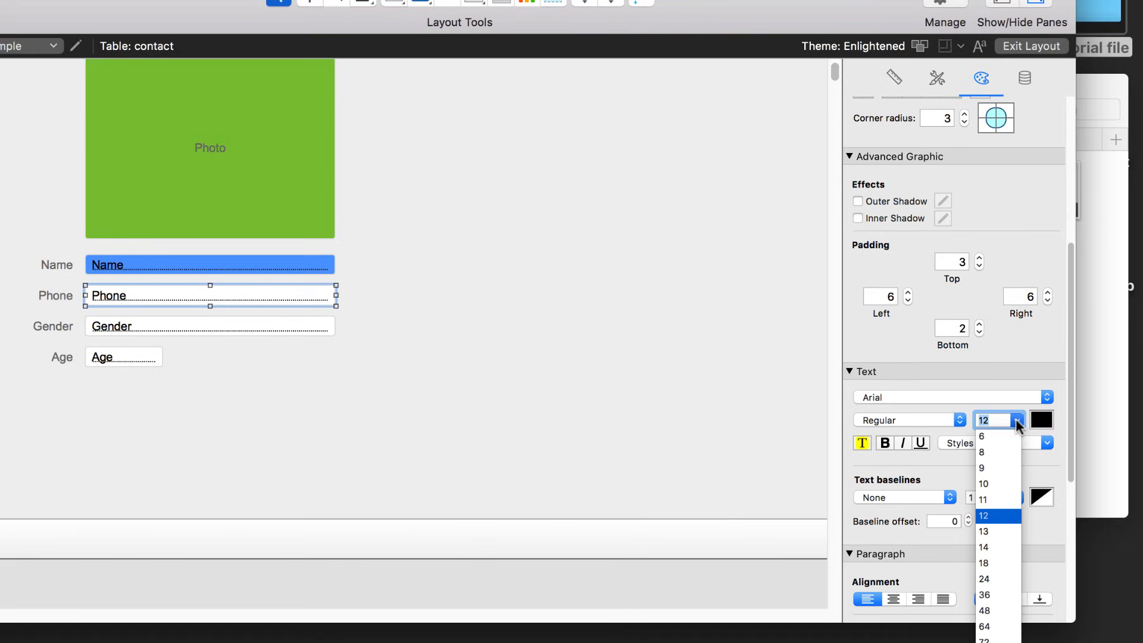
pyautogui.click(987, 577)
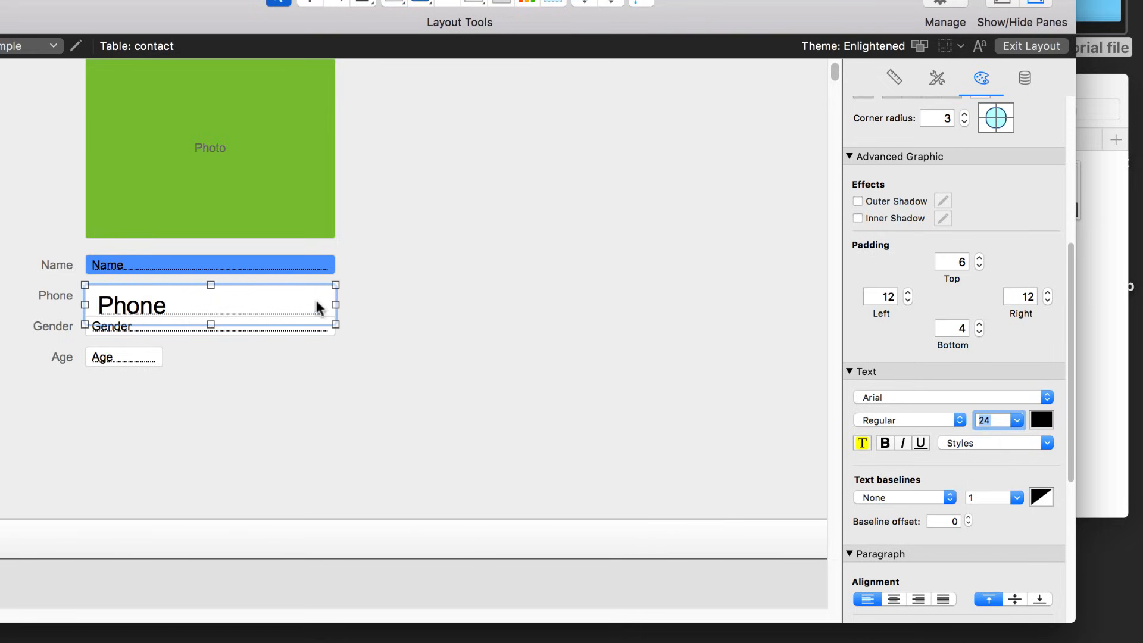
# - Reduce the Phone field's text size to 12 and realign the field with its label
pyautogui.moveTo(316, 301); pyautogui.dragTo(551, 242)
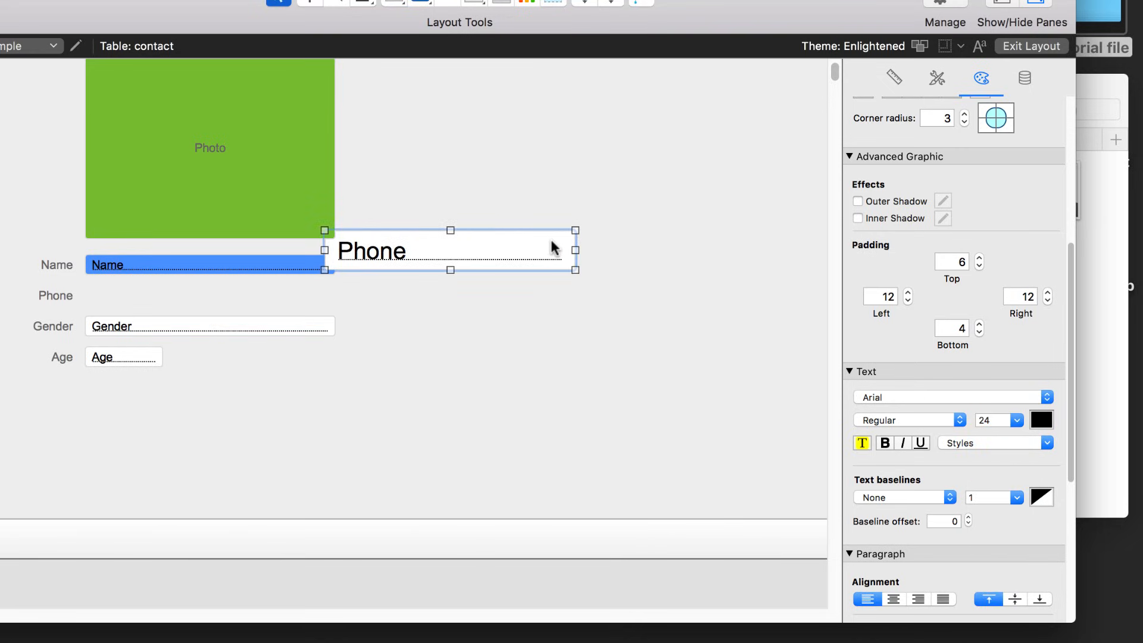
pyautogui.moveTo(551, 239); pyautogui.dragTo(312, 293)
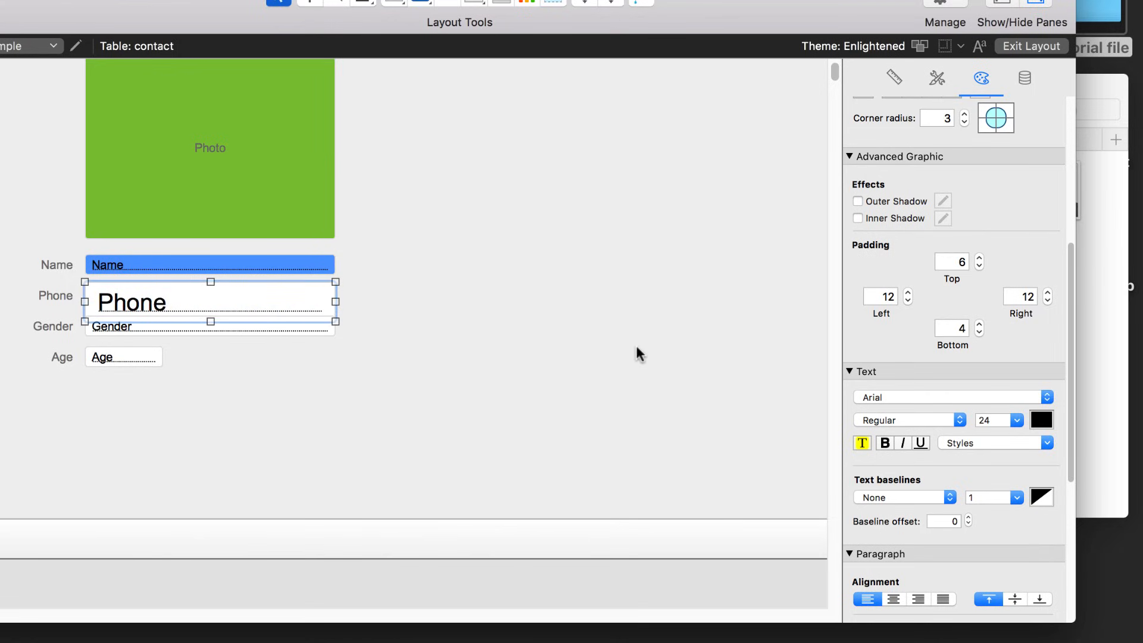
pyautogui.click(1017, 421)
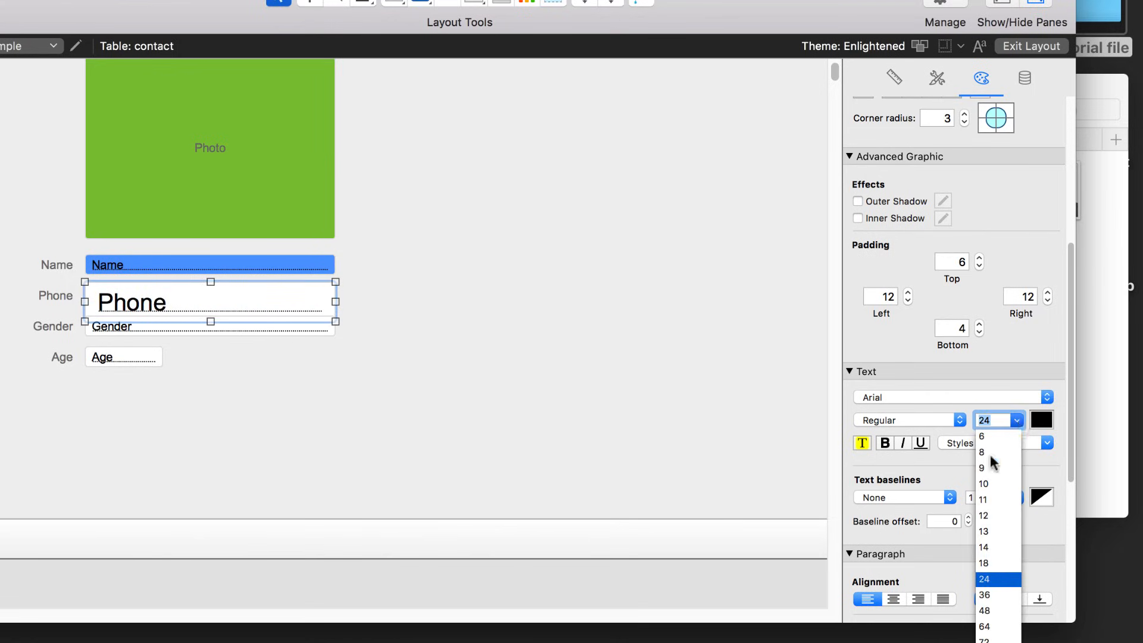
pyautogui.click(990, 513)
pyautogui.click(632, 439)
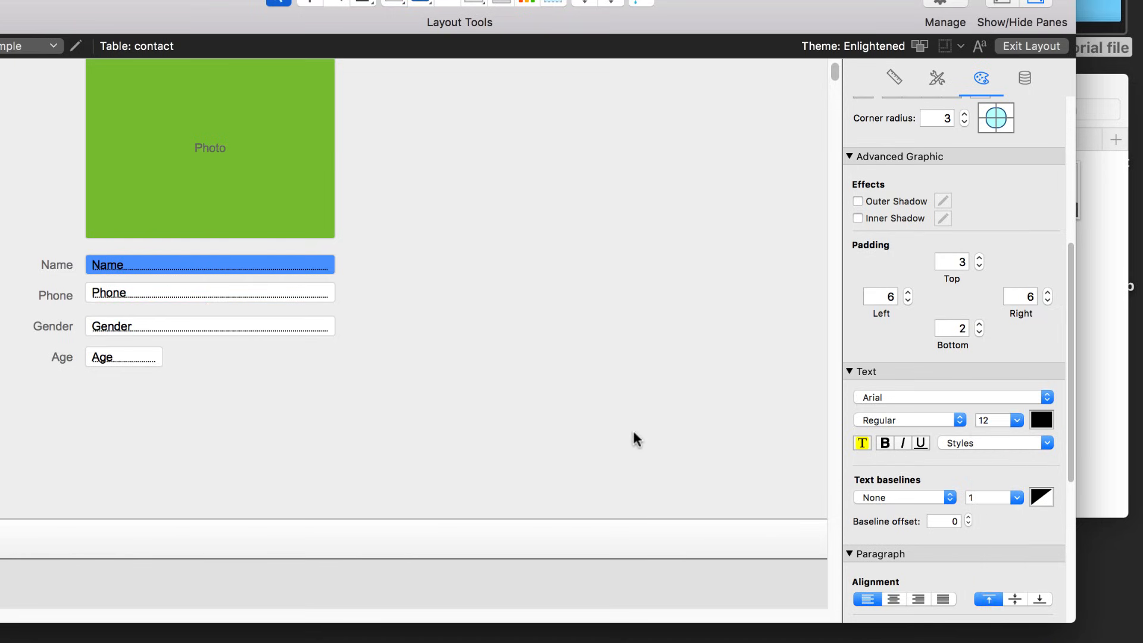
pyautogui.click(319, 295)
pyautogui.moveTo(319, 294); pyautogui.dragTo(320, 299)
# - Give the Photo and Name fields a solid white fill together
pyautogui.scroll(2, 257, 249)
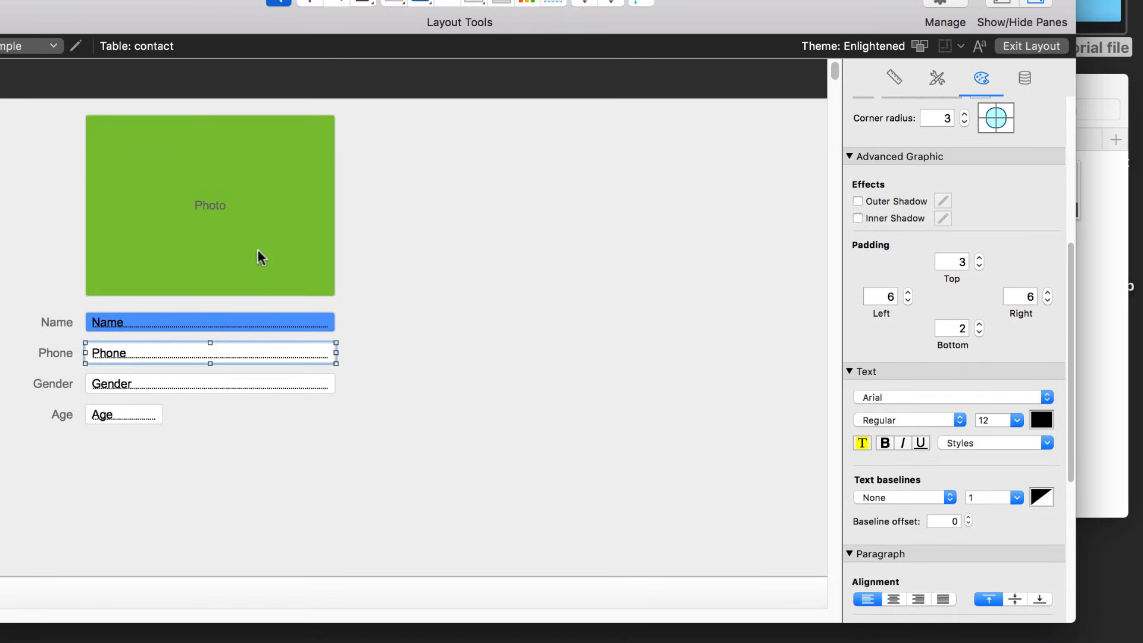
pyautogui.click(257, 256)
pyautogui.keyDown('shift'); pyautogui.click(253, 320); pyautogui.keyUp('shift')
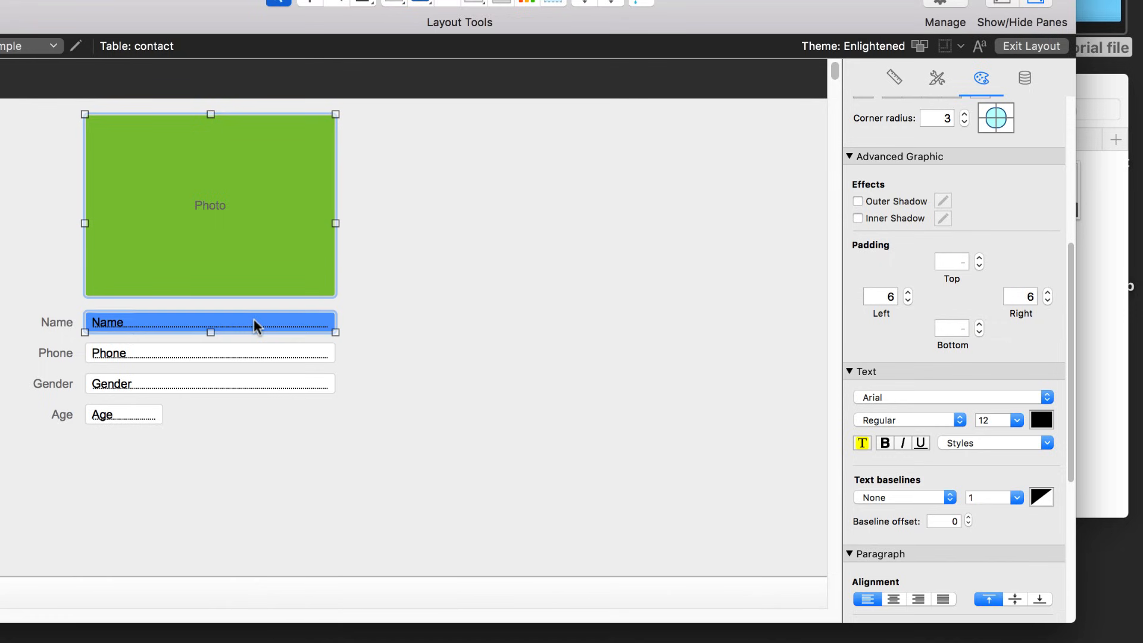
pyautogui.scroll(5, 984, 184)
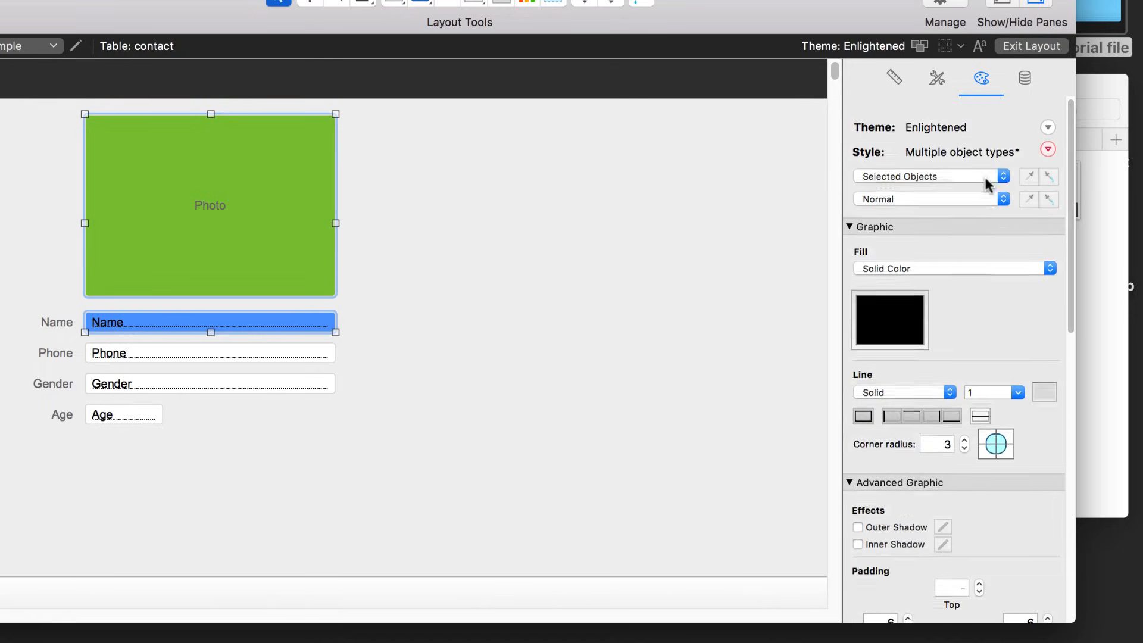
pyautogui.click(880, 324)
pyautogui.click(812, 419)
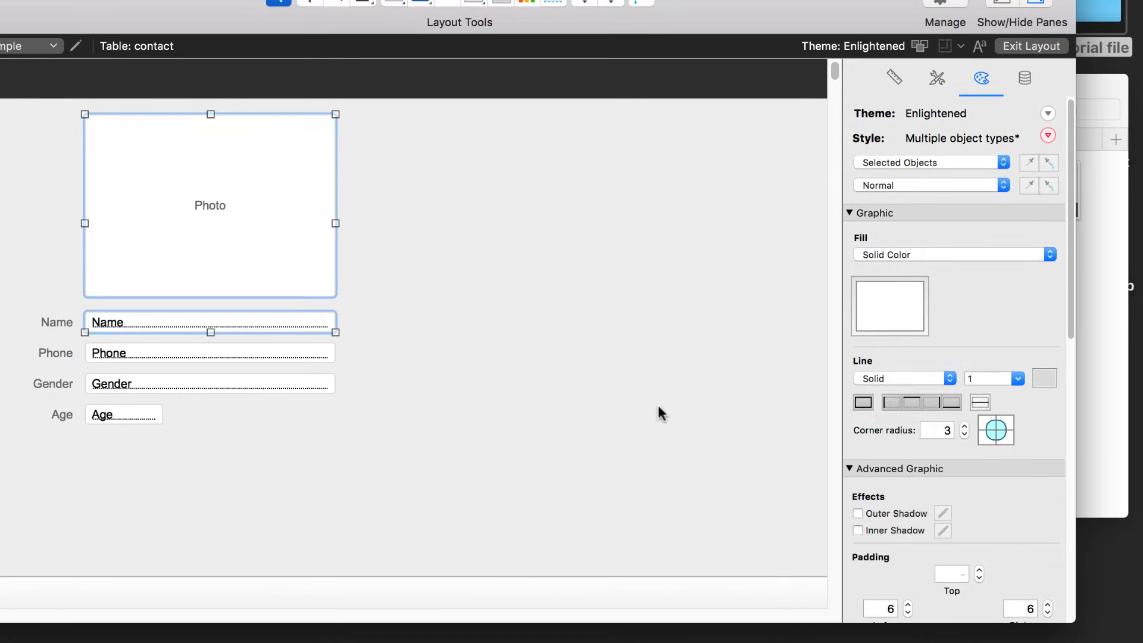
pyautogui.click(649, 398)
# - Examine the appearance settings of the layout's header and footer parts
pyautogui.click(268, 266)
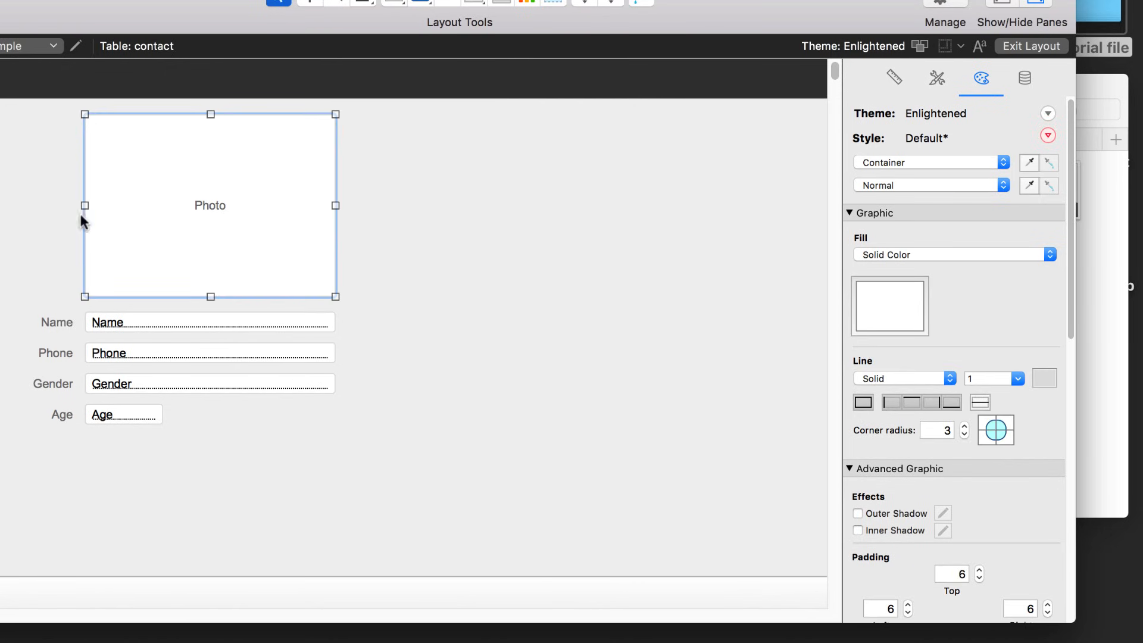
pyautogui.moveTo(131, 204); pyautogui.dragTo(130, 204)
pyautogui.scroll(1, 241, 264)
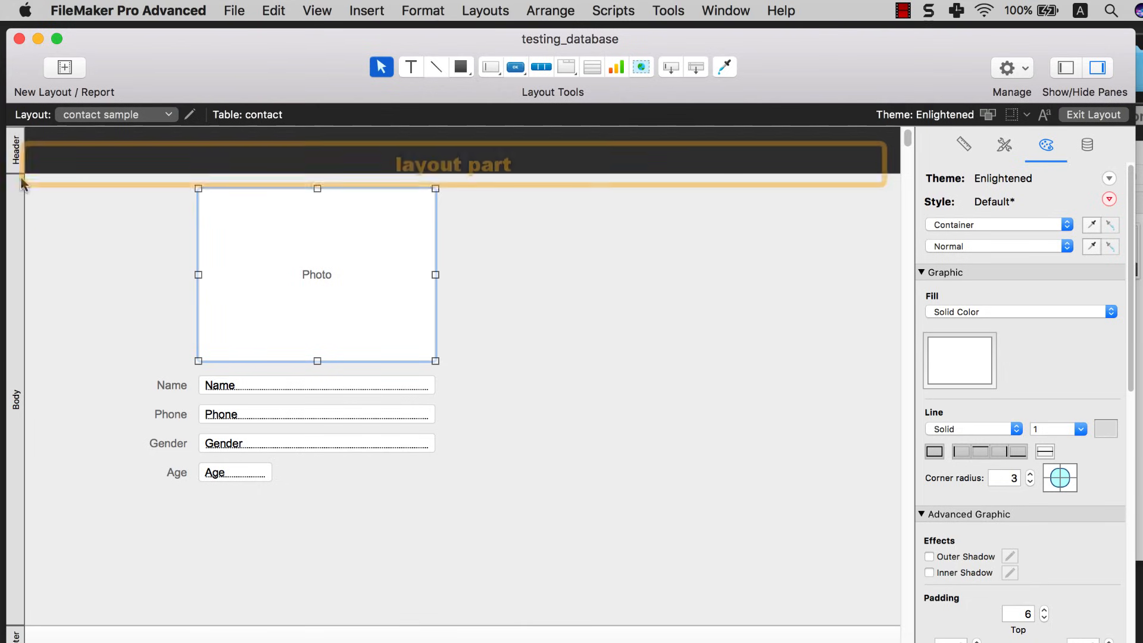
pyautogui.click(204, 168)
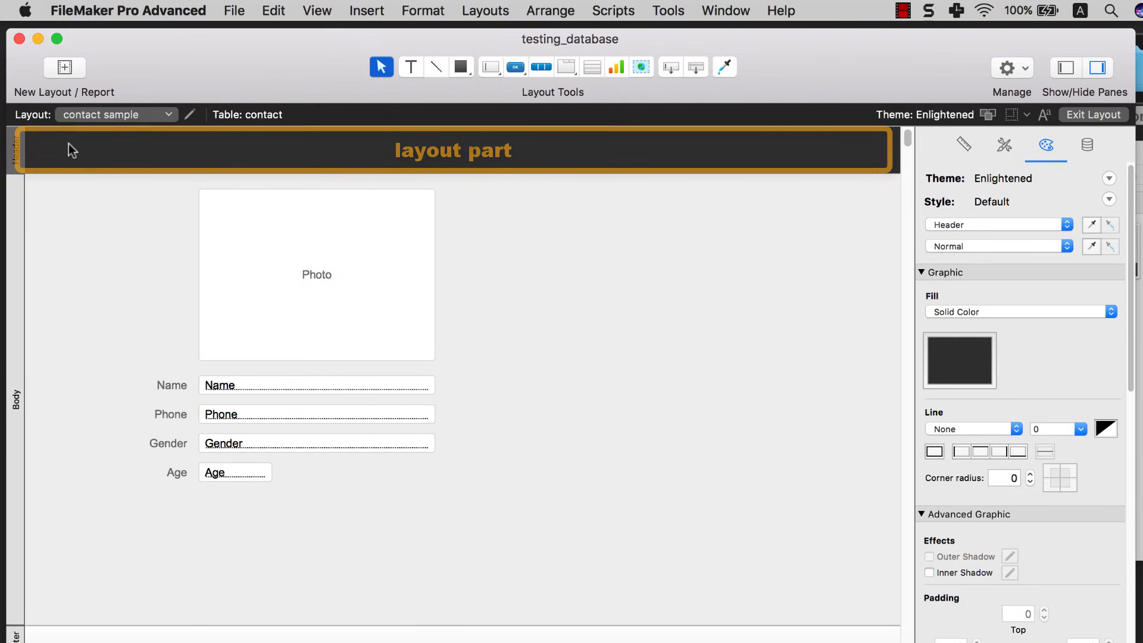
pyautogui.click(18, 636)
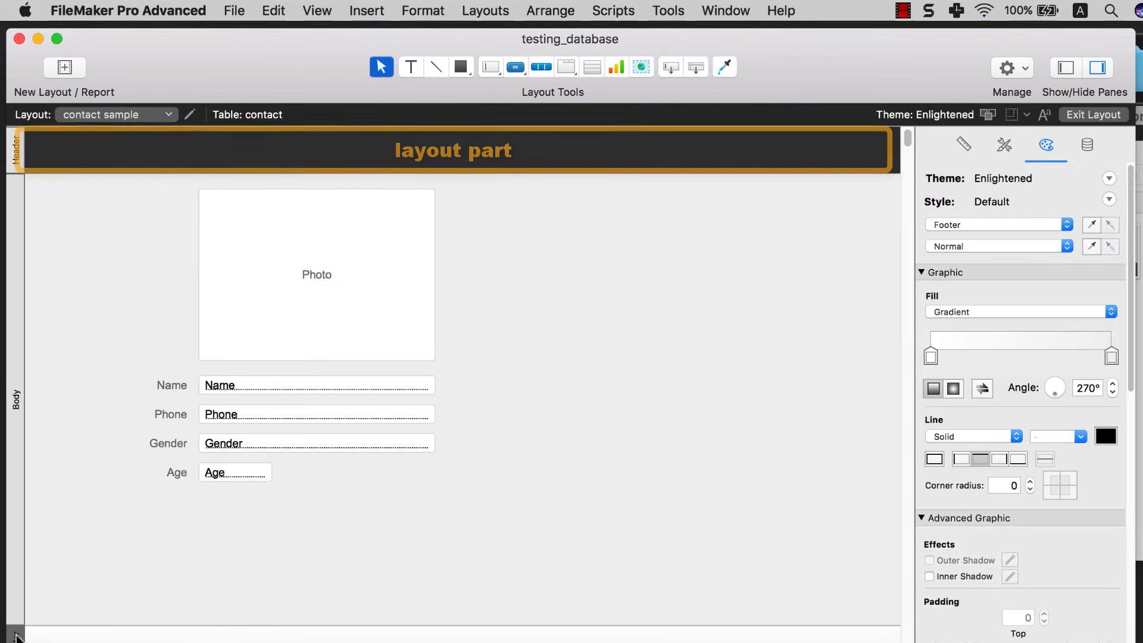
pyautogui.scroll(-2, 120, 600)
pyautogui.scroll(2, 59, 601)
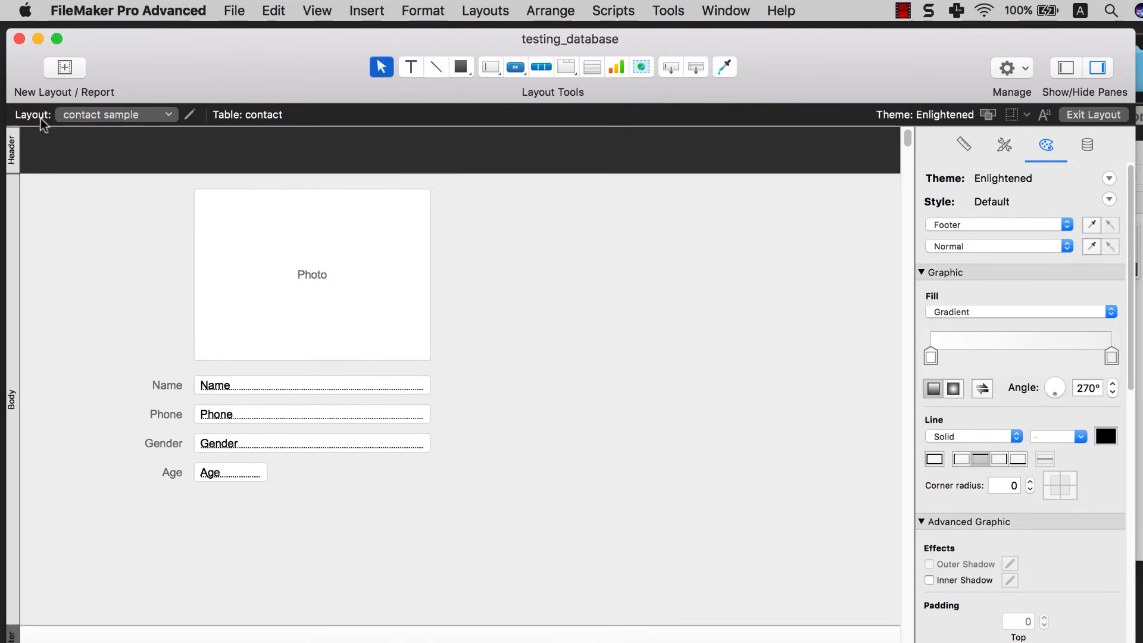
# - Give the layout's header part a solid blue fill
pyautogui.click(22, 144)
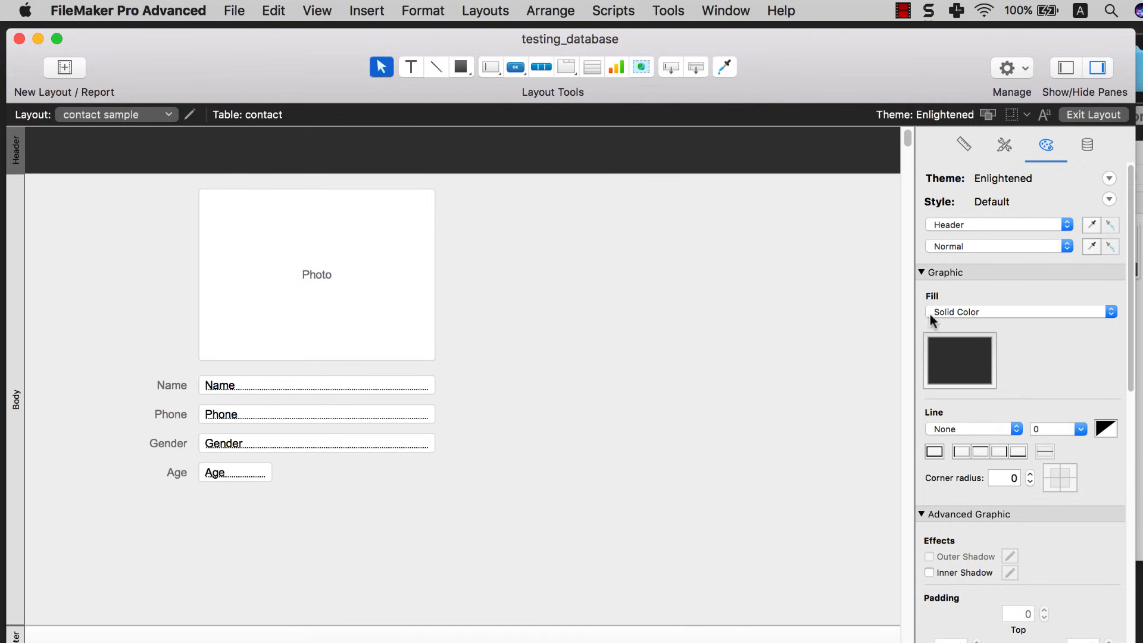
pyautogui.click(969, 351)
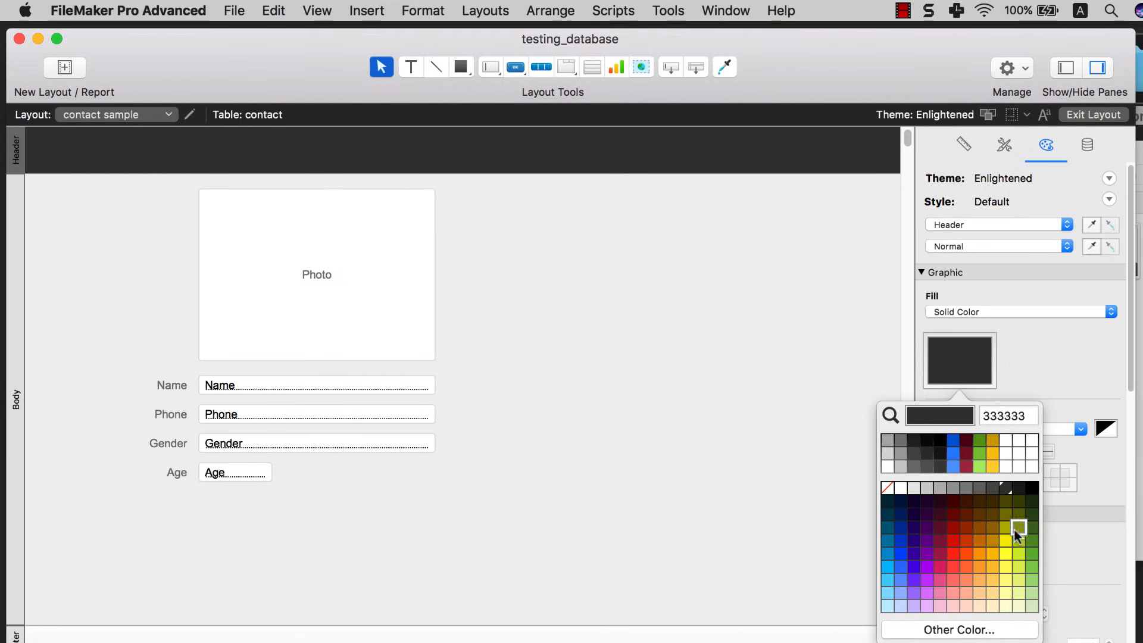
pyautogui.click(953, 453)
pyautogui.click(632, 434)
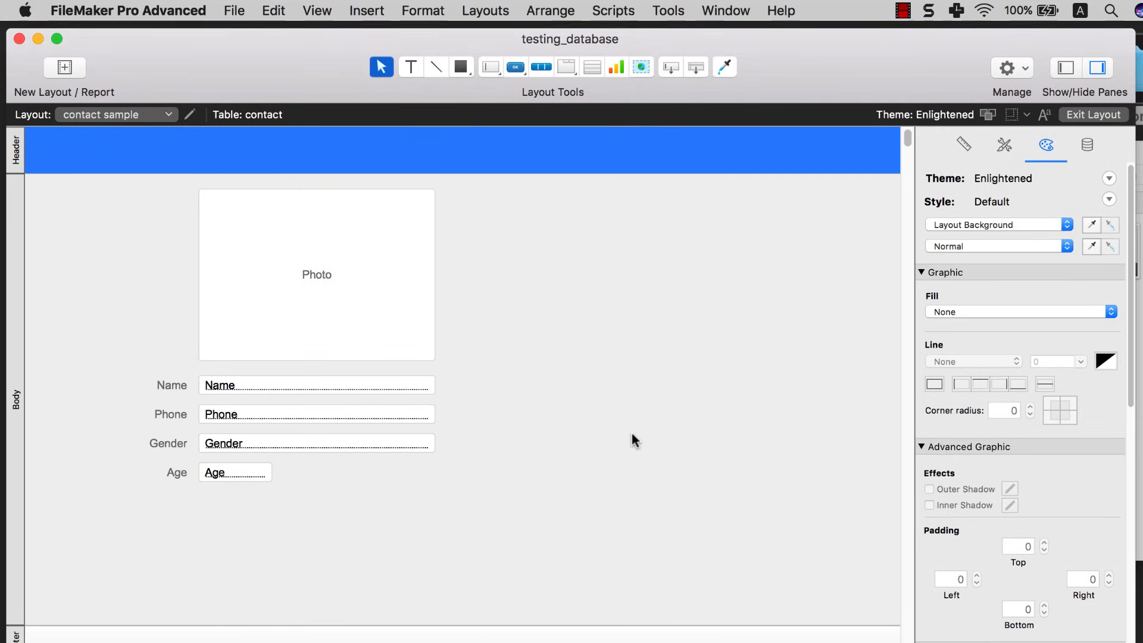
pyautogui.click(399, 311)
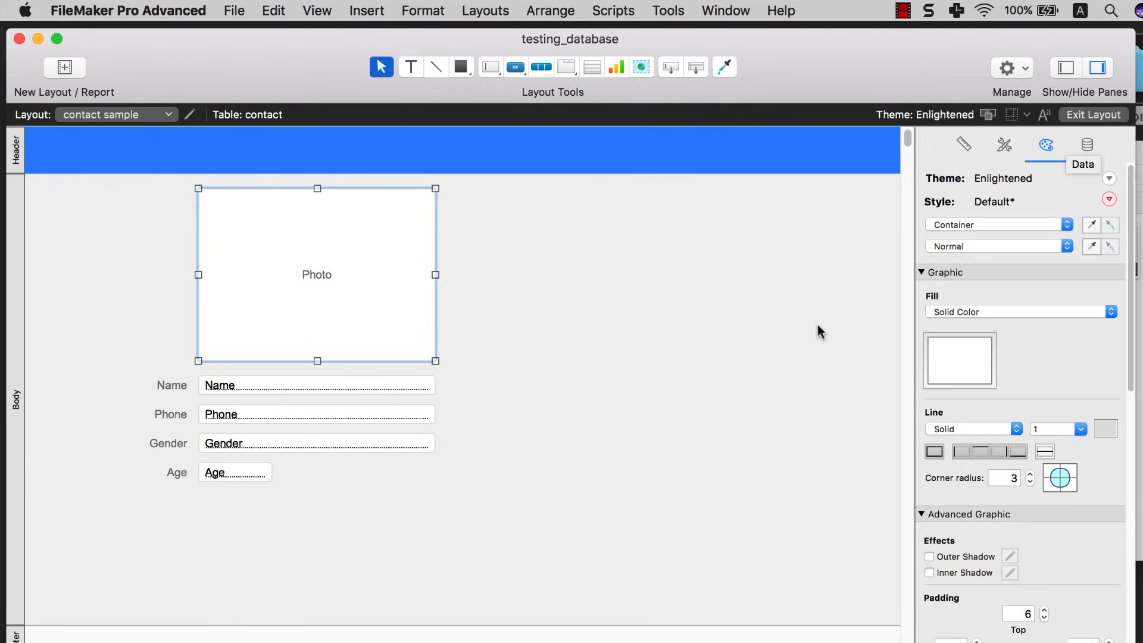
pyautogui.click(759, 351)
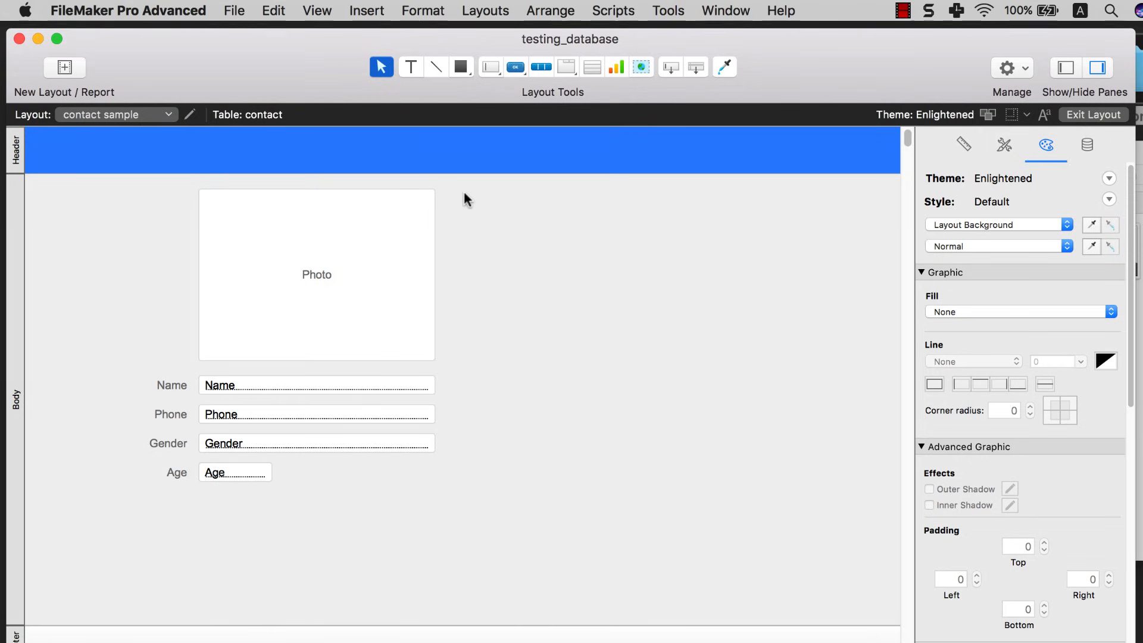
# - Return to Browse Mode and create a new contact record with 3.jpg as its photo
pyautogui.click(320, 12)
pyautogui.click(321, 33)
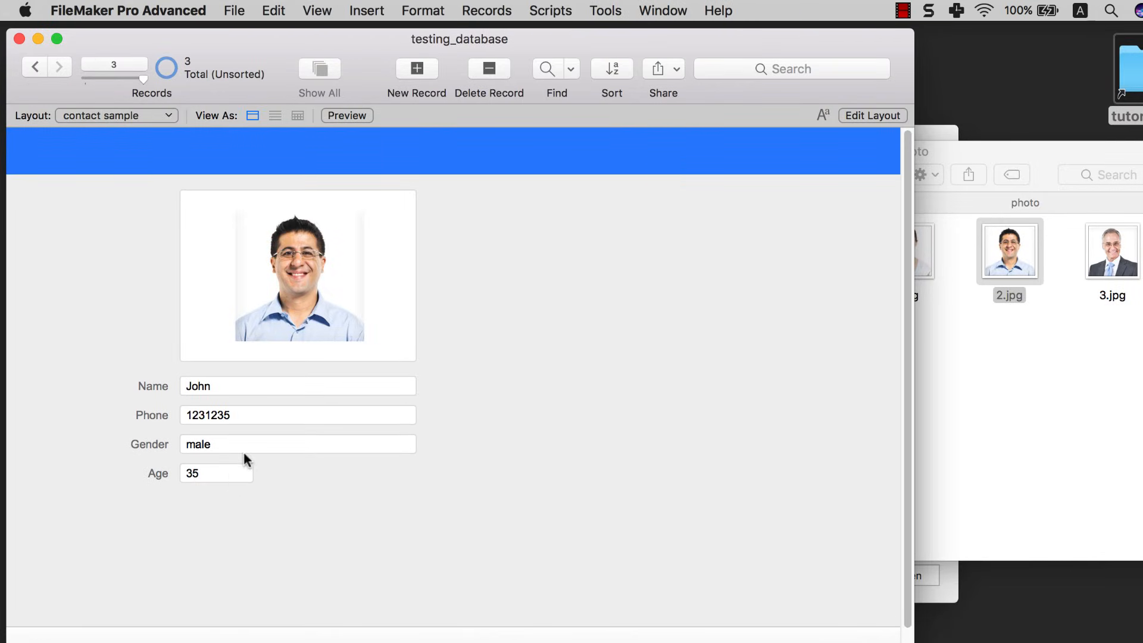
pyautogui.click(288, 443)
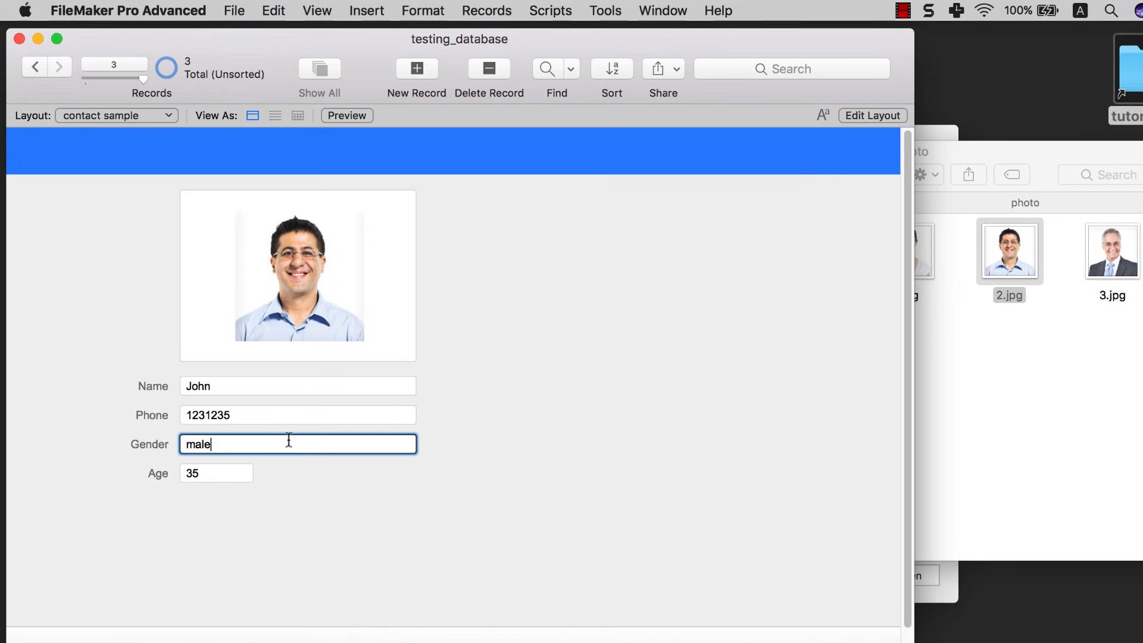
pyautogui.click(424, 70)
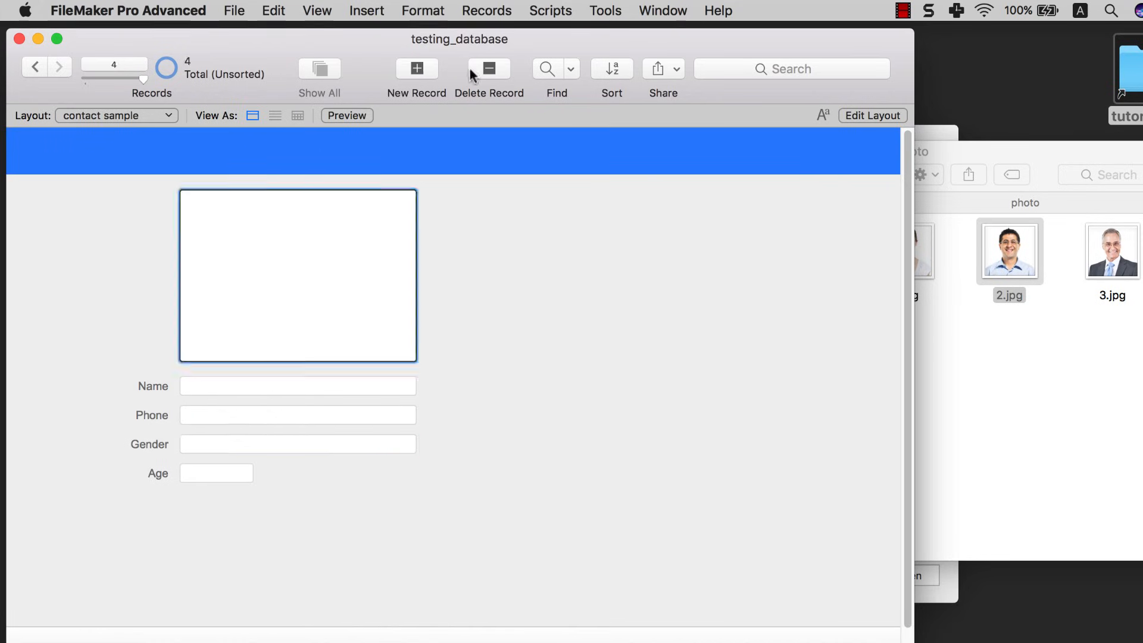
pyautogui.moveTo(1088, 267); pyautogui.dragTo(316, 333)
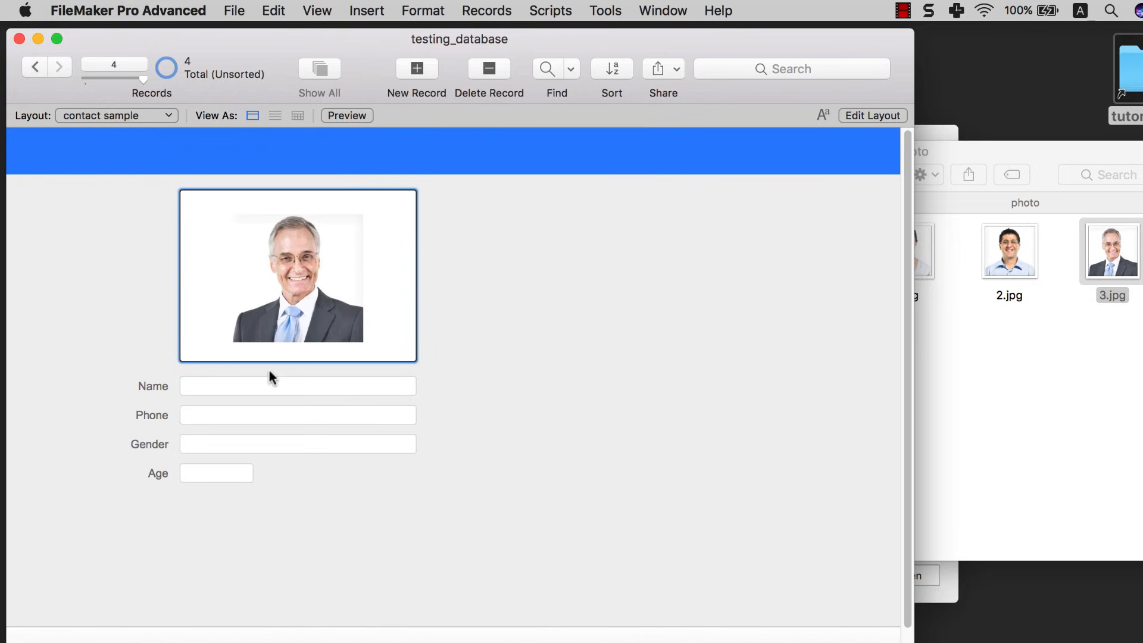
# - Fill in the new record's contact name and phone number, and enter male as the gender
pyautogui.click(257, 393)
pyautogui.write('Tom')
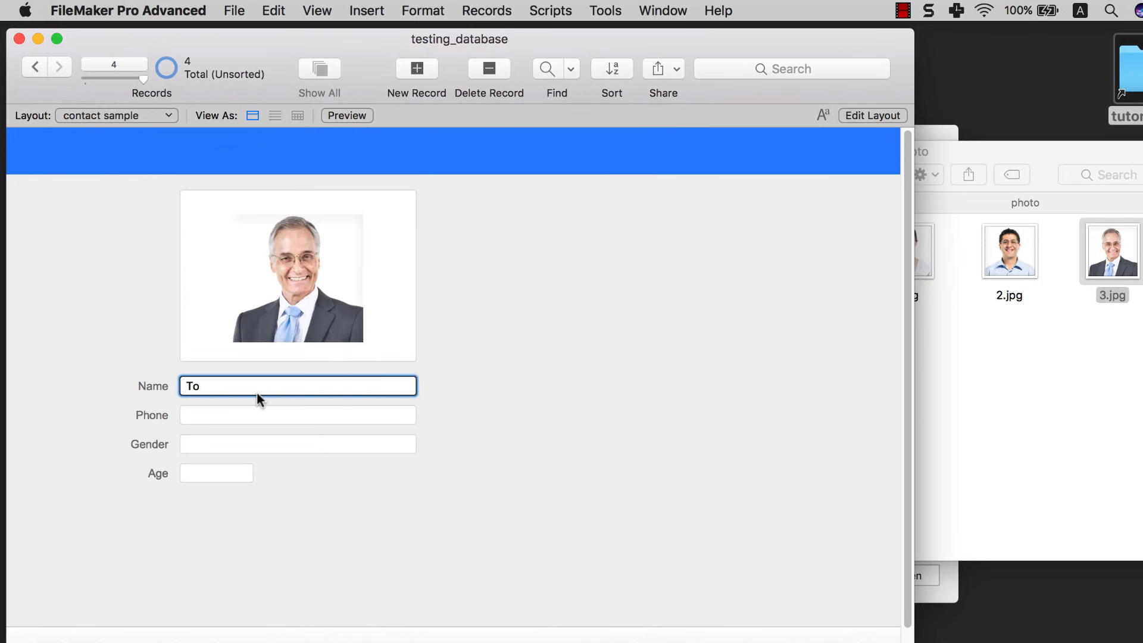
pyautogui.click(255, 412)
pyautogui.write('12321312')
pyautogui.click(253, 441)
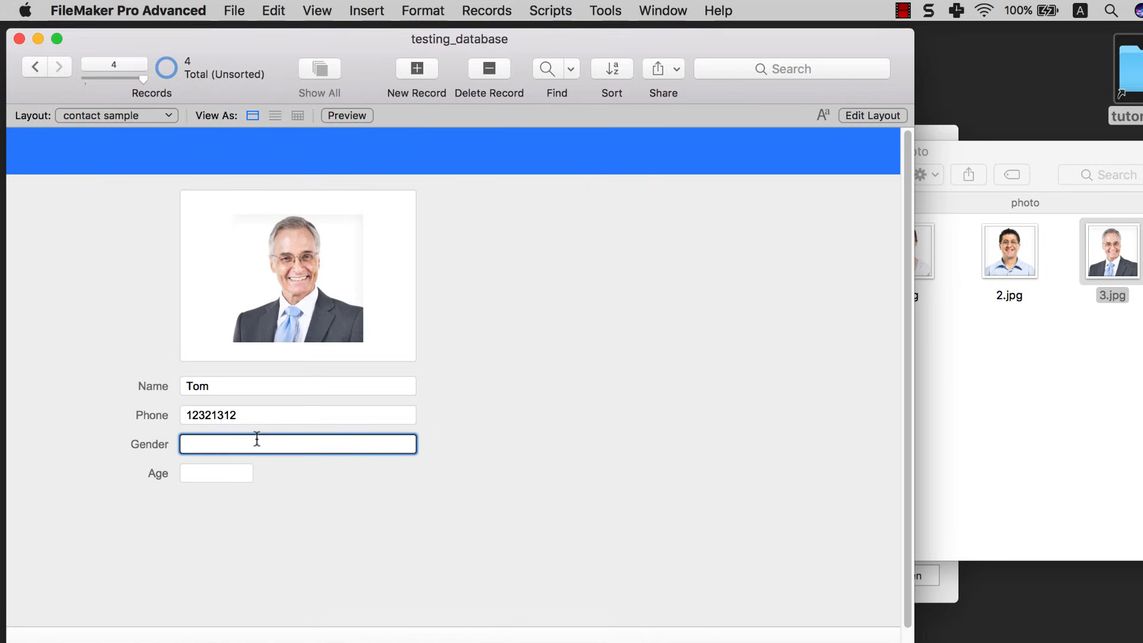
pyautogui.write('male')
pyautogui.click(232, 487)
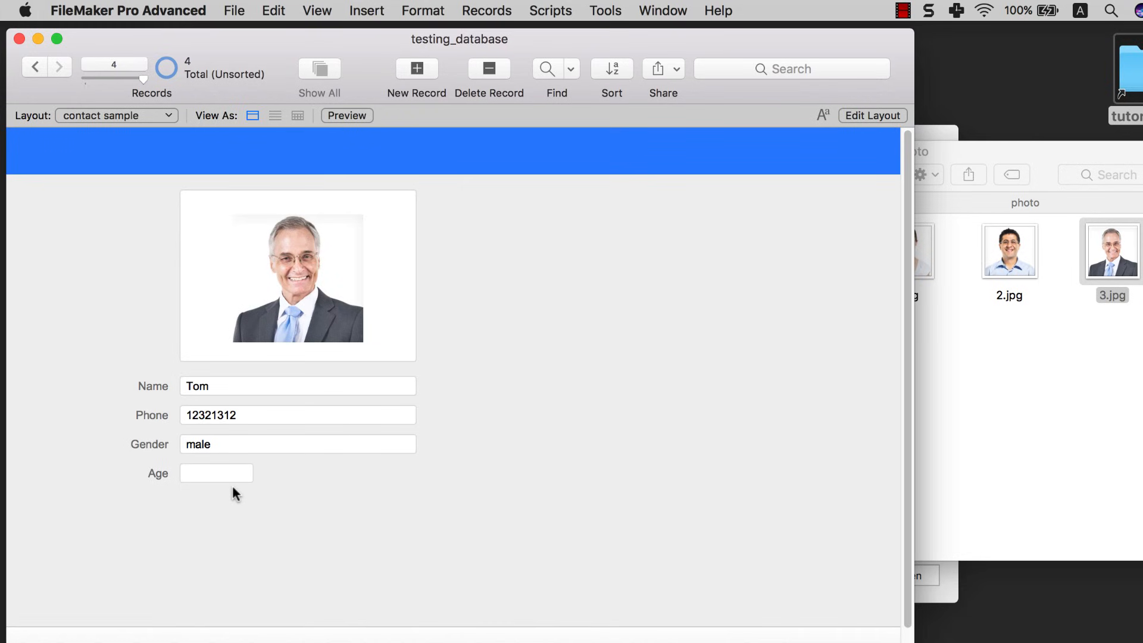
pyautogui.click(231, 446)
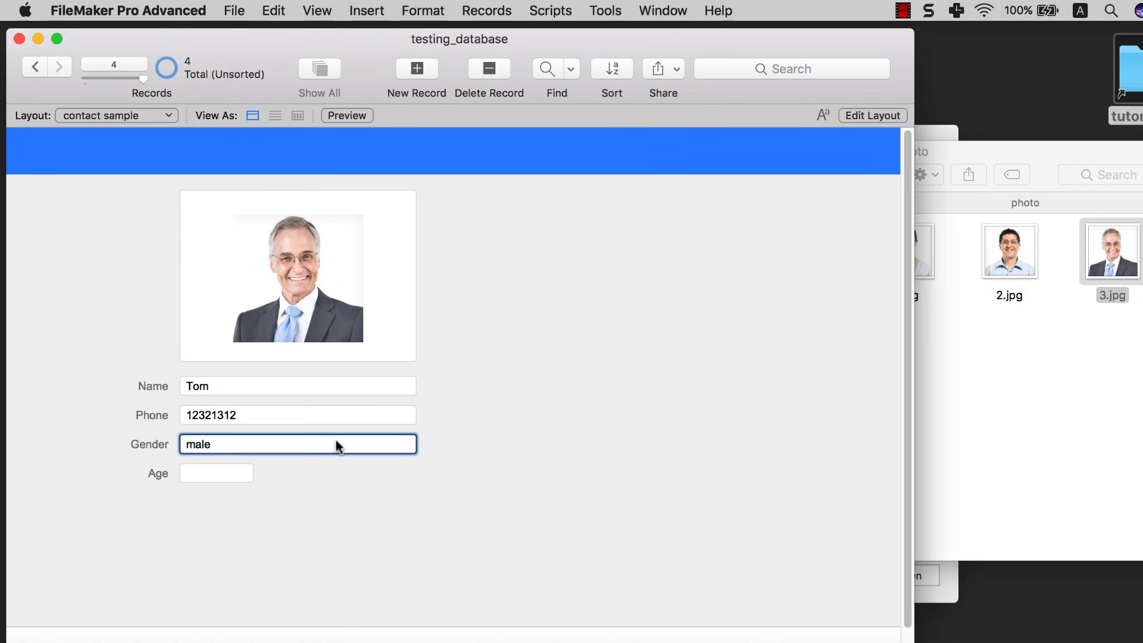
pyautogui.click(445, 412)
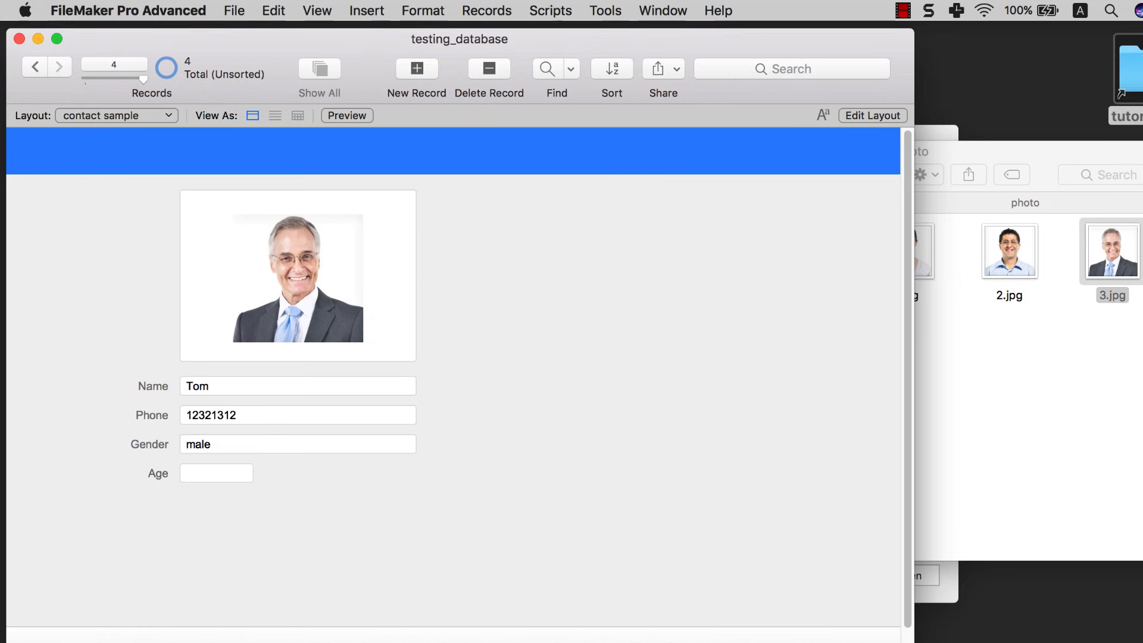
# - Switch back to Layout Mode and set the Gender field's control style to Drop-down List
pyautogui.click(316, 11)
pyautogui.click(334, 68)
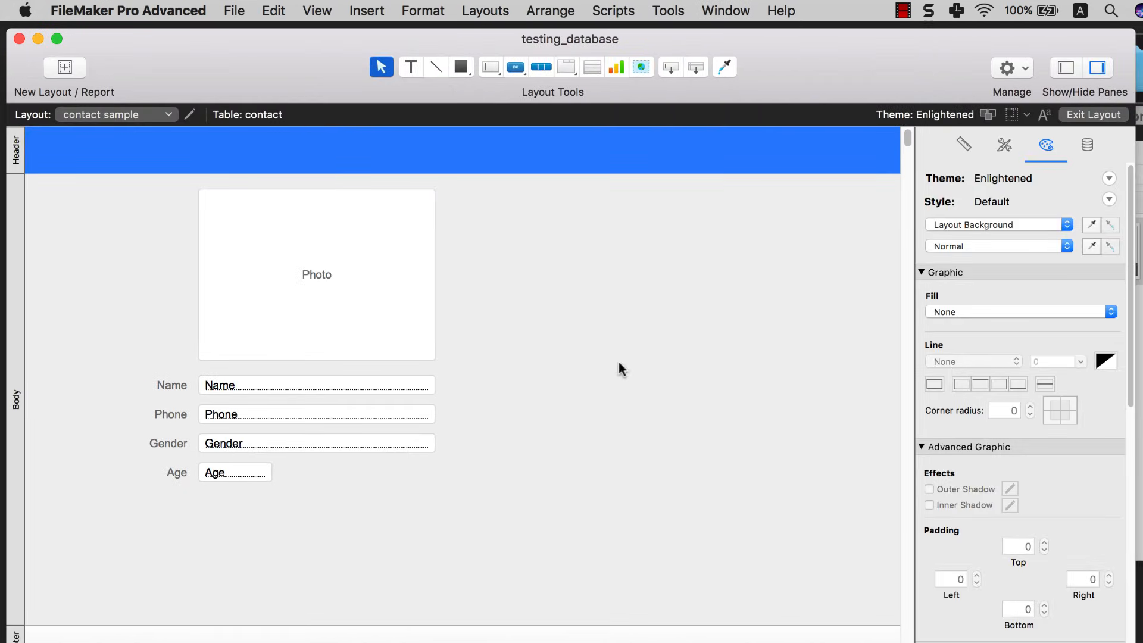
pyautogui.click(403, 442)
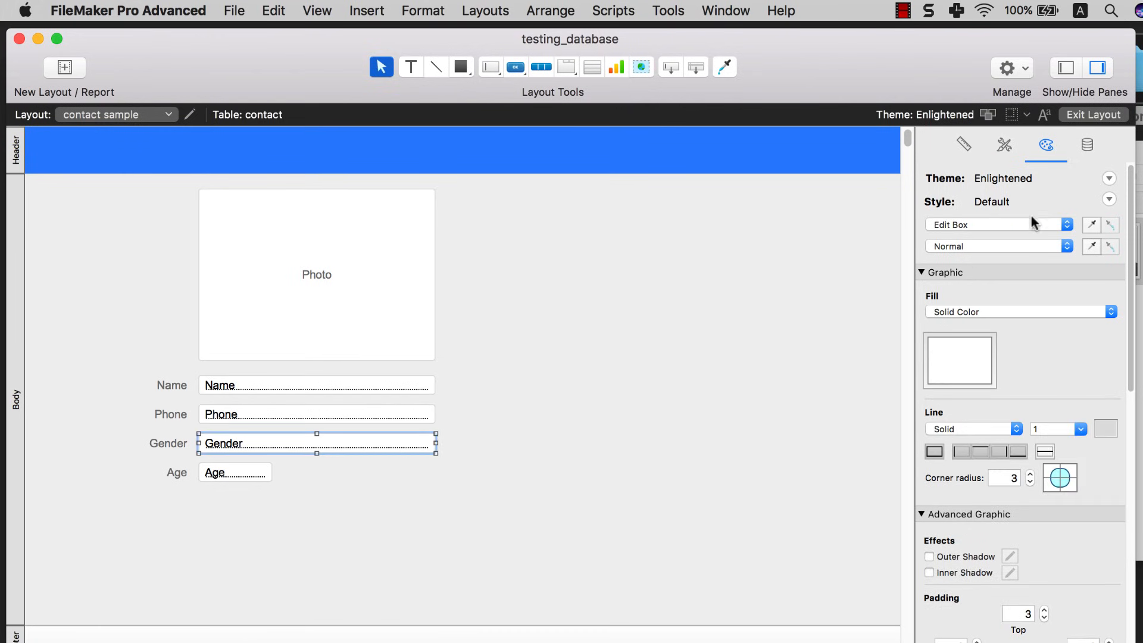
pyautogui.click(1088, 145)
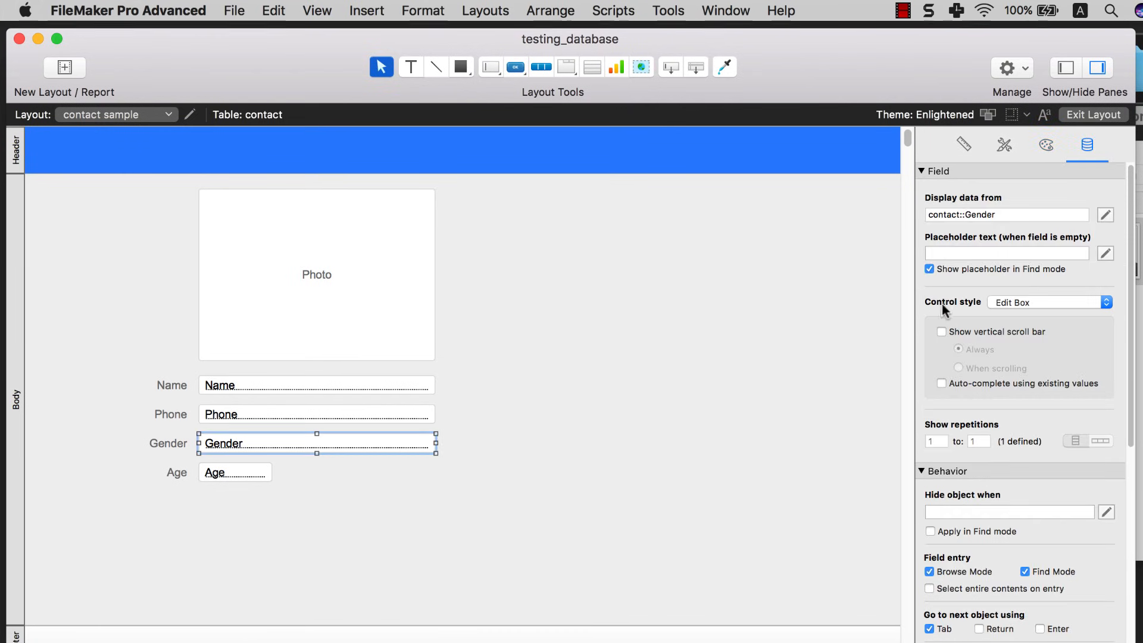
pyautogui.click(1034, 301)
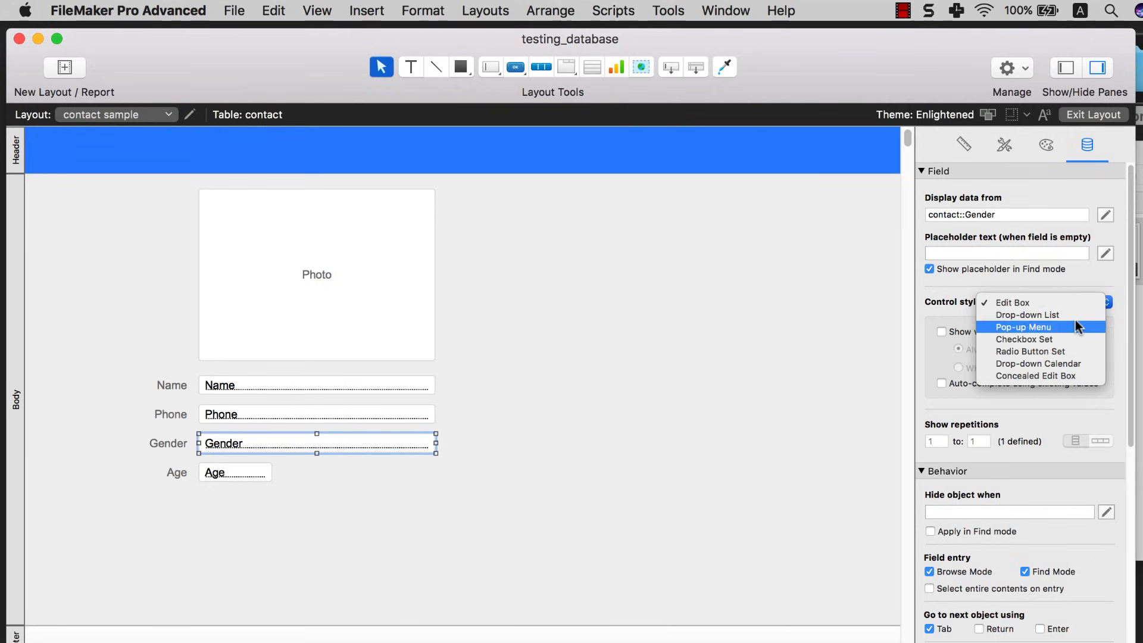
pyautogui.click(1026, 315)
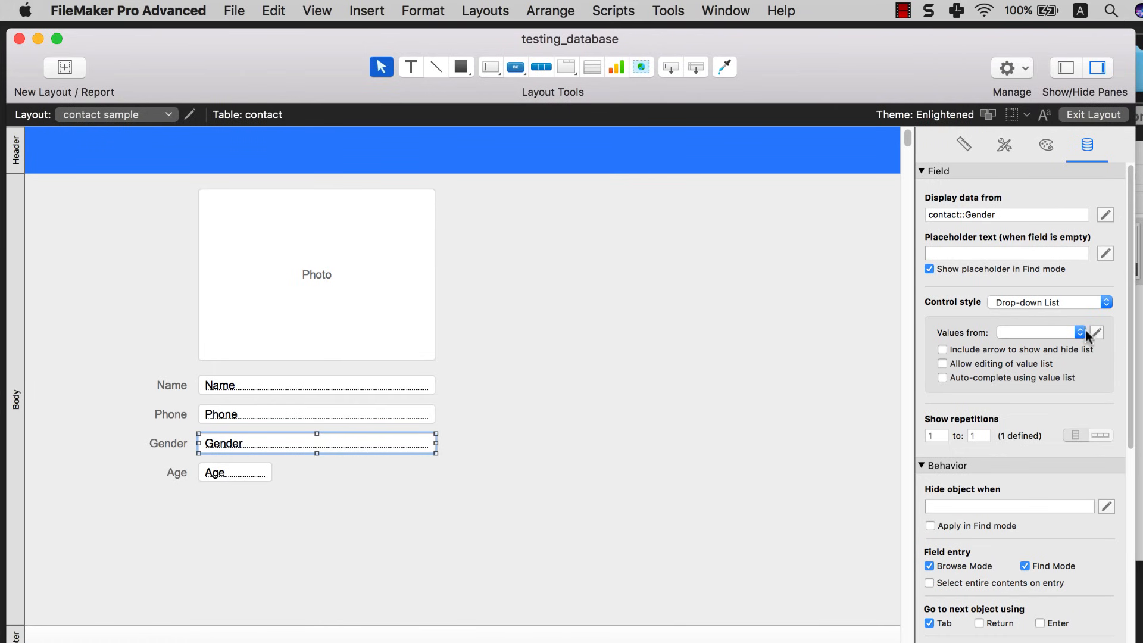
# - Create a value list named gender with the custom values male and female, and use it for the Gender field
pyautogui.click(1097, 332)
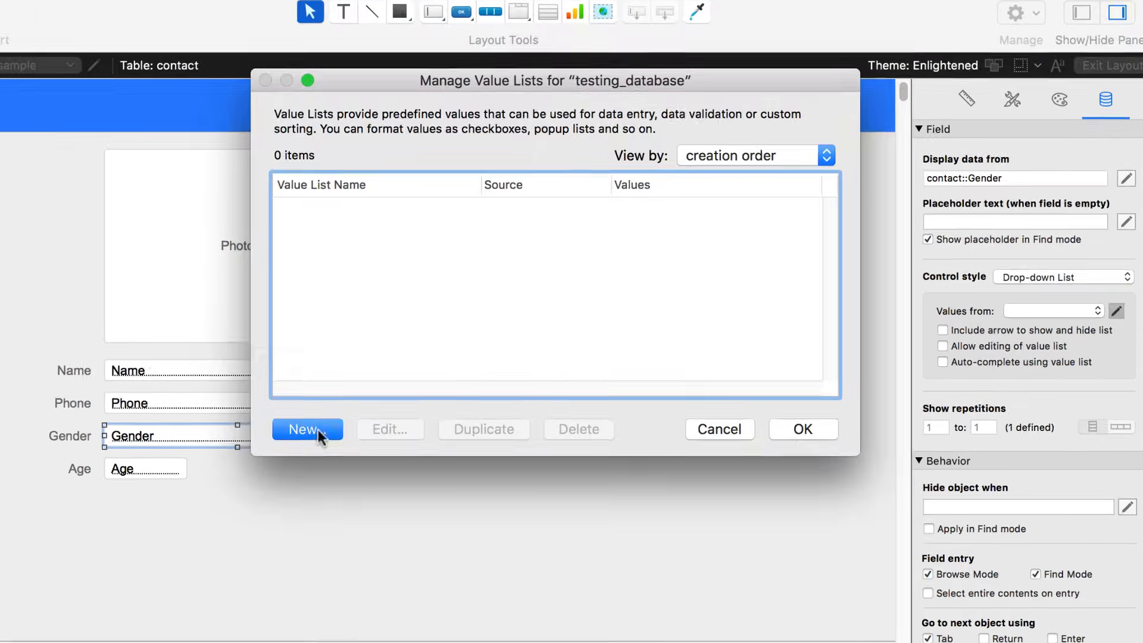
pyautogui.click(307, 429)
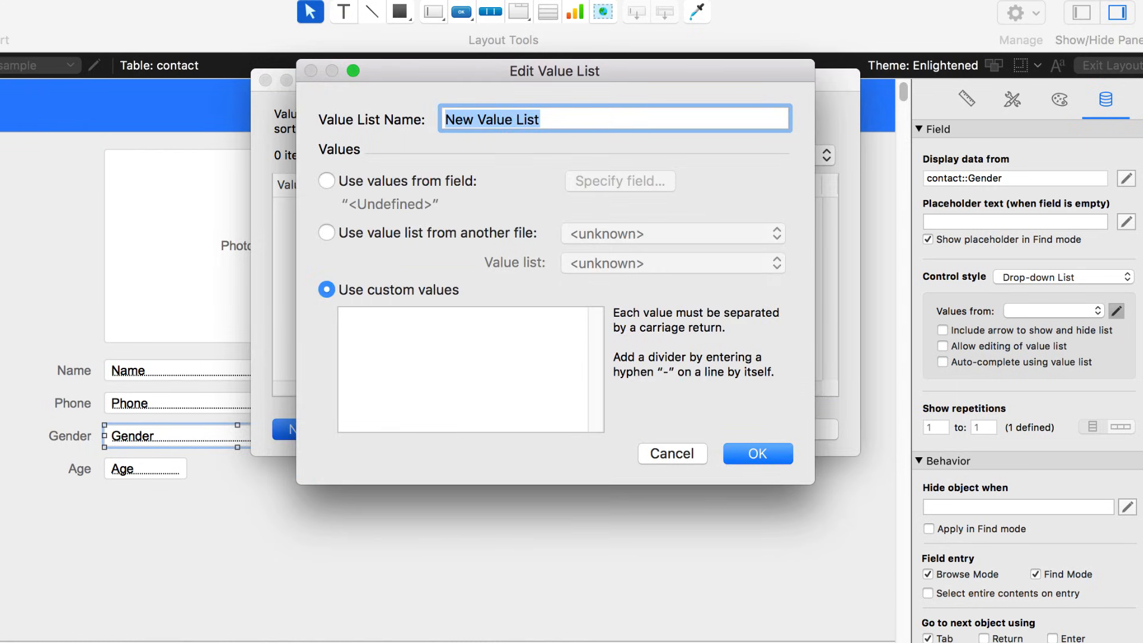
pyautogui.write('gender')
pyautogui.click(402, 349)
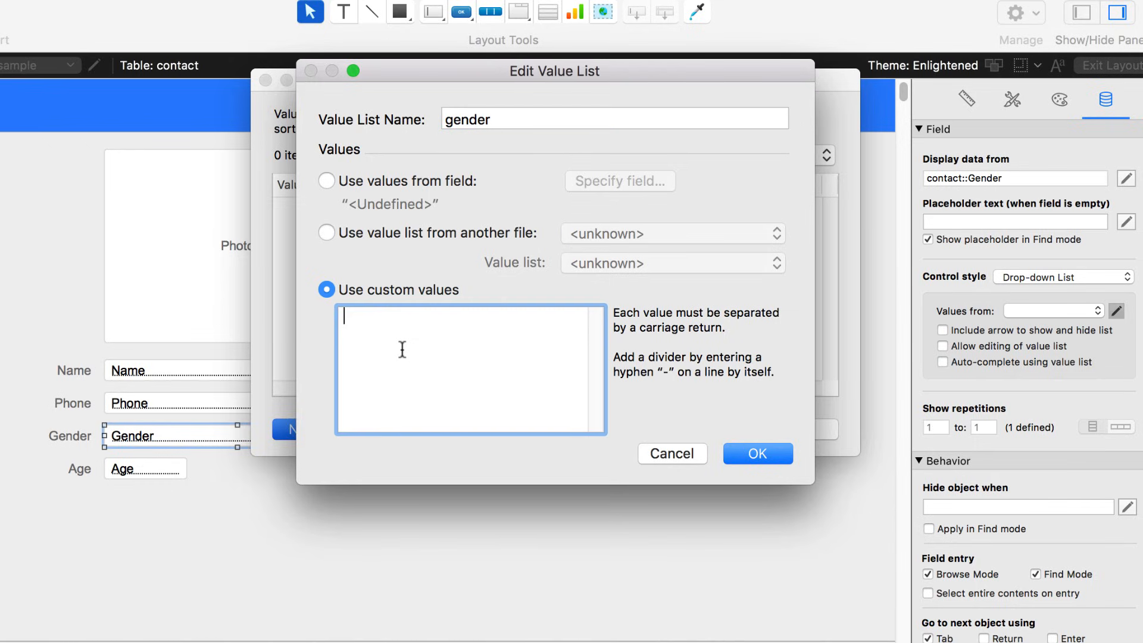
pyautogui.write('male female')
pyautogui.click(407, 314)
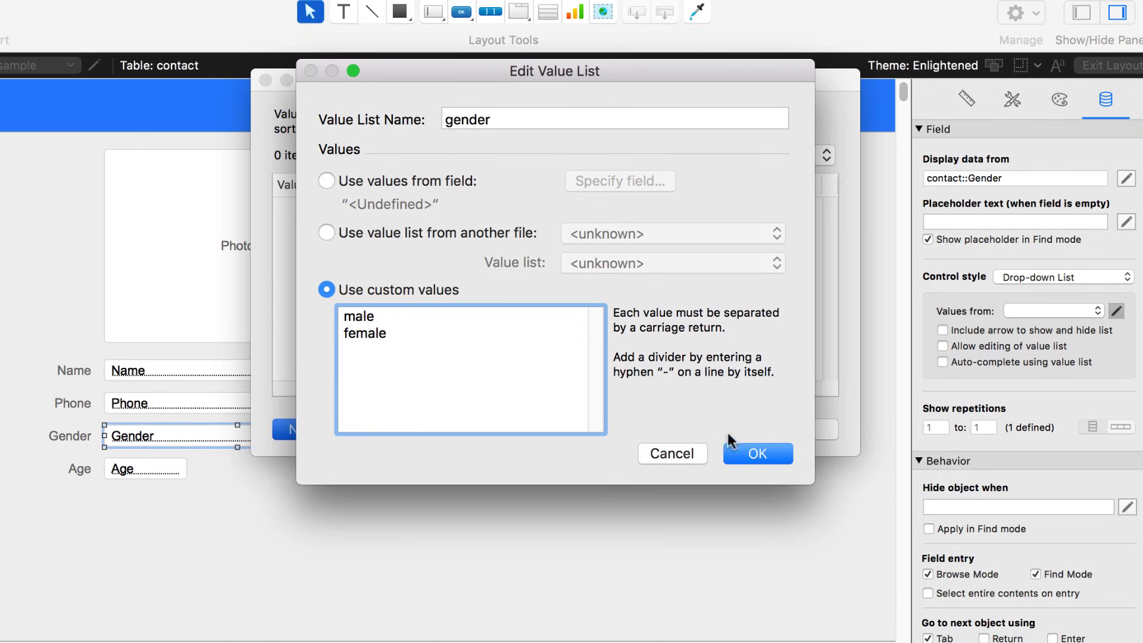
pyautogui.click(739, 454)
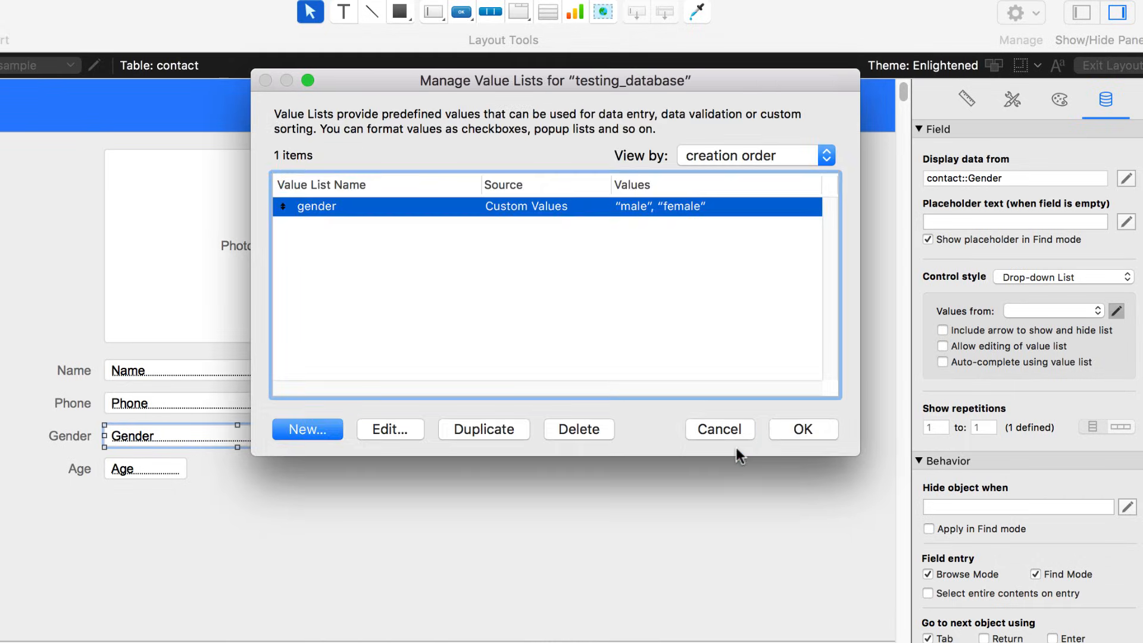
pyautogui.click(798, 428)
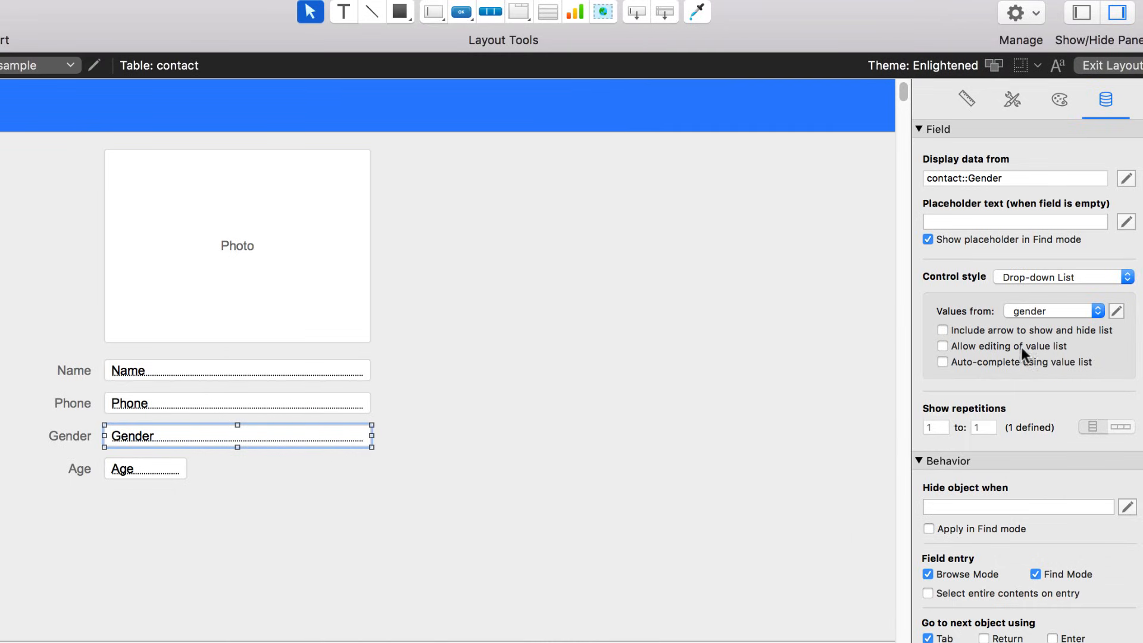
# - Include an arrow to show and hide the Gender field's list, and shorten the field to roughly two thirds of the Phone field's width
pyautogui.click(943, 330)
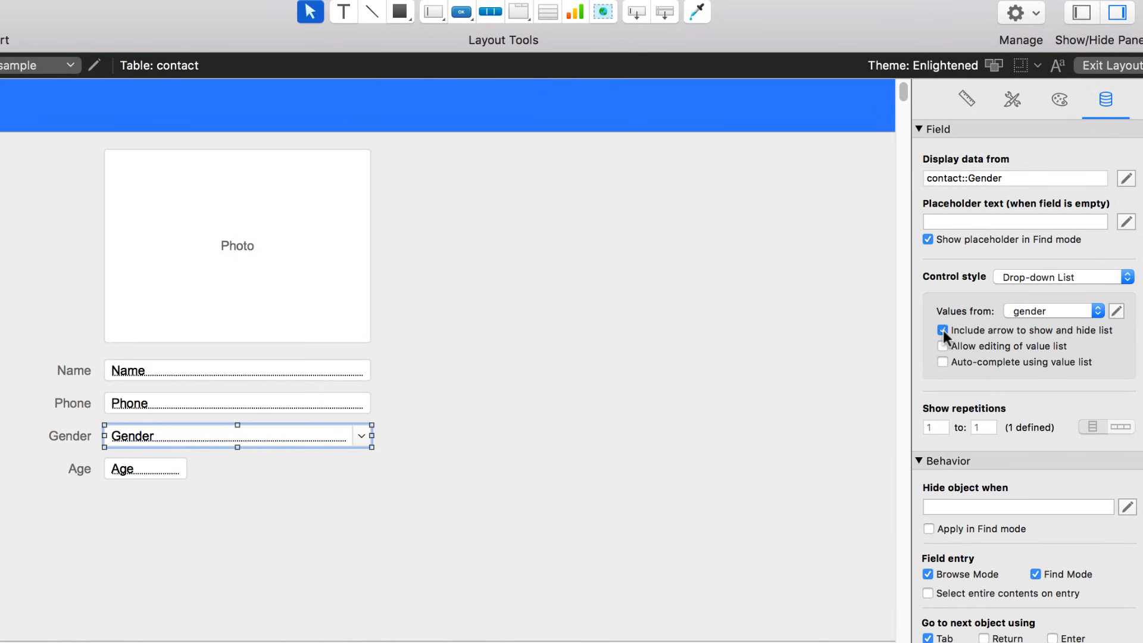
pyautogui.click(569, 439)
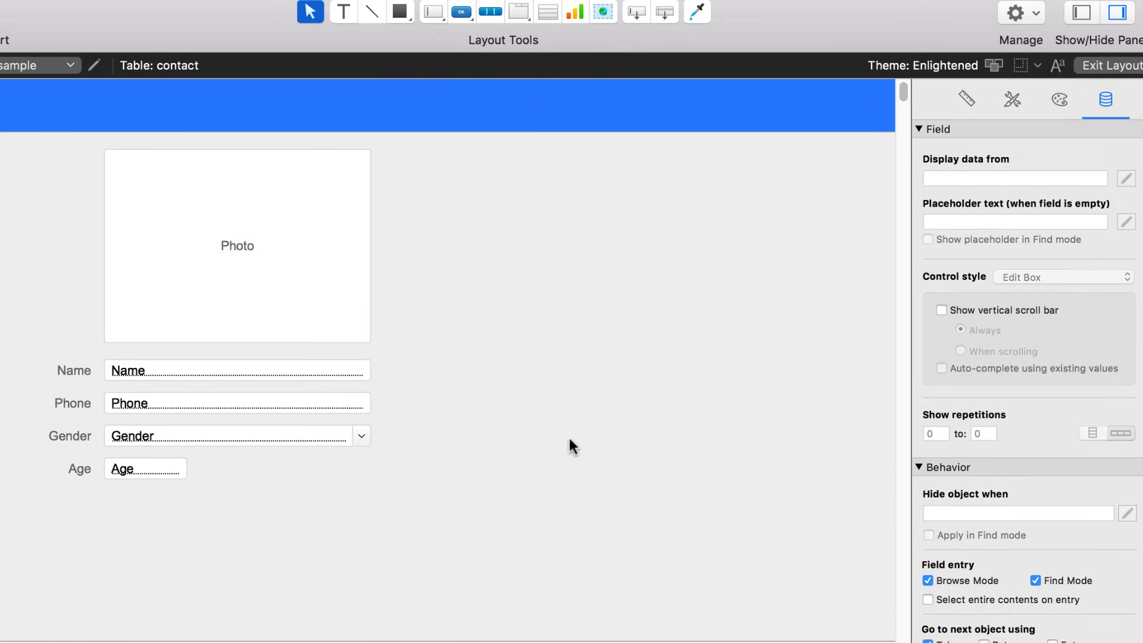
pyautogui.click(356, 442)
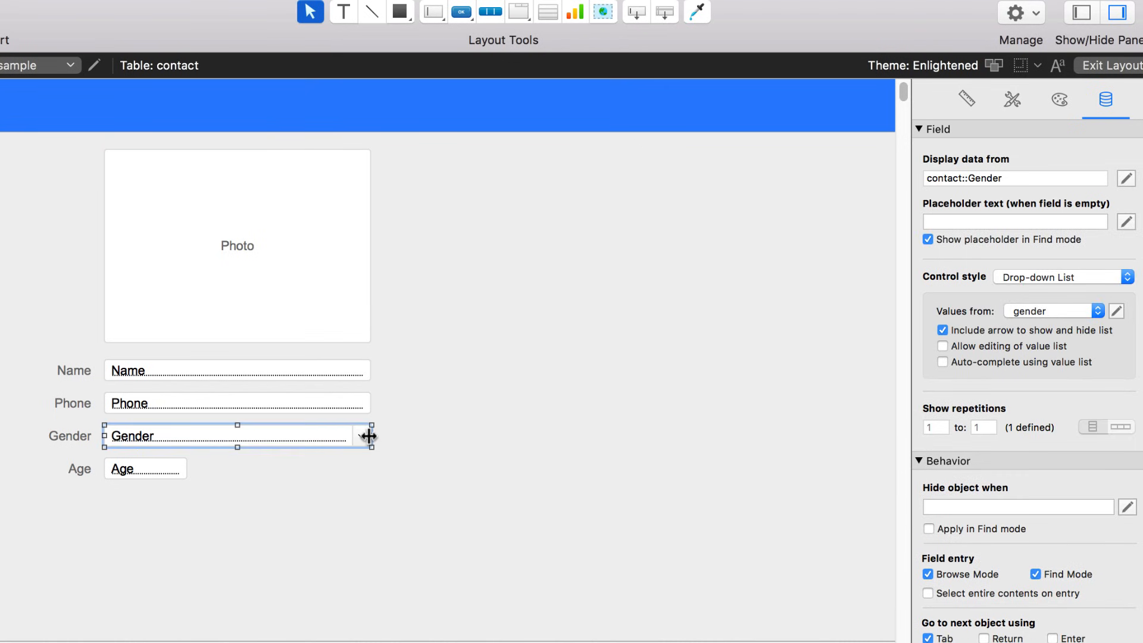
pyautogui.moveTo(365, 436); pyautogui.dragTo(273, 436)
pyautogui.click(316, 447)
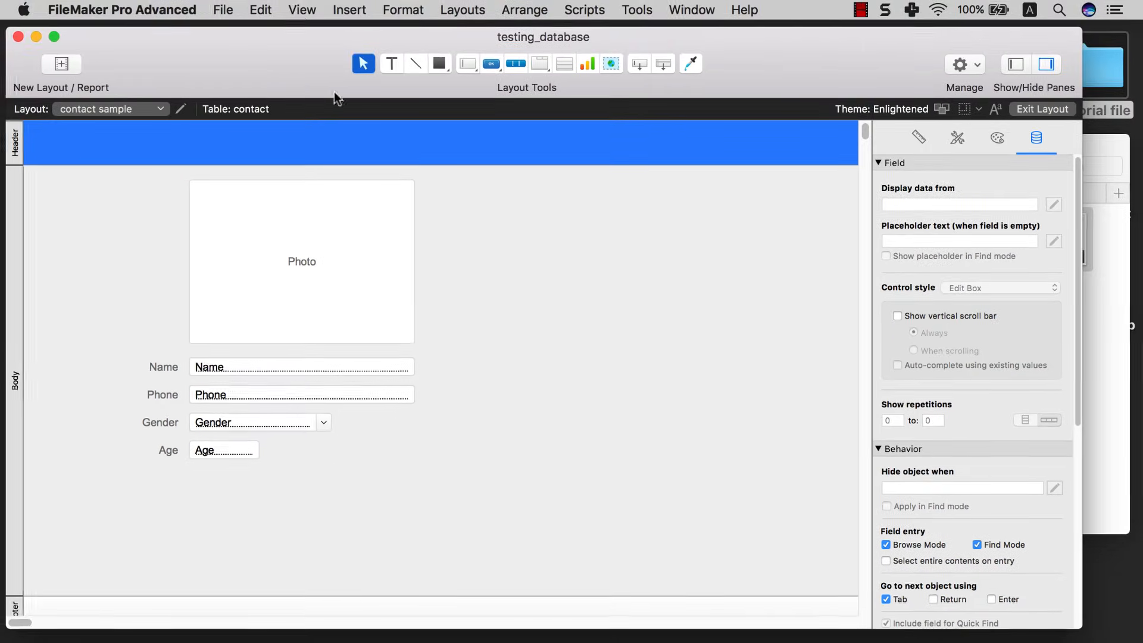
# - Return to Browse Mode, try the record's Gender drop-down list with female, set it back to male, and enter 50 as the age
pyautogui.click(296, 11)
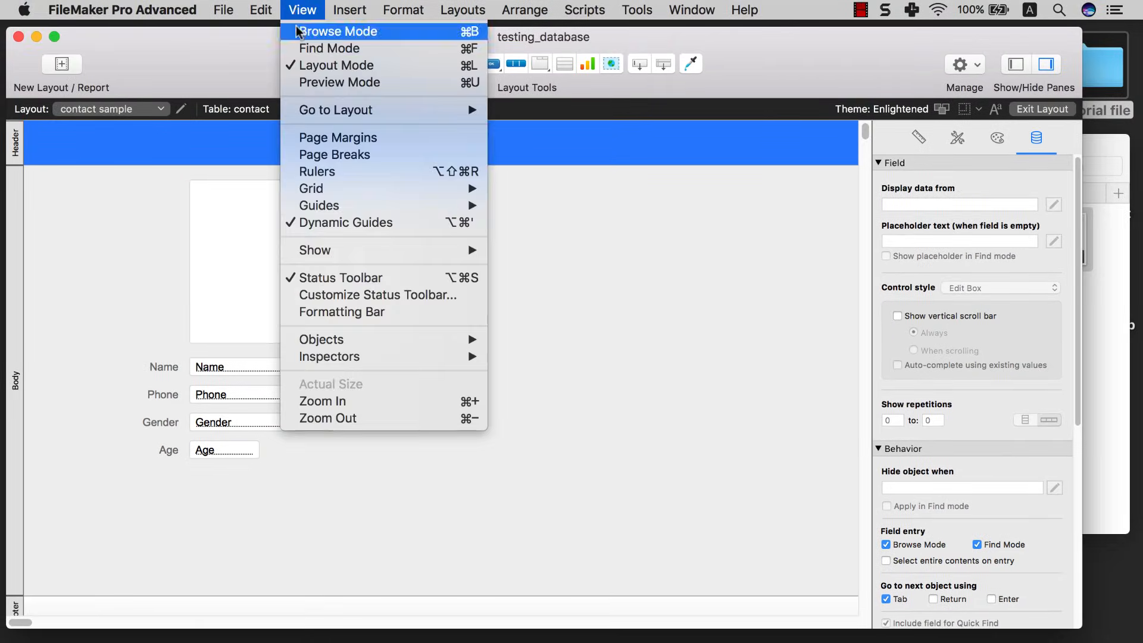
pyautogui.click(299, 30)
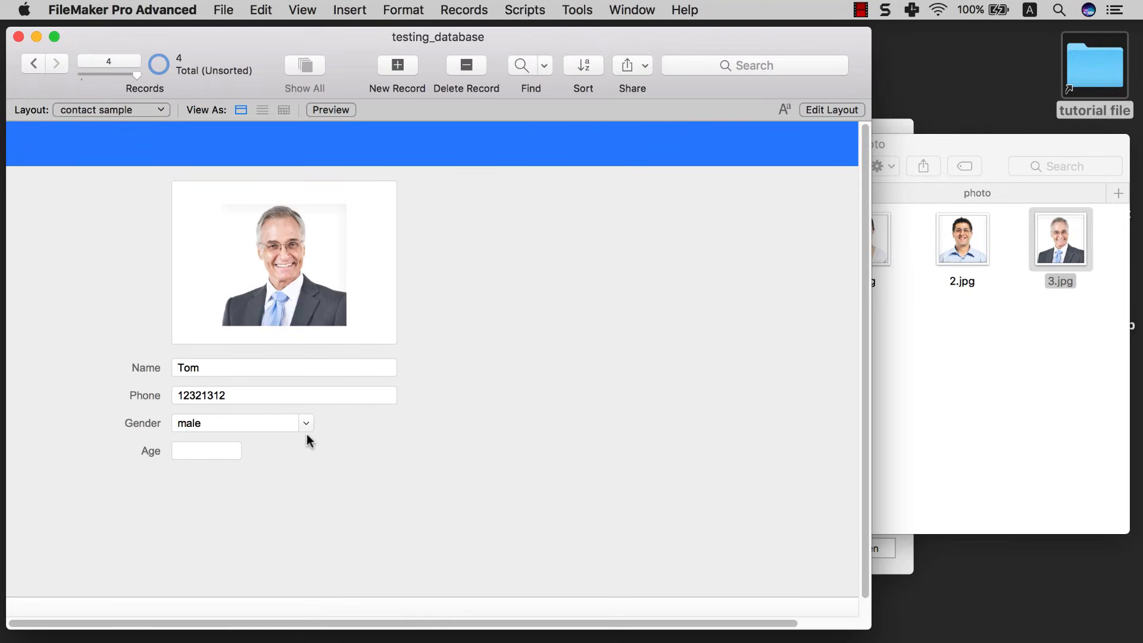
pyautogui.click(305, 423)
pyautogui.click(279, 460)
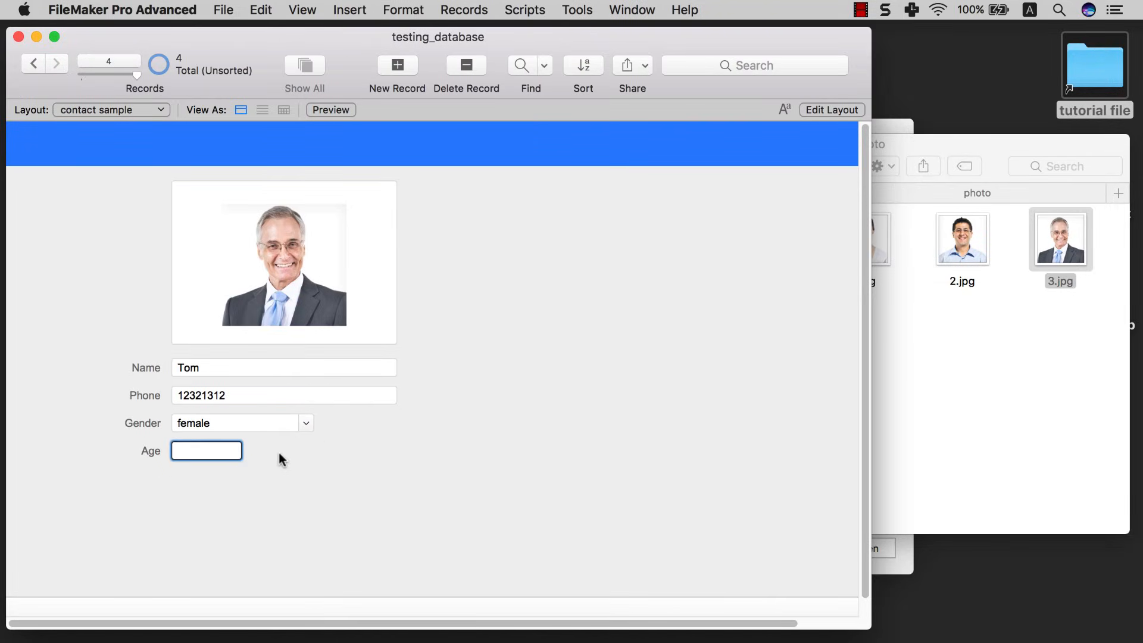
pyautogui.click(307, 423)
pyautogui.click(280, 456)
pyautogui.click(296, 429)
pyautogui.click(287, 443)
pyautogui.write('50')
pyautogui.click(288, 465)
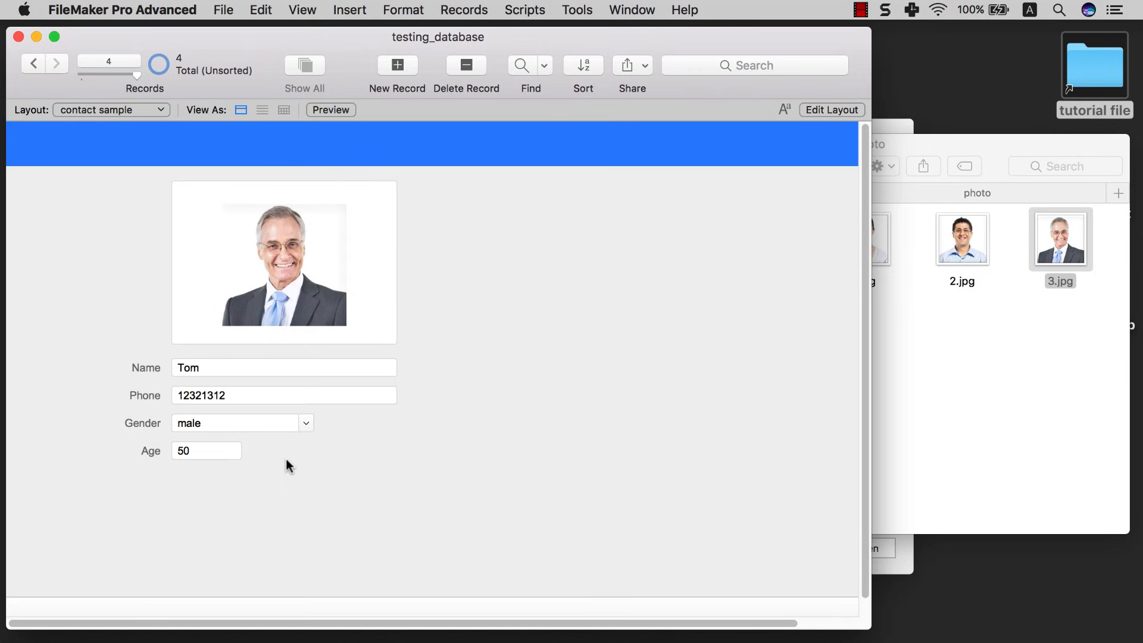
# - Switch to Layout Mode and change the Gender field's control style to Radio Button Set
pyautogui.click(305, 12)
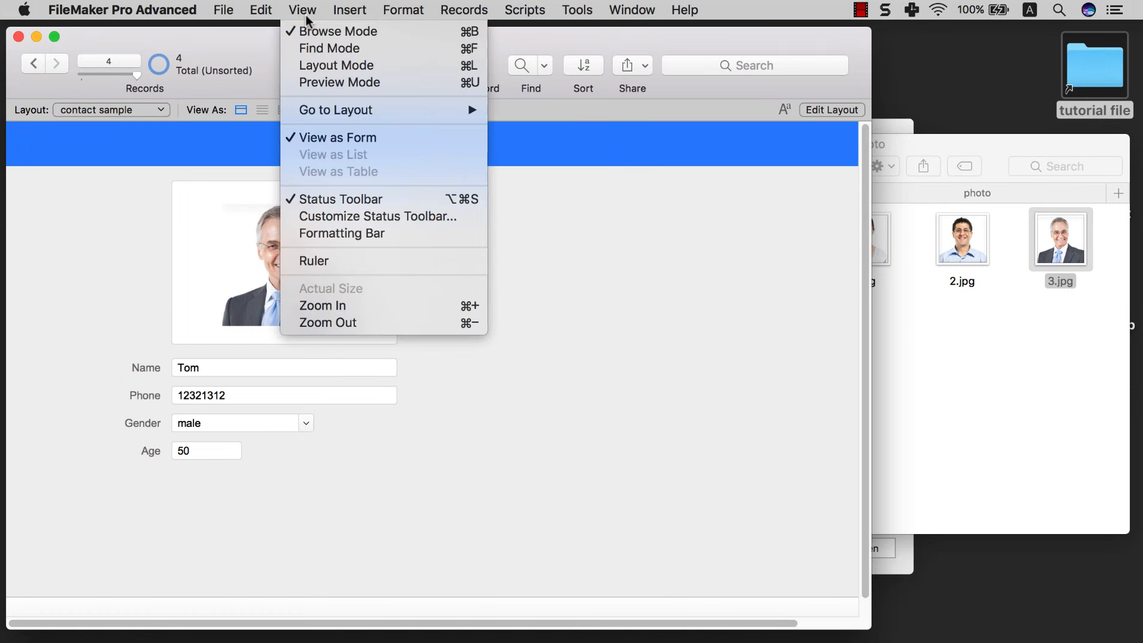
pyautogui.click(326, 65)
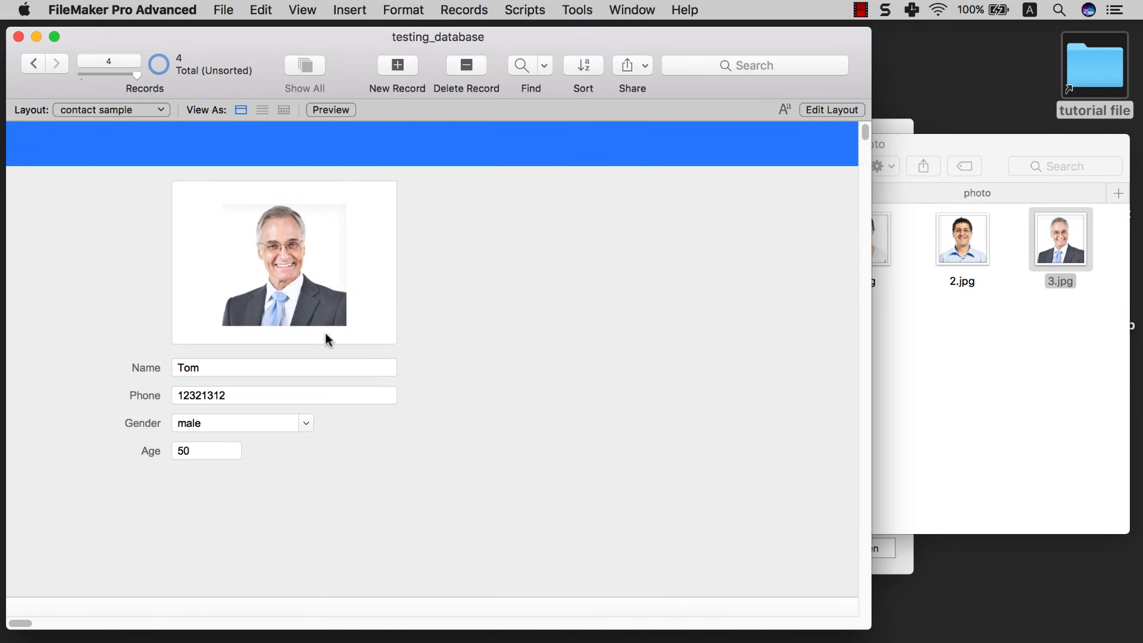
pyautogui.click(323, 423)
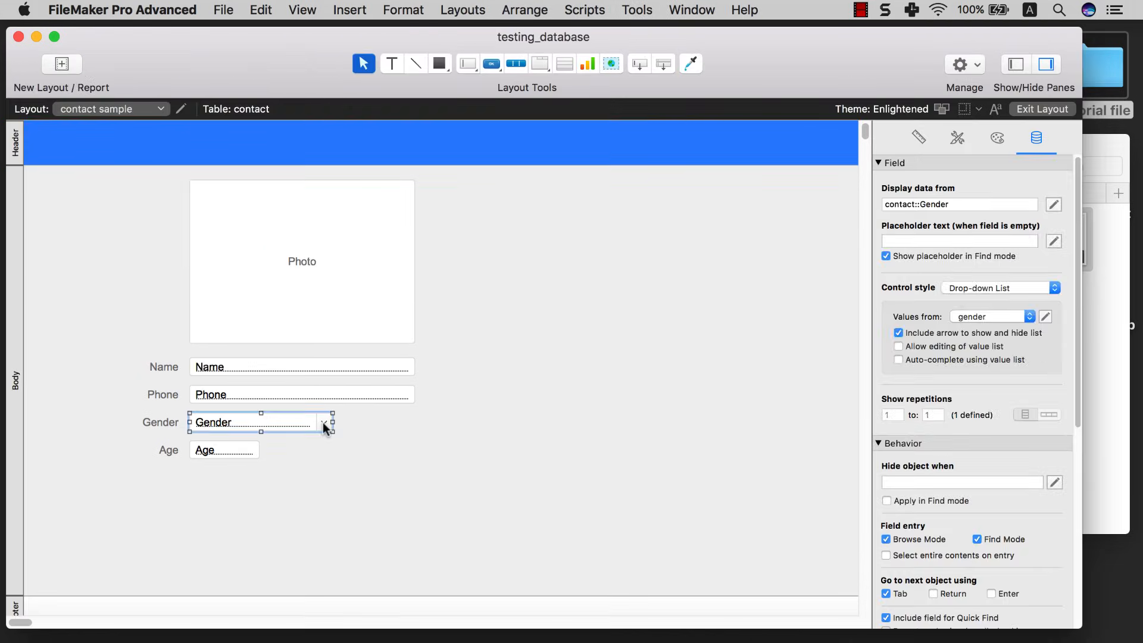
pyautogui.click(969, 288)
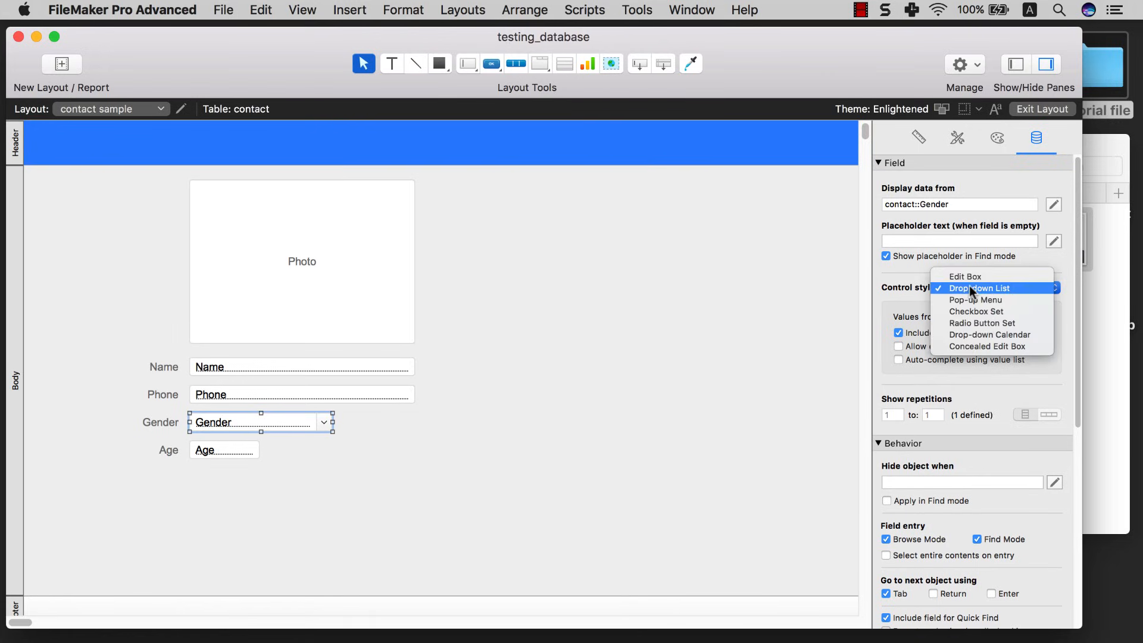
pyautogui.click(969, 322)
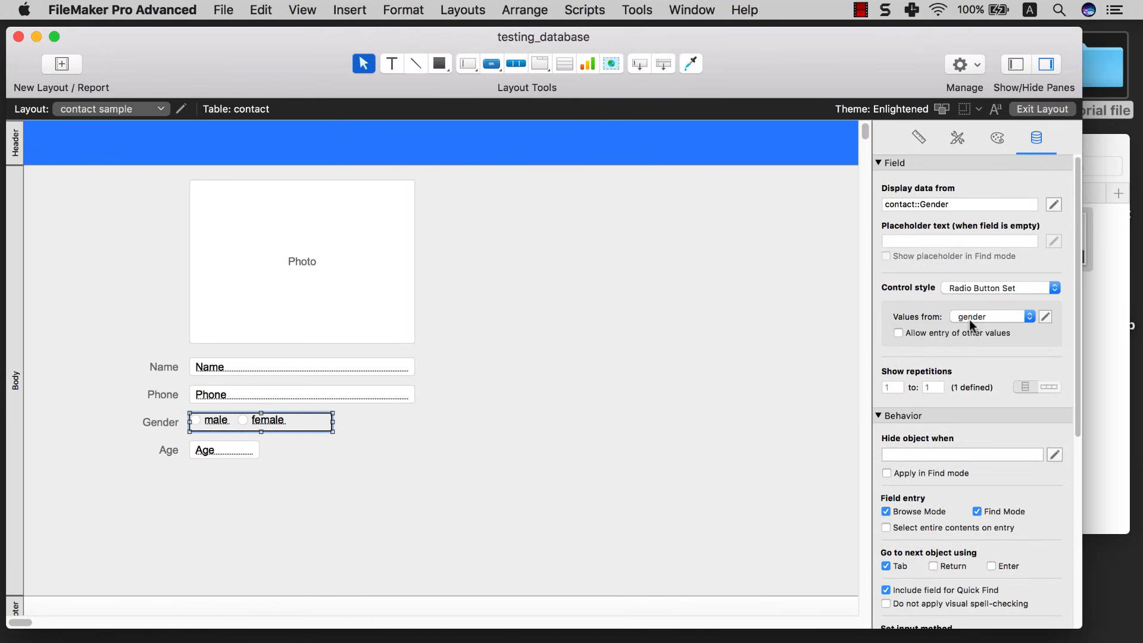
pyautogui.click(532, 508)
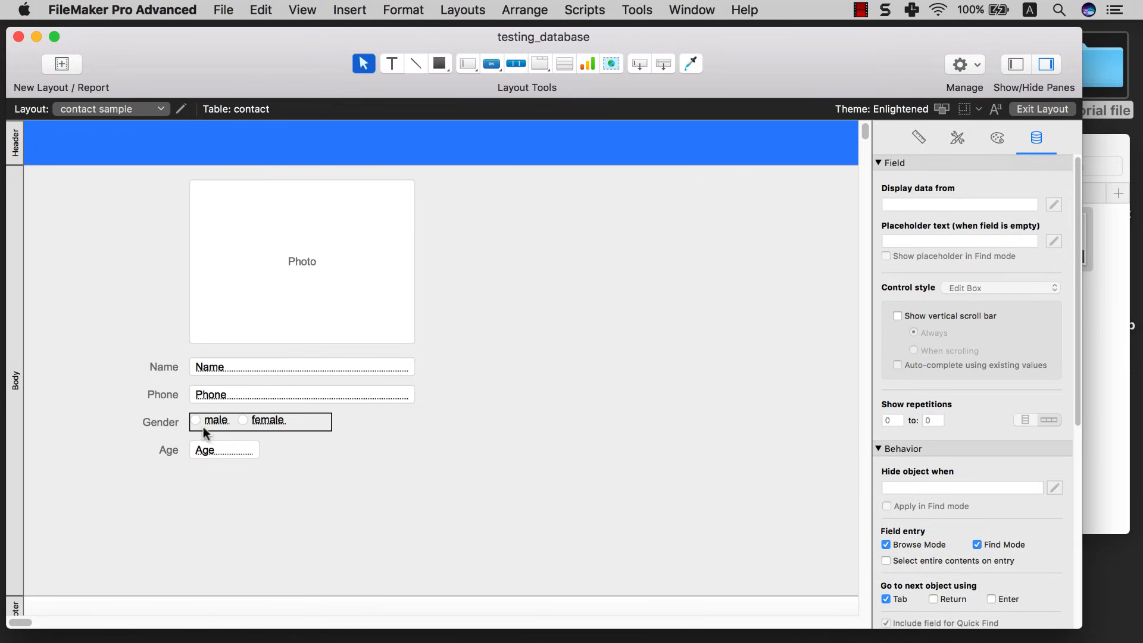
# - Return to Browse Mode and test the Gender radio buttons by alternating between female and male, ending on male
pyautogui.click(296, 12)
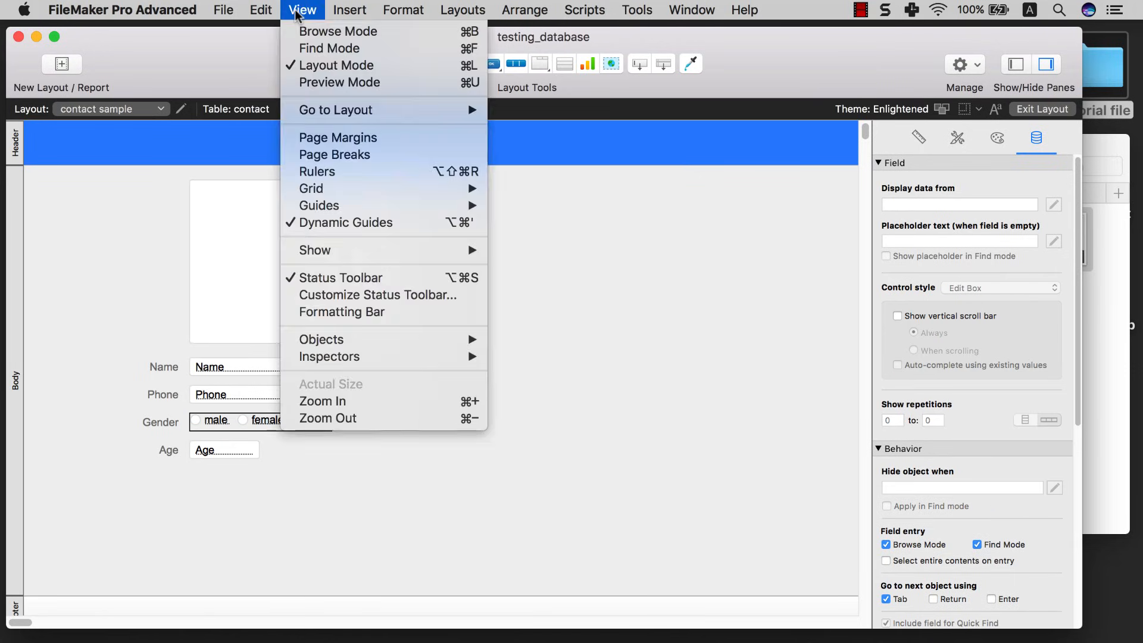
pyautogui.click(301, 32)
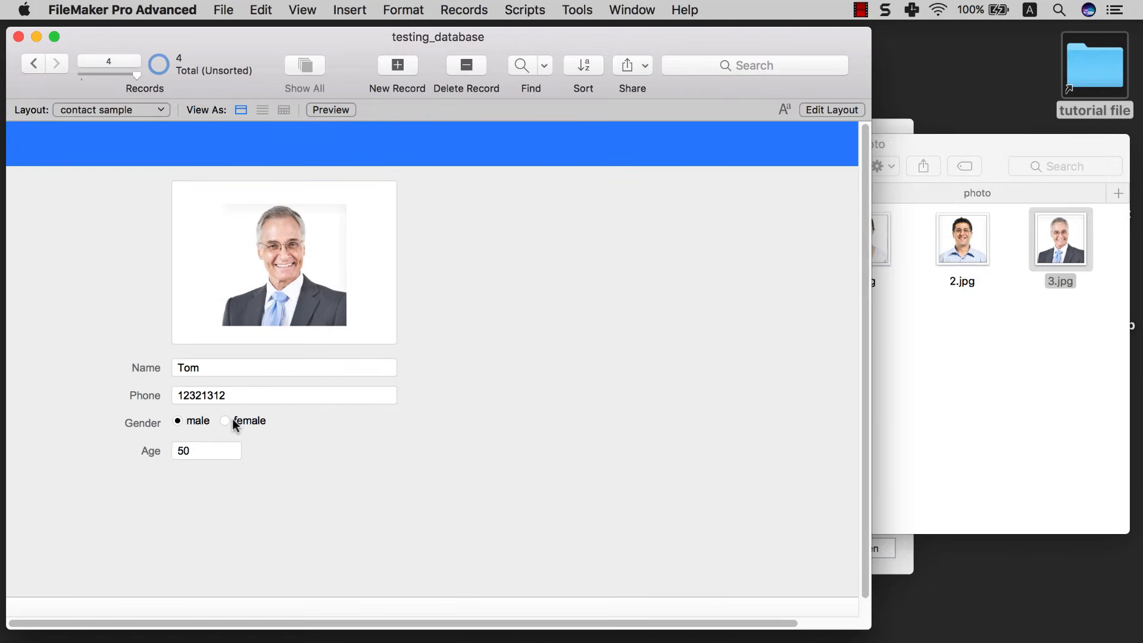
pyautogui.click(232, 419)
pyautogui.click(197, 420)
pyautogui.click(225, 421)
pyautogui.click(201, 421)
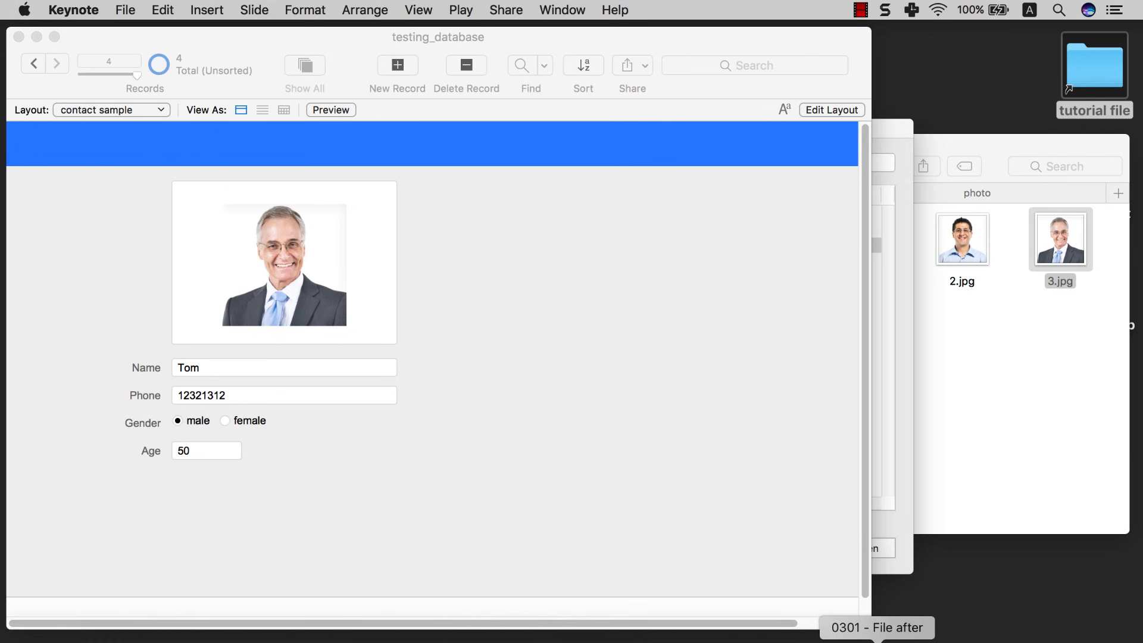
# - Switch to the finished 0301 - File after database and browse its contact list, selecting several of the first contacts
pyautogui.click(876, 641)
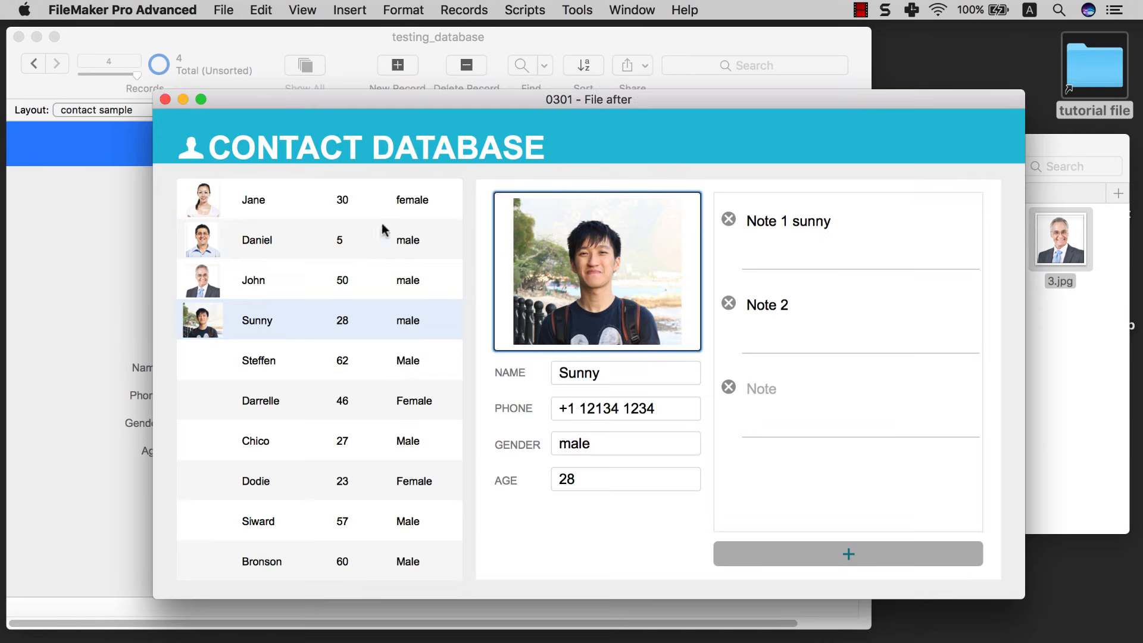
pyautogui.scroll(-20, 377, 208)
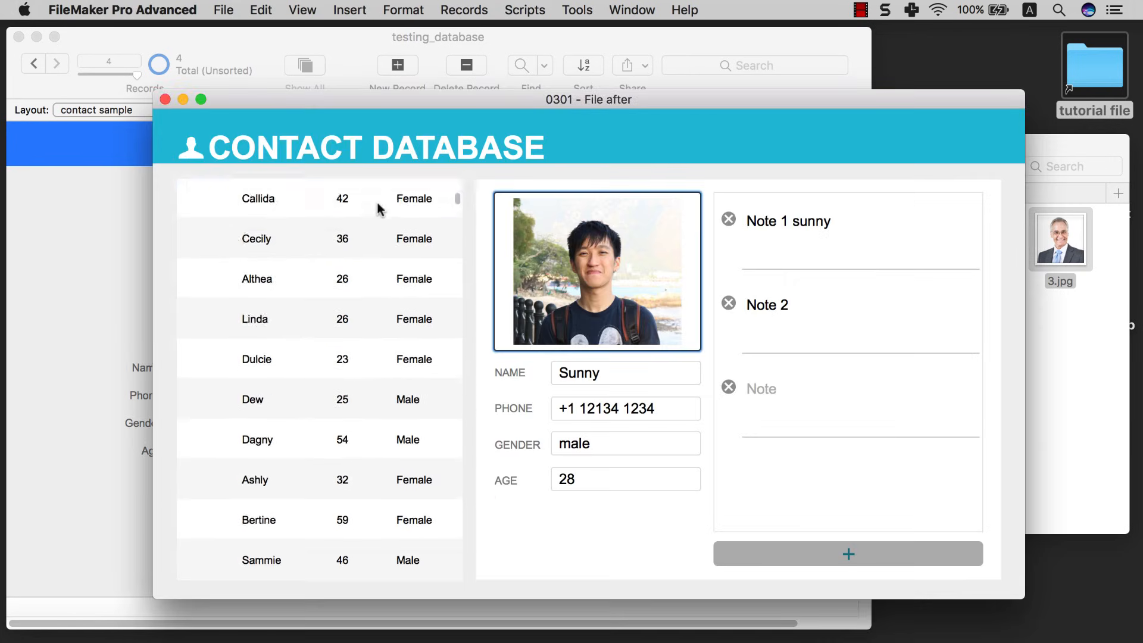
pyautogui.scroll(20, 377, 208)
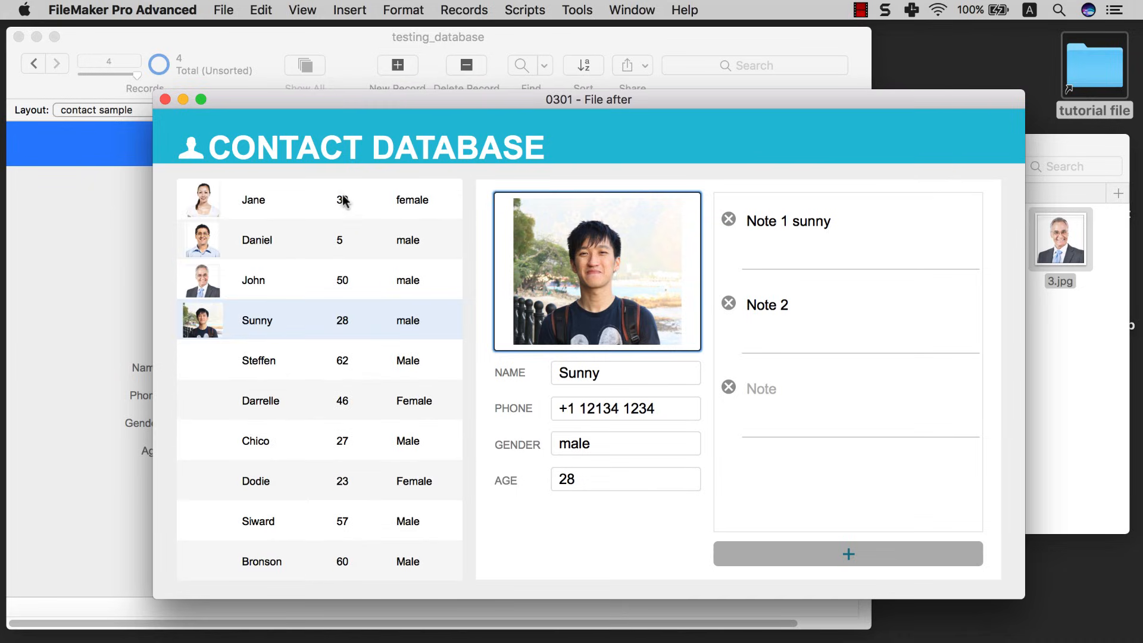
pyautogui.click(263, 233)
pyautogui.click(276, 205)
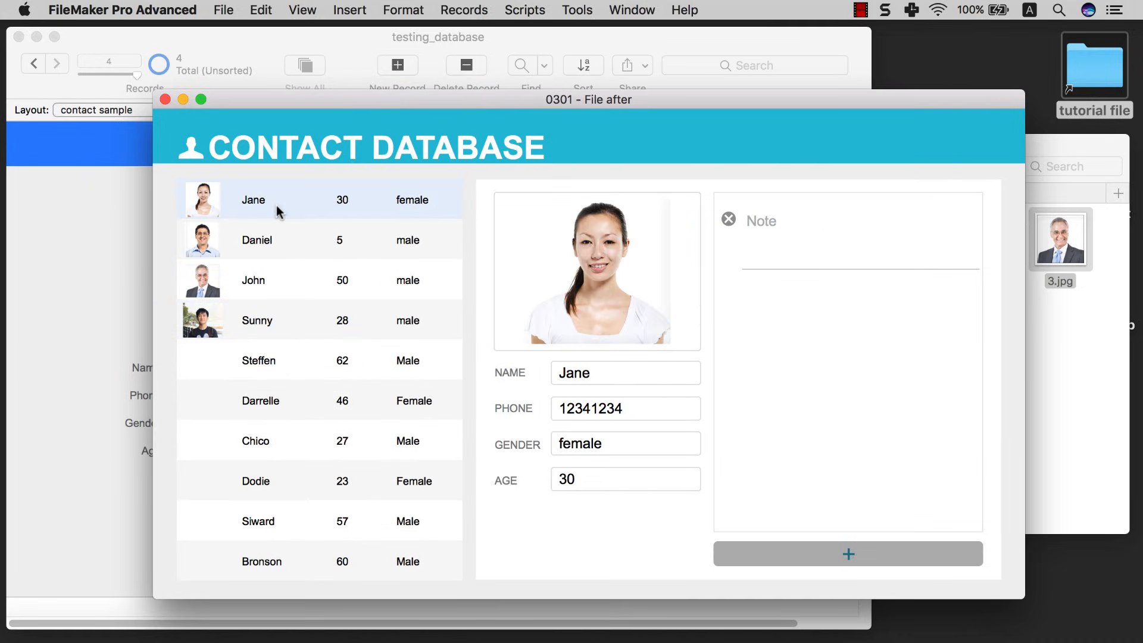
pyautogui.click(273, 230)
pyautogui.click(270, 266)
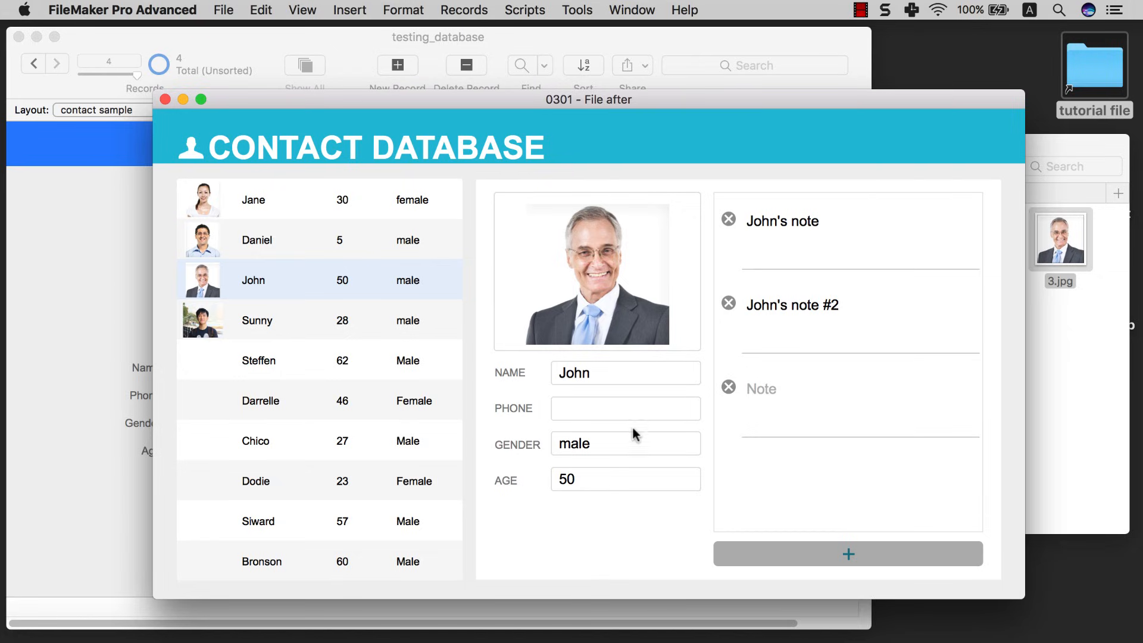
# - Examine the photo, name, phone, gender and age fields of the selected contact in the finished database
pyautogui.click(609, 266)
pyautogui.click(573, 375)
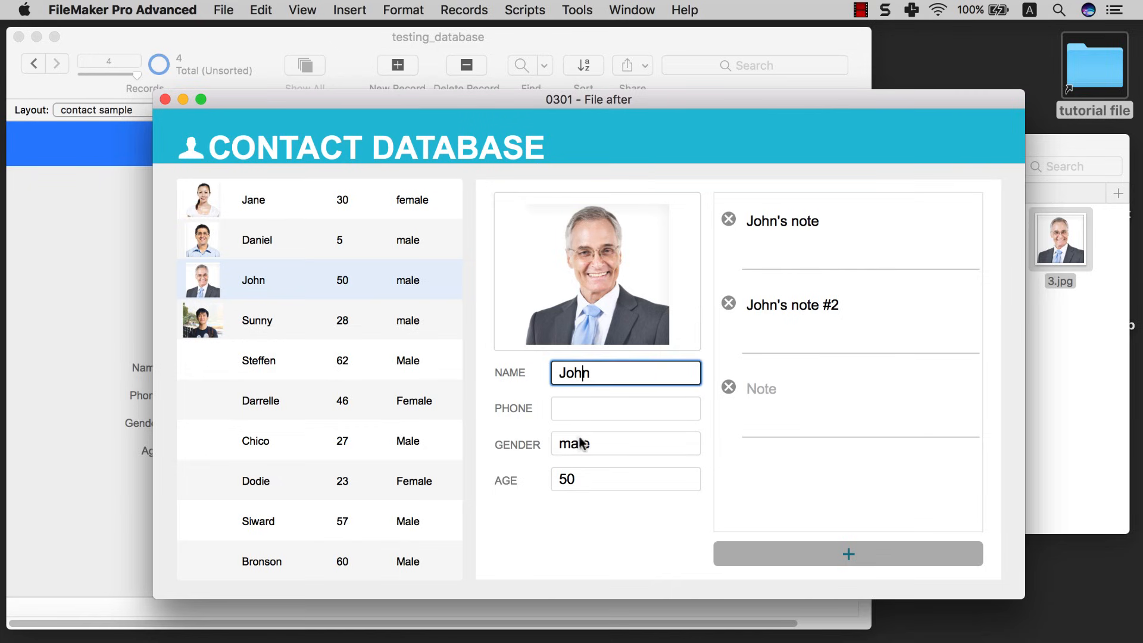
pyautogui.click(587, 415)
pyautogui.click(586, 428)
pyautogui.click(583, 467)
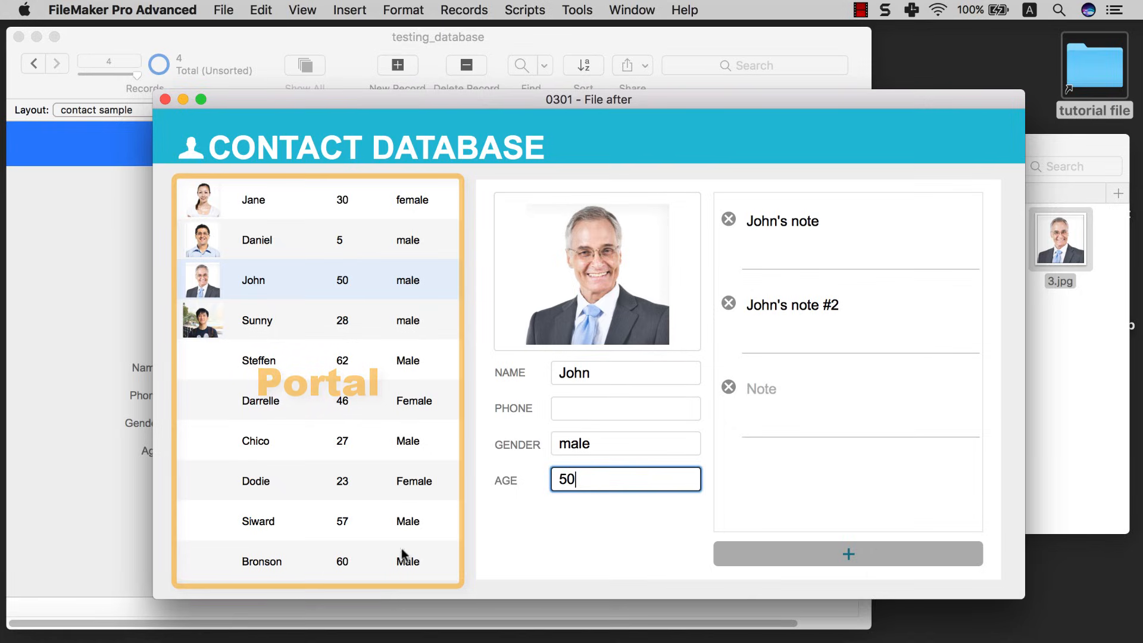
# - Return to testing_database in Layout Mode and move the photo and all labelled fields together toward the middle of the body
pyautogui.click(114, 269)
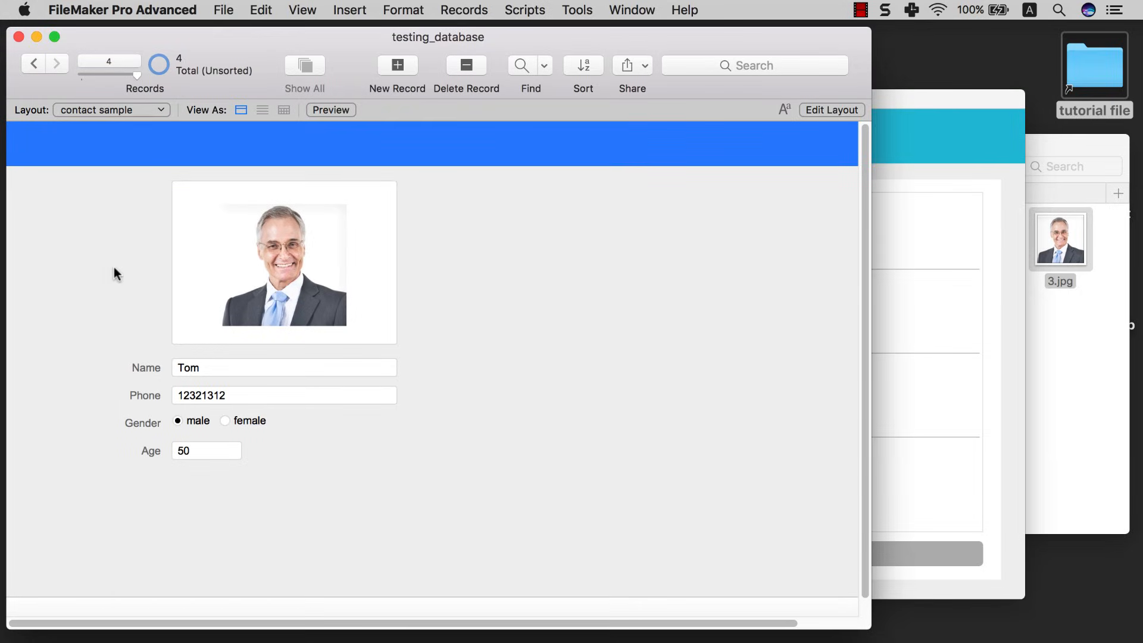
pyautogui.click(303, 12)
pyautogui.click(308, 65)
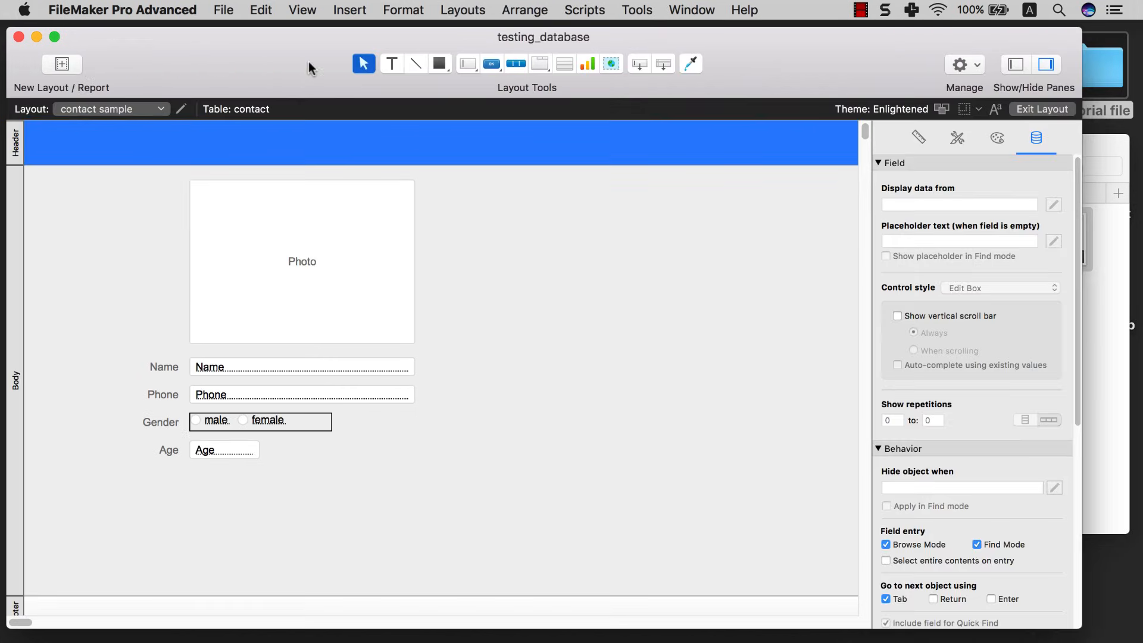
pyautogui.moveTo(123, 246); pyautogui.dragTo(331, 459)
pyautogui.moveTo(298, 293); pyautogui.dragTo(438, 276)
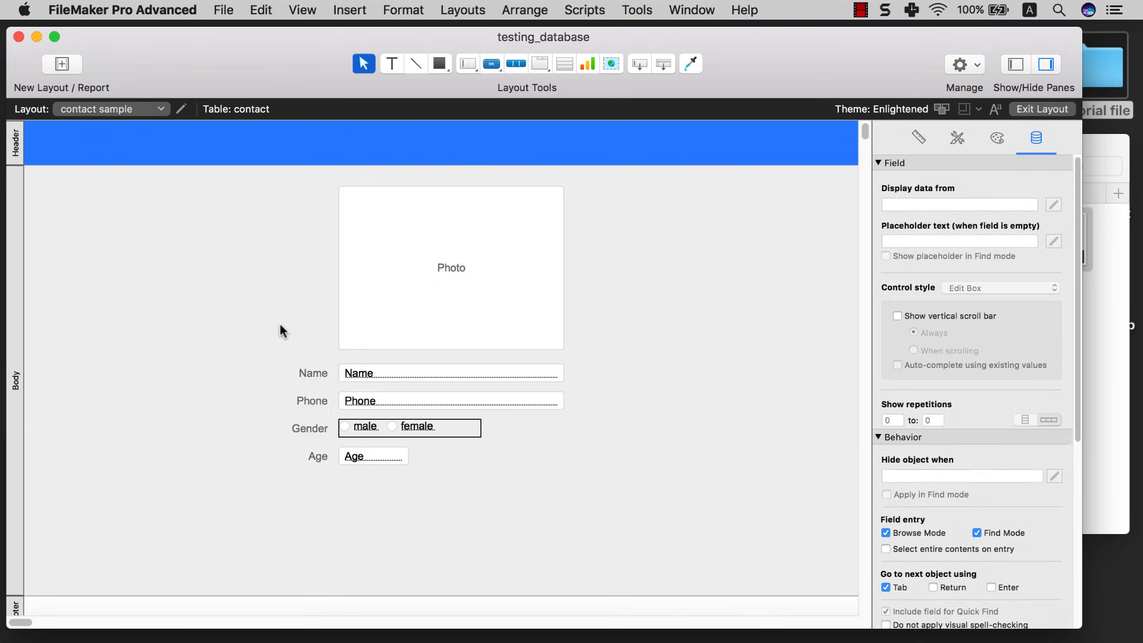
# - Move the Name, Phone, Gender and Age fields with their labels right until the Gender label lines up with the photo's left edge
pyautogui.moveTo(275, 355); pyautogui.dragTo(385, 456)
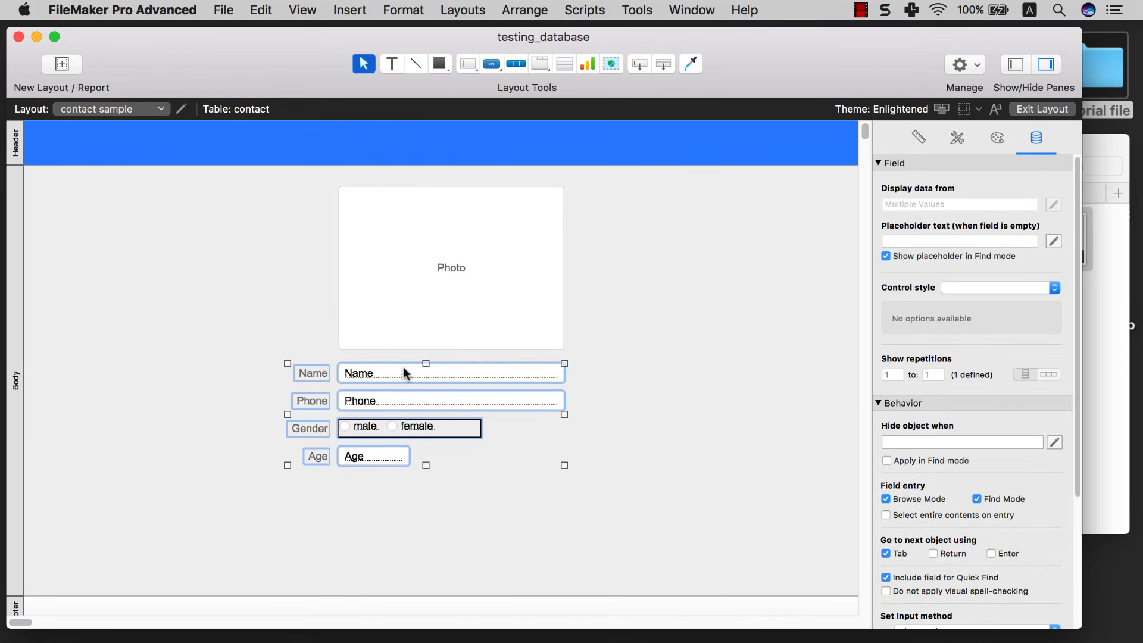
pyautogui.moveTo(403, 367); pyautogui.dragTo(452, 370)
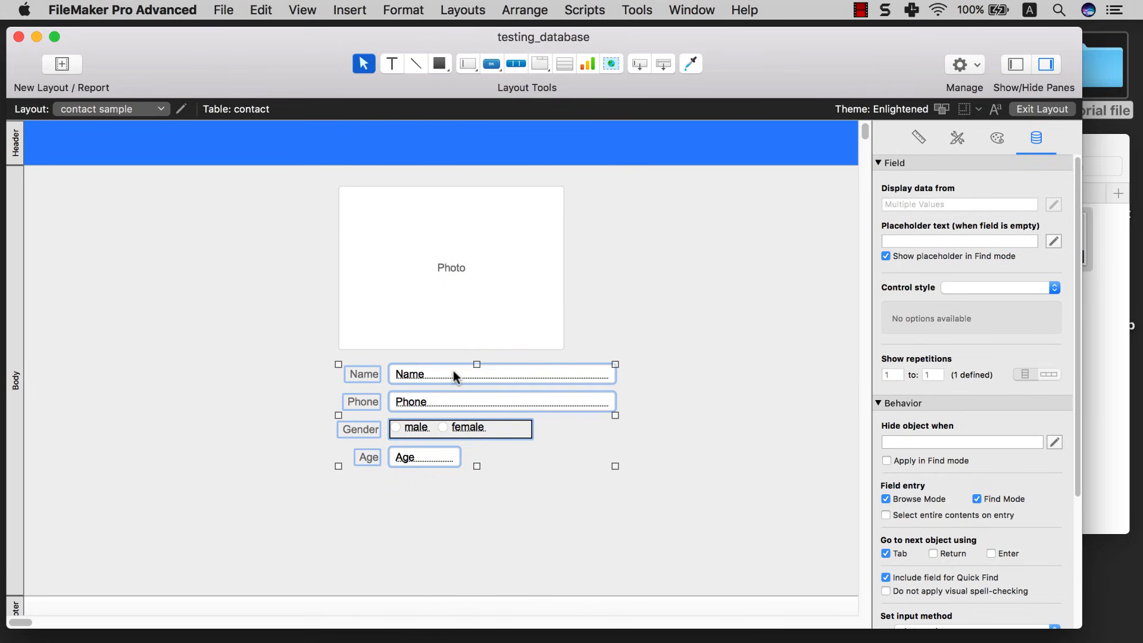
# - Narrow the Name and Phone fields together so their right edges line up with the photo's right edge
pyautogui.click(657, 357)
pyautogui.click(606, 401)
pyautogui.keyDown('shift'); pyautogui.click(605, 377); pyautogui.keyUp('shift')
pyautogui.moveTo(614, 387); pyautogui.dragTo(565, 387)
pyautogui.click(603, 349)
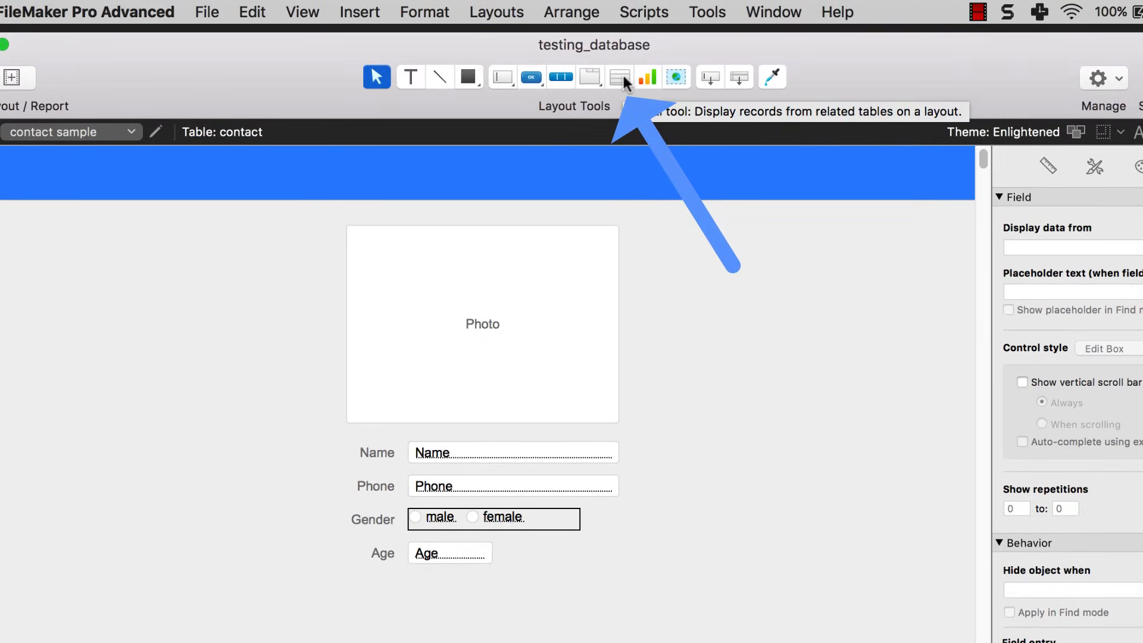
# - Draw a tall portal of about 17 rows in the empty body area left of the photo, showing records from Current Table ("contact")
pyautogui.click(622, 76)
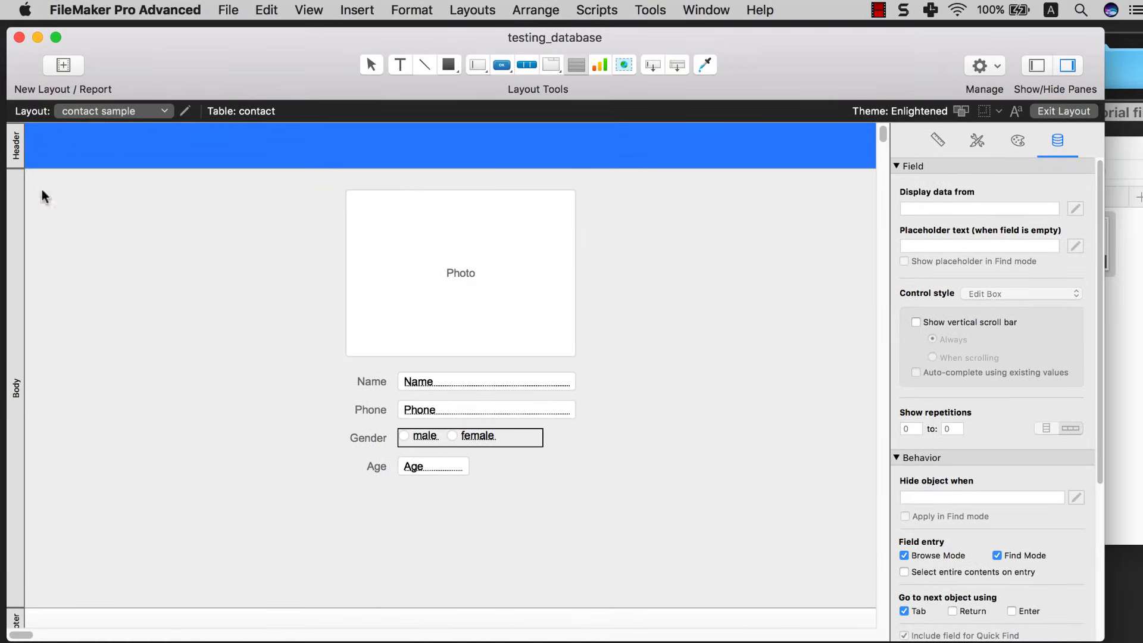
pyautogui.moveTo(41, 189); pyautogui.dragTo(323, 577)
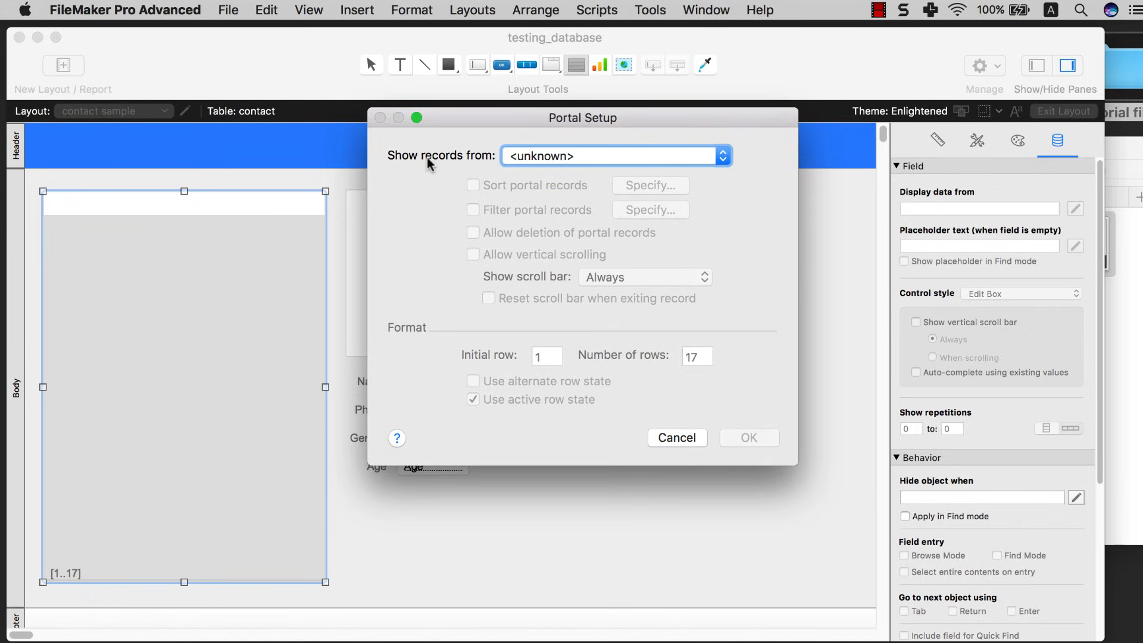
pyautogui.click(535, 158)
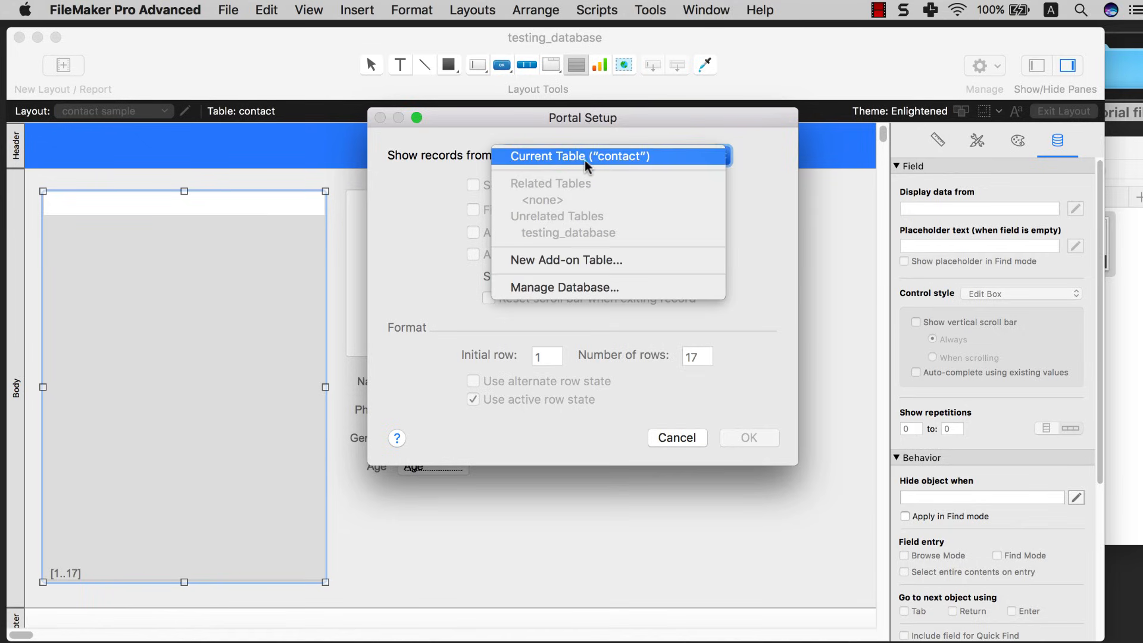
pyautogui.click(627, 157)
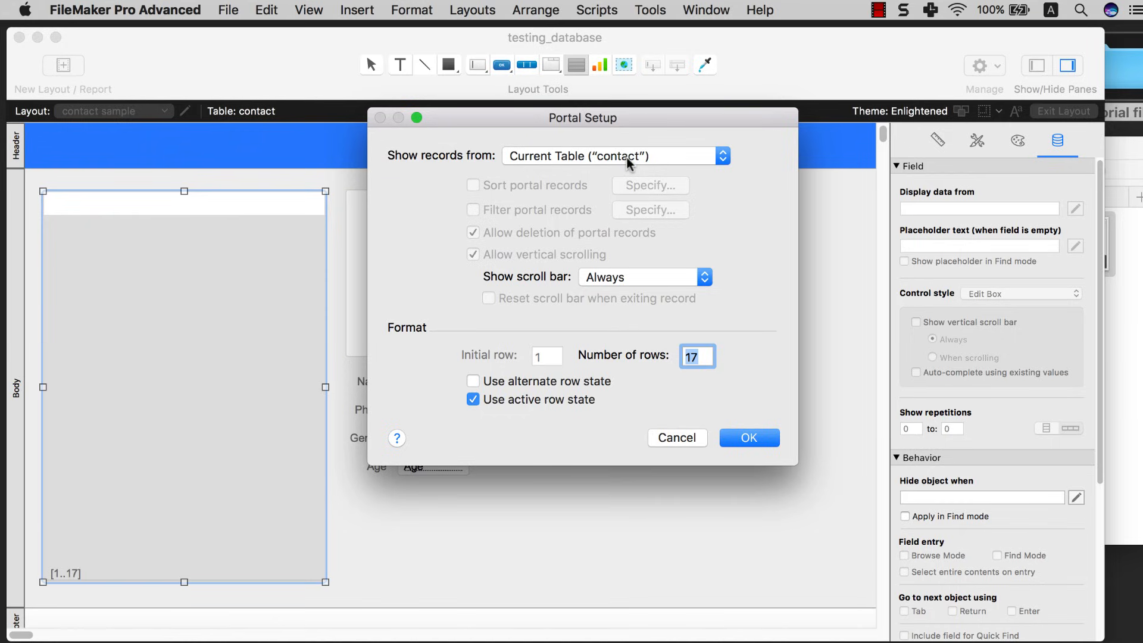
pyautogui.click(749, 438)
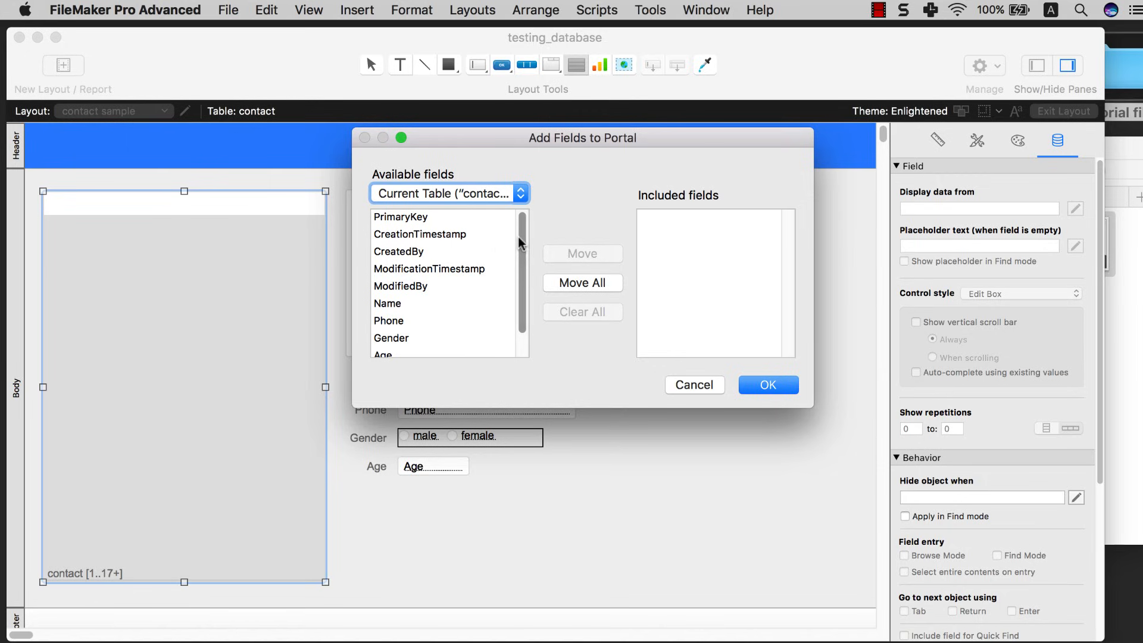
# - Add the Name, Gender and Age fields from the contact table to the new portal
pyautogui.moveTo(519, 236); pyautogui.dragTo(520, 275)
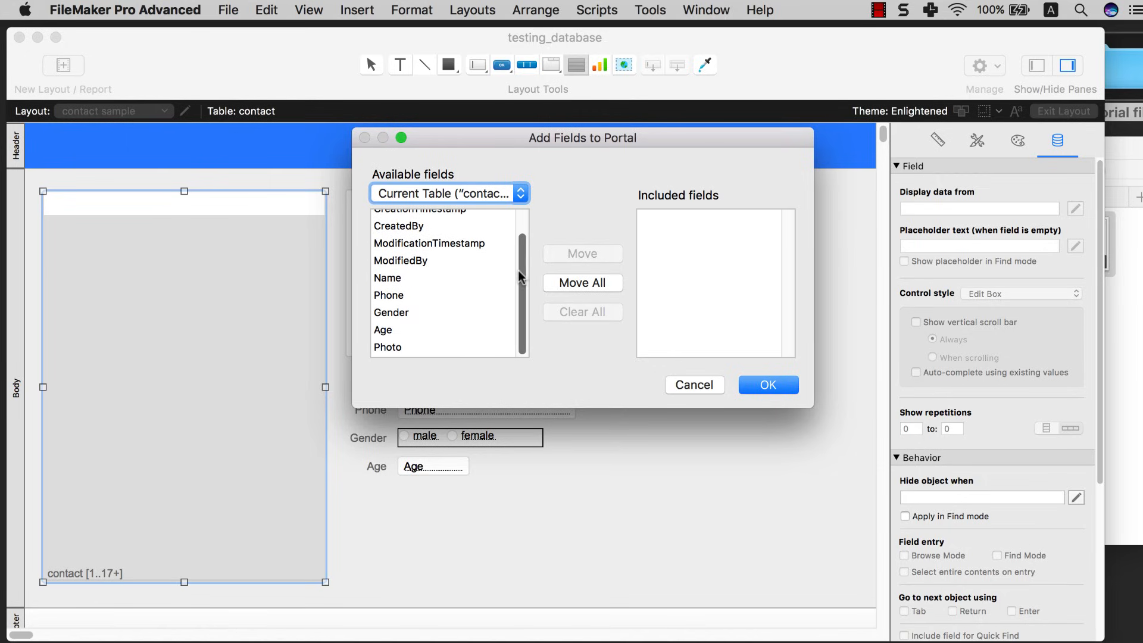
pyautogui.doubleClick(426, 281)
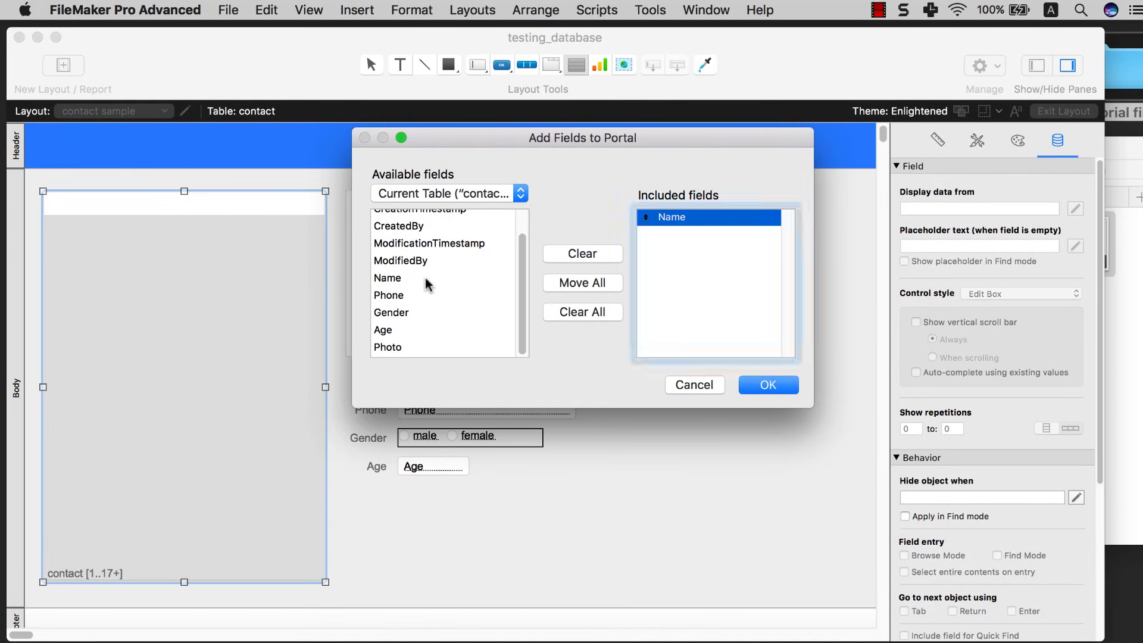
pyautogui.doubleClick(416, 313)
pyautogui.doubleClick(410, 329)
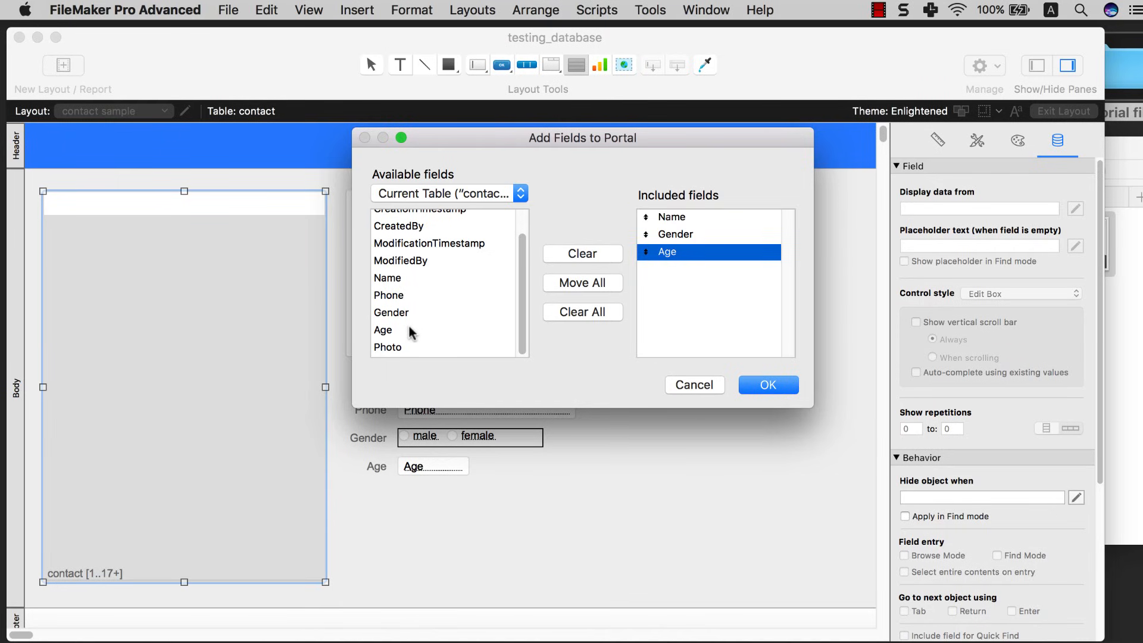
pyautogui.click(766, 385)
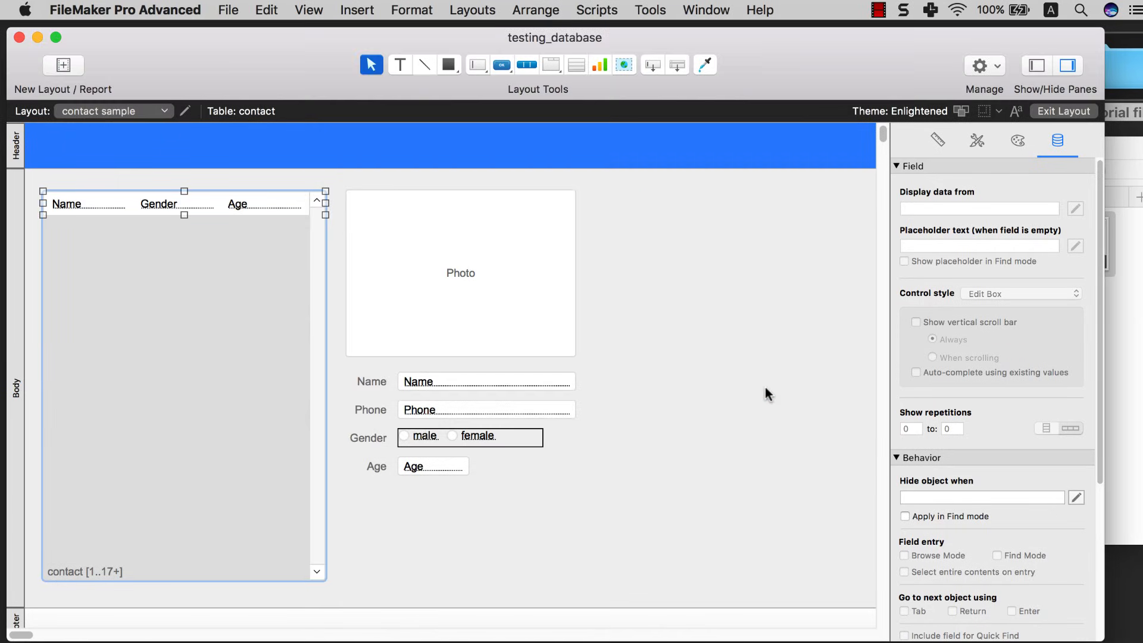
pyautogui.click(748, 388)
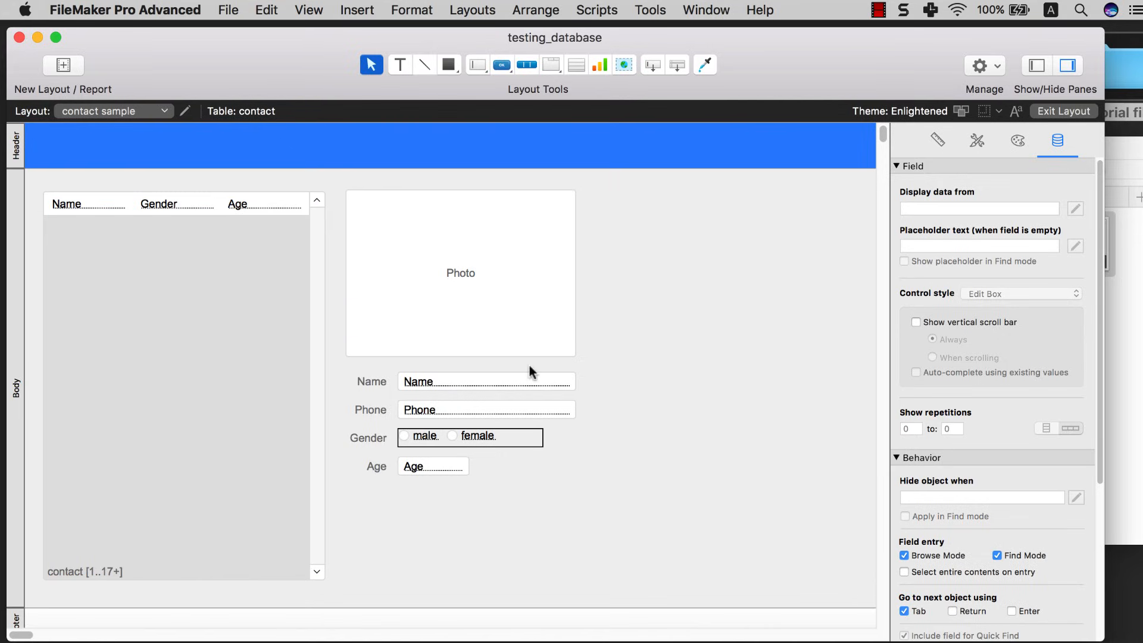
# - Examine the portal and the data source of each of its Name, Gender and Age fields
pyautogui.click(271, 274)
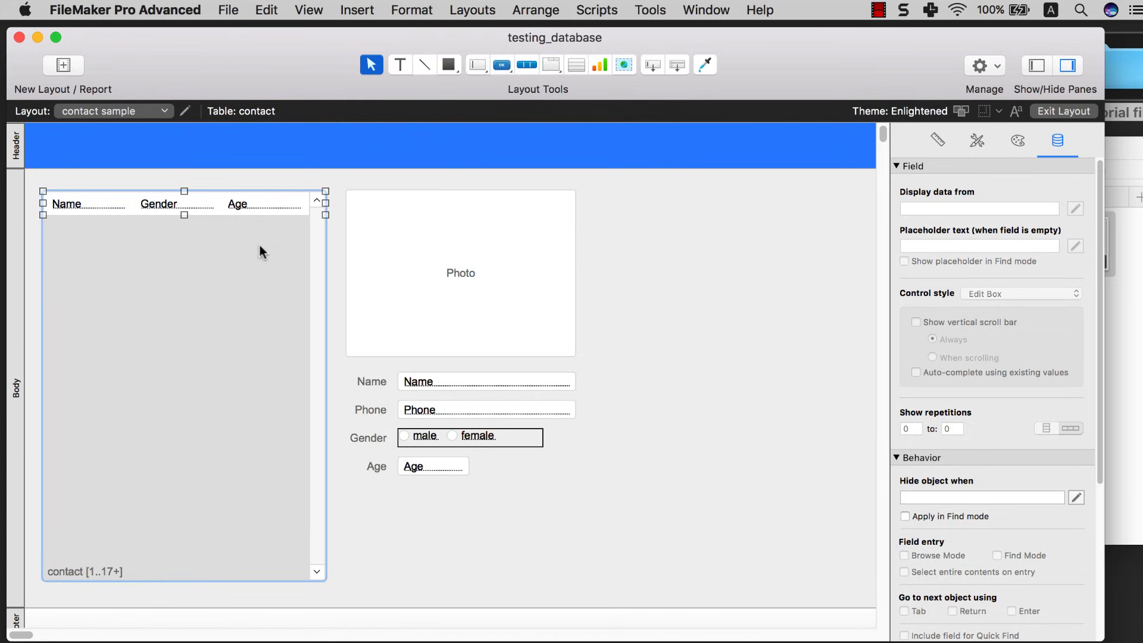
pyautogui.click(217, 180)
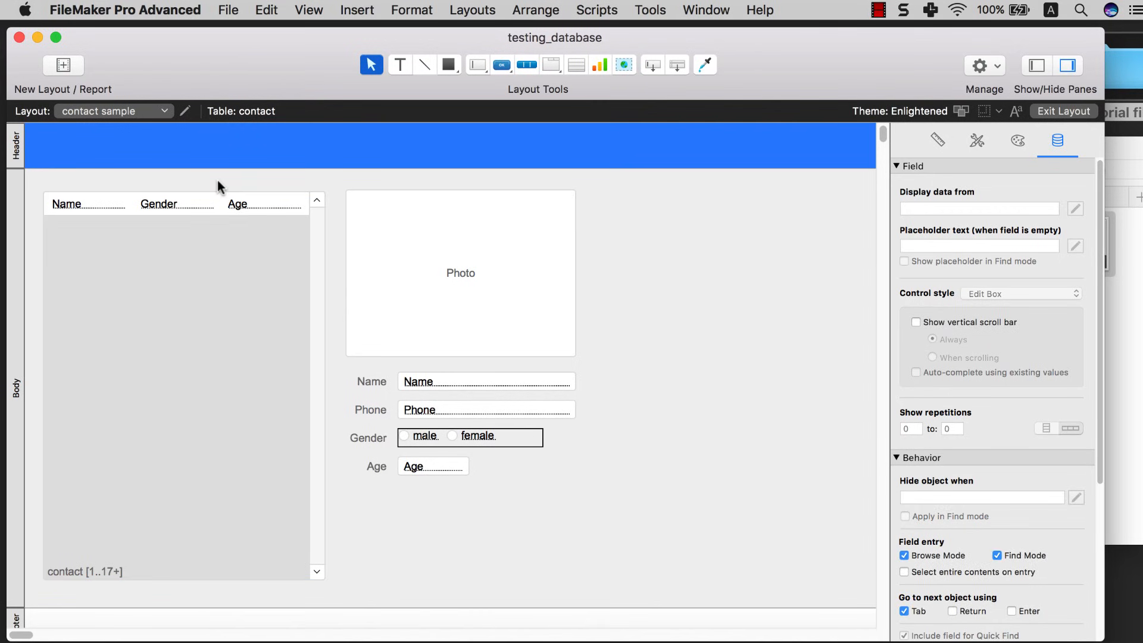
pyautogui.click(99, 207)
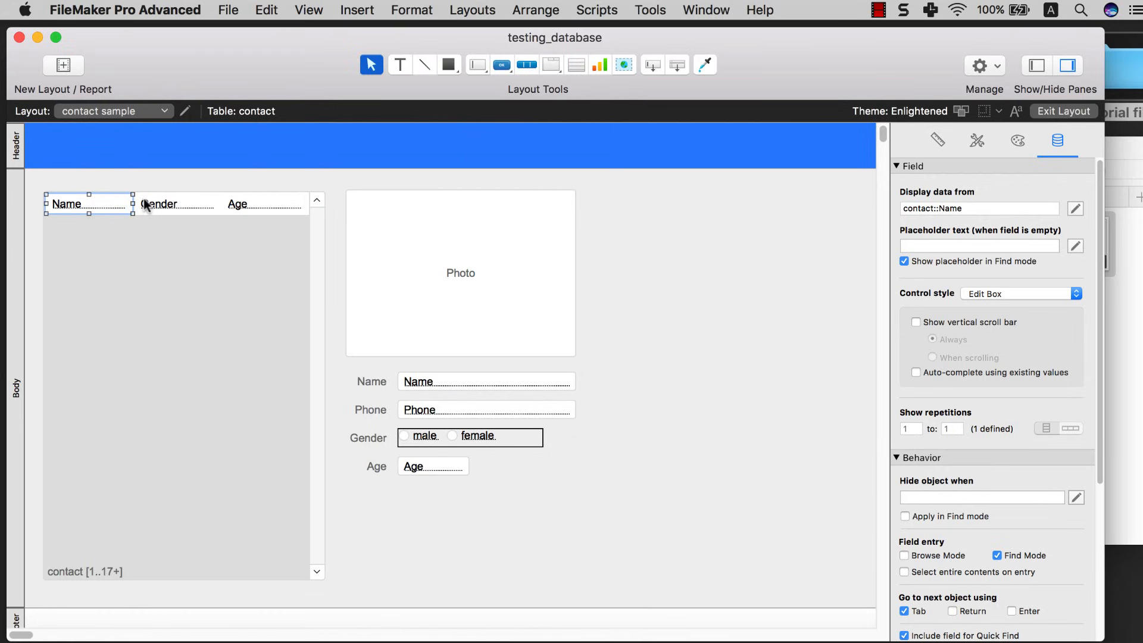
pyautogui.click(166, 228)
pyautogui.click(114, 202)
pyautogui.click(172, 203)
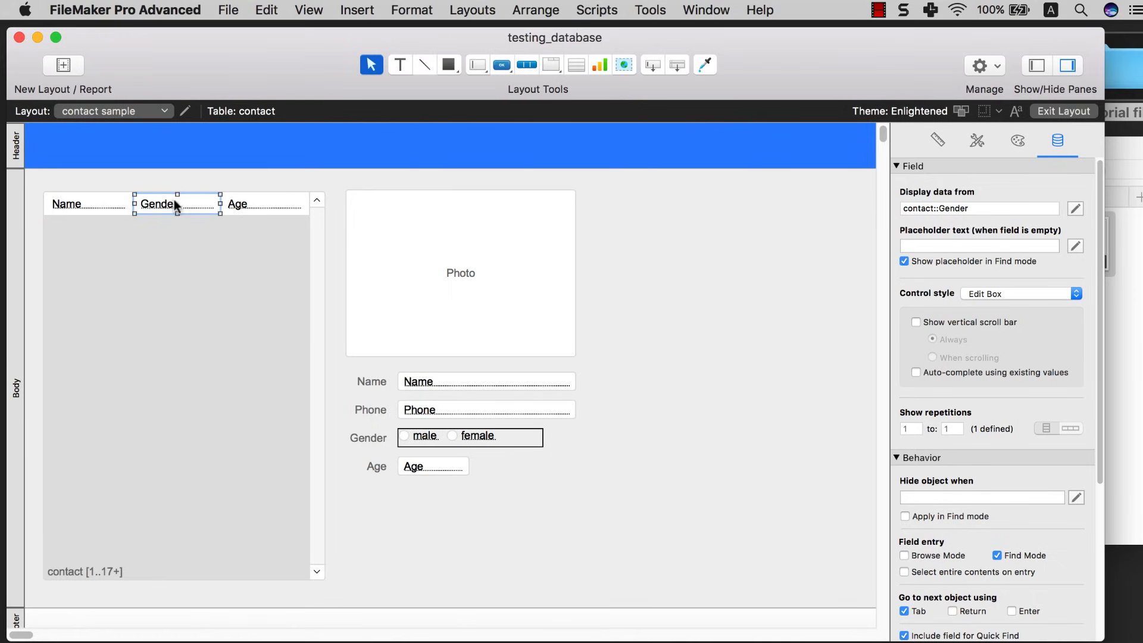
pyautogui.click(236, 205)
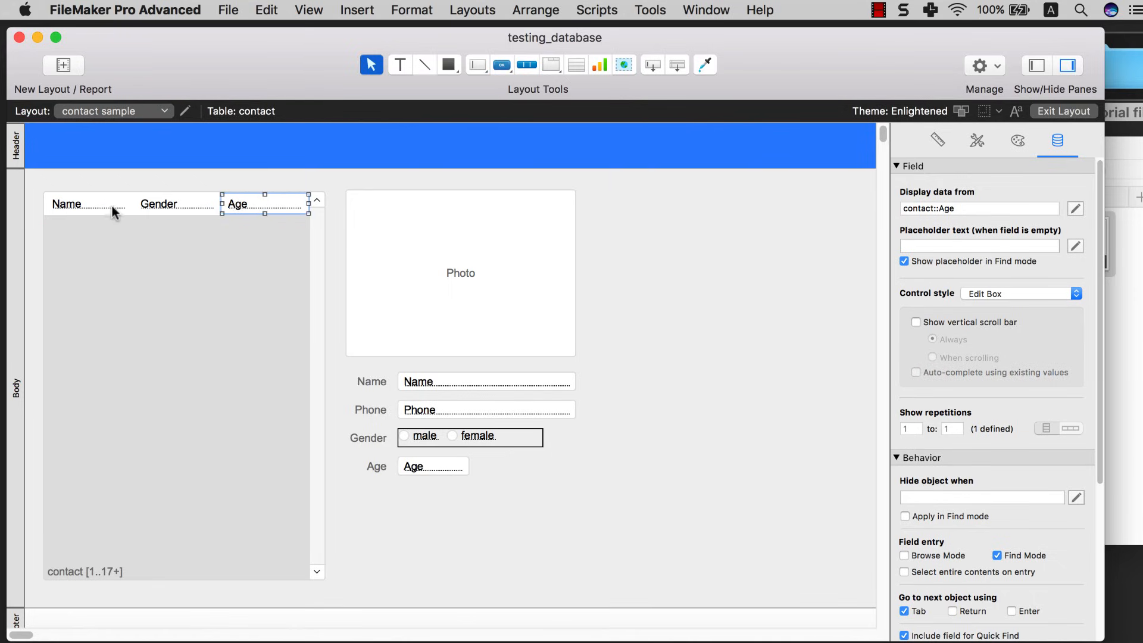
# - Switch to Browse mode and go through the portal's rows to check the record shown in the detail fields for each
pyautogui.click(321, 10)
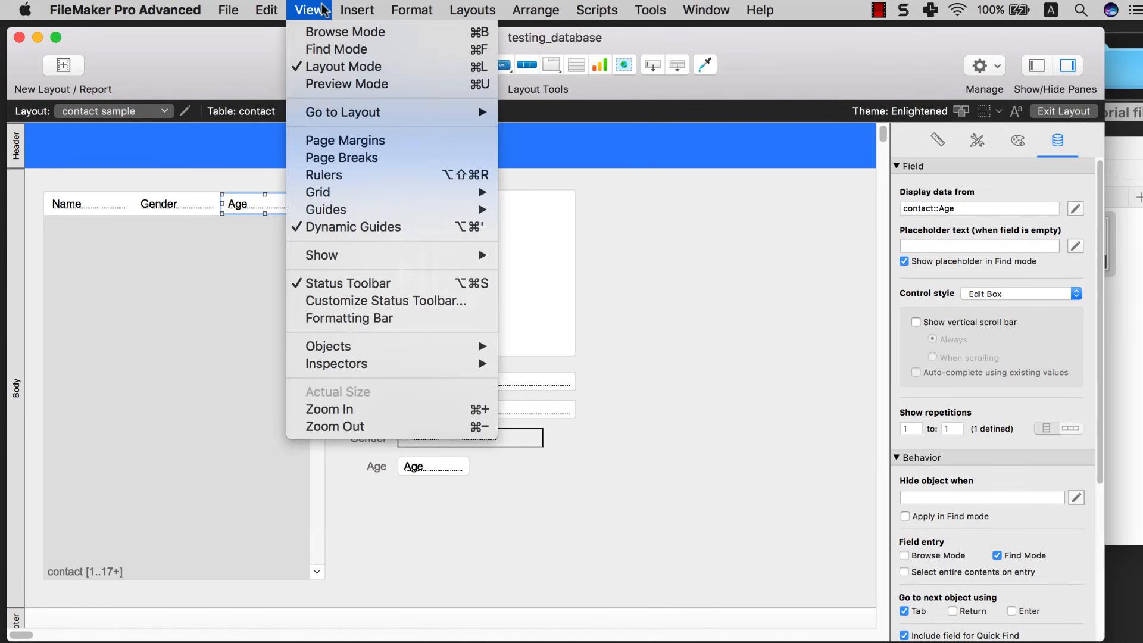
pyautogui.click(321, 33)
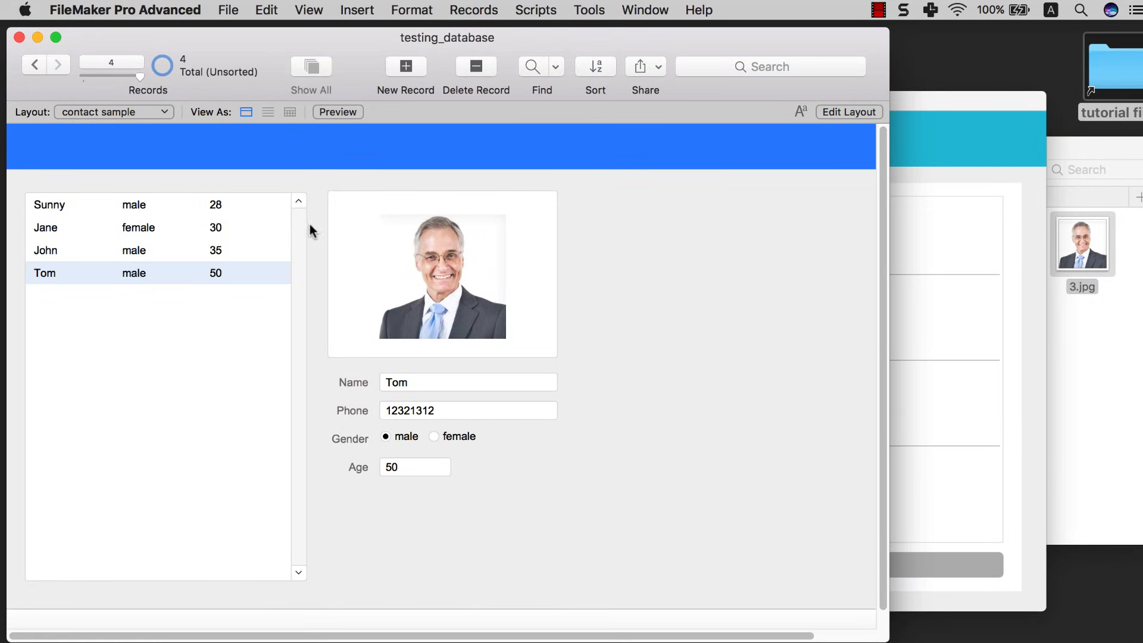
pyautogui.click(161, 205)
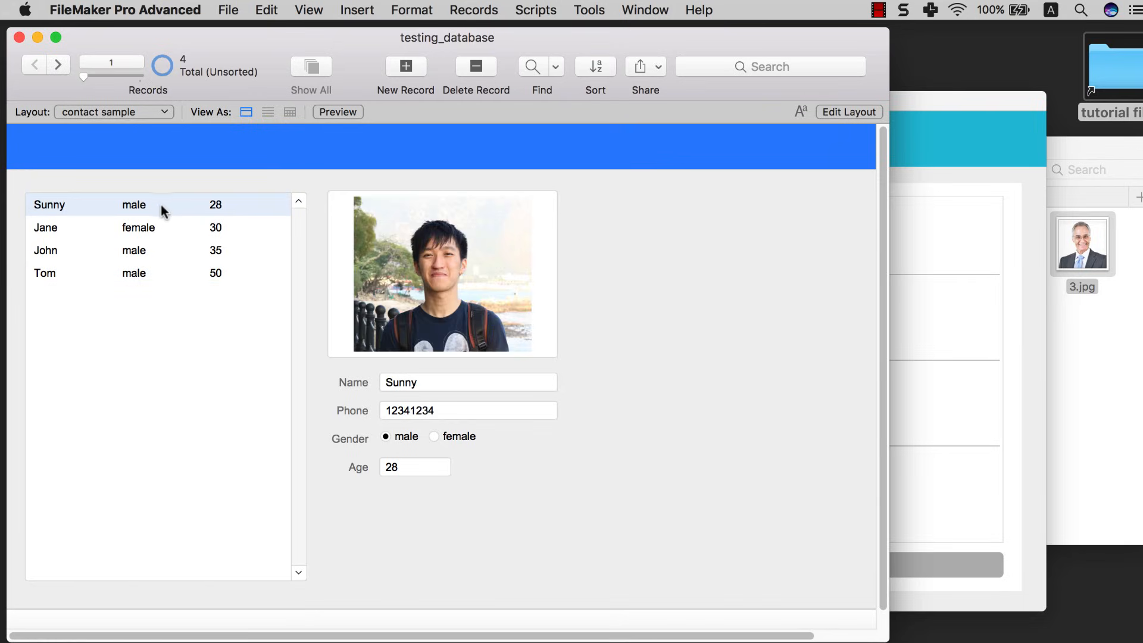
pyautogui.click(158, 227)
pyautogui.click(155, 252)
pyautogui.click(155, 275)
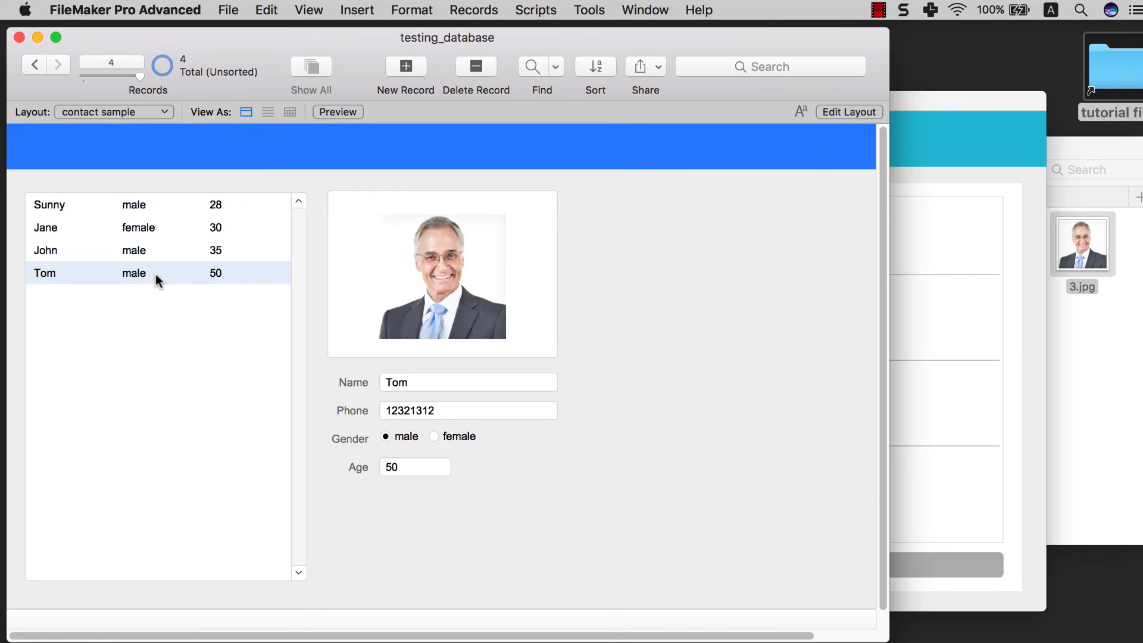
pyautogui.click(158, 252)
pyautogui.click(169, 229)
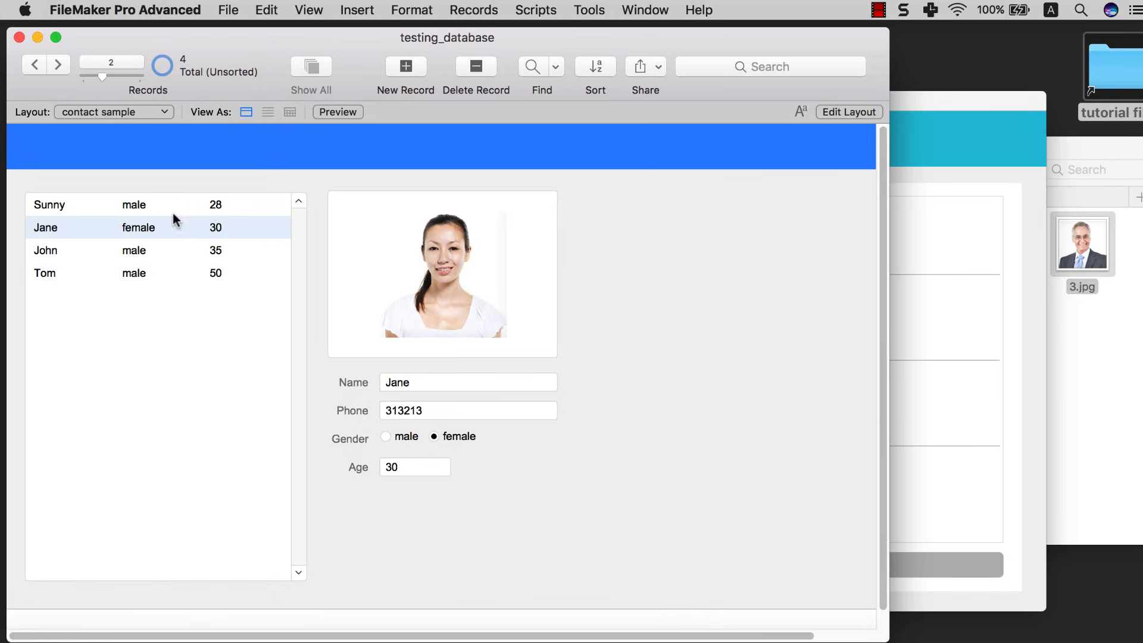
pyautogui.click(136, 205)
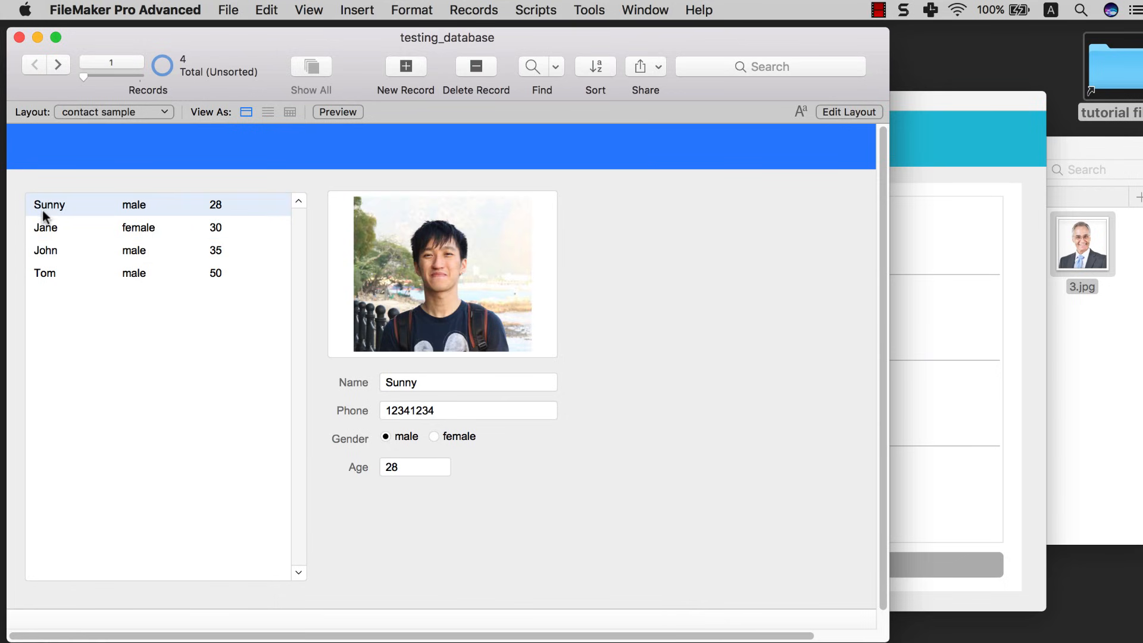
pyautogui.click(180, 233)
pyautogui.click(176, 257)
pyautogui.click(225, 205)
# - Return to Layout mode and look at the contact list in the finished example window "0301 - File after" for comparison
pyautogui.click(309, 8)
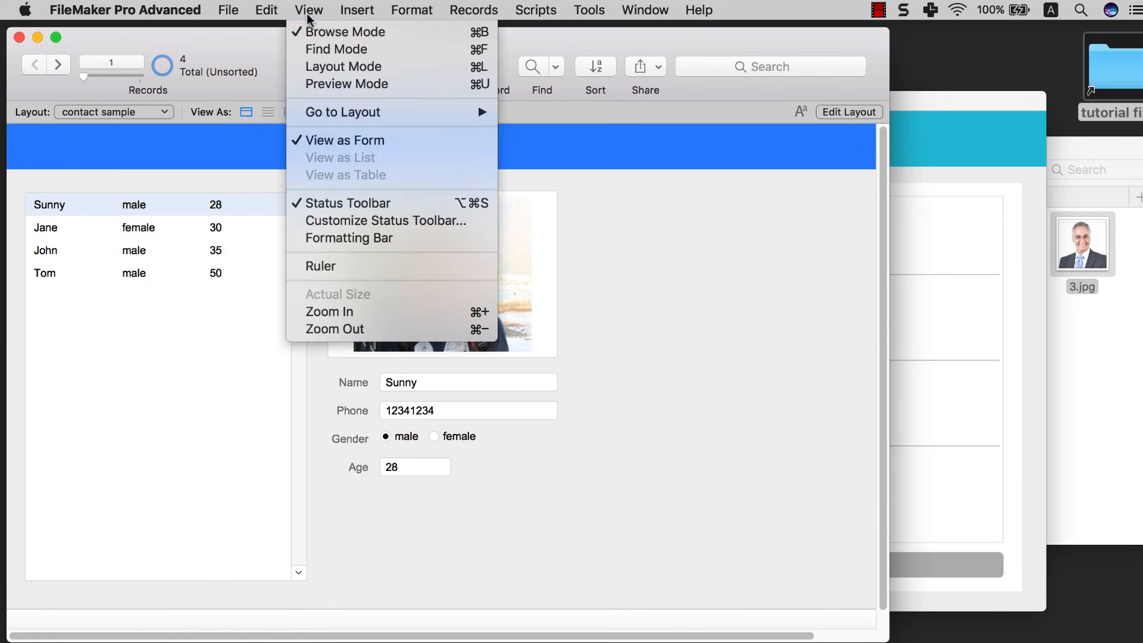
pyautogui.click(310, 67)
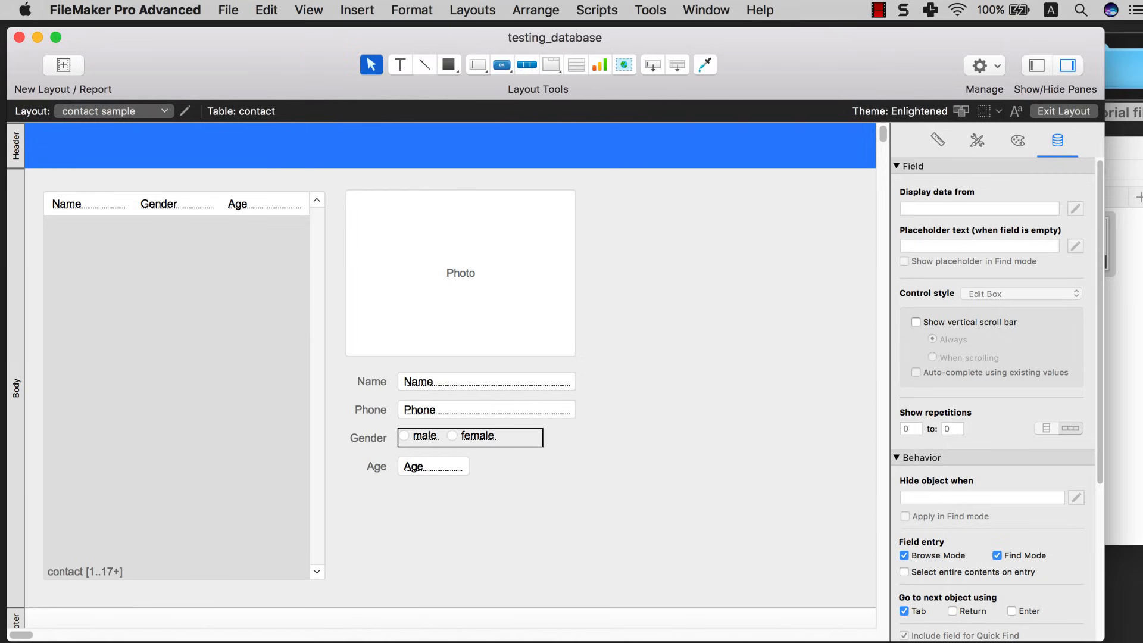
pyautogui.hotkey('ctrl', 'Up')
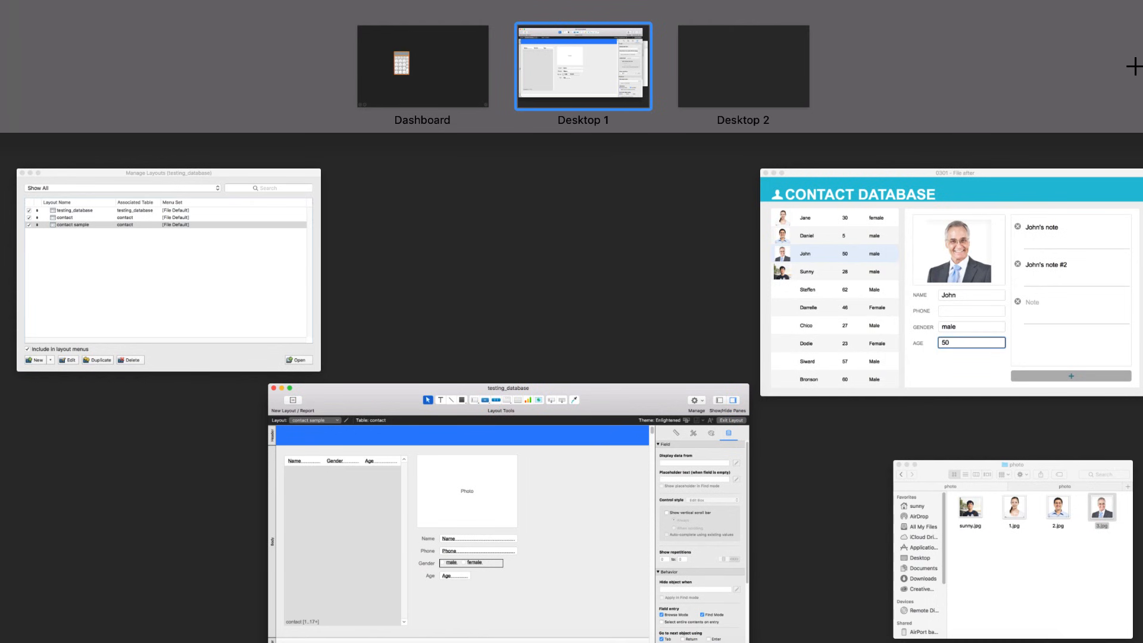
pyautogui.hotkey('ctrl', 'Up')
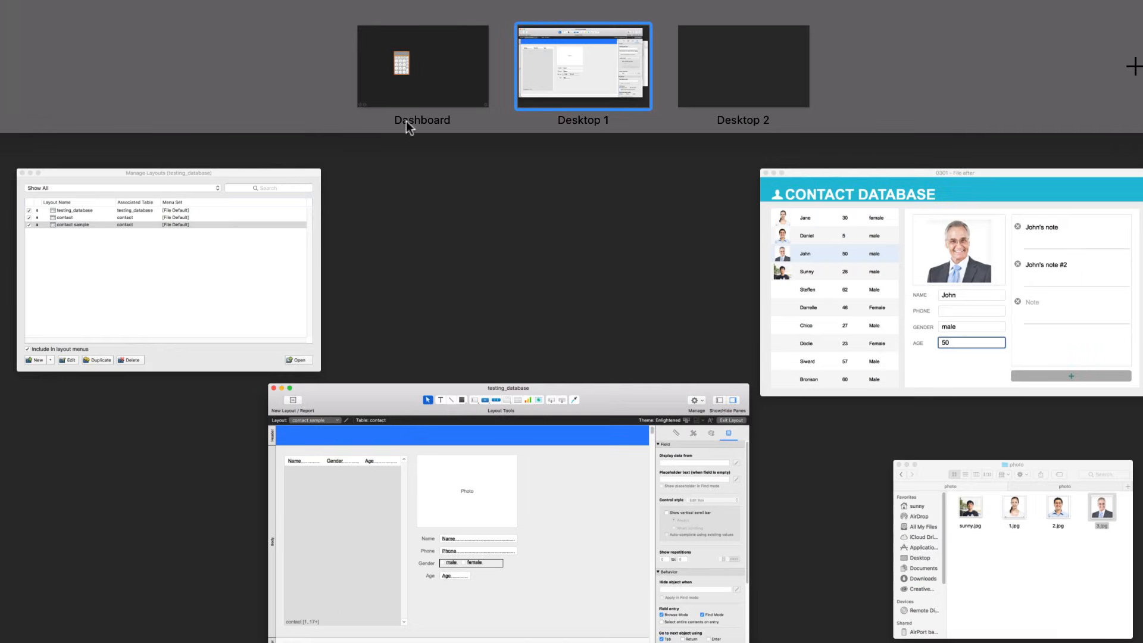
pyautogui.click(861, 187)
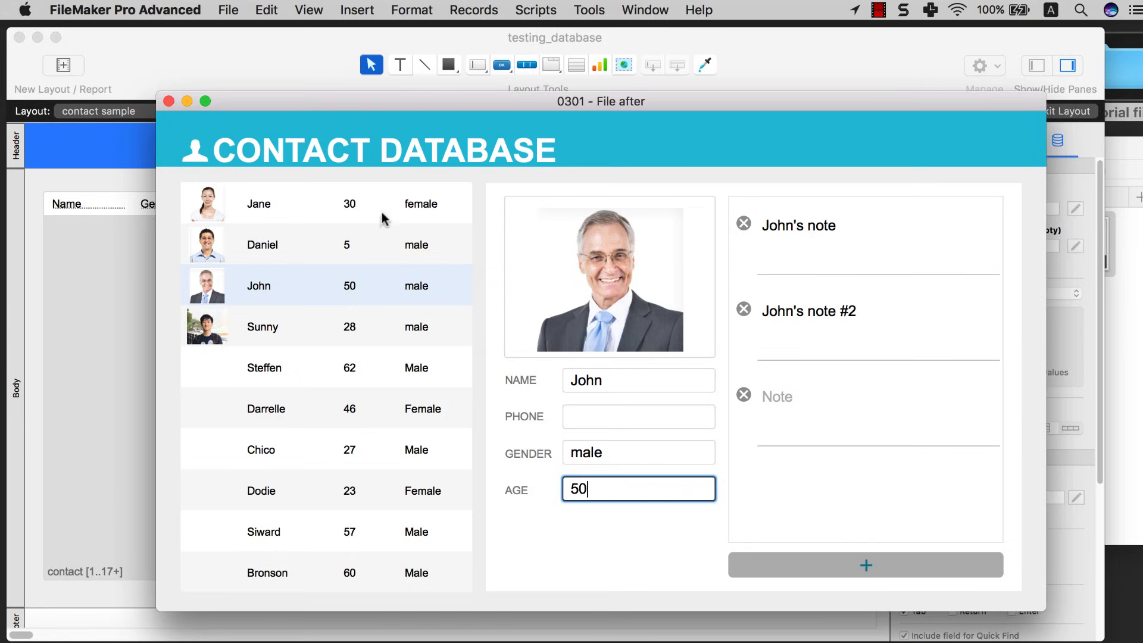
pyautogui.click(102, 352)
# - Set the portal's number of rows to 8 and roughly double the height of its row
pyautogui.click(148, 316)
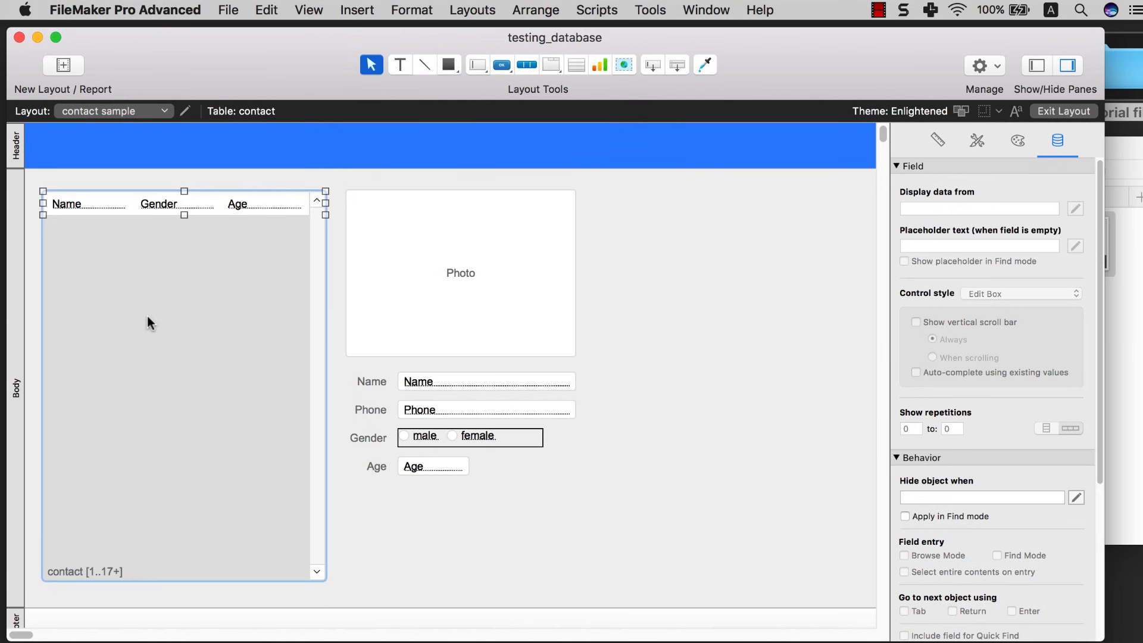
pyautogui.doubleClick(150, 305)
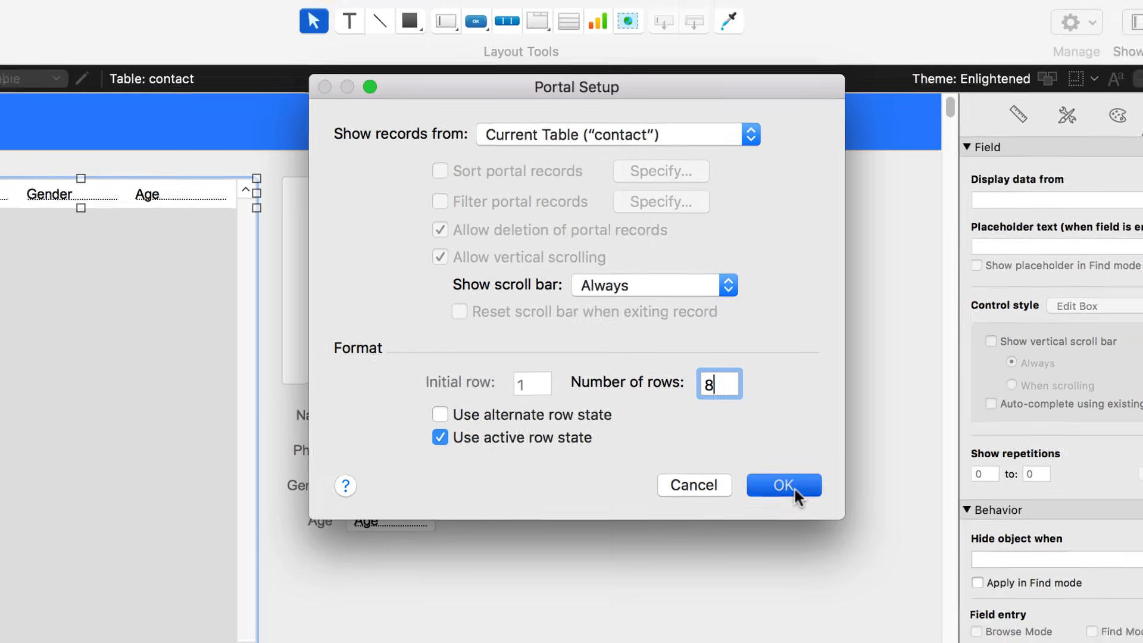
pyautogui.click(797, 496)
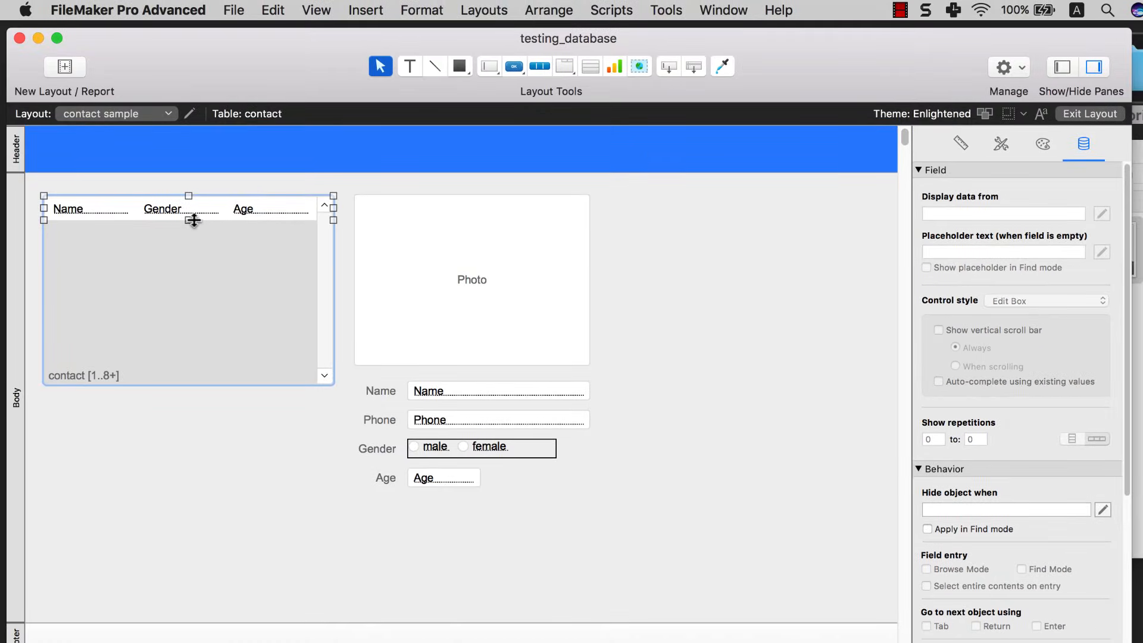
pyautogui.moveTo(181, 219); pyautogui.dragTo(190, 246)
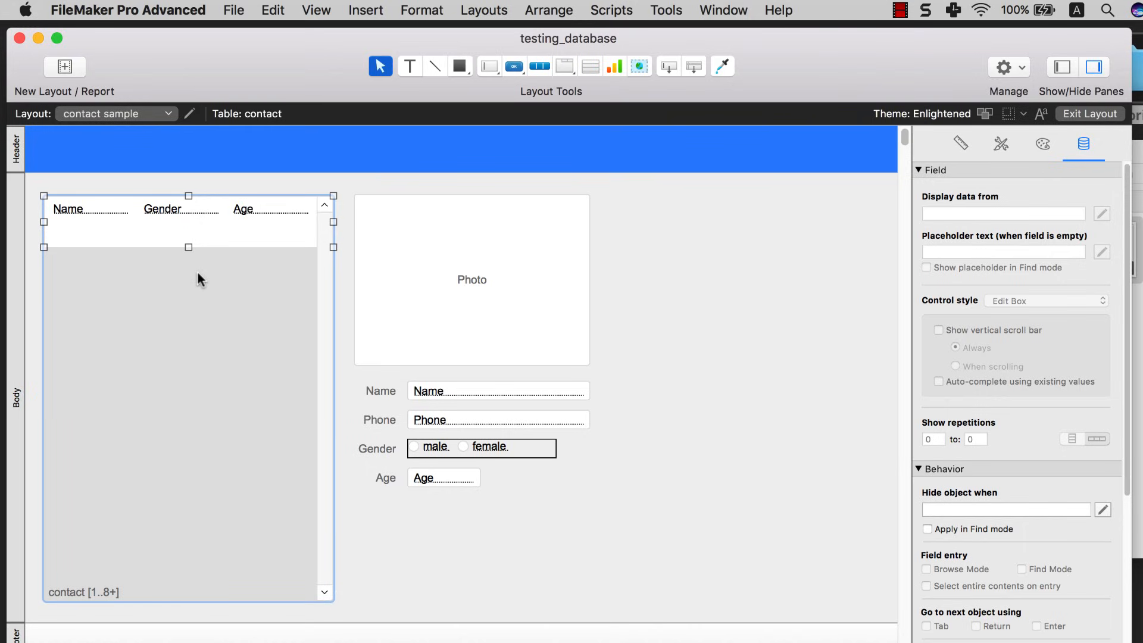
# - Shift the large photo and the contact detail fields further right, and widen the portal into the freed space
pyautogui.click(93, 217)
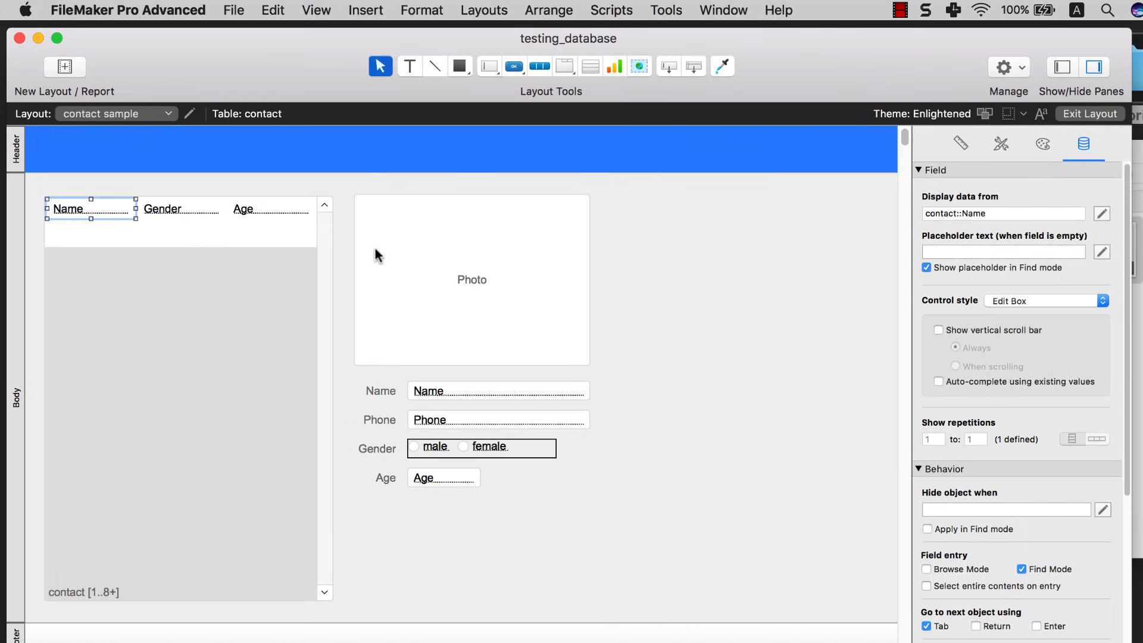
pyautogui.moveTo(345, 224); pyautogui.dragTo(541, 476)
pyautogui.moveTo(499, 285); pyautogui.dragTo(559, 287)
pyautogui.click(307, 272)
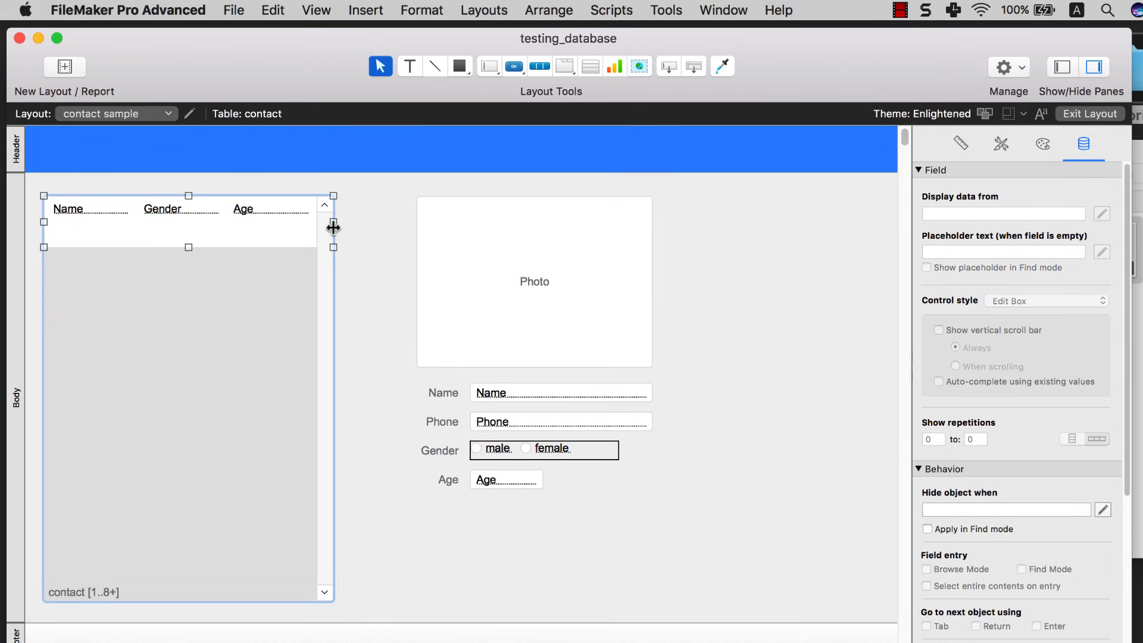
pyautogui.moveTo(333, 222); pyautogui.dragTo(391, 224)
# - Reposition the Age, Gender and Name fields to the right within the portal row, vertically centred, leaving space before Name
pyautogui.moveTo(269, 213); pyautogui.dragTo(312, 221)
pyautogui.click(210, 208)
pyautogui.moveTo(210, 206); pyautogui.dragTo(265, 219)
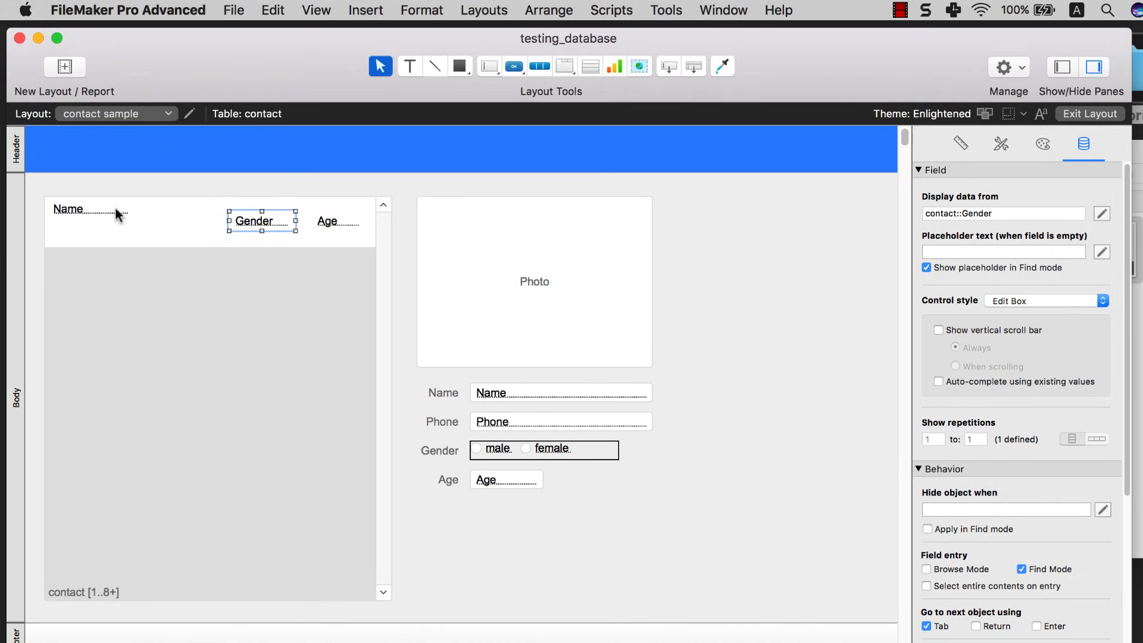
pyautogui.moveTo(113, 206); pyautogui.dragTo(218, 220)
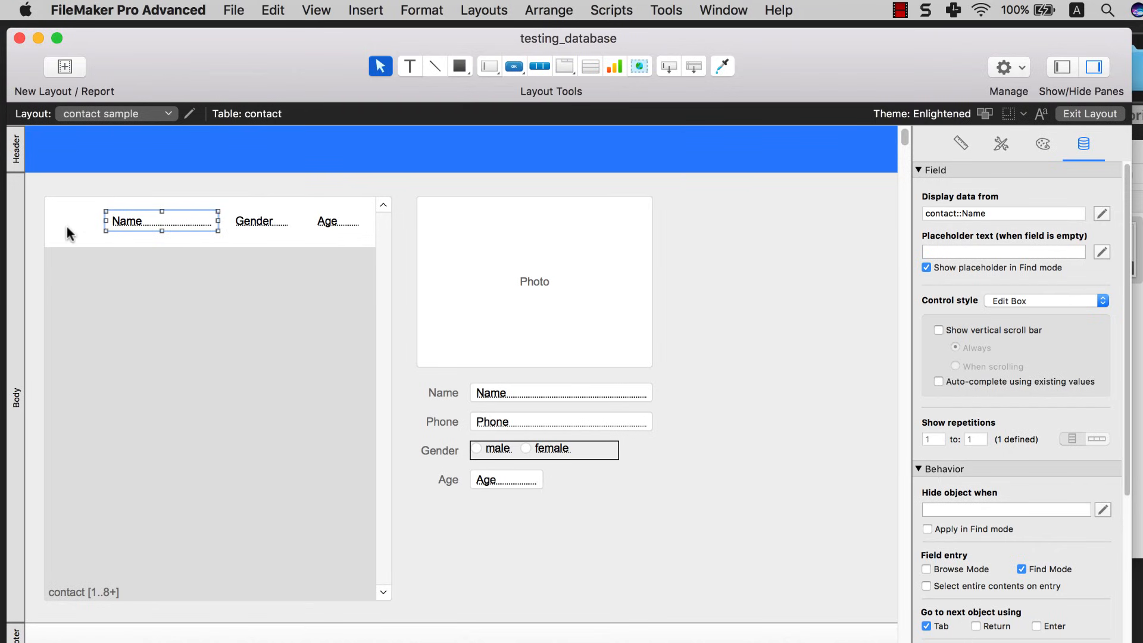
# - Draw a Photo field from the contact table before Name in the portal row, and move its label above the portal
pyautogui.click(488, 63)
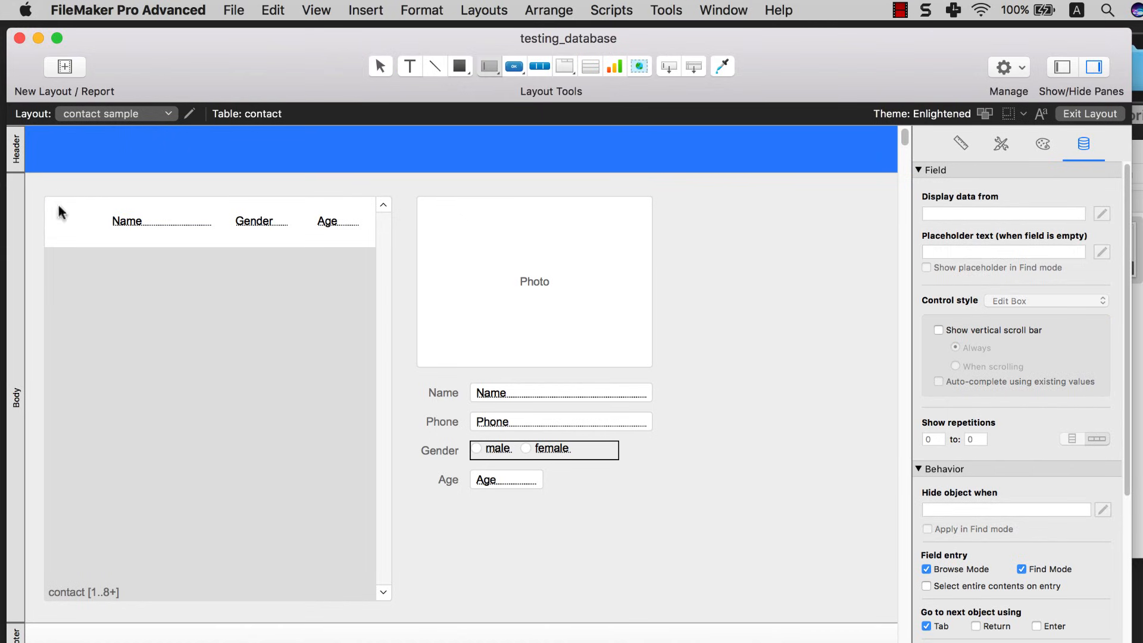
pyautogui.moveTo(51, 202); pyautogui.dragTo(100, 242)
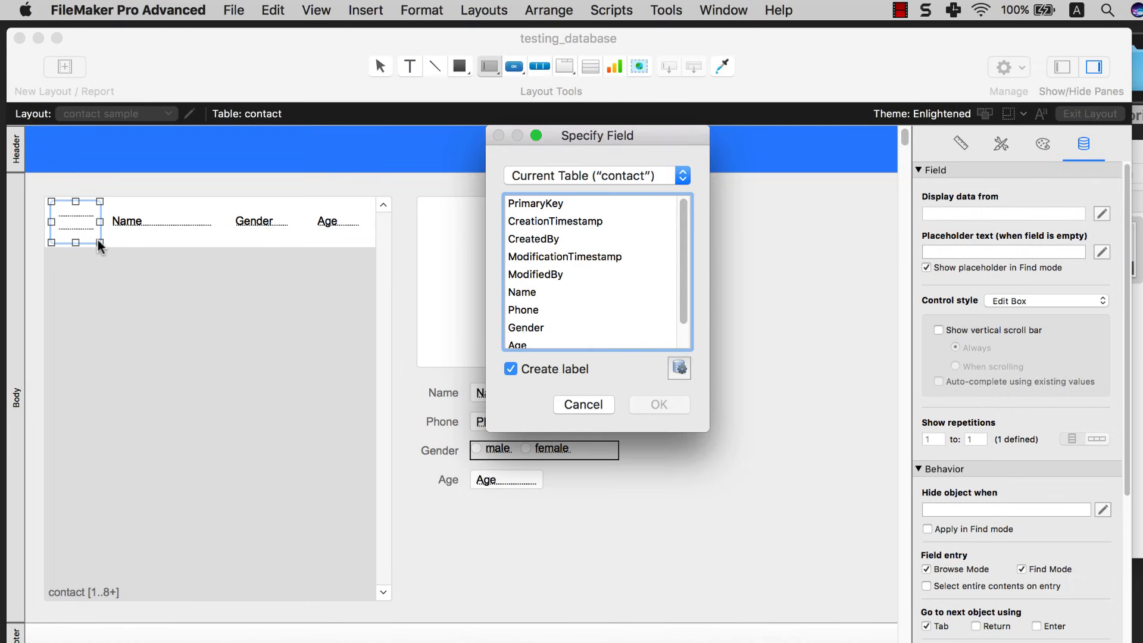
pyautogui.scroll(-2, 523, 303)
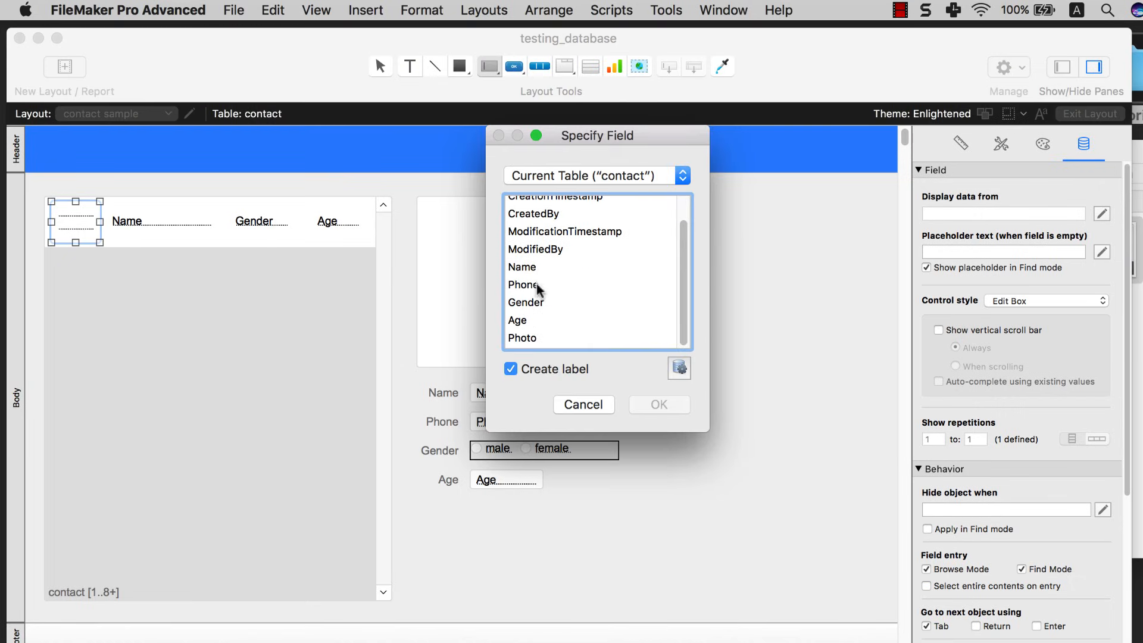
pyautogui.click(631, 182)
pyautogui.click(630, 177)
pyautogui.click(540, 337)
pyautogui.doubleClick(540, 336)
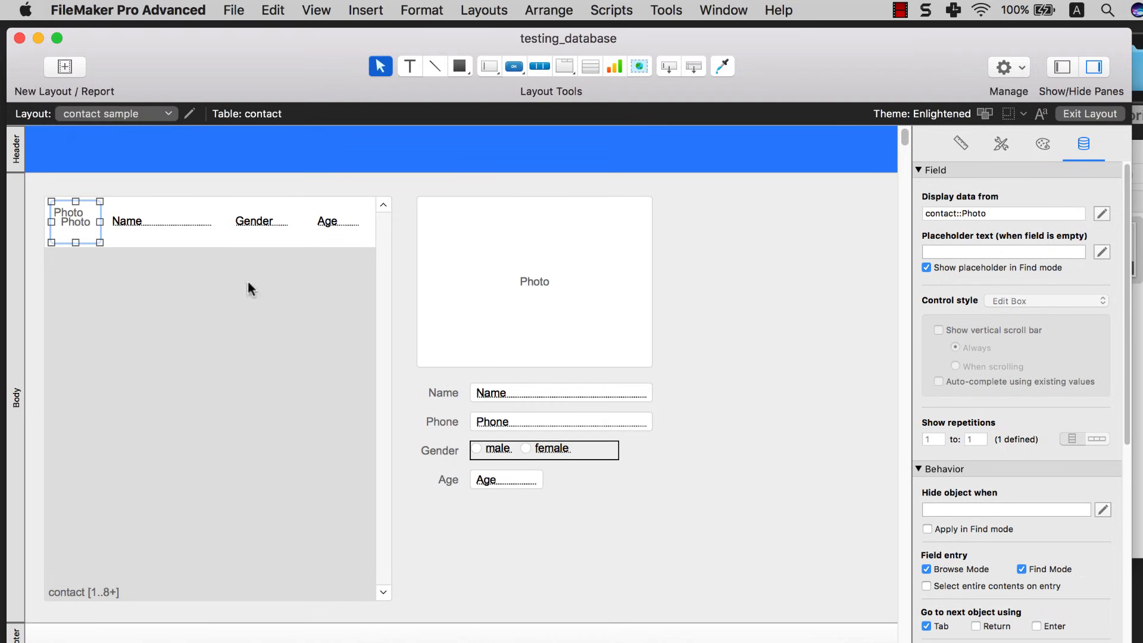
pyautogui.click(81, 222)
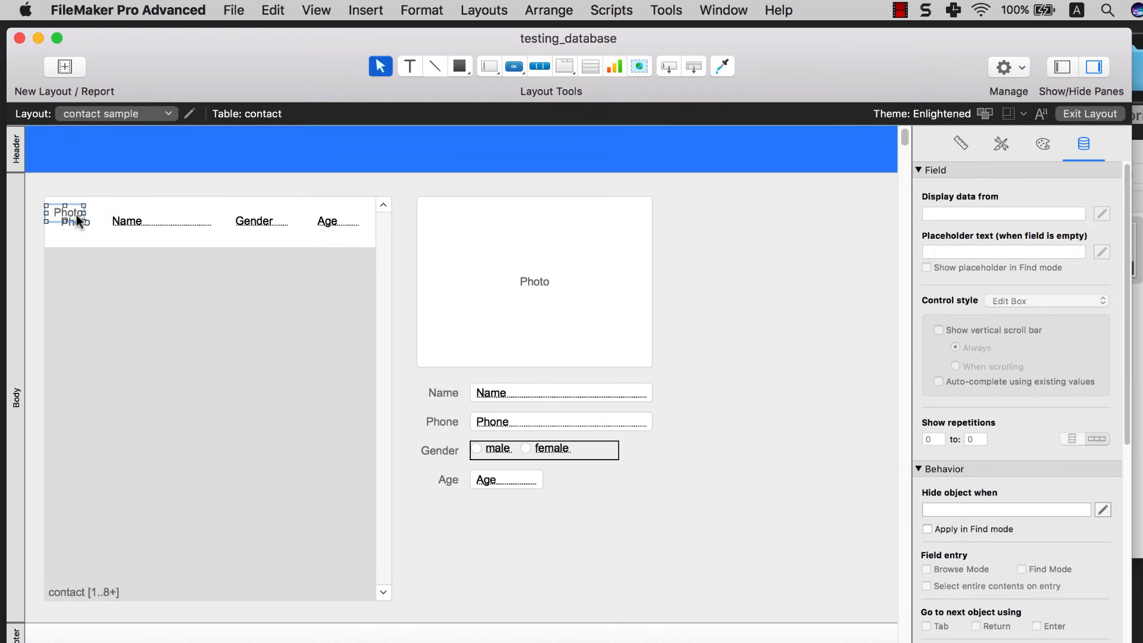
pyautogui.moveTo(77, 217); pyautogui.dragTo(96, 185)
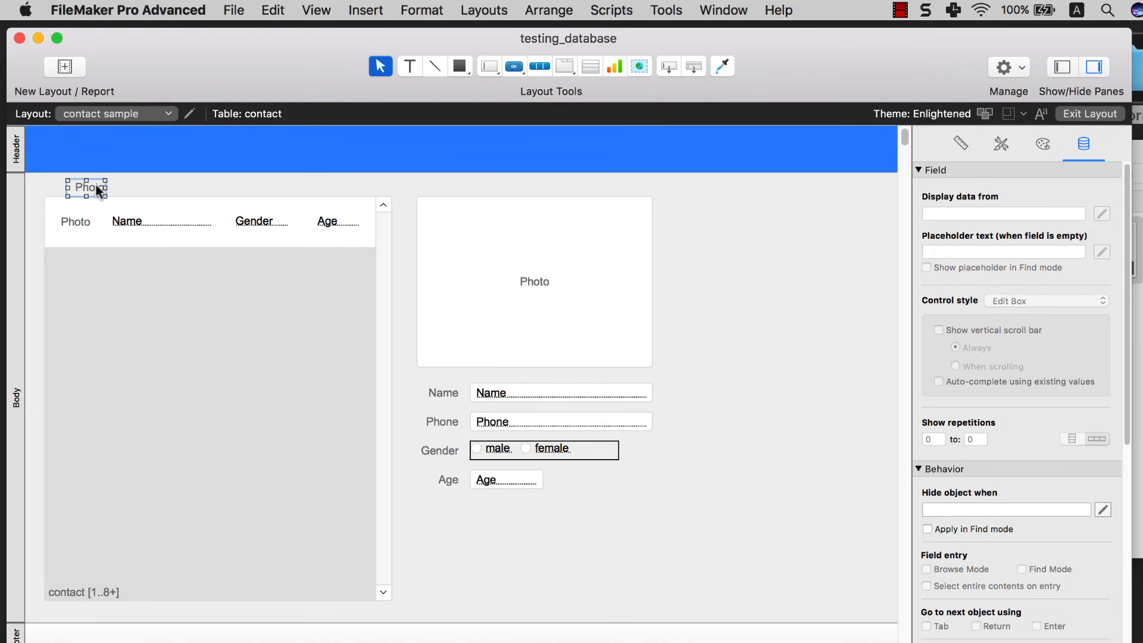
# - Delete the Photo label above the portal and view the contact sample layout in Browse mode
pyautogui.press('Delete')
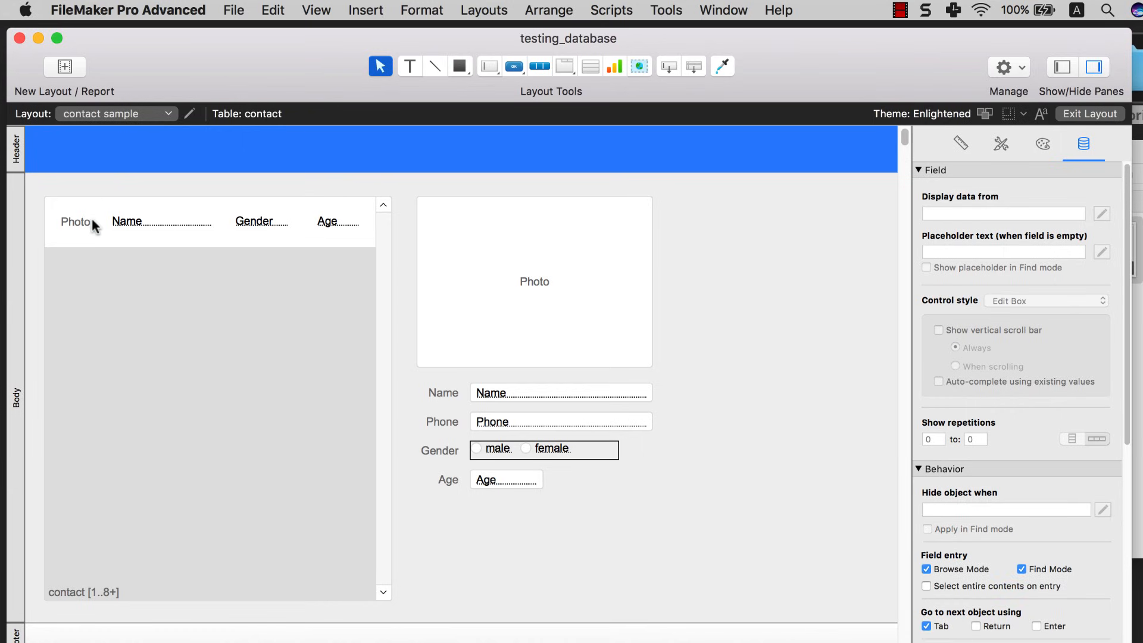
pyautogui.click(325, 12)
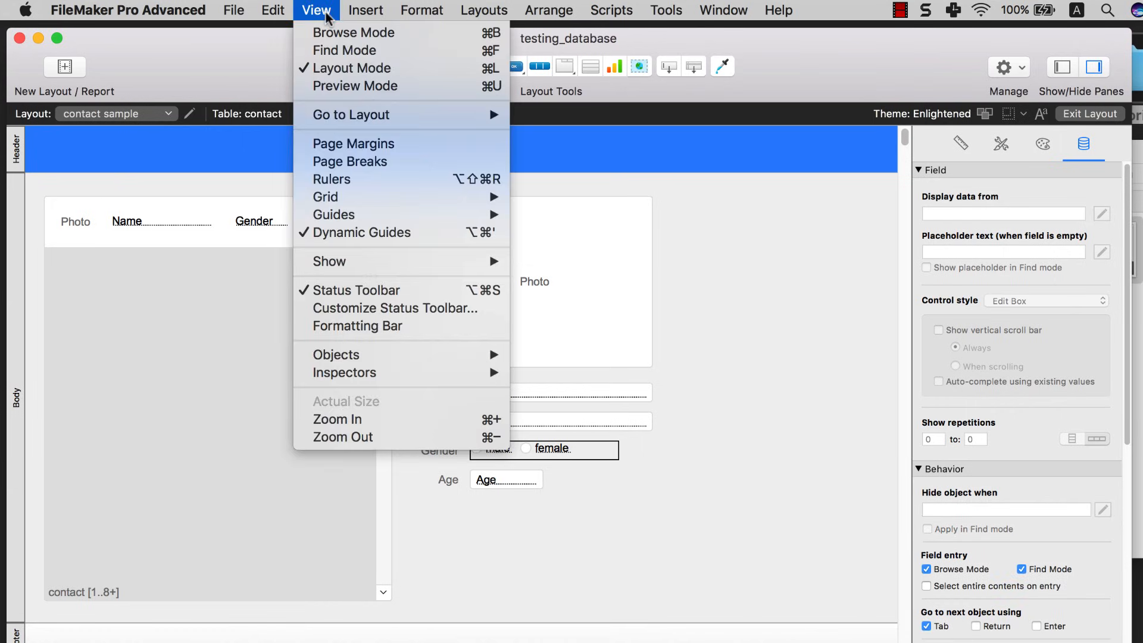
pyautogui.click(329, 34)
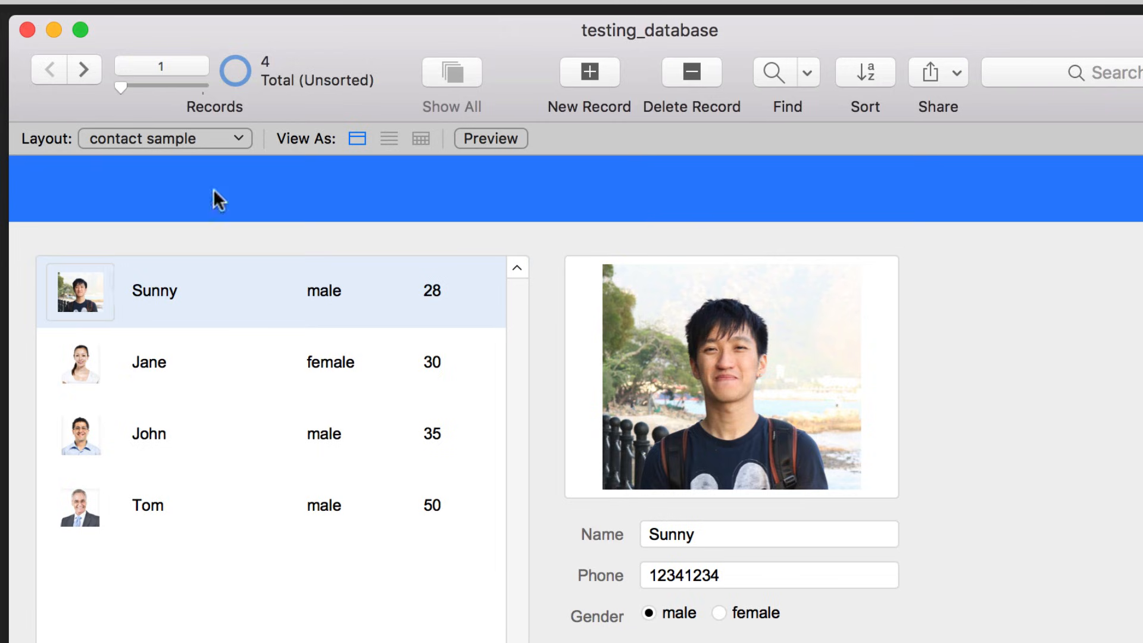
# - Return to Layout mode and set the portal's Photo field padding to 0 at the top, left, right and bottom
pyautogui.click(426, 2)
pyautogui.click(445, 68)
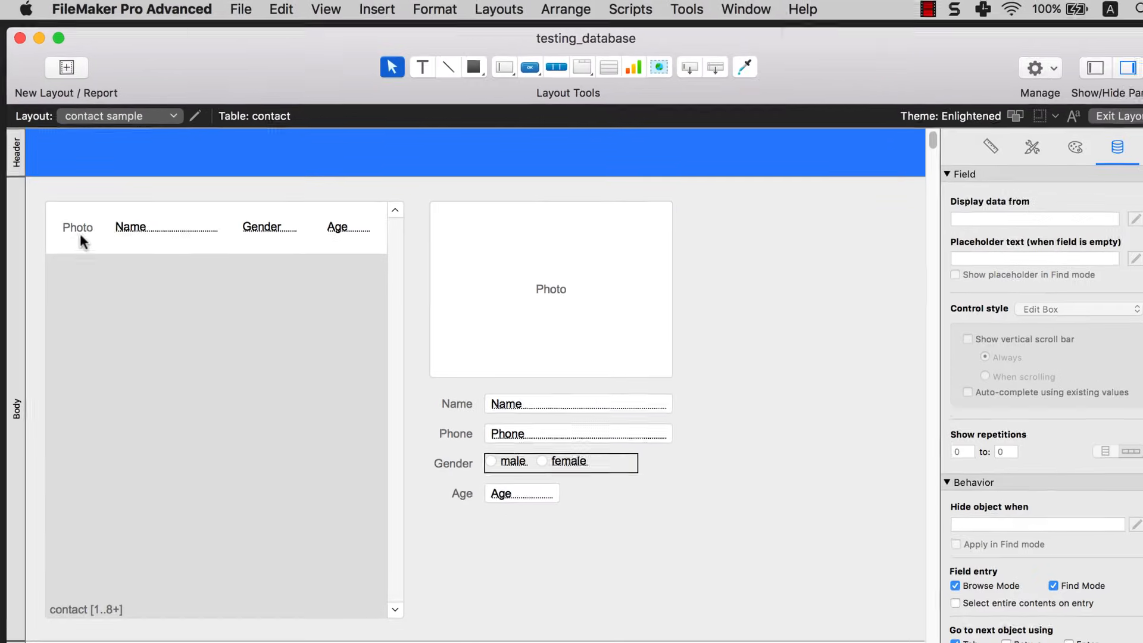
pyautogui.click(78, 230)
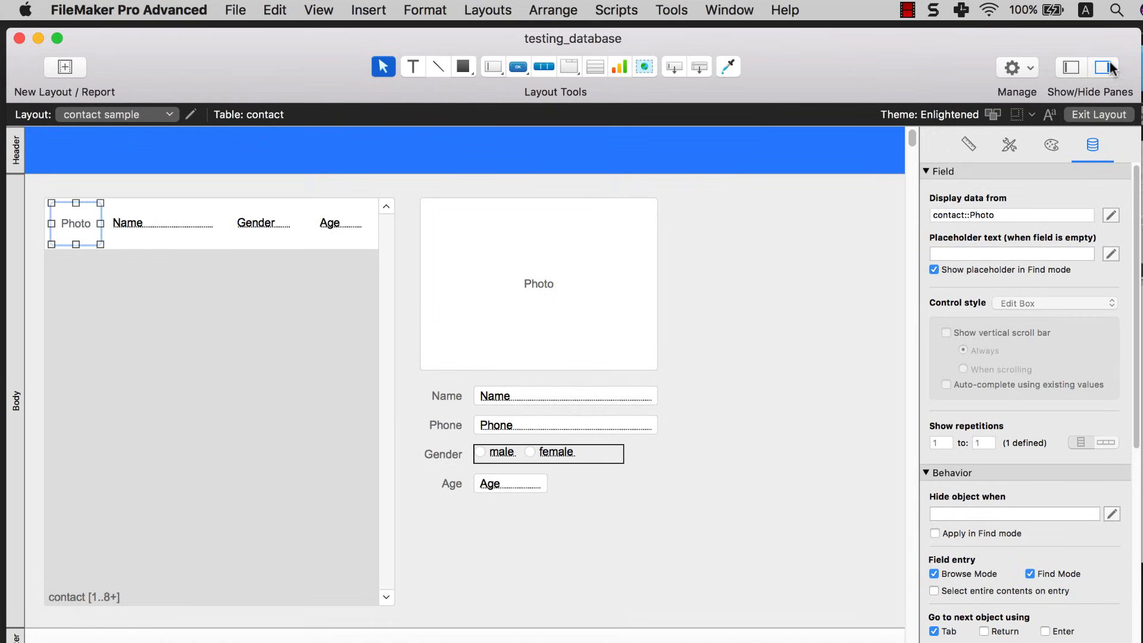
pyautogui.click(1051, 145)
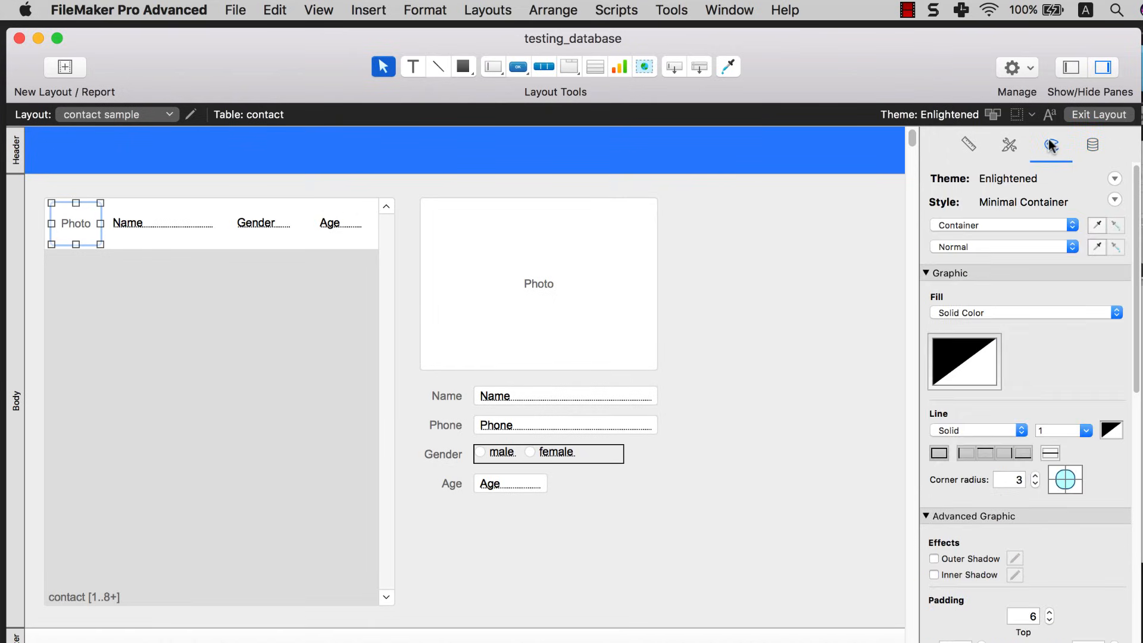
pyautogui.scroll(-8, 1027, 262)
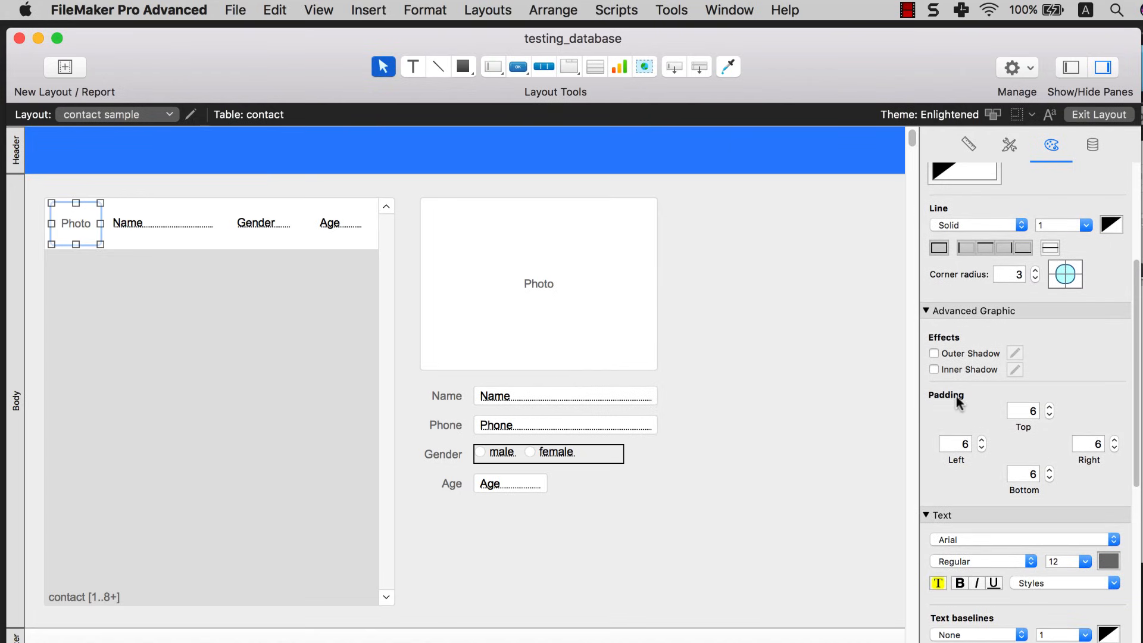
pyautogui.click(1019, 413)
pyautogui.write('0')
pyautogui.click(958, 443)
pyautogui.write('0')
pyautogui.click(1088, 443)
pyautogui.write('0')
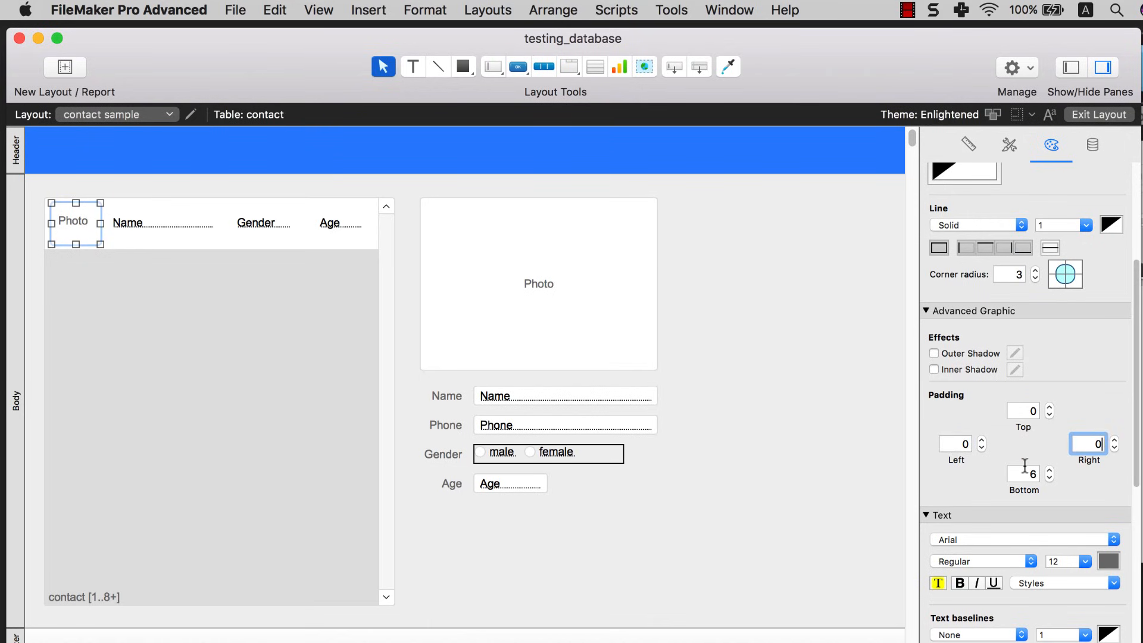
pyautogui.click(1025, 473)
pyautogui.write('0')
pyautogui.click(835, 386)
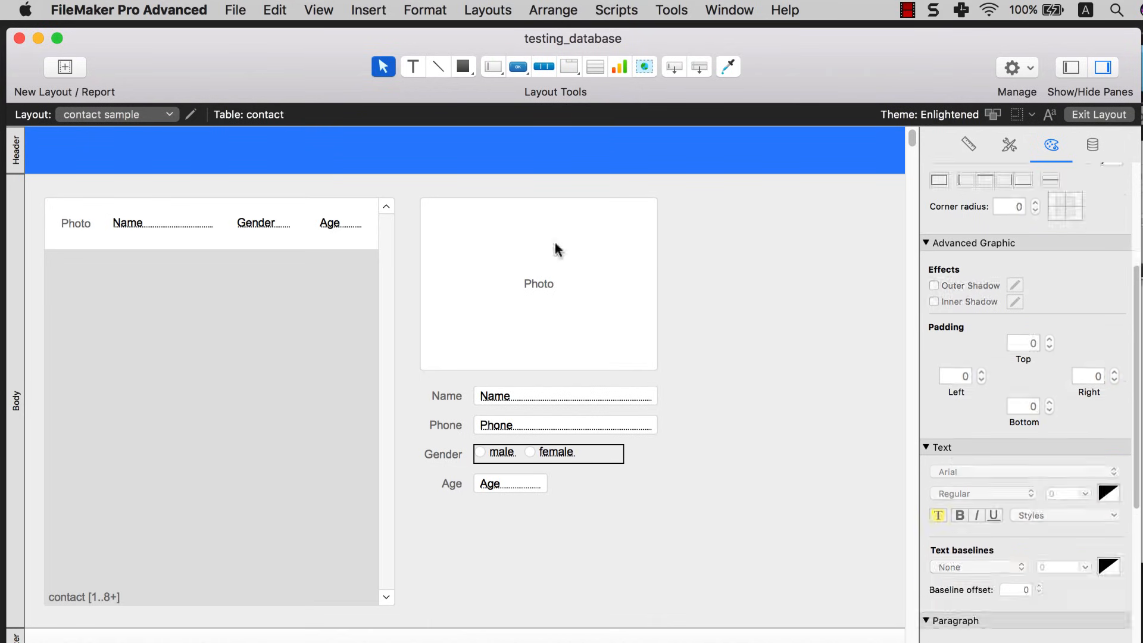
# - View the layout in Browse mode and select different contacts in the portal, ending on the first, to check the detail fields
pyautogui.click(309, 12)
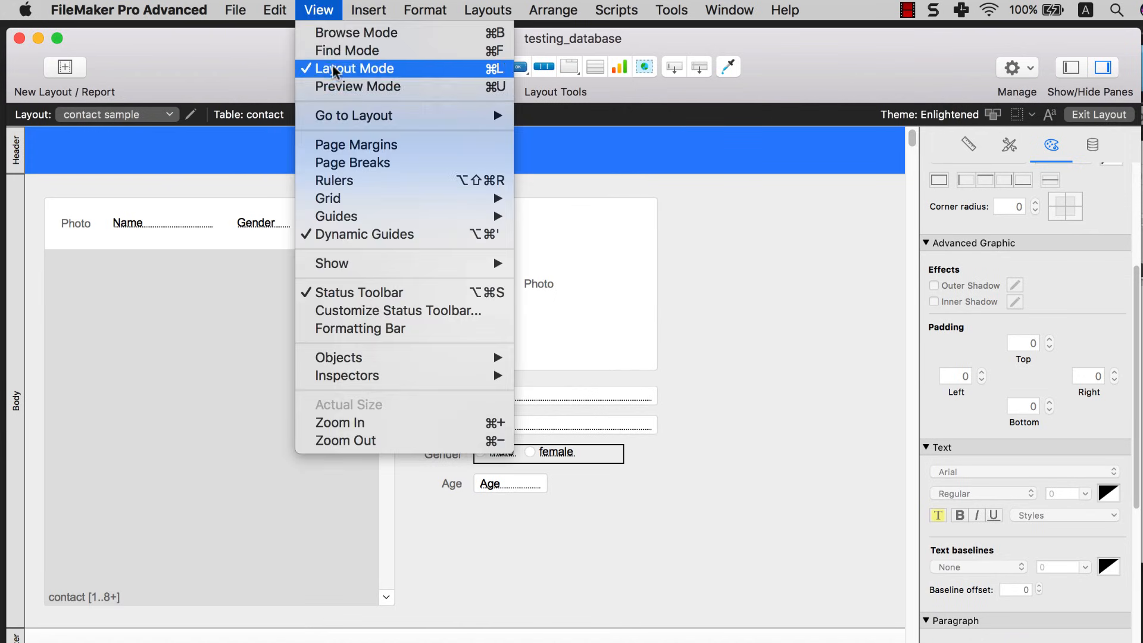
pyautogui.click(345, 33)
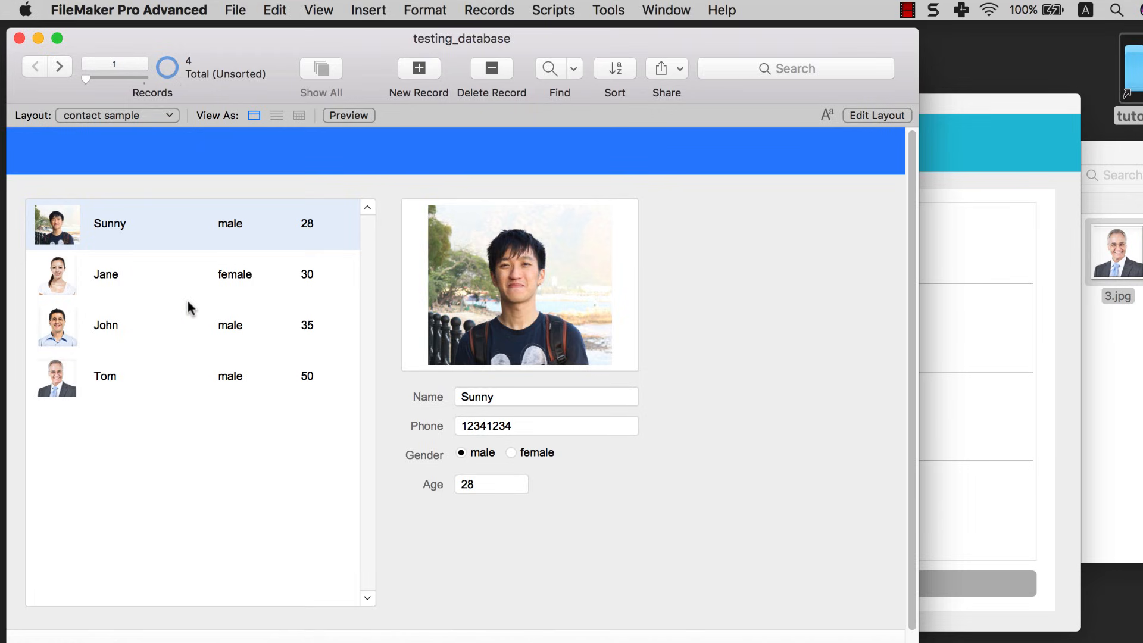
pyautogui.click(186, 277)
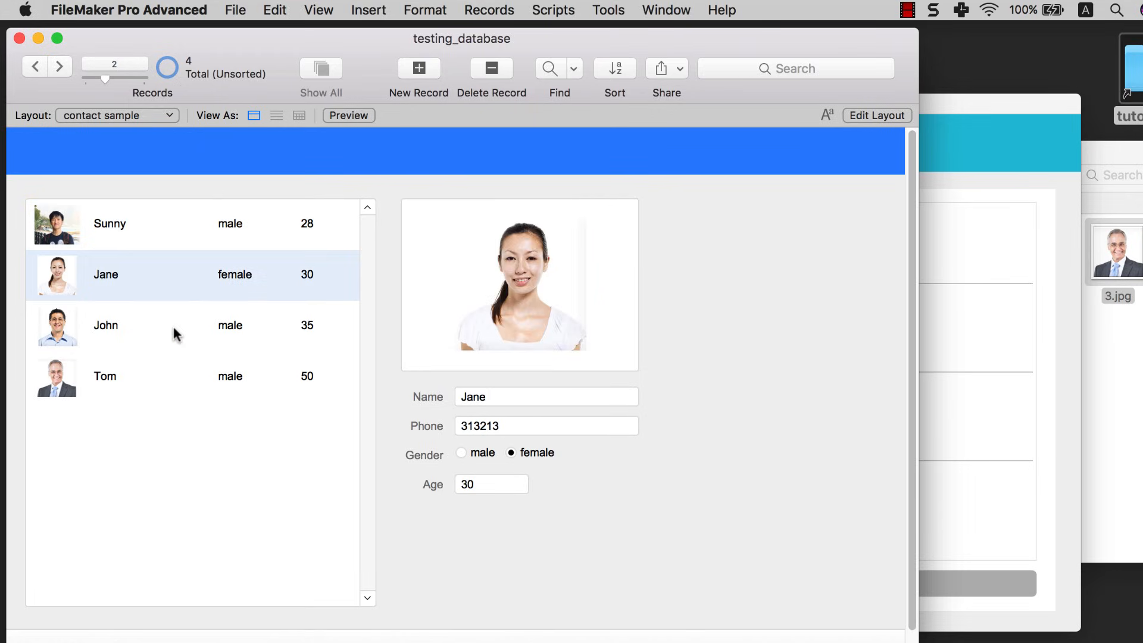
pyautogui.click(171, 331)
pyautogui.click(176, 289)
pyautogui.click(187, 227)
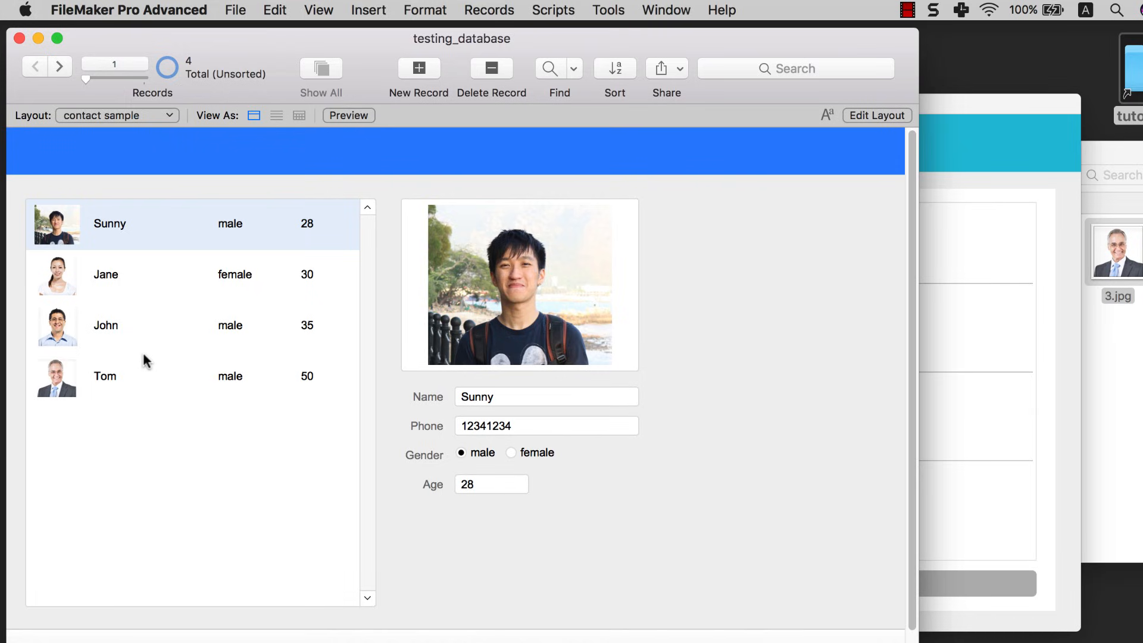
# - Switch to Finder, close the photo folder window and open sample data.xlsx from the tutorial file folder in Numbers
pyautogui.click(1104, 381)
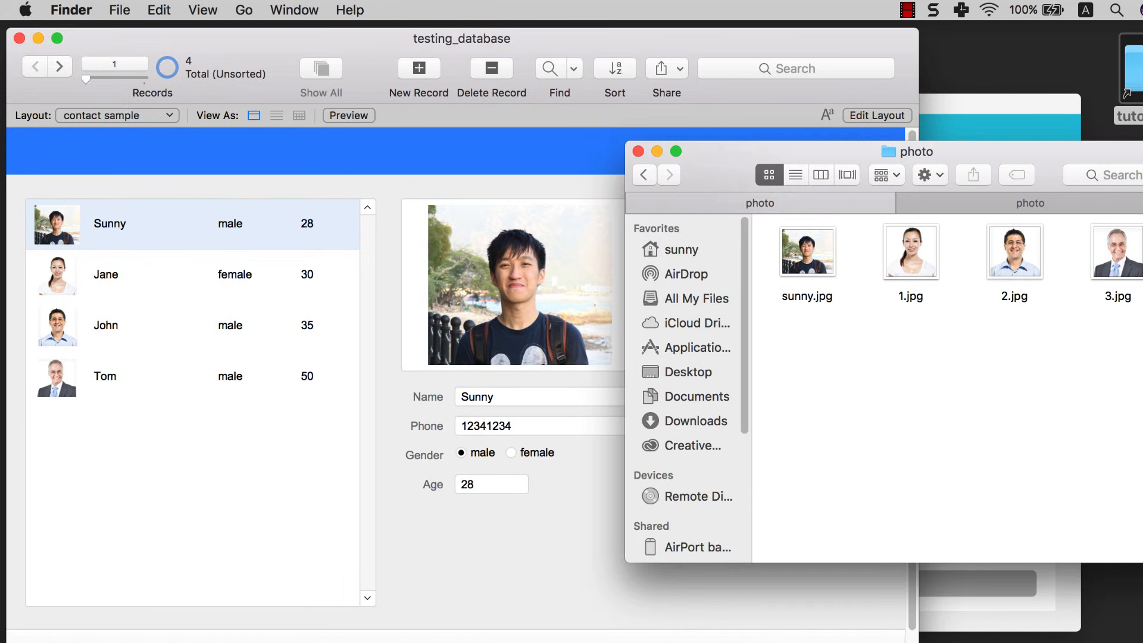
pyautogui.click(638, 151)
pyautogui.doubleClick(1133, 89)
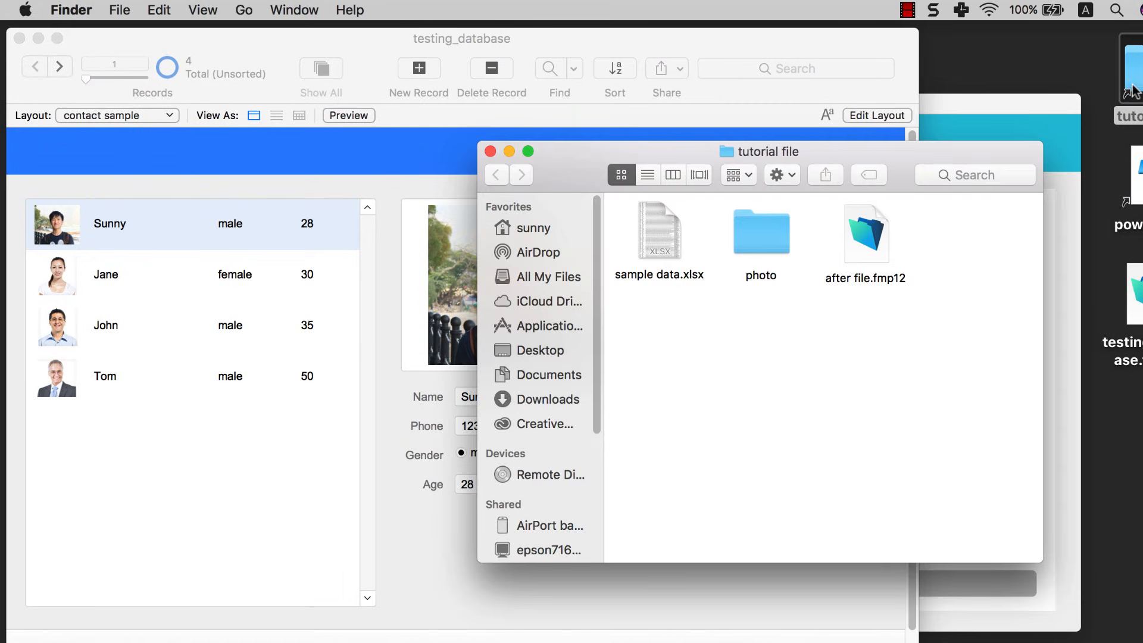
pyautogui.click(663, 228)
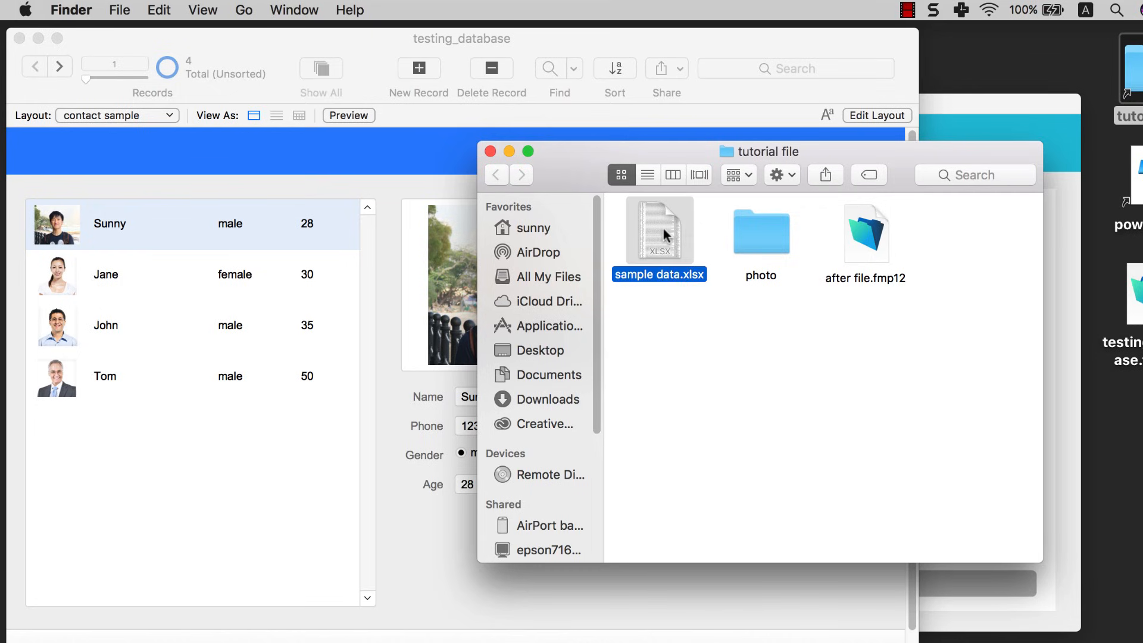
pyautogui.doubleClick(663, 229)
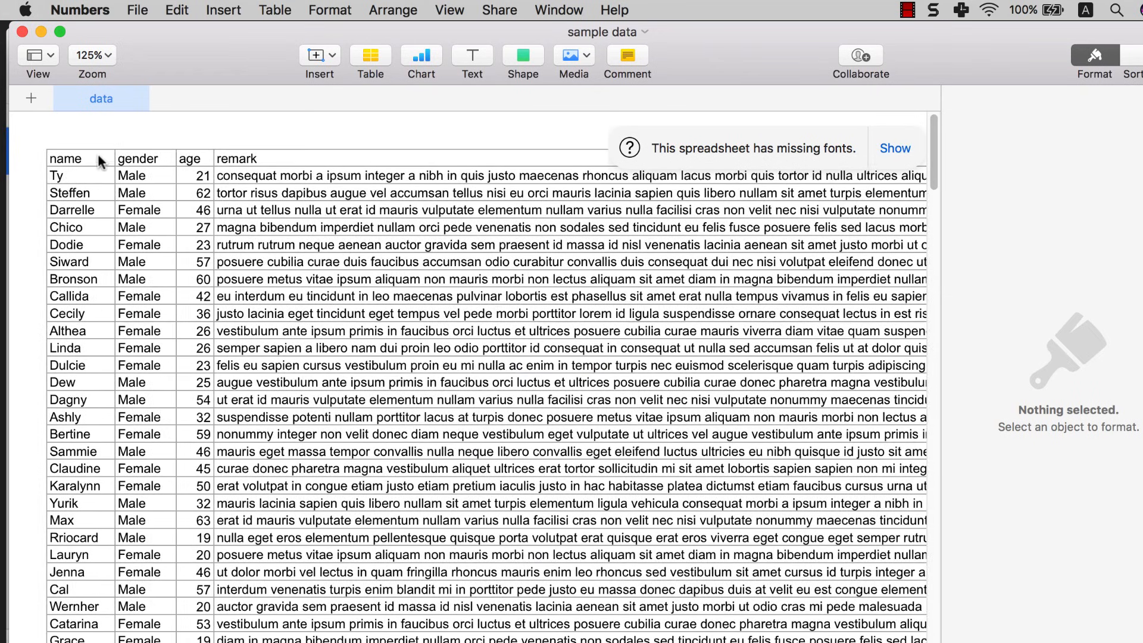
# - Examine the name, gender, age and remark columns in the sample data, then close the spreadsheet and return to FileMaker
pyautogui.click(87, 156)
pyautogui.click(149, 159)
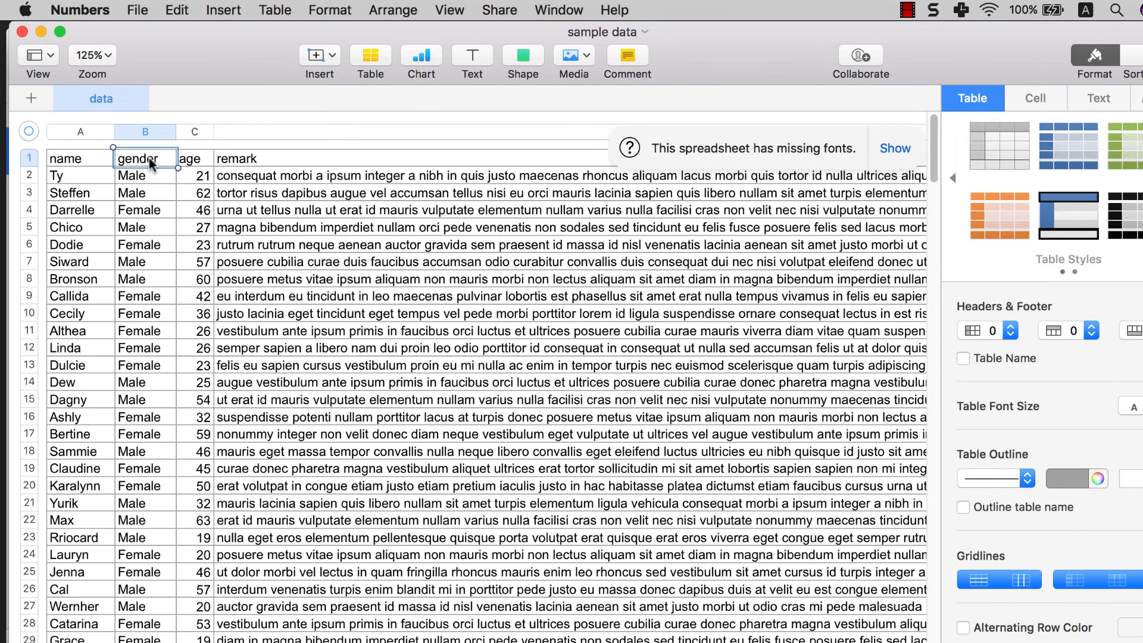
pyautogui.click(195, 158)
pyautogui.click(226, 158)
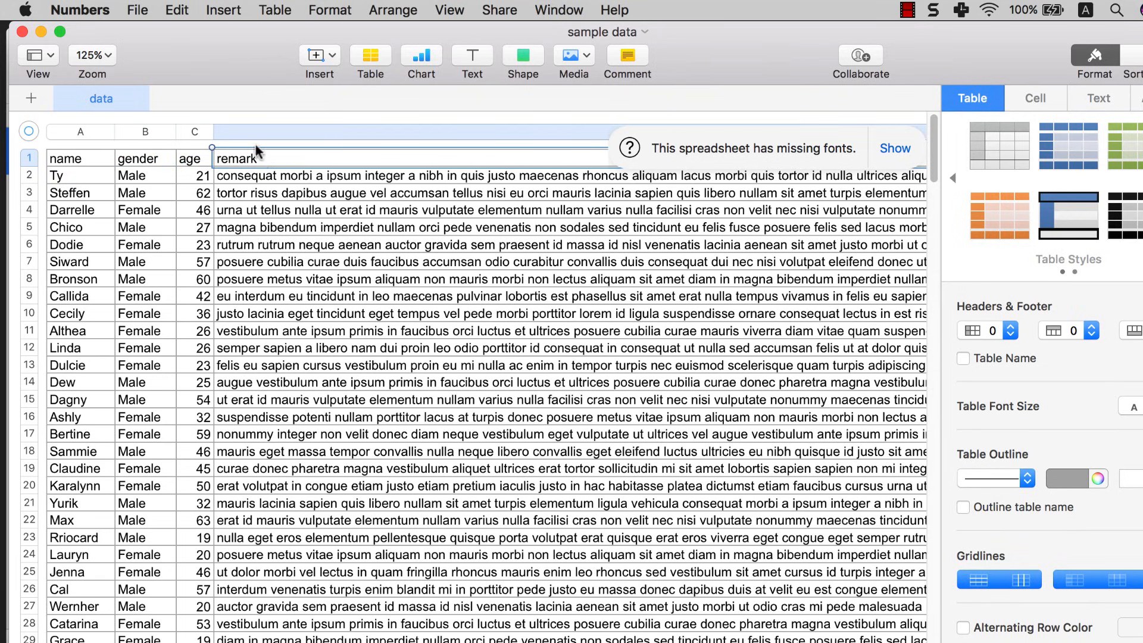
pyautogui.click(83, 133)
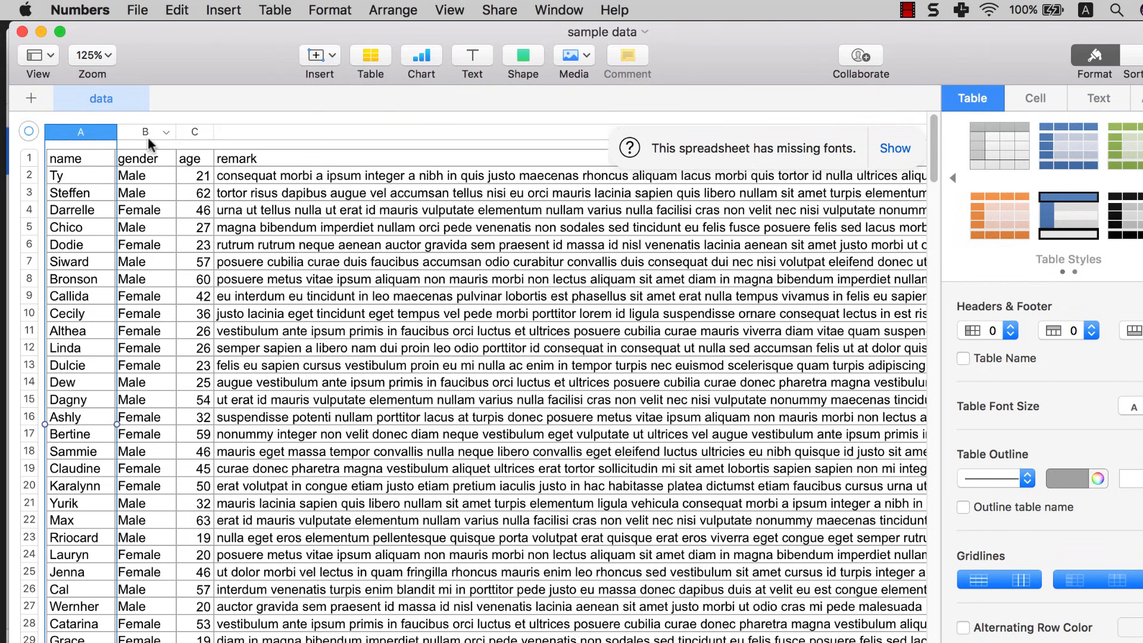
pyautogui.click(77, 173)
pyautogui.moveTo(191, 181); pyautogui.dragTo(79, 474)
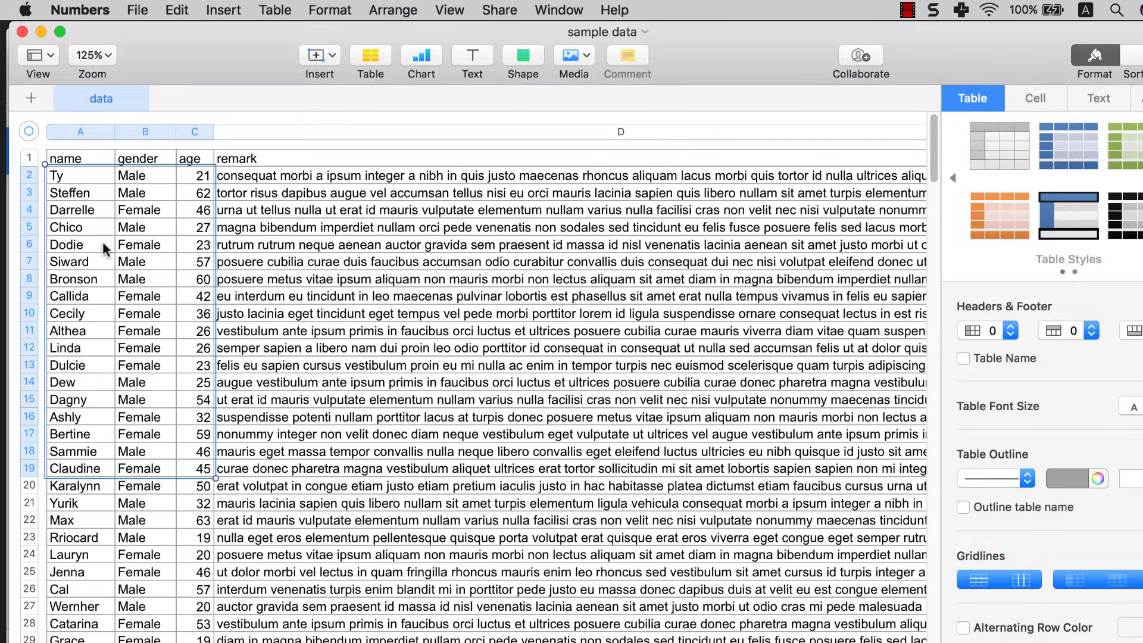
pyautogui.click(22, 32)
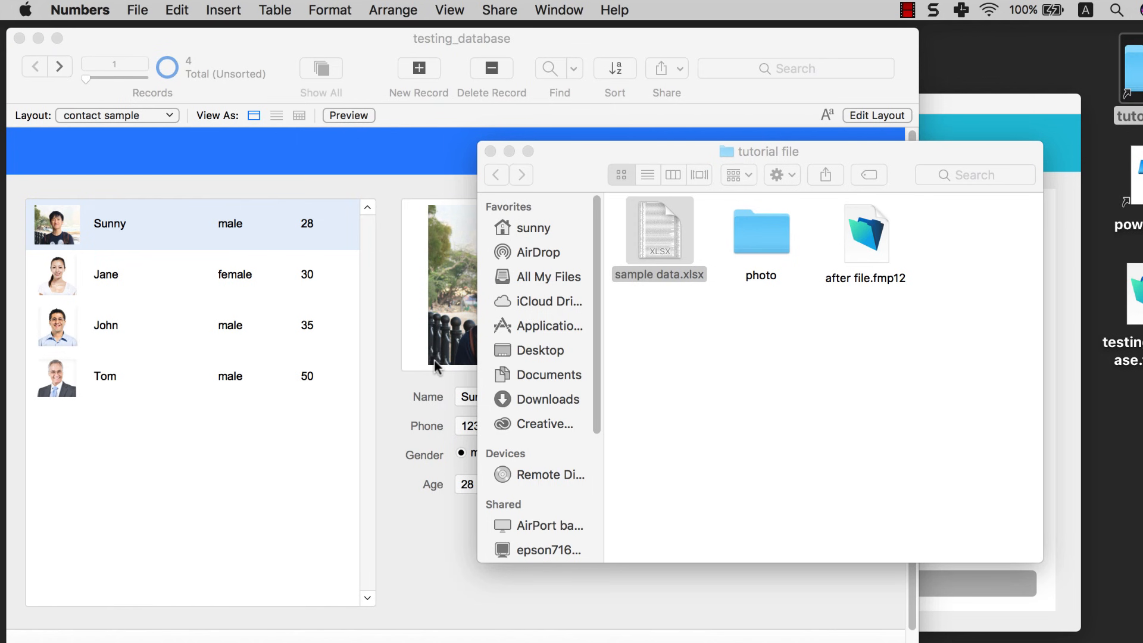
pyautogui.click(395, 387)
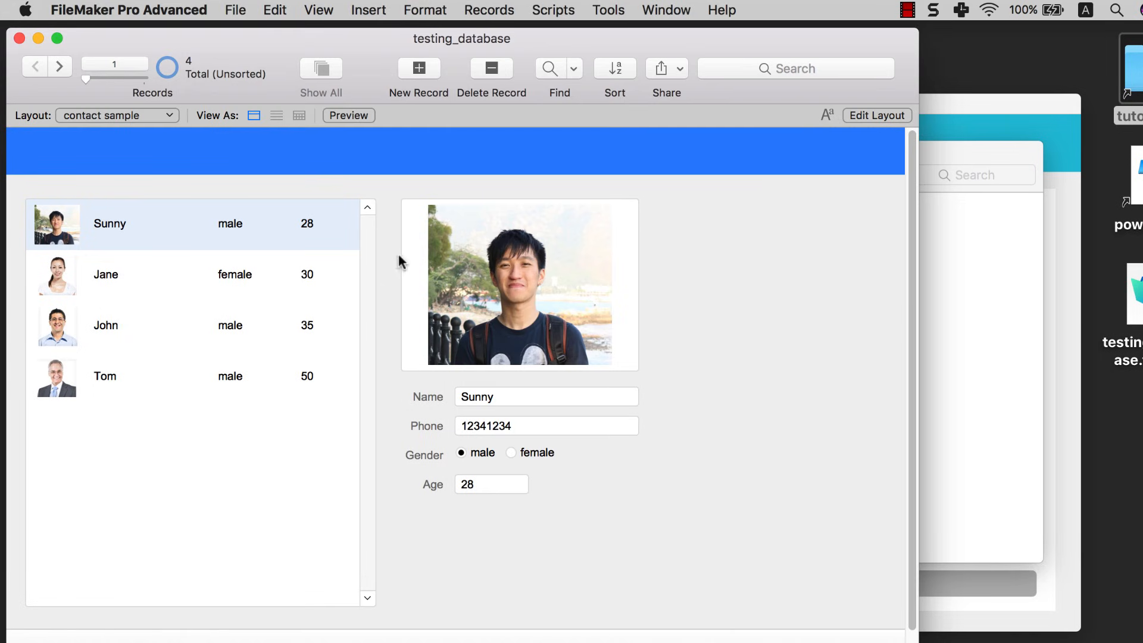
# - Start a record import from sample data.xlsx in the tutorial file folder, opening its field mapping
pyautogui.click(235, 12)
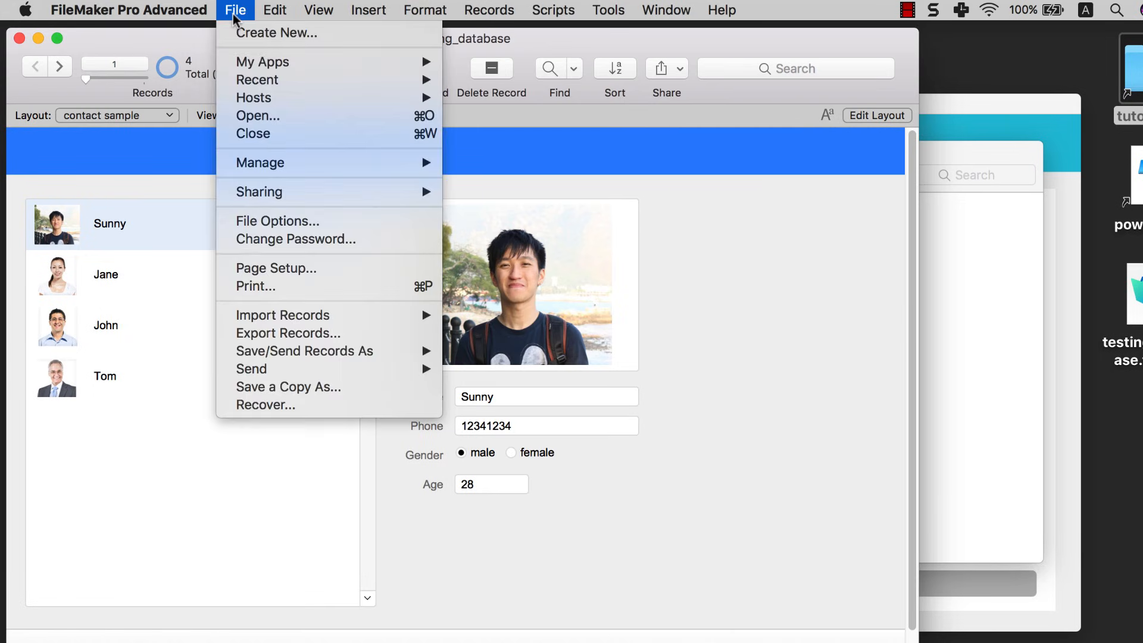
pyautogui.moveTo(291, 320)
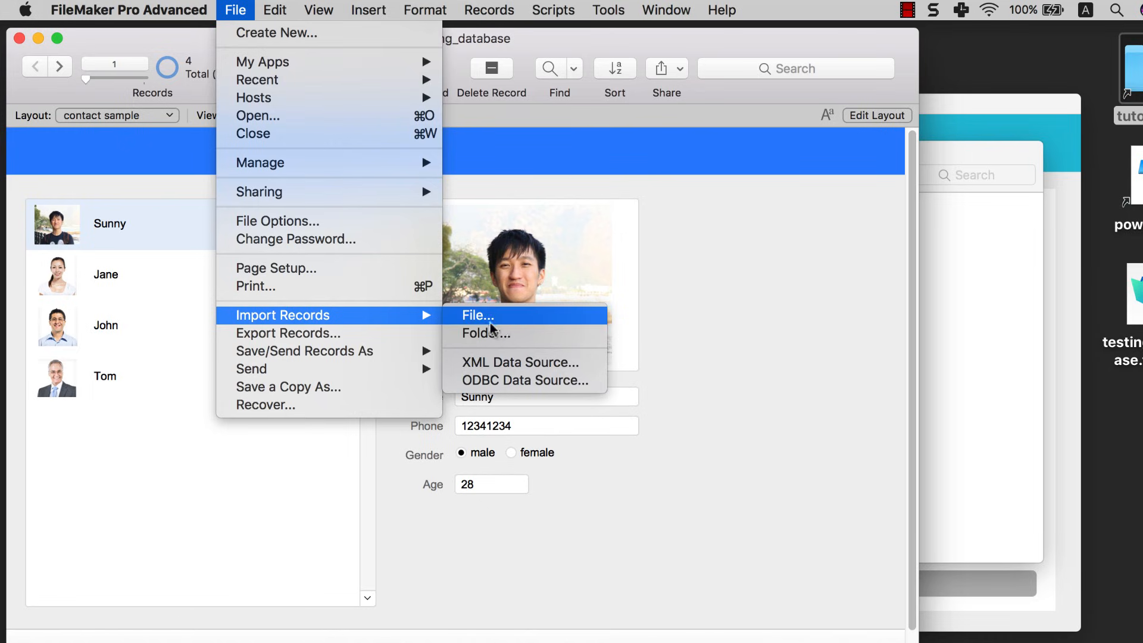
pyautogui.click(472, 316)
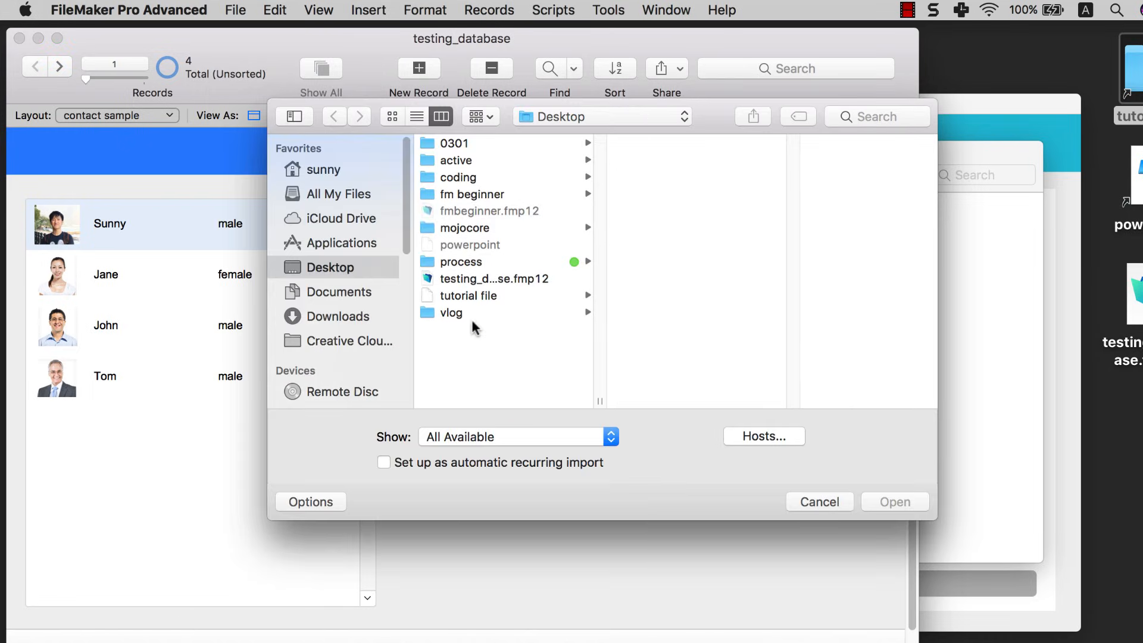
pyautogui.click(487, 279)
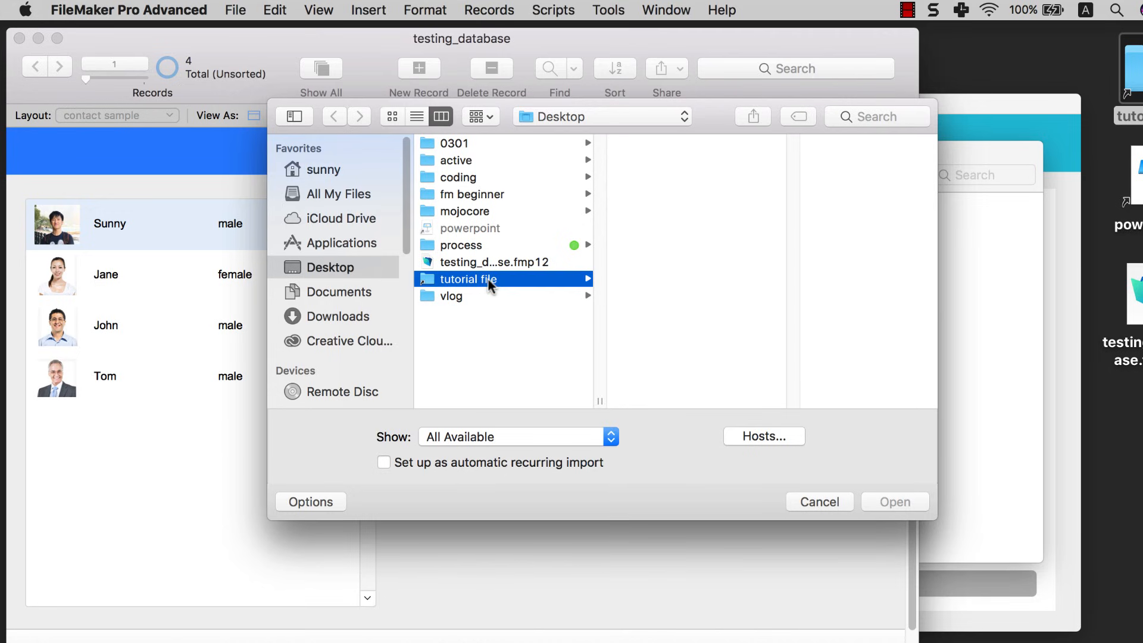
pyautogui.click(667, 180)
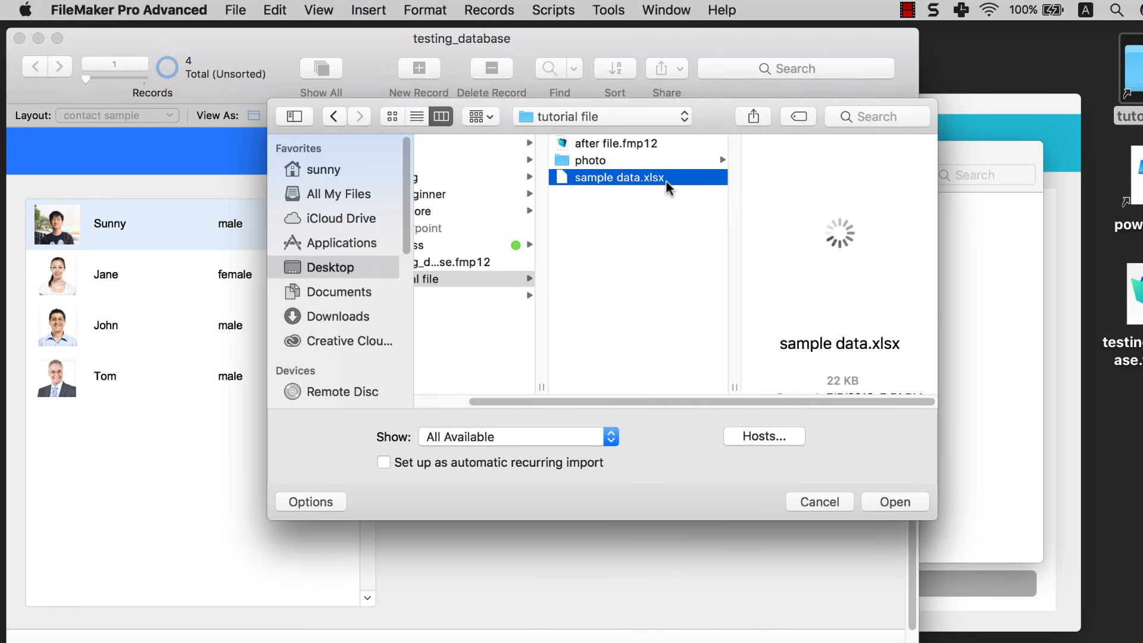
pyautogui.click(899, 501)
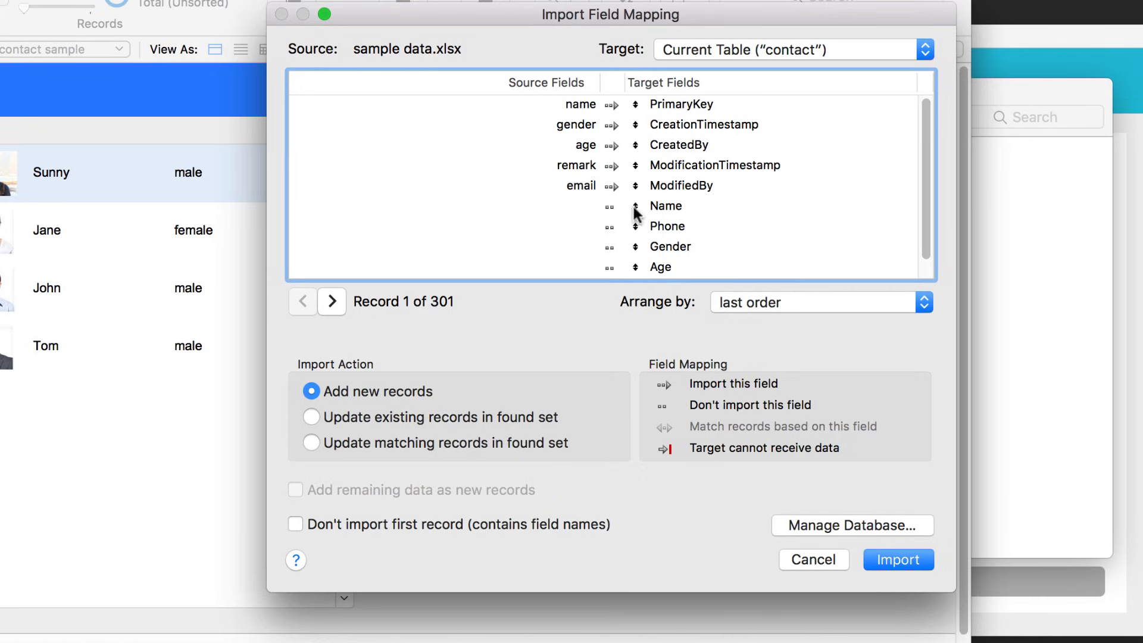
# - Line up the target fields Name, Gender and Age with the source fields name, gender and age
pyautogui.moveTo(635, 209); pyautogui.dragTo(635, 105)
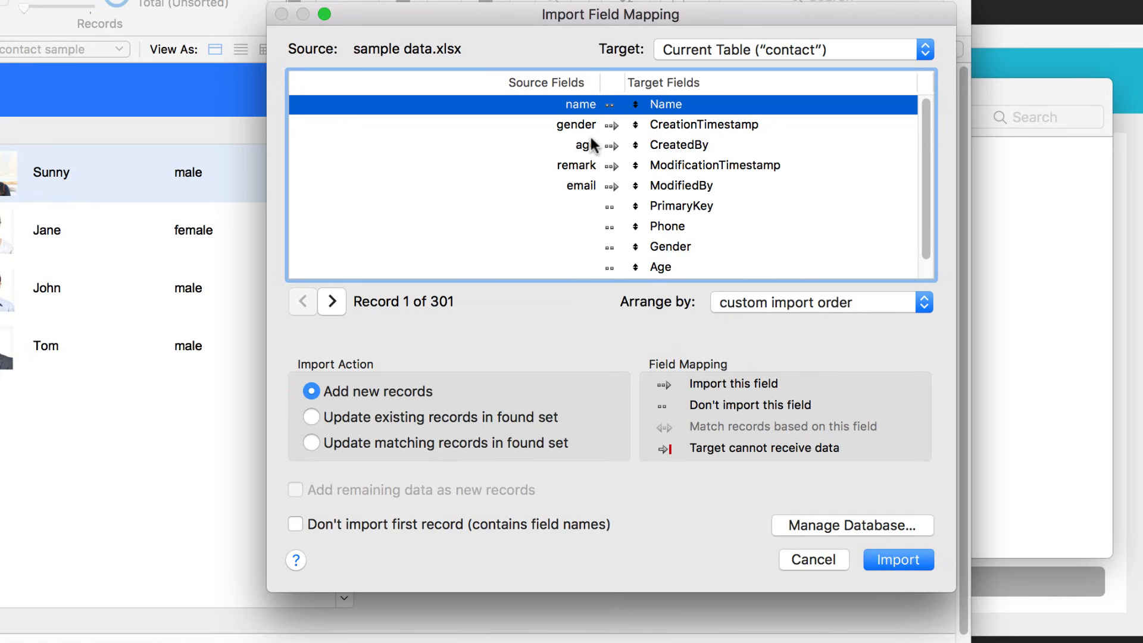
pyautogui.moveTo(634, 245); pyautogui.dragTo(634, 125)
pyautogui.click(647, 264)
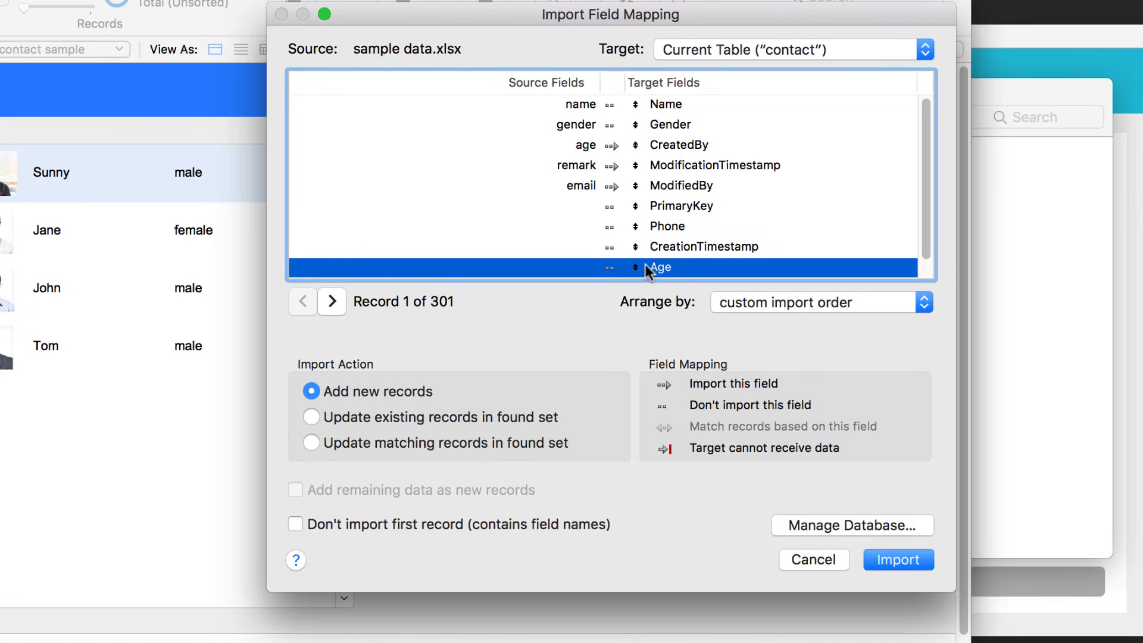
pyautogui.moveTo(637, 260); pyautogui.dragTo(653, 141)
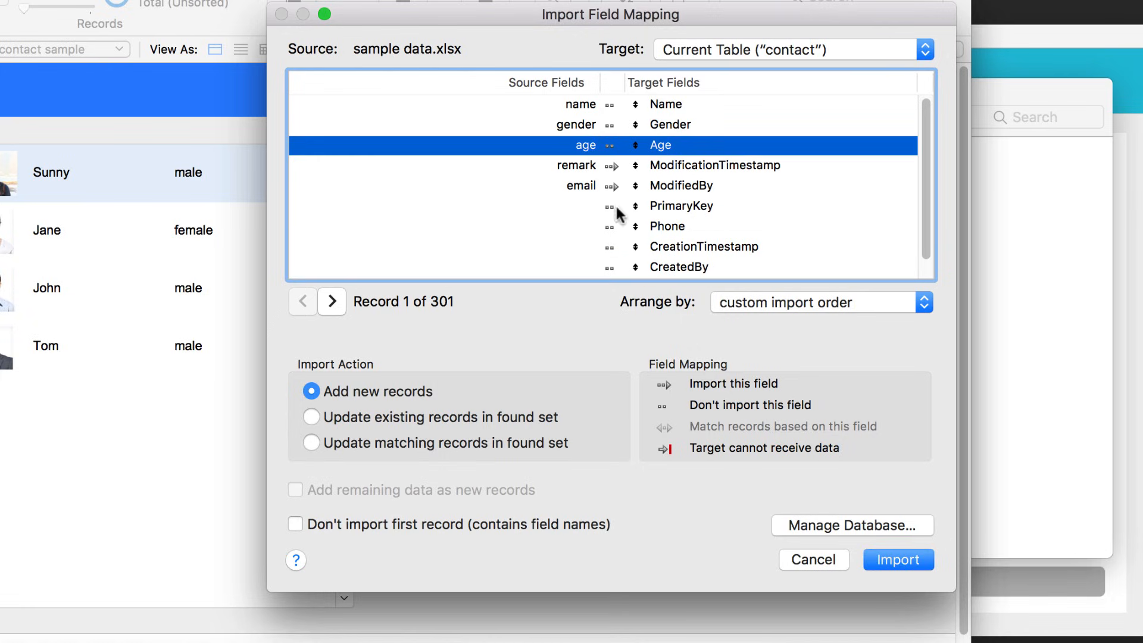
# - Exclude the remark and email source fields from the import and enable import for name, gender and age
pyautogui.click(586, 167)
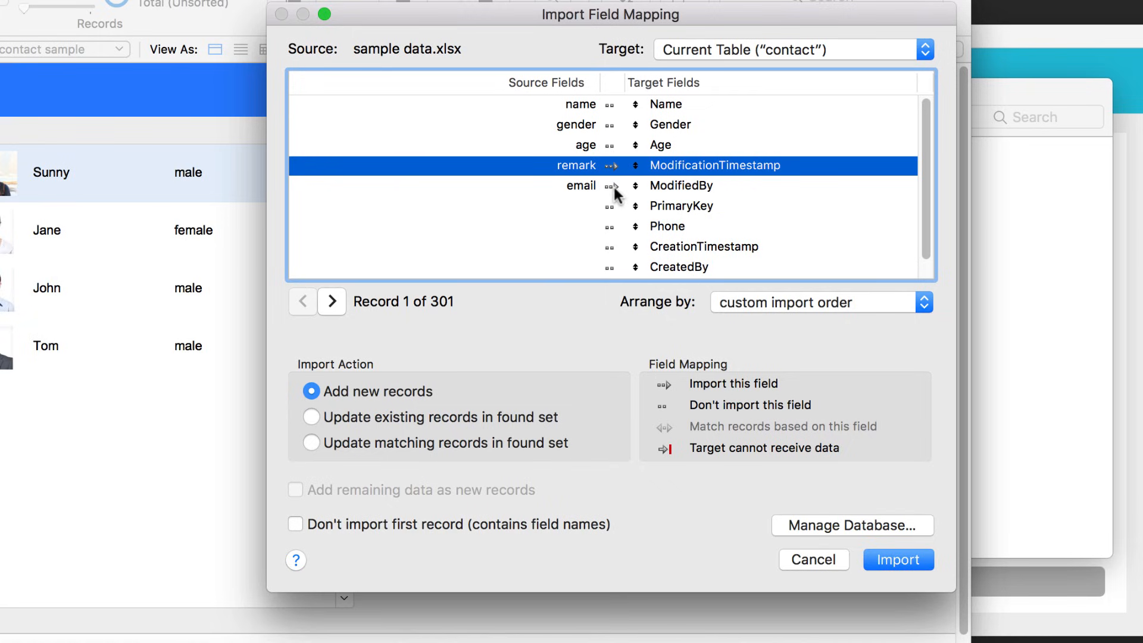
pyautogui.click(614, 182)
pyautogui.click(613, 168)
pyautogui.click(613, 168)
pyautogui.click(608, 103)
pyautogui.click(609, 125)
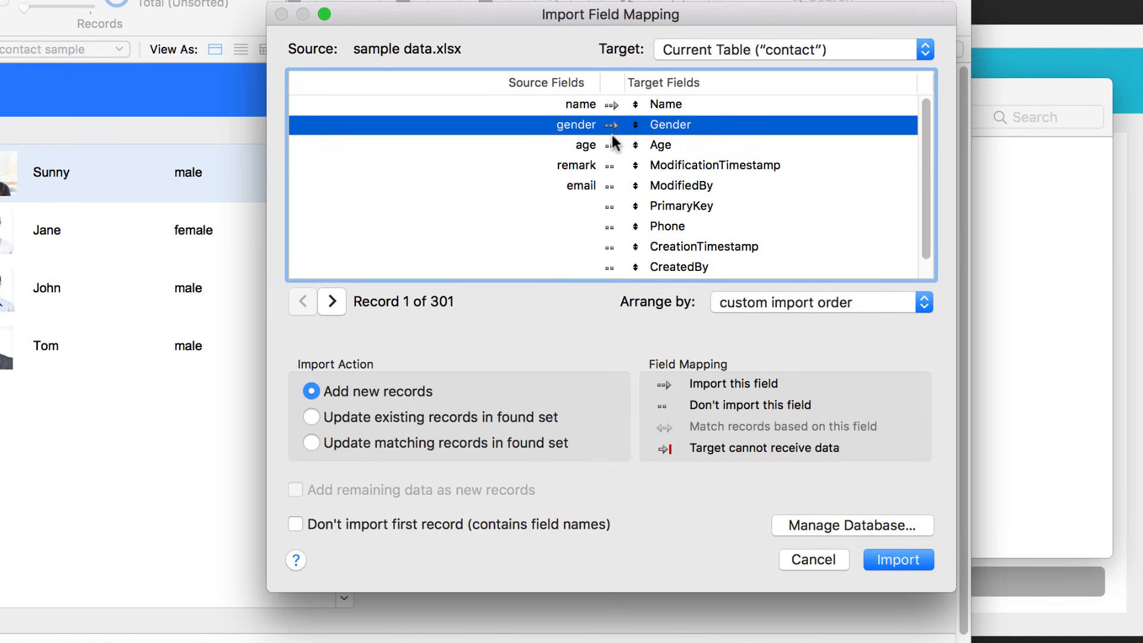
pyautogui.click(611, 140)
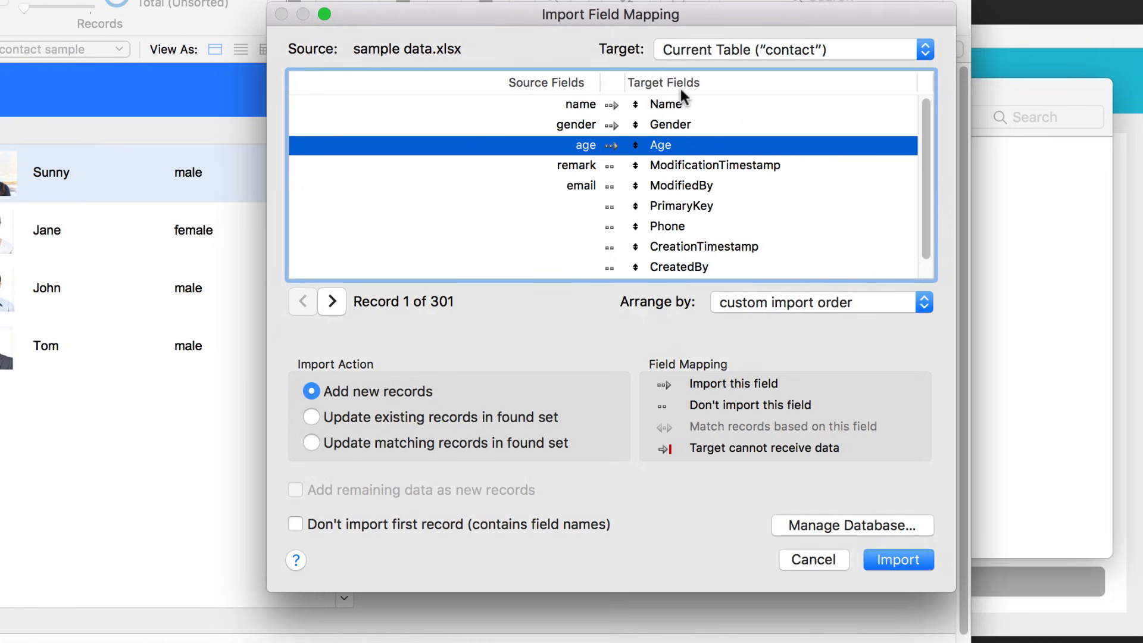
# - Import the data as new records, skipping the first record with field names and performing auto-enter options
pyautogui.click(295, 523)
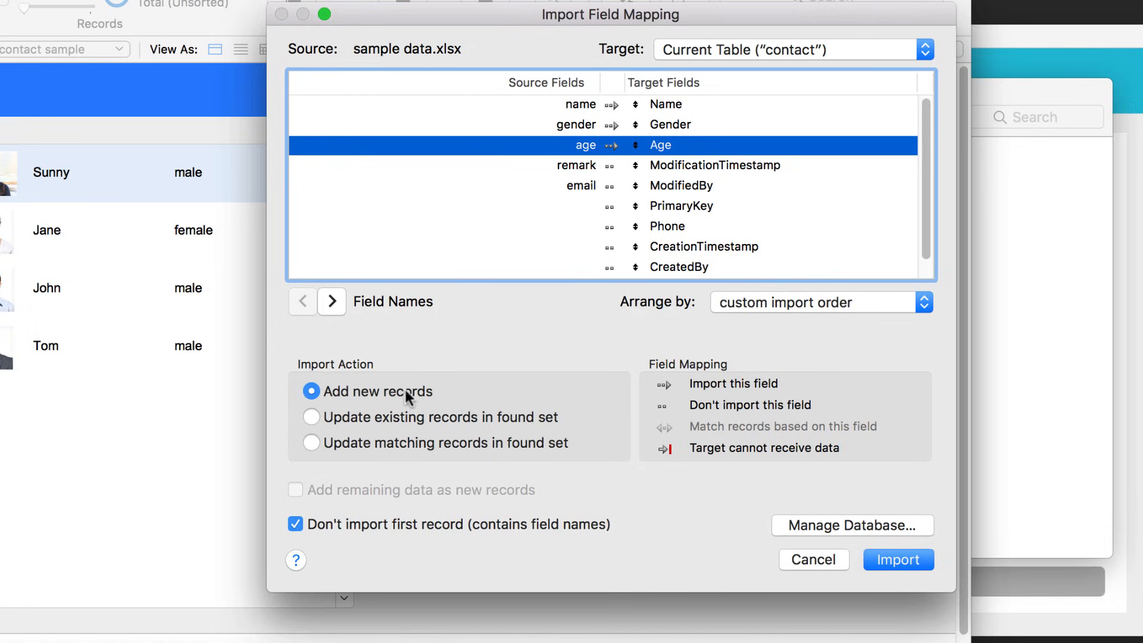
pyautogui.click(886, 561)
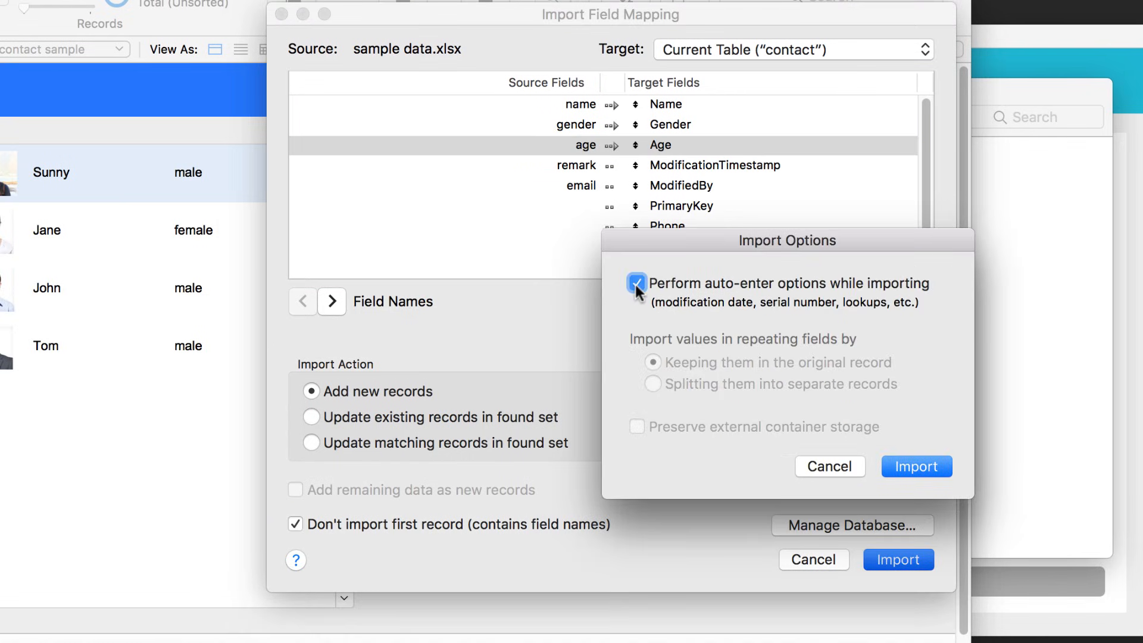
pyautogui.click(905, 470)
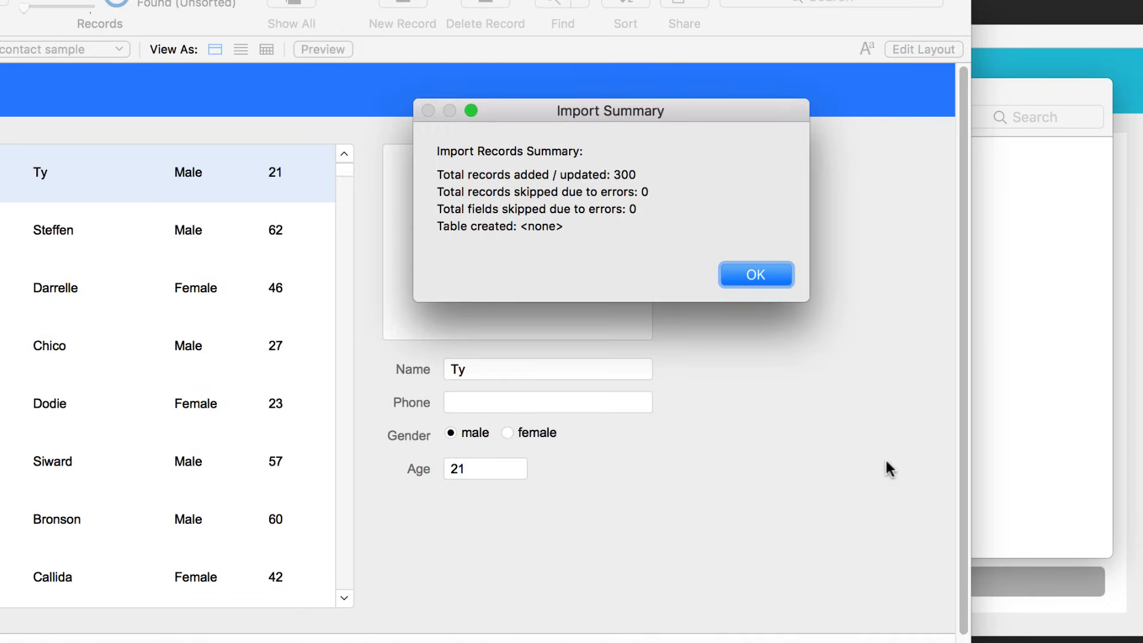
pyautogui.click(760, 281)
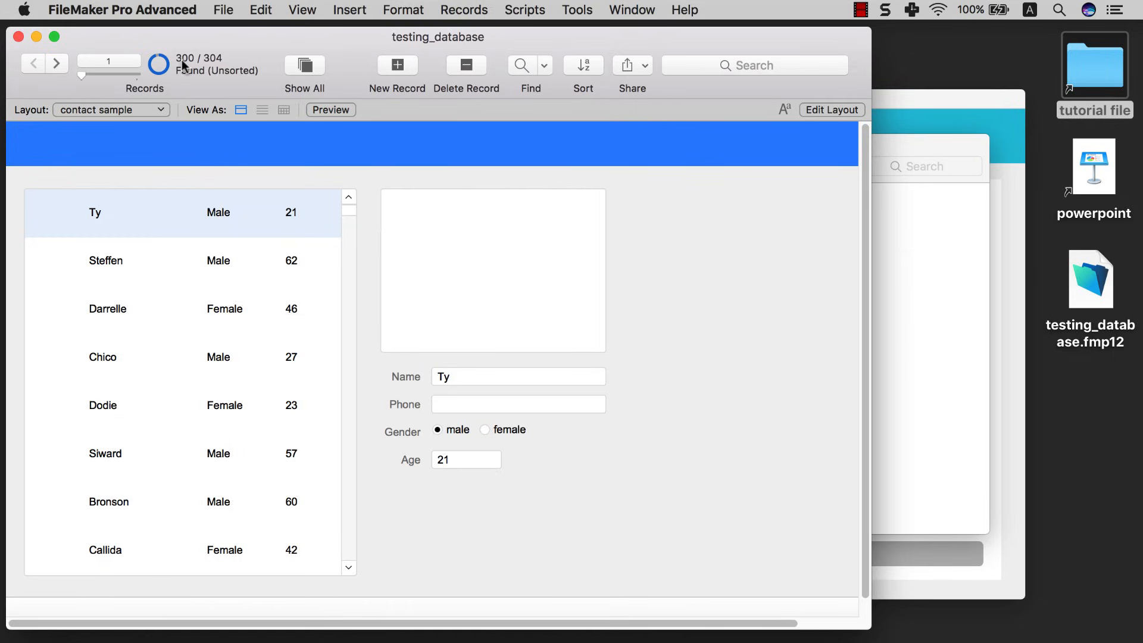
# - Look through the imported records in the contact list and view the third one
pyautogui.scroll(-5, 187, 198)
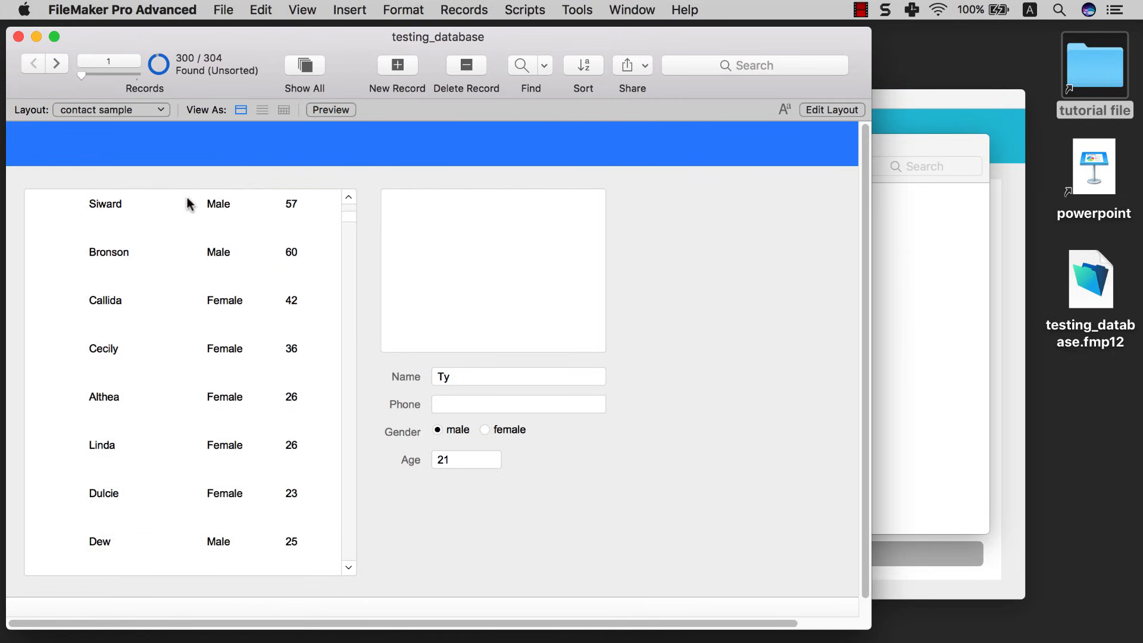
pyautogui.scroll(-2, 187, 199)
pyautogui.scroll(5, 187, 199)
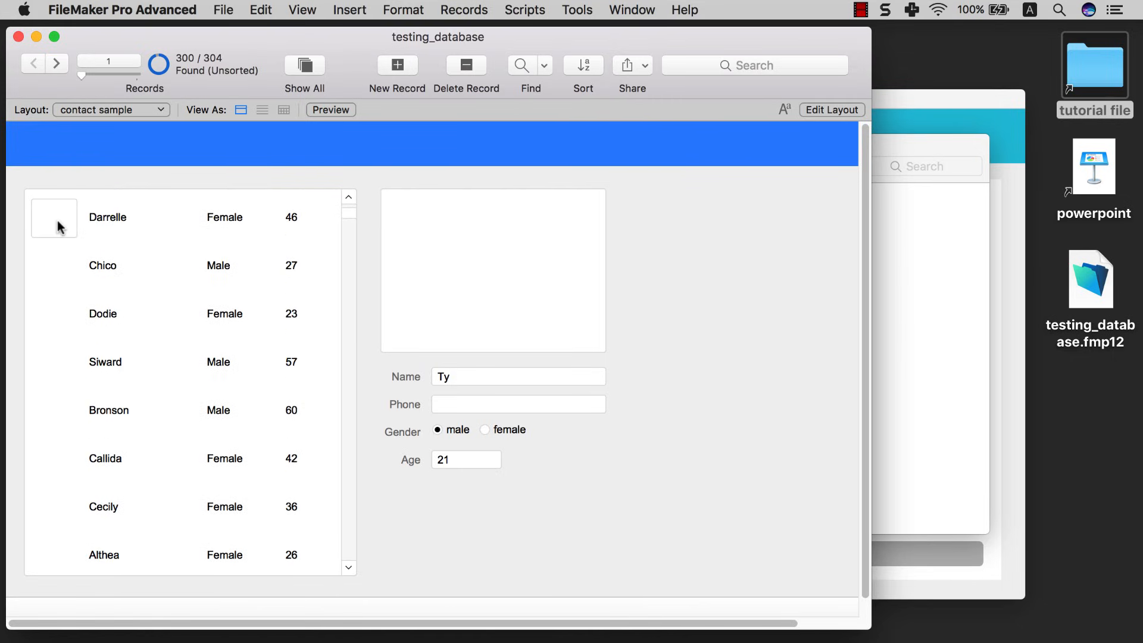
pyautogui.click(57, 226)
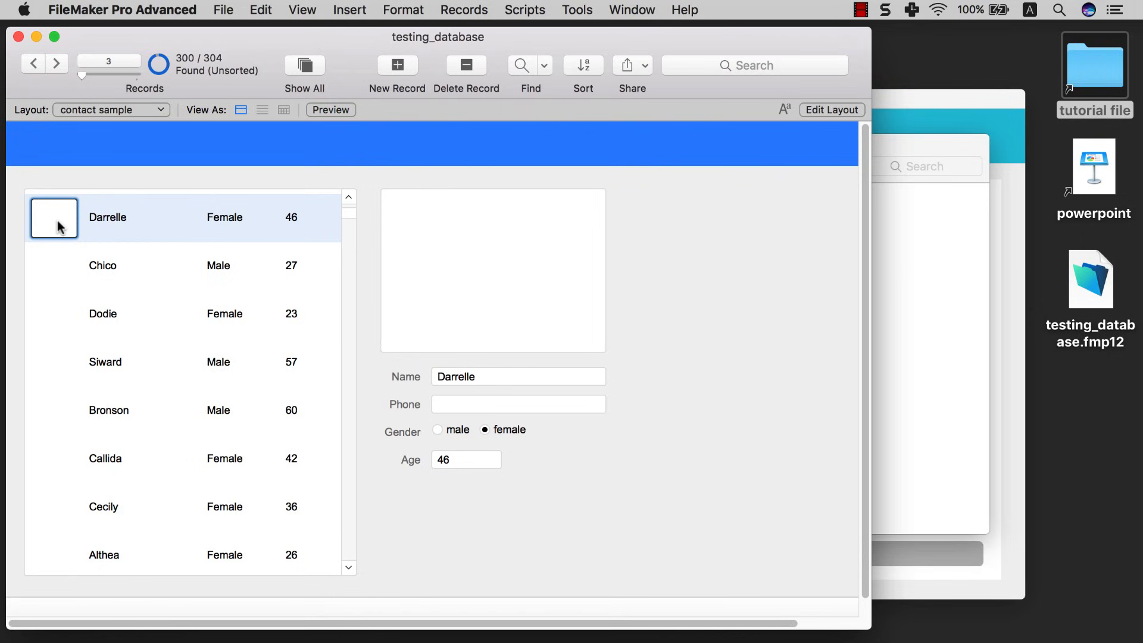
# - Show all records and look through the combined contact list, viewing several of the imported contacts
pyautogui.click(304, 65)
pyautogui.scroll(2, 214, 328)
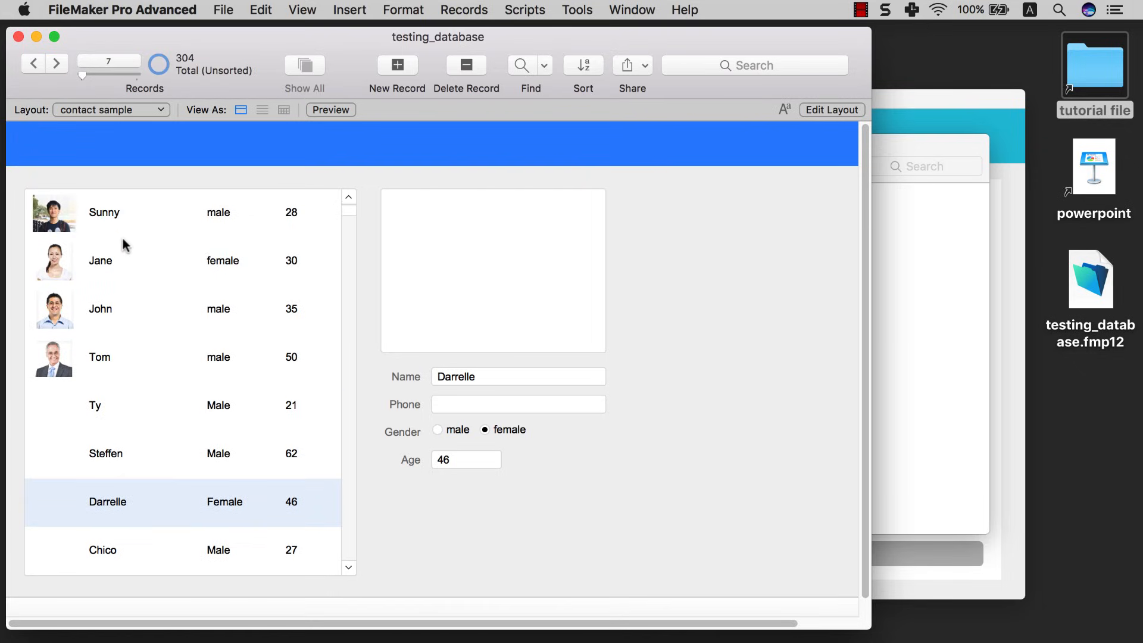
pyautogui.click(73, 408)
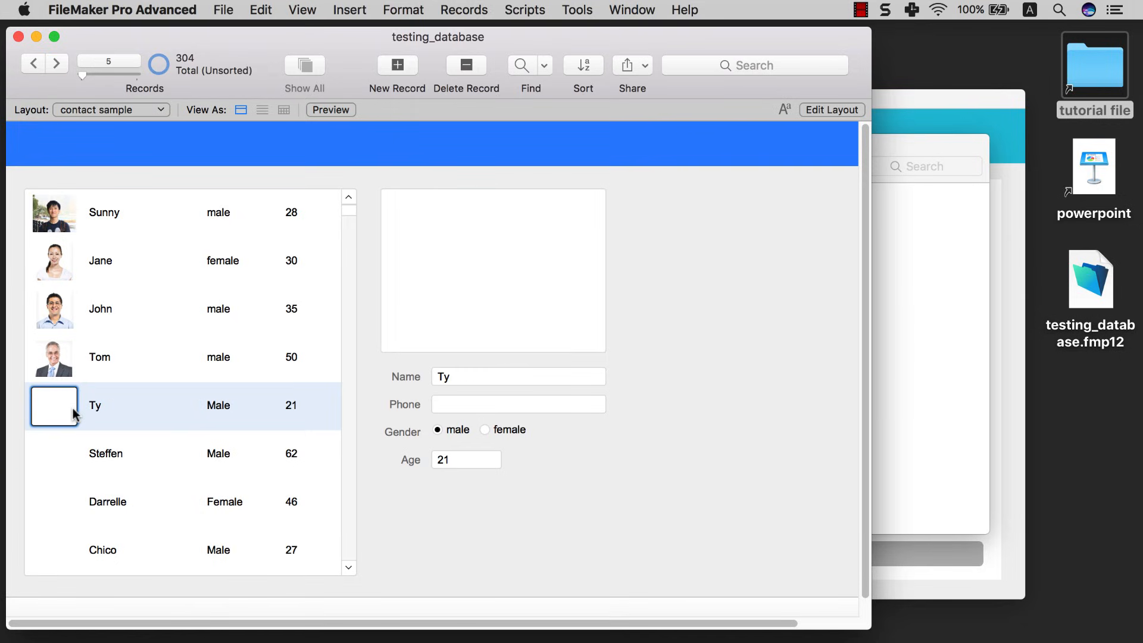
pyautogui.click(119, 458)
pyautogui.click(120, 493)
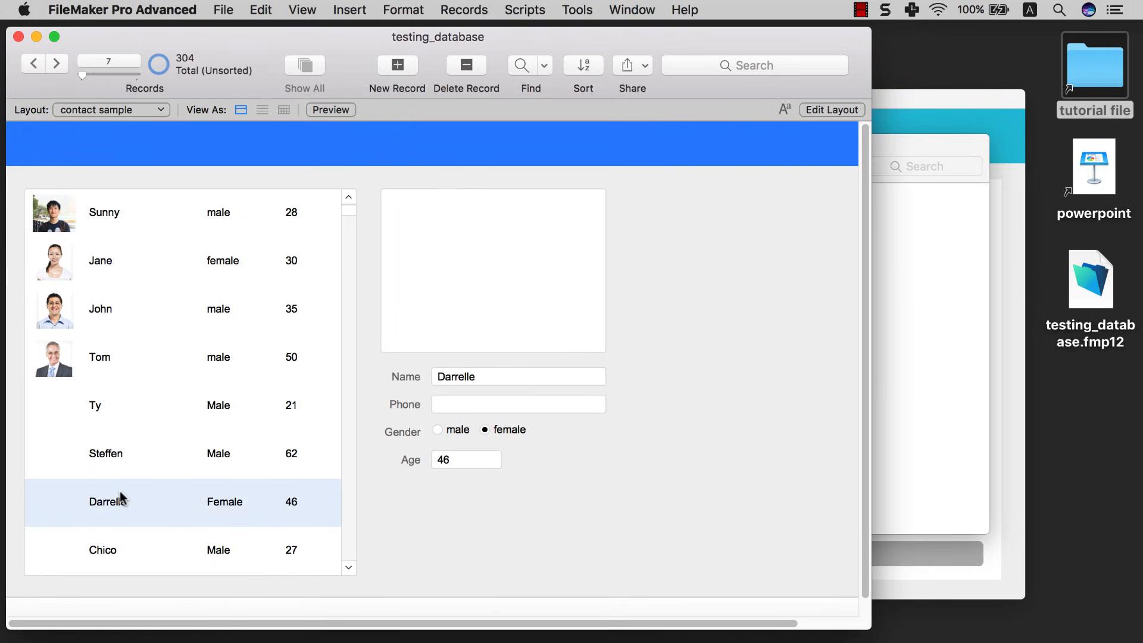
pyautogui.scroll(-5, 120, 490)
pyautogui.scroll(5, 119, 490)
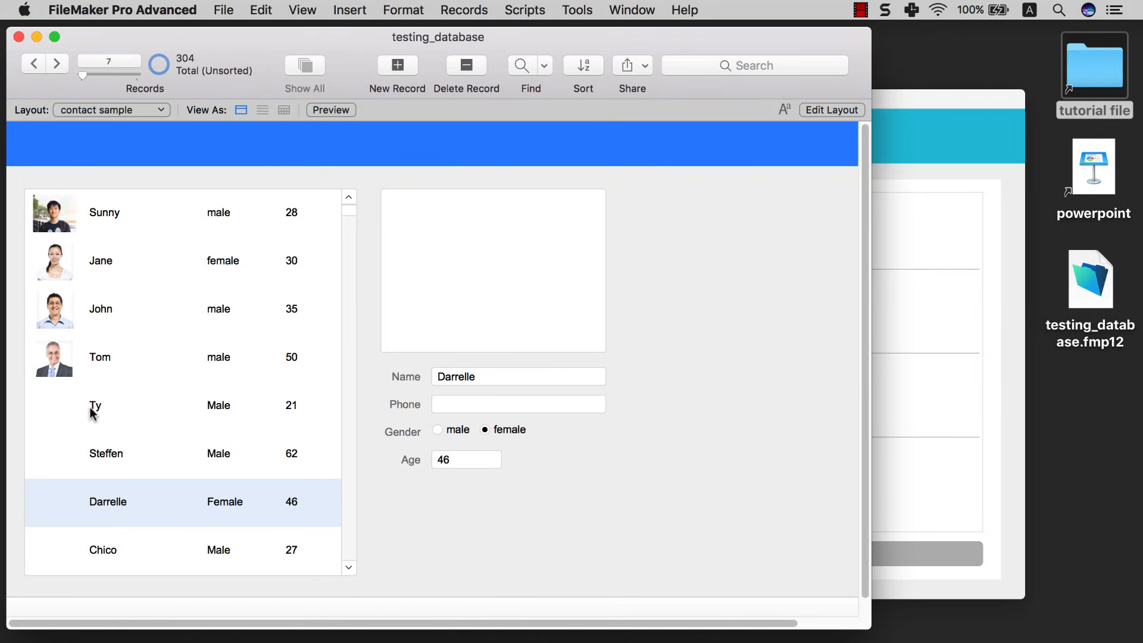
# - Run a quick search for the first imported contact's name and view the second matching record
pyautogui.click(113, 416)
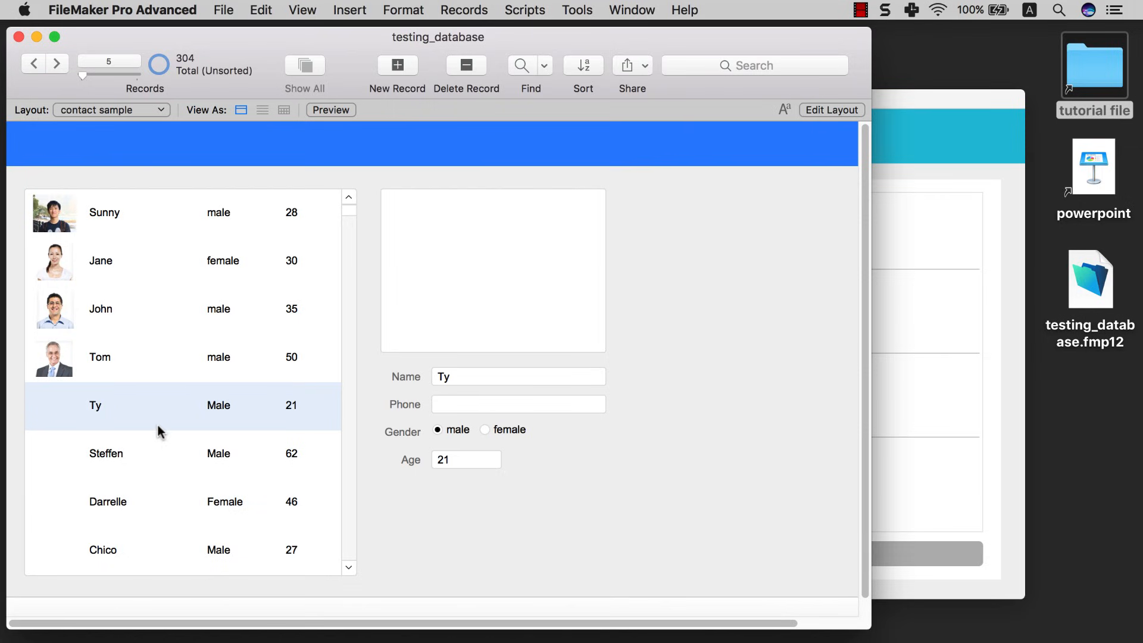
pyautogui.scroll(-2, 250, 256)
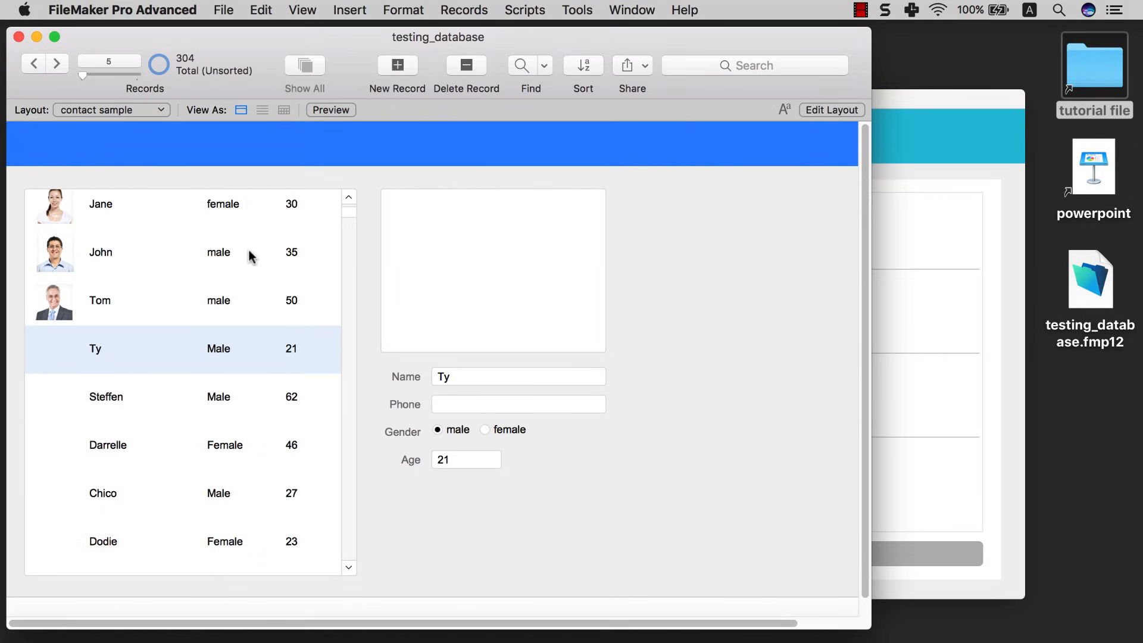
pyautogui.scroll(-2, 250, 256)
pyautogui.scroll(3, 249, 256)
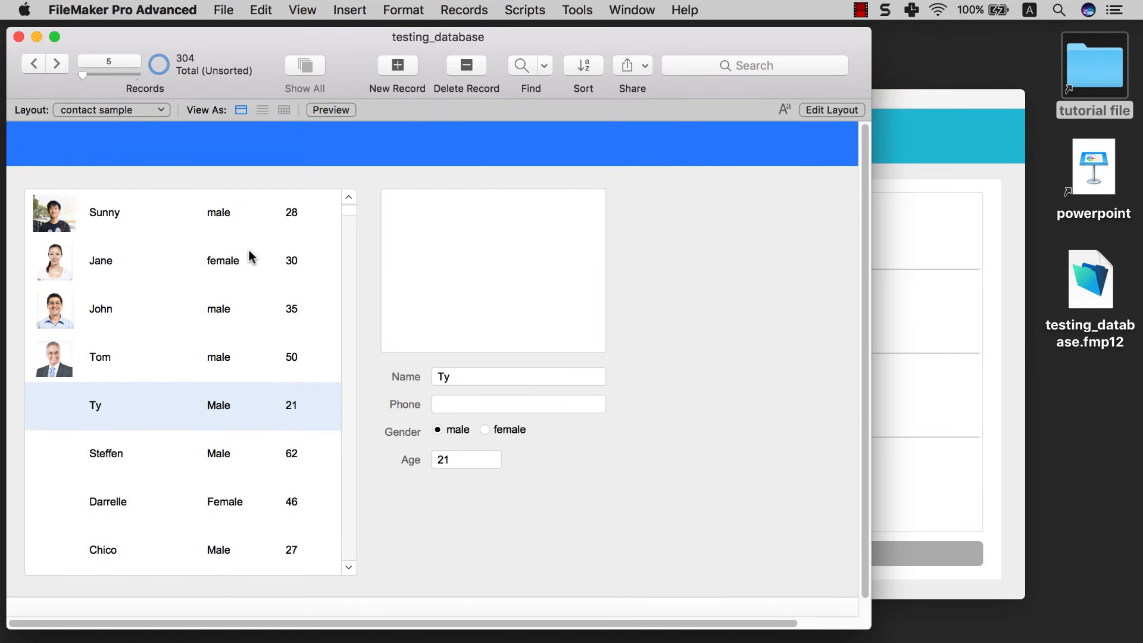
pyautogui.click(761, 68)
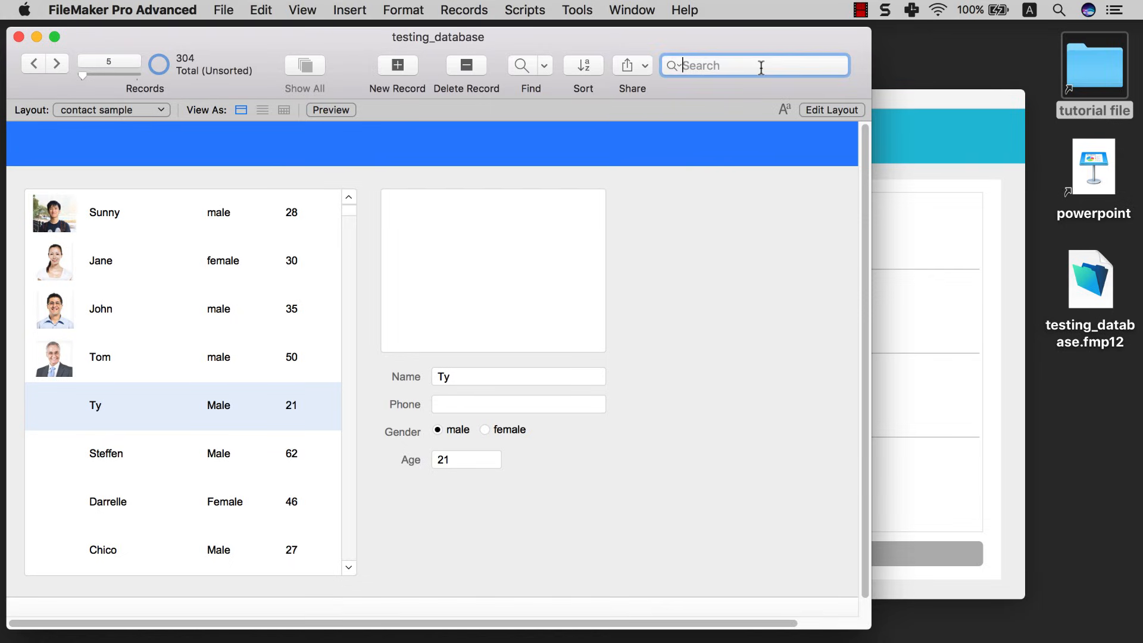
pyautogui.write('ty')
pyautogui.press('Return')
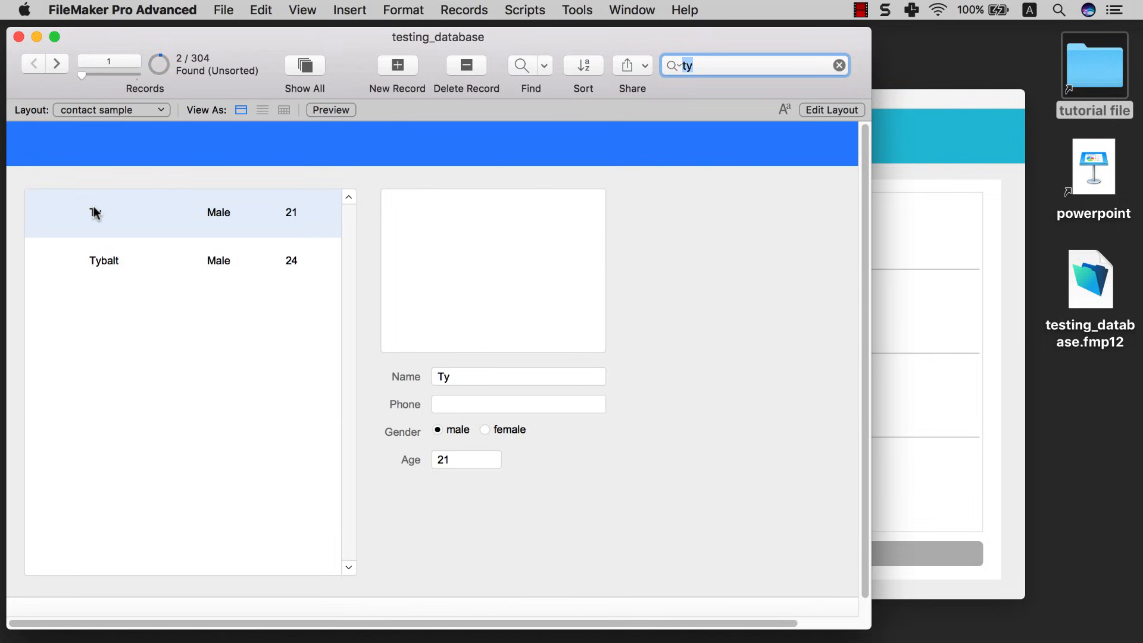
pyautogui.click(97, 266)
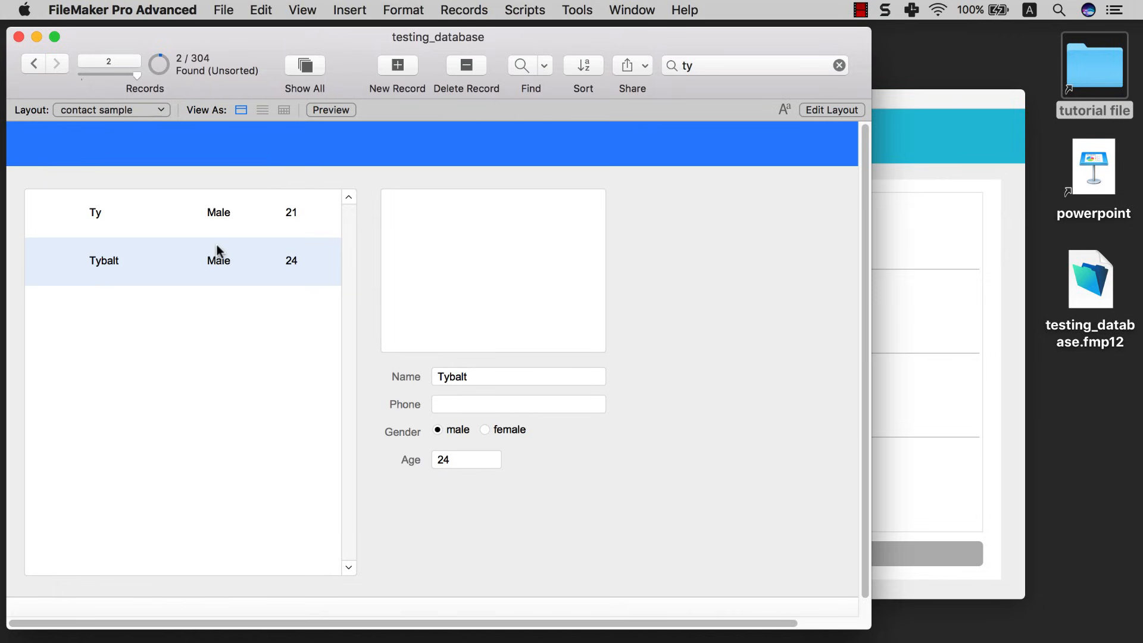
# - Run quick searches across the records for "male" and for "58"
pyautogui.click(716, 66)
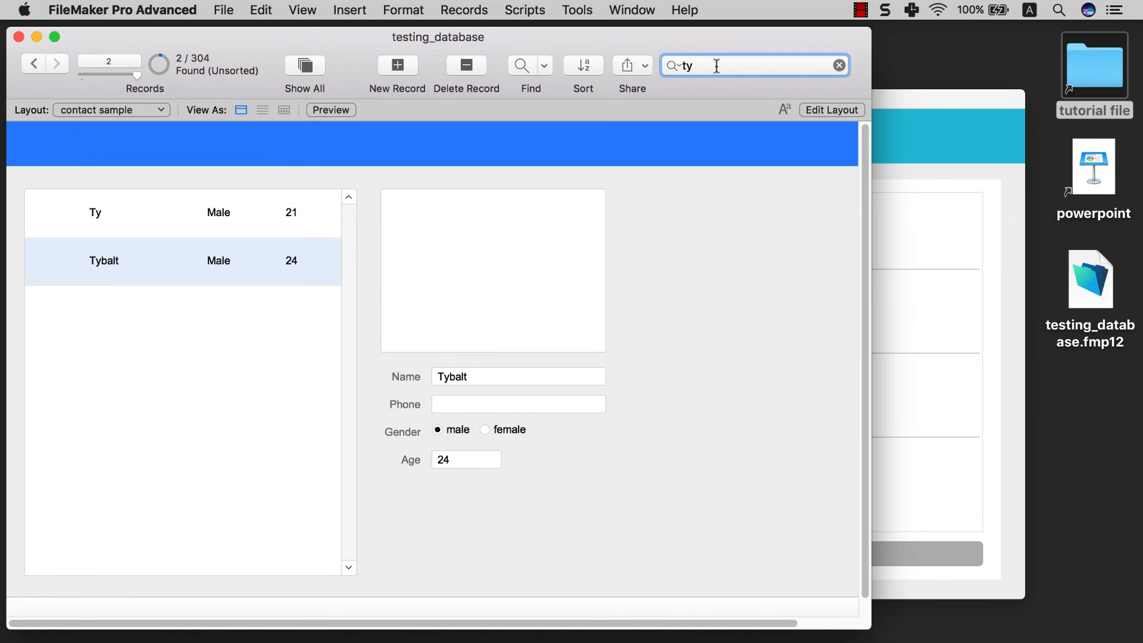
pyautogui.press('BackSpace')
pyautogui.press('BackSpace')
pyautogui.write('male')
pyautogui.press('Return')
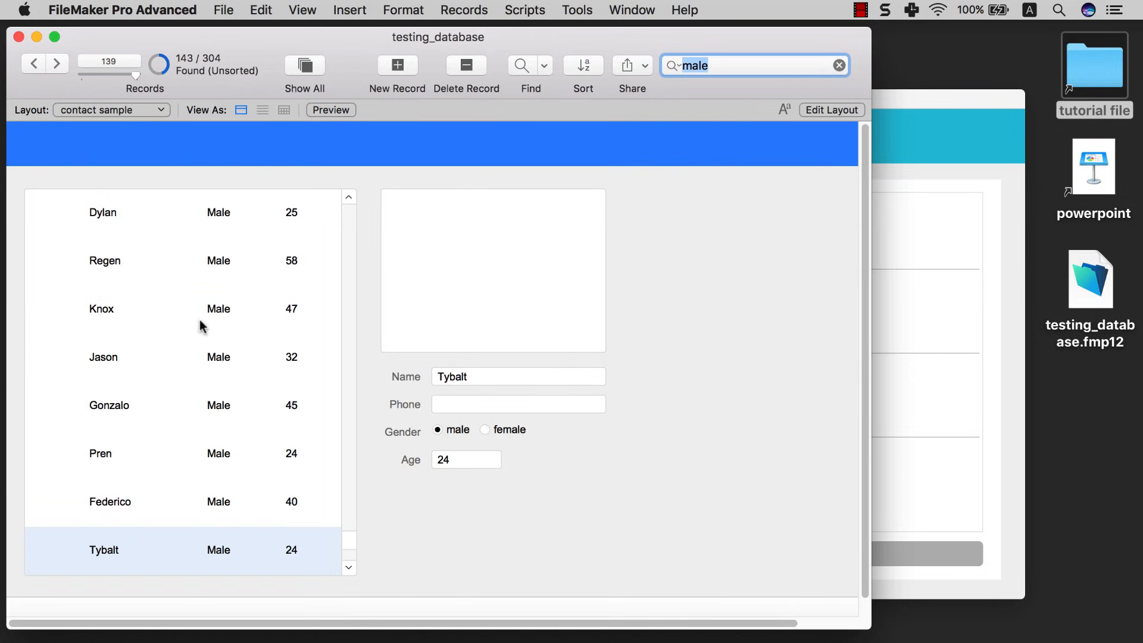
pyautogui.write('58')
pyautogui.press('Return')
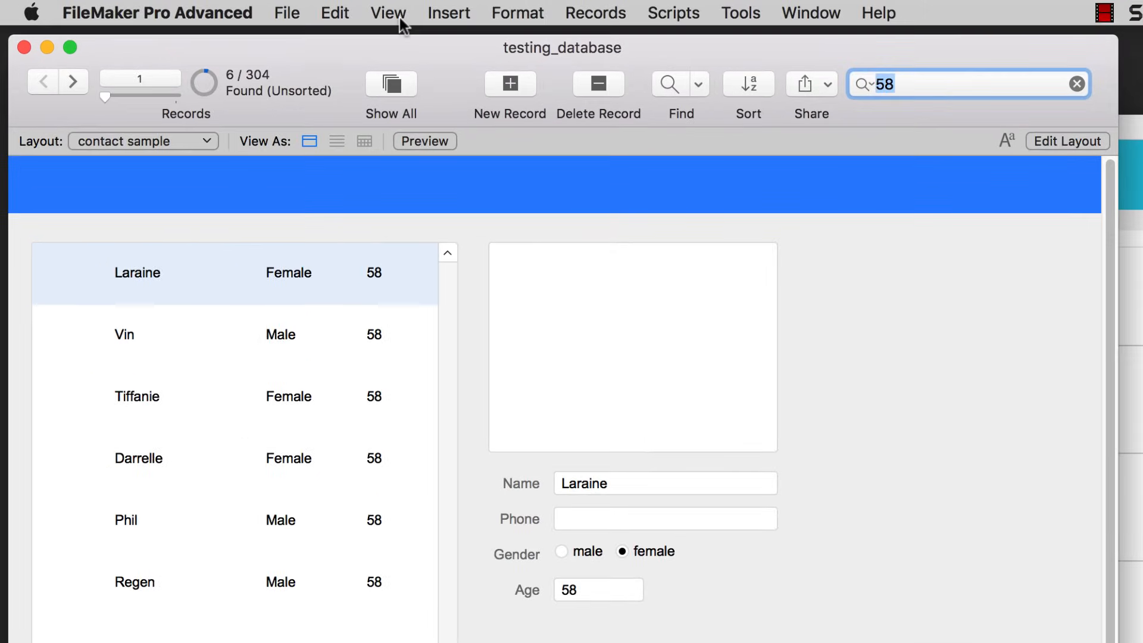
# - In Find mode, search the Name field for the name of the first contact in the full list
pyautogui.click(320, 13)
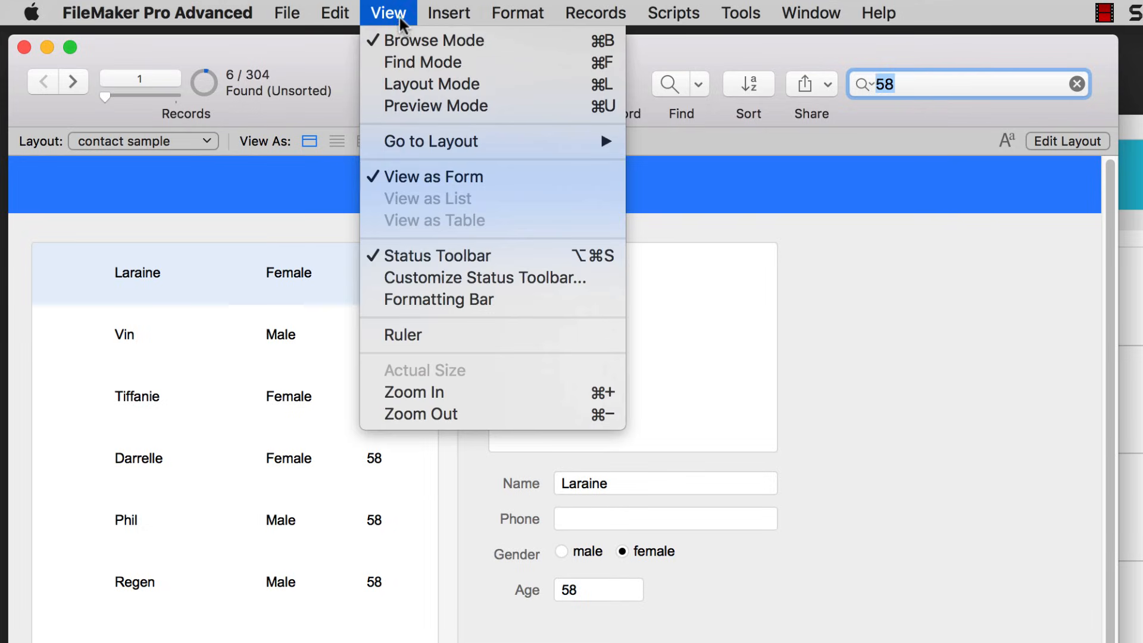
pyautogui.click(440, 63)
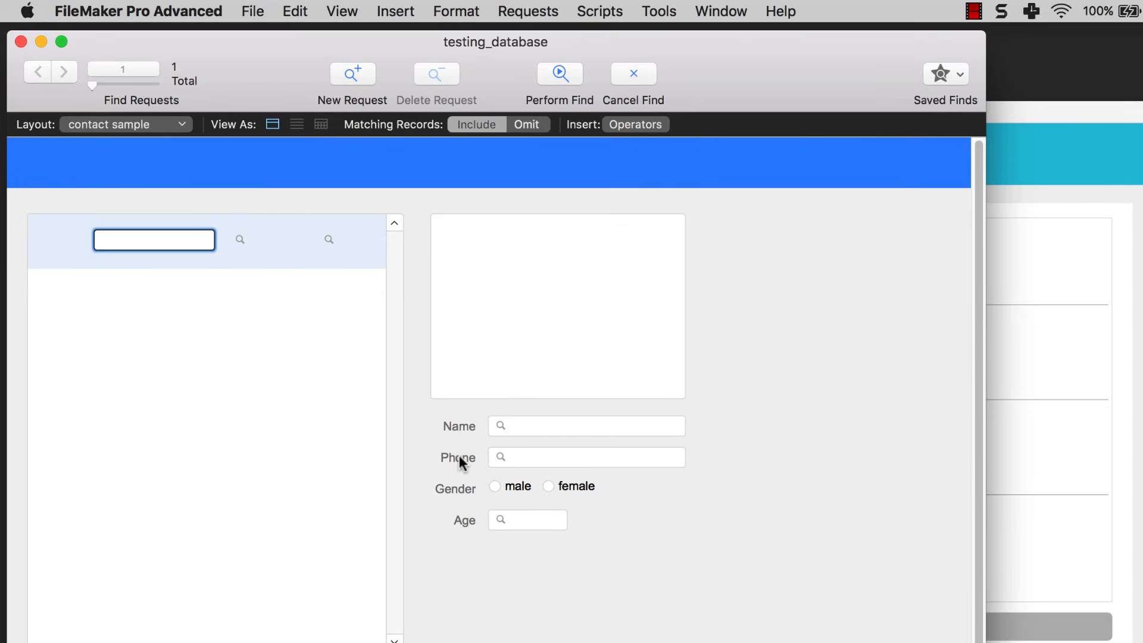
pyautogui.click(560, 423)
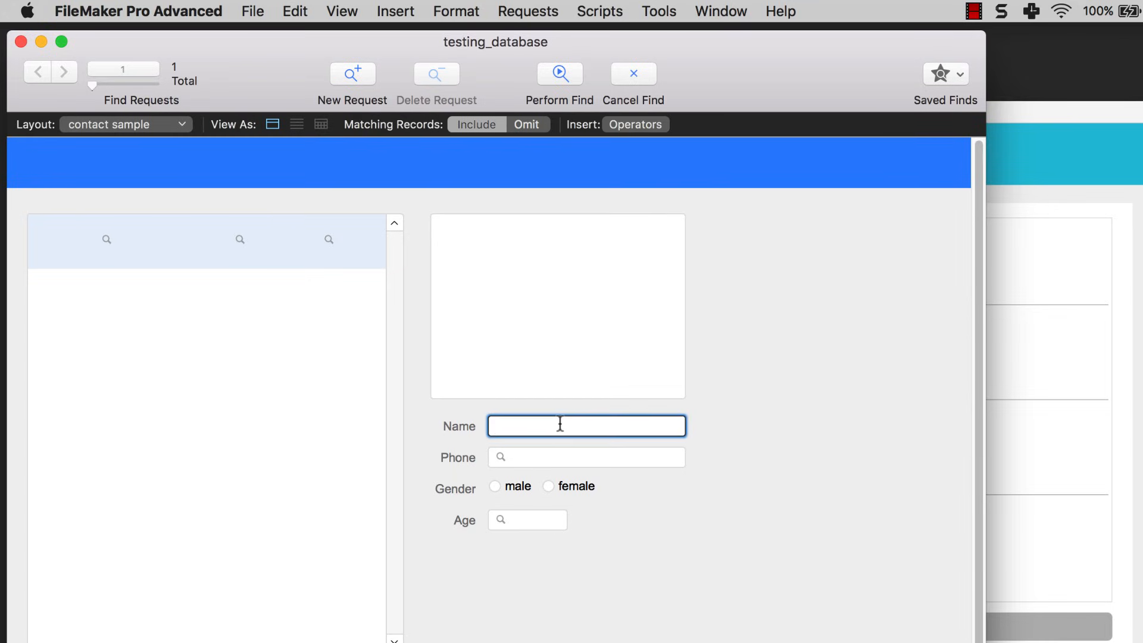
pyautogui.write('Sunny')
pyautogui.press('Return')
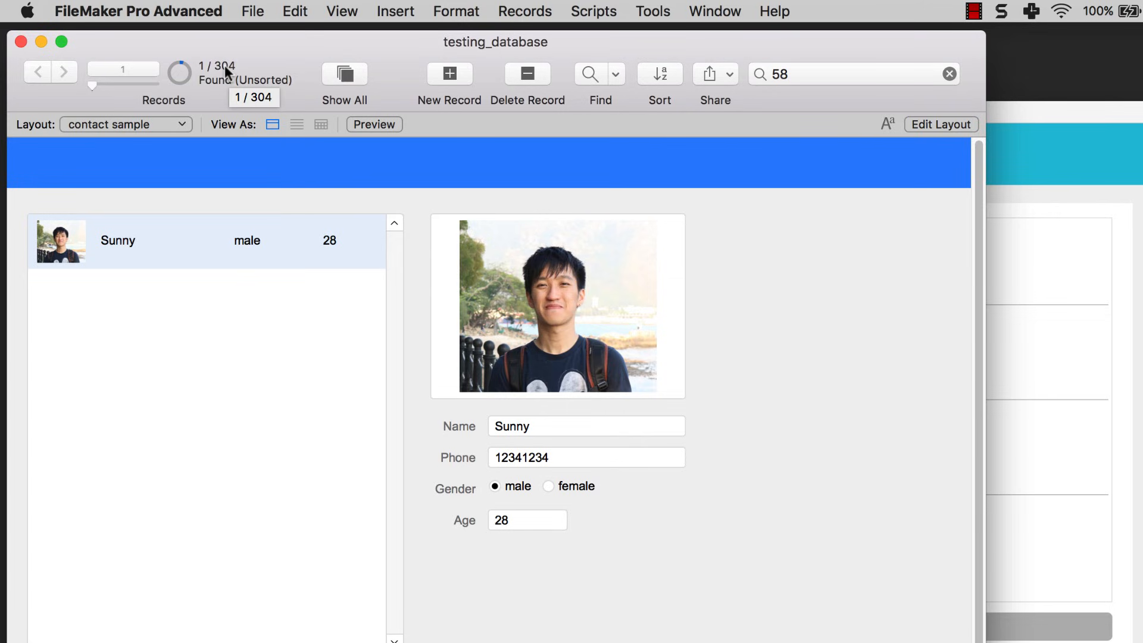
# - In Find mode, search the Name field for the first imported contact's name without any operator
pyautogui.click(344, 12)
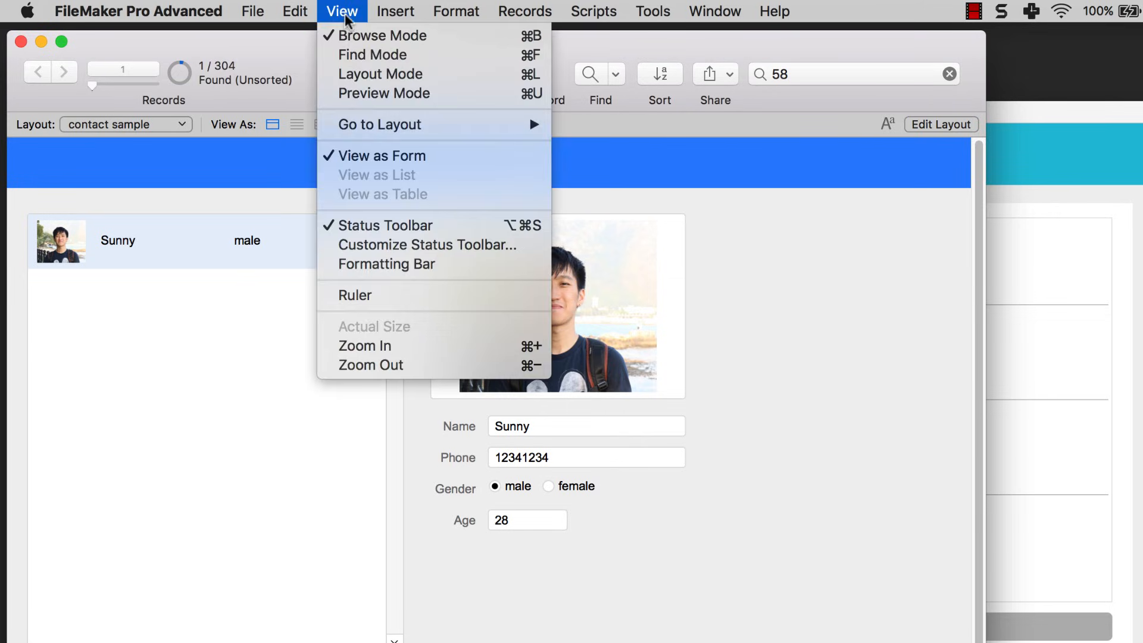
pyautogui.click(347, 55)
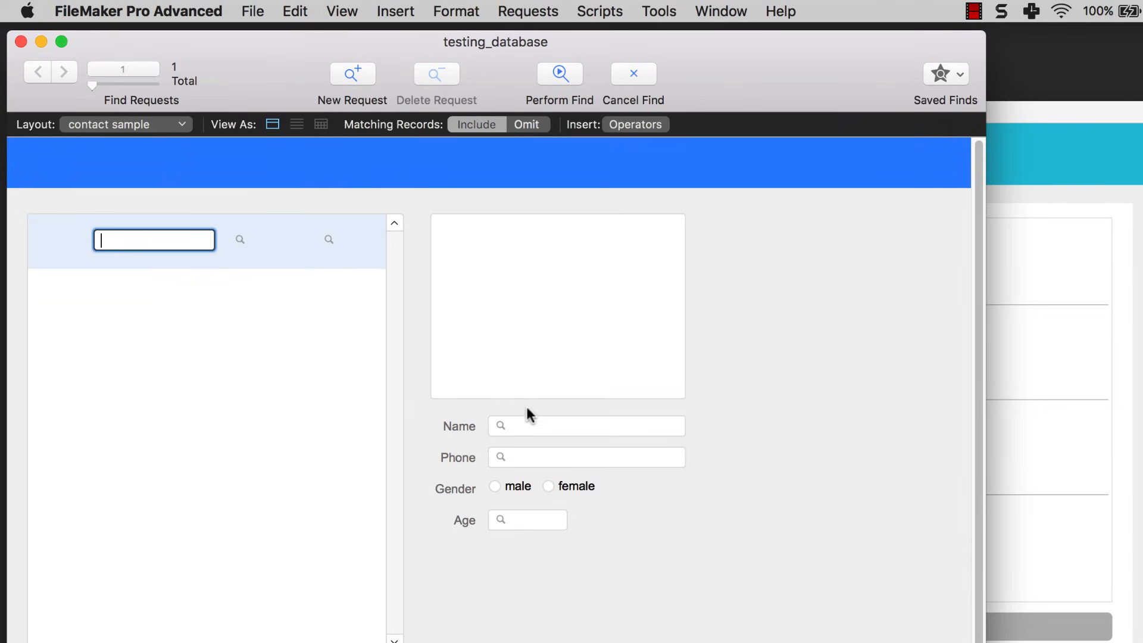
pyautogui.click(535, 427)
pyautogui.write('ty')
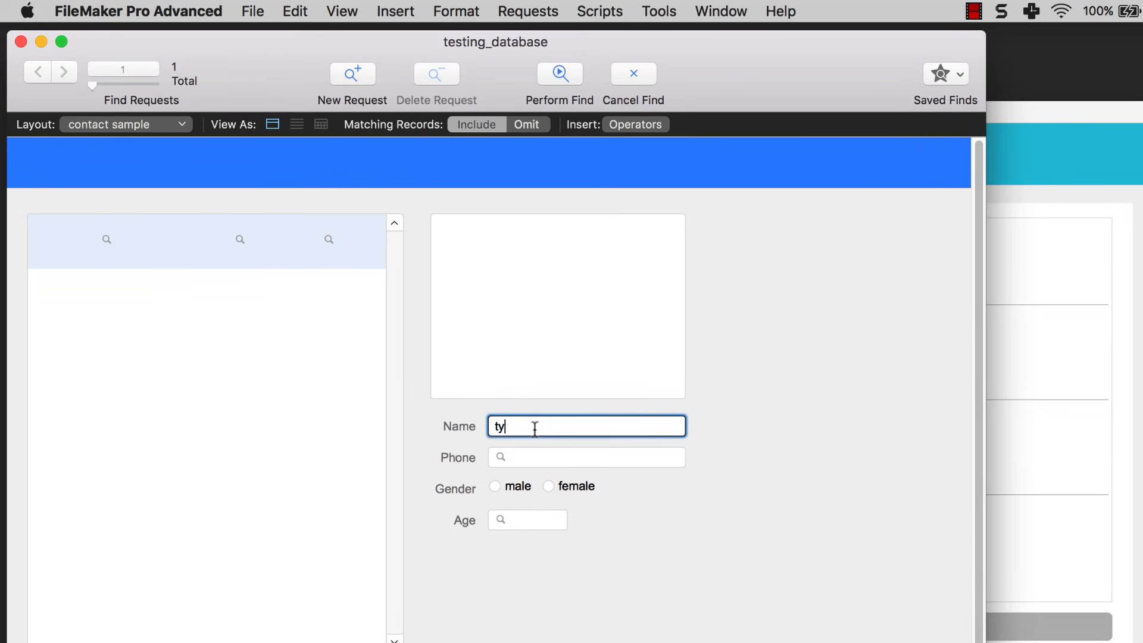
pyautogui.press('Return')
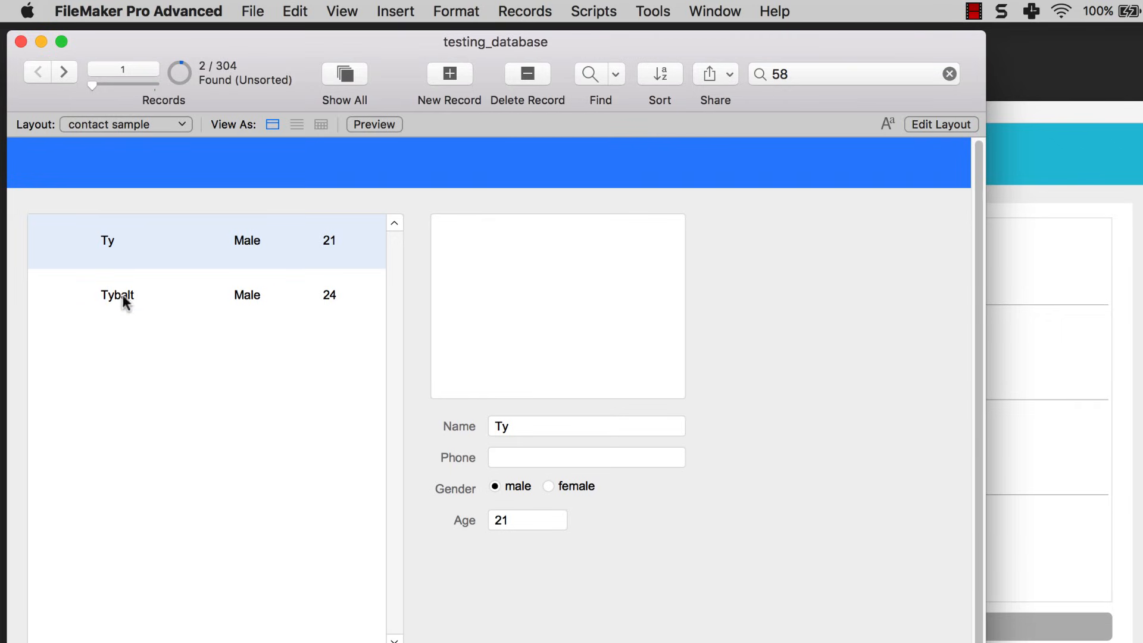
# - Find only whole-word matches of the first imported contact's name by putting the = operator before it in the Name field
pyautogui.click(590, 74)
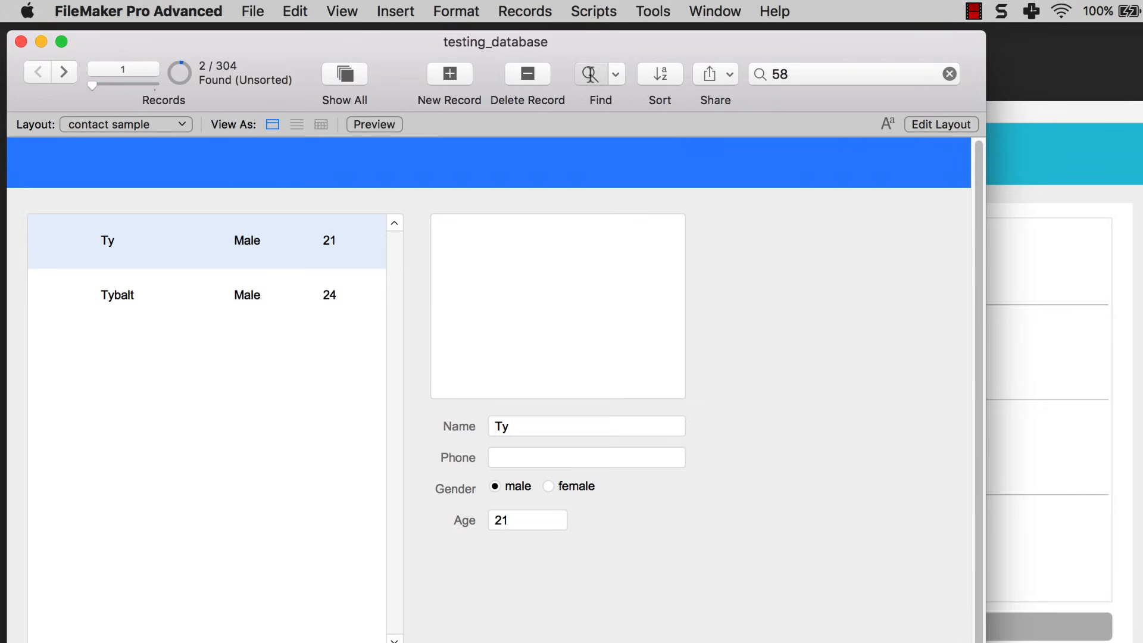
pyautogui.click(533, 424)
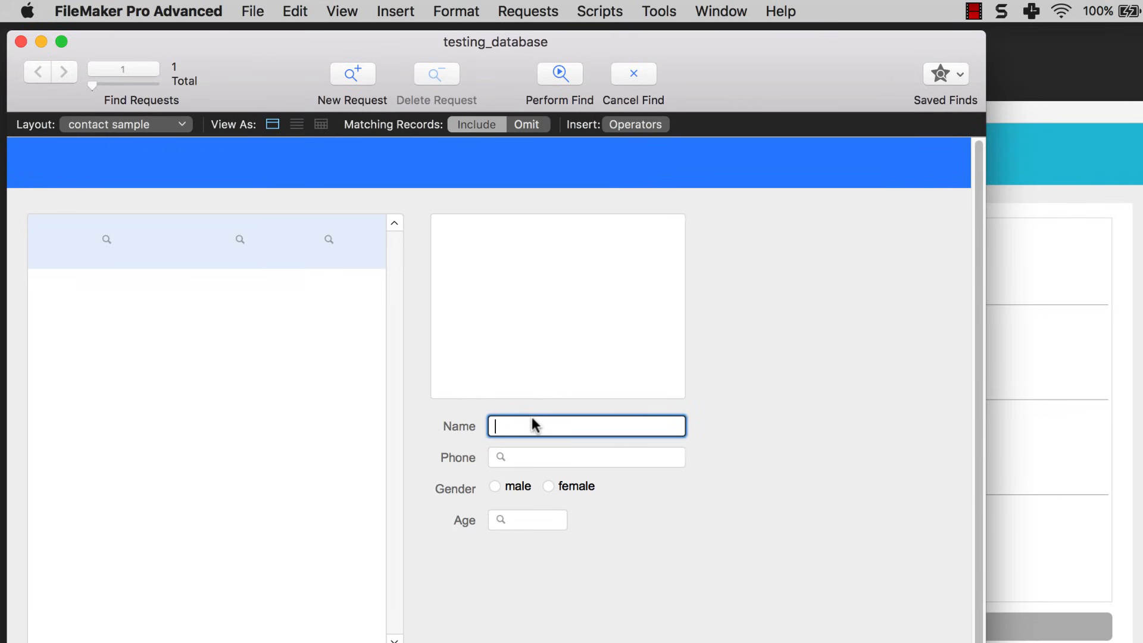
pyautogui.write('=ty')
pyautogui.press('Return')
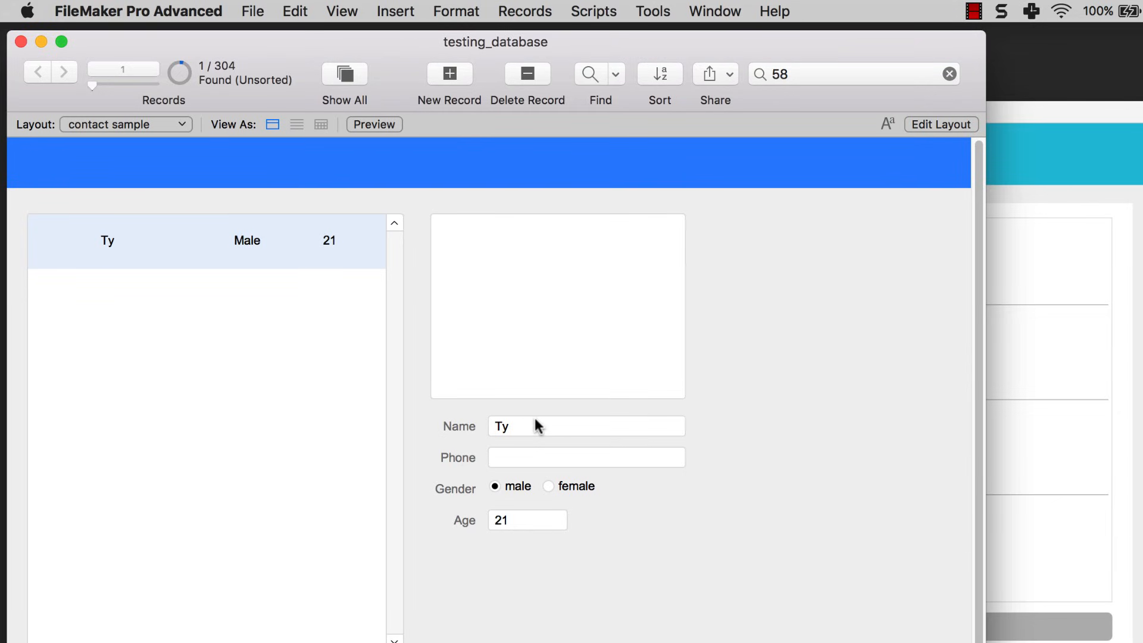
# - Find all records whose Gender is male
pyautogui.click(593, 72)
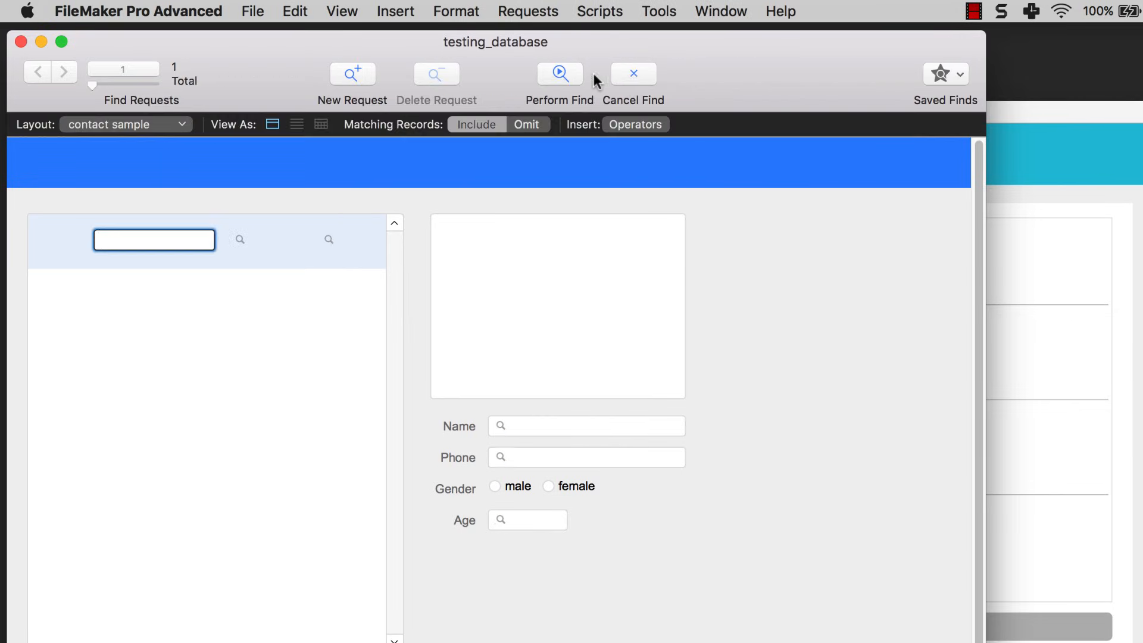
pyautogui.click(495, 486)
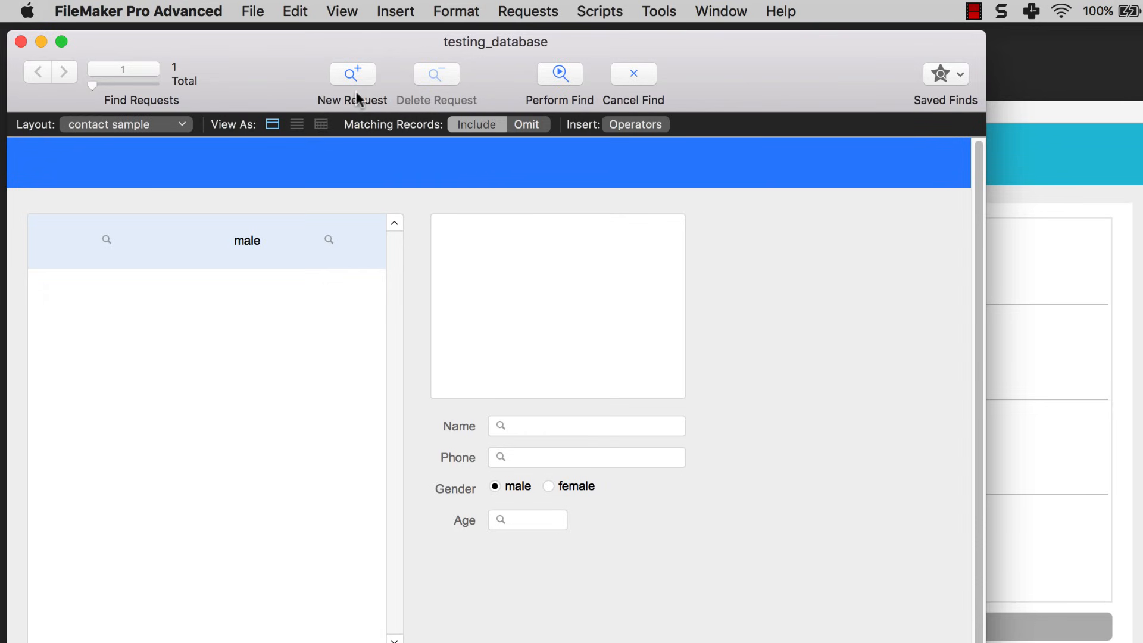
pyautogui.click(565, 76)
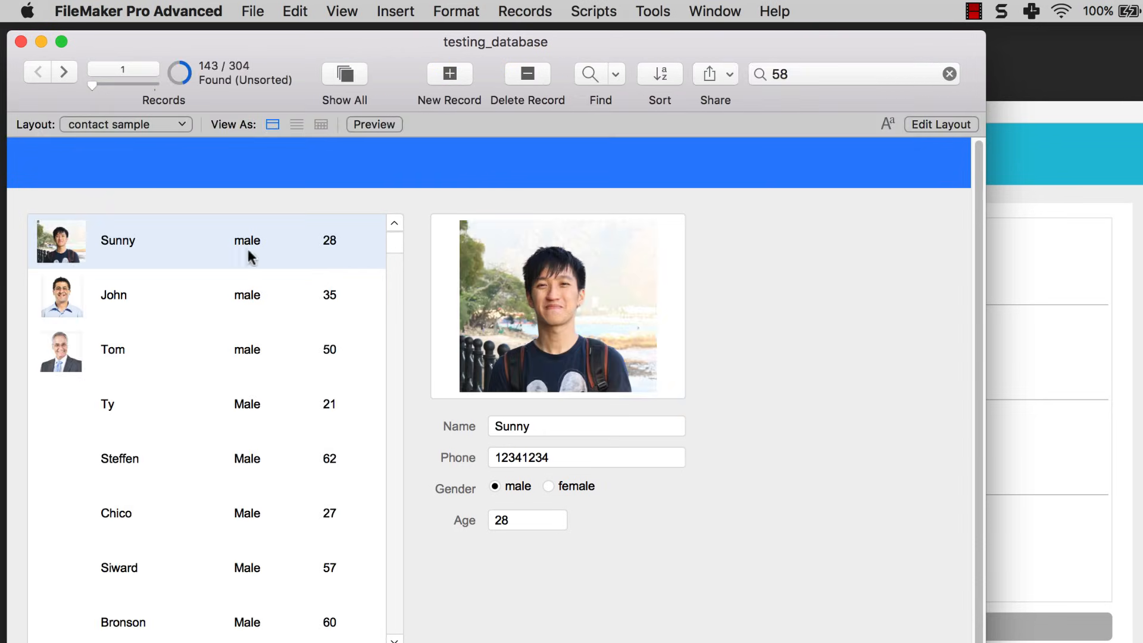
# - In Find mode, search for records with Gender male and Age 58
pyautogui.click(591, 73)
pyautogui.click(520, 486)
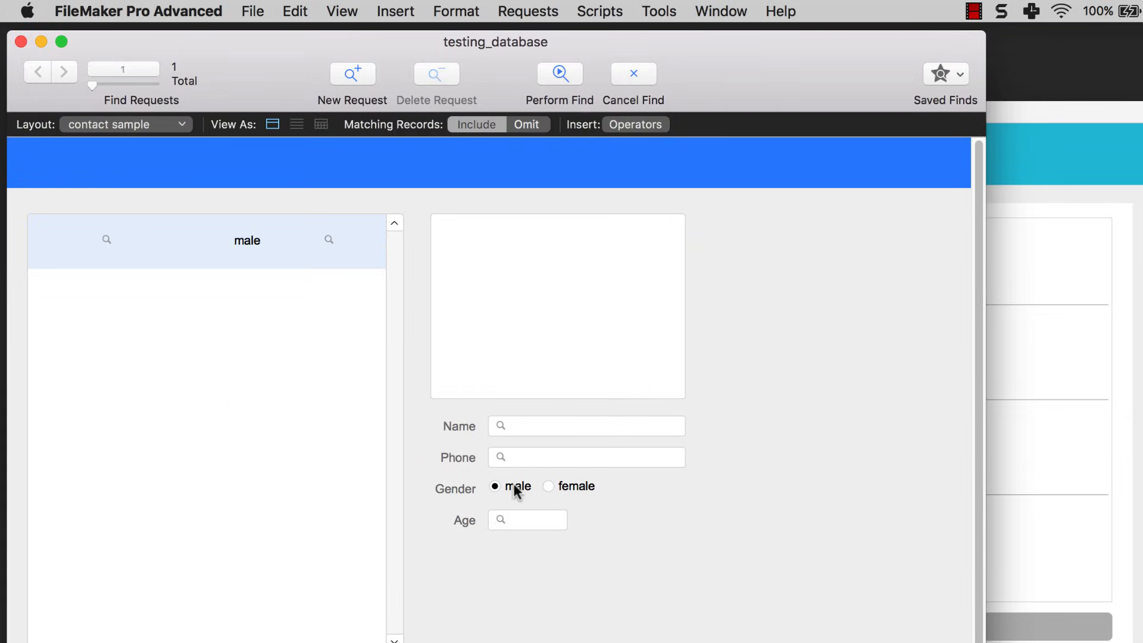
pyautogui.click(519, 526)
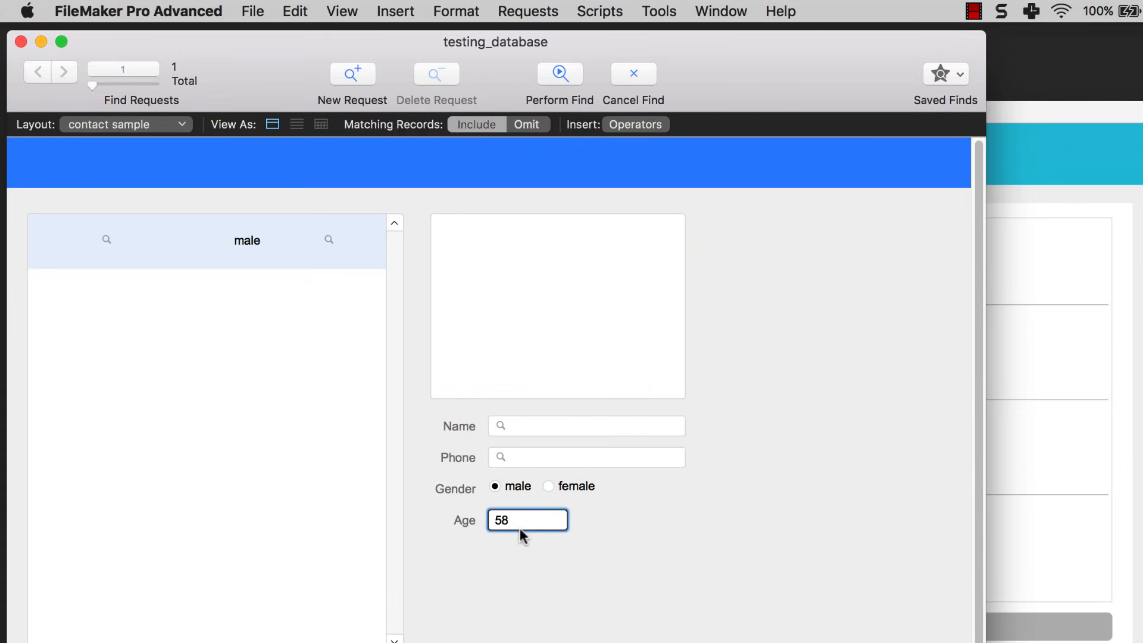
pyautogui.write('58')
pyautogui.press('Return')
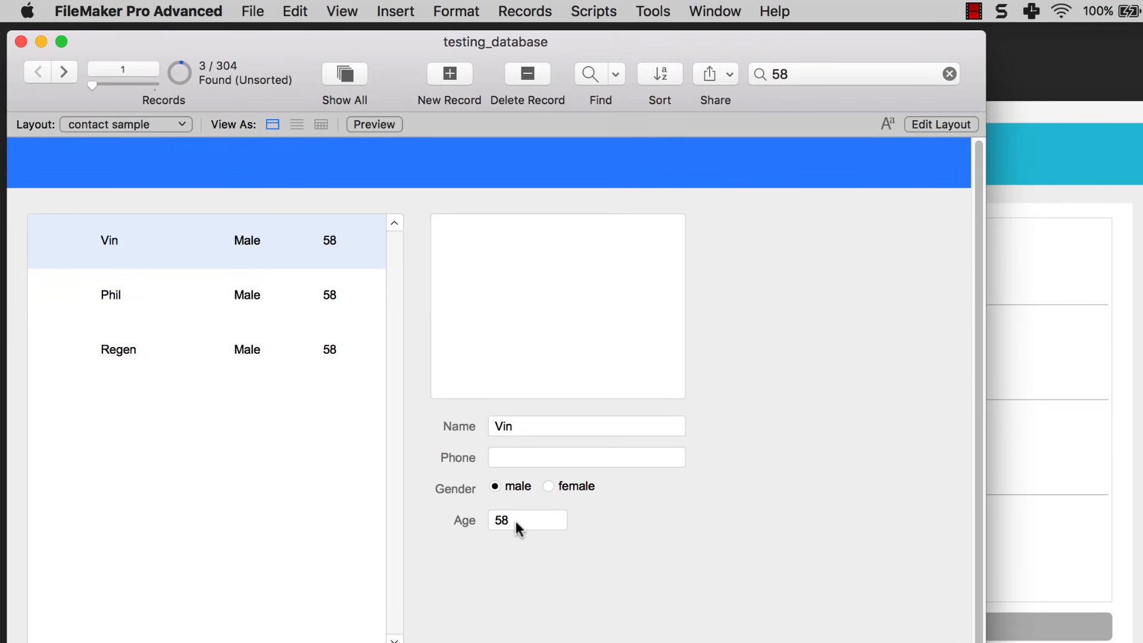
# - Find all records whose Age is in the range 20...50
pyautogui.click(590, 74)
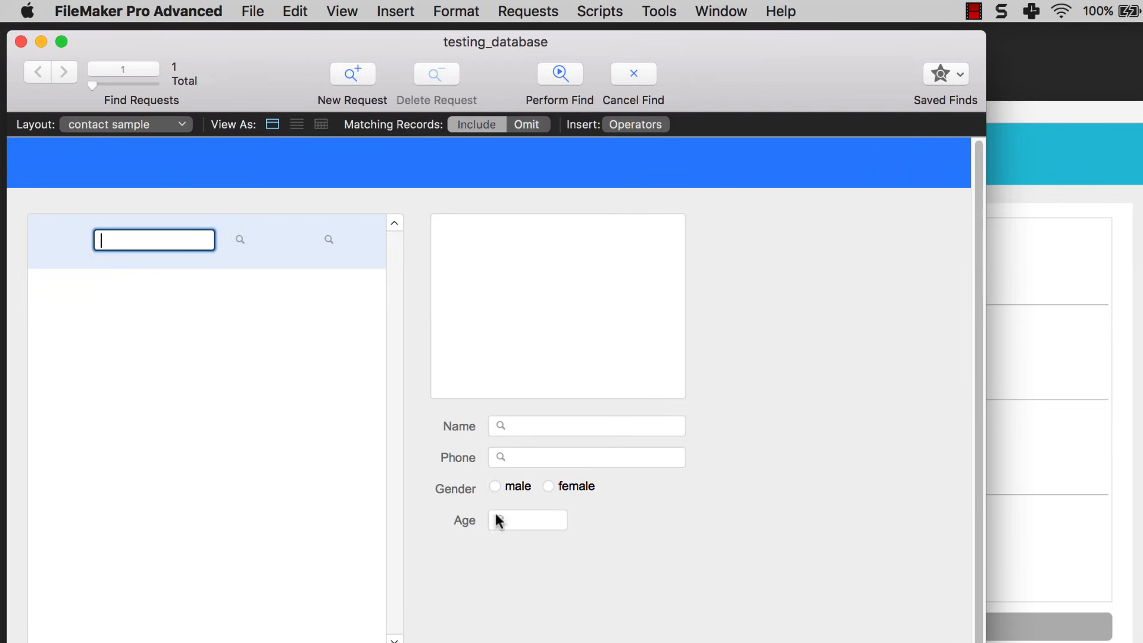
pyautogui.click(522, 522)
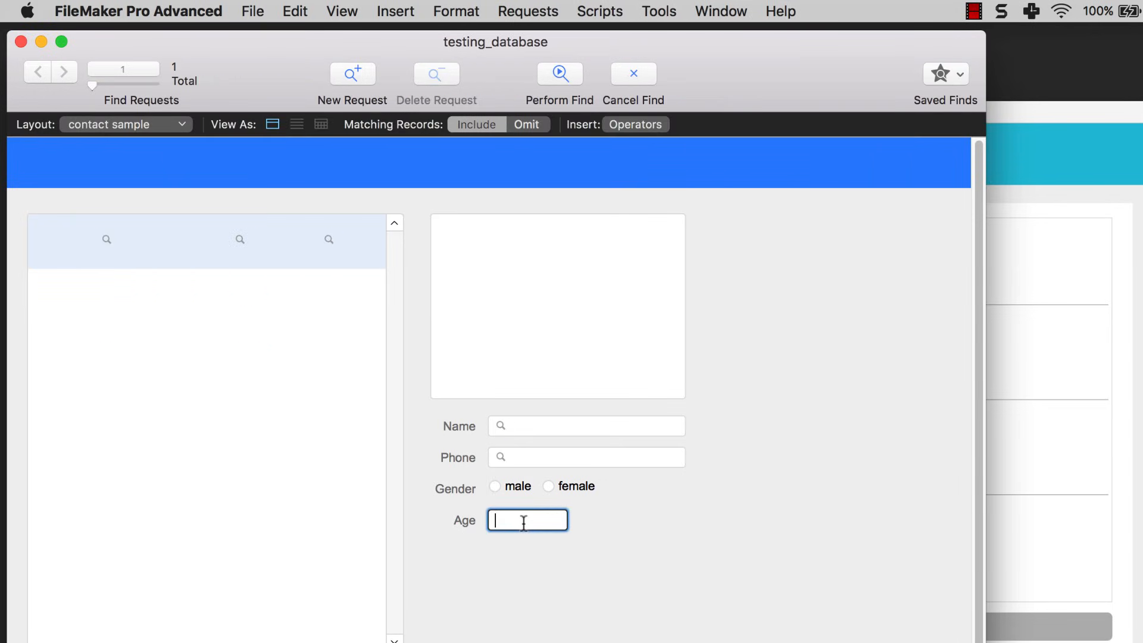
pyautogui.write('20...50')
pyautogui.press('Return')
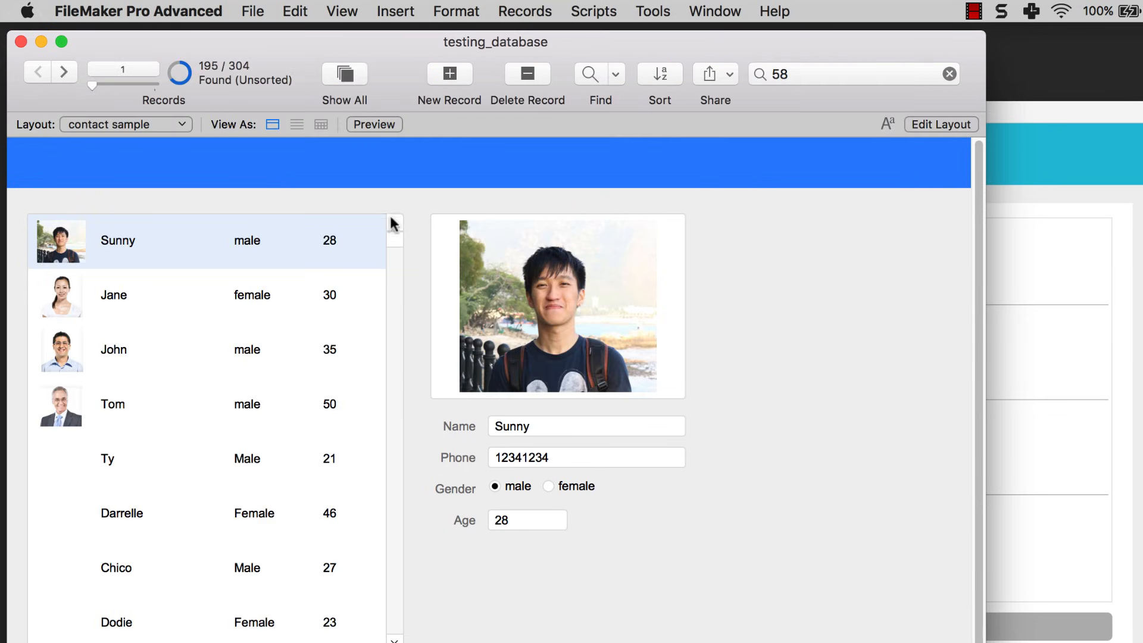
pyautogui.moveTo(389, 231)
pyautogui.mouseDown()
pyautogui.moveTo(388, 256)
pyautogui.moveTo(390, 232)
pyautogui.mouseUp()
# - Find all records aged 25 or younger by entering ...25 as the Age criterion, and look through them
pyautogui.click(590, 73)
pyautogui.click(526, 518)
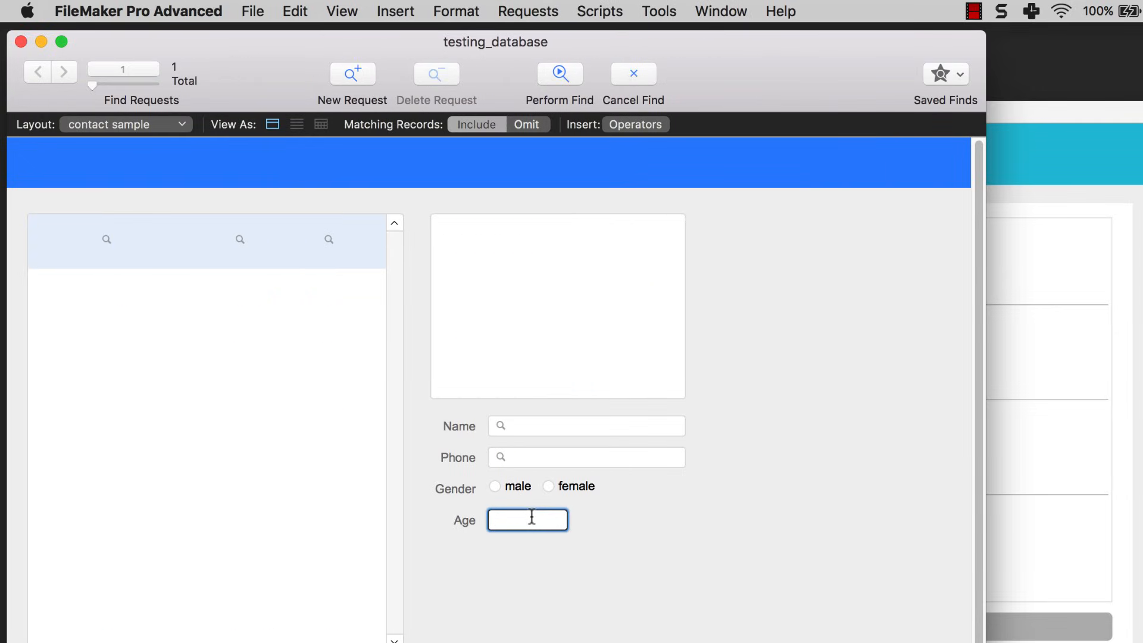
pyautogui.write('...25')
pyautogui.press('Return')
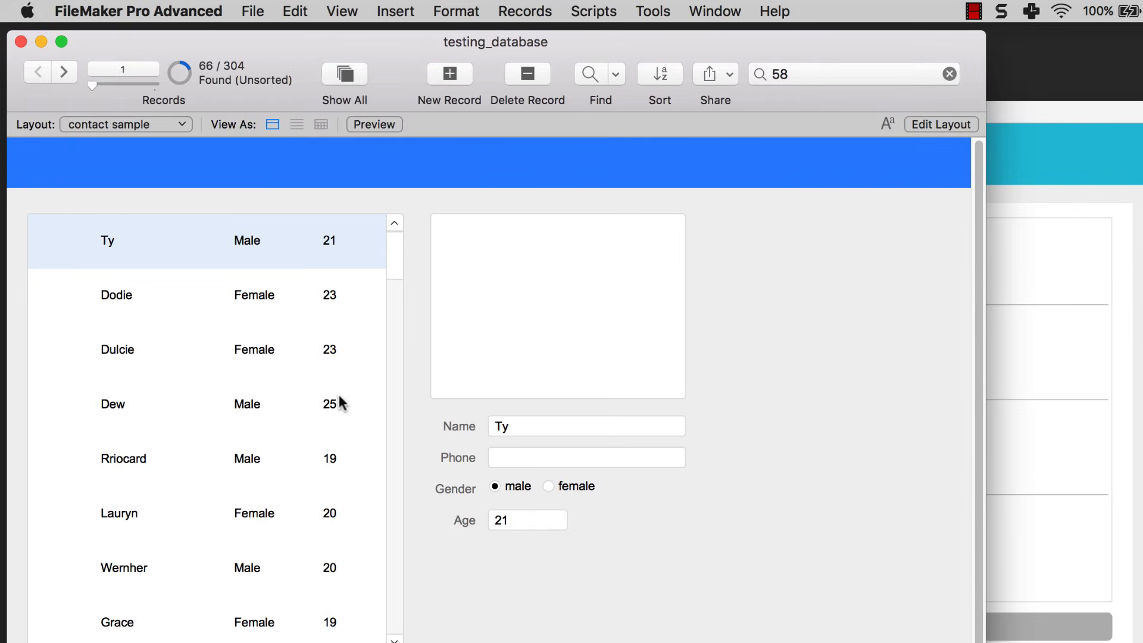
pyautogui.scroll(-4, 339, 411)
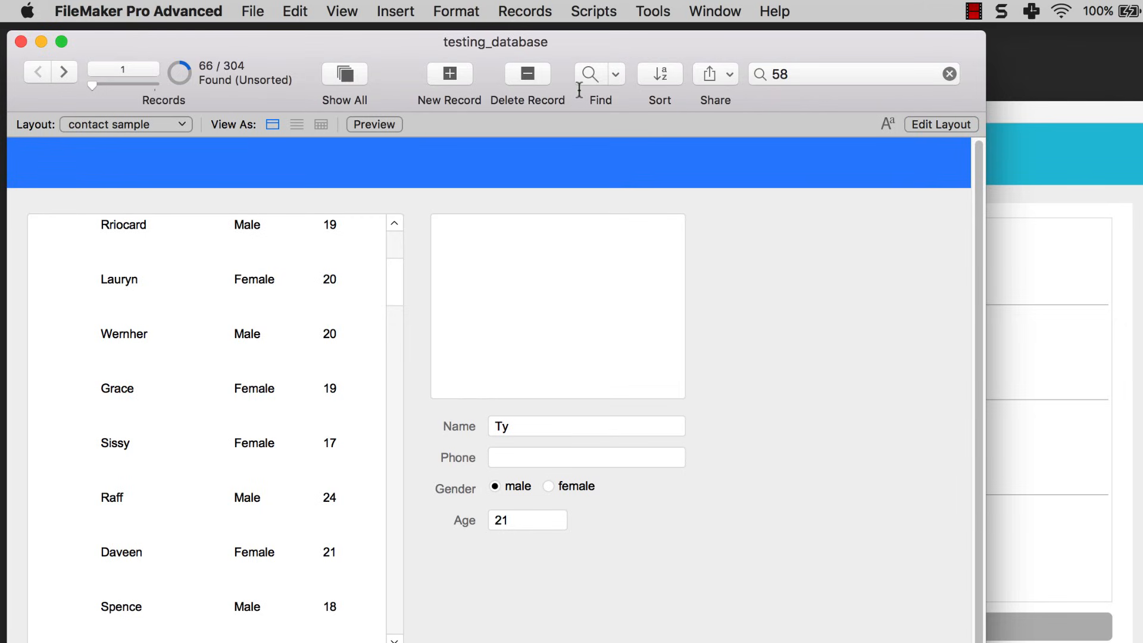
# - Find all records aged 25 or older by entering 25... as the Age criterion
pyautogui.click(589, 74)
pyautogui.click(510, 519)
pyautogui.write('2')
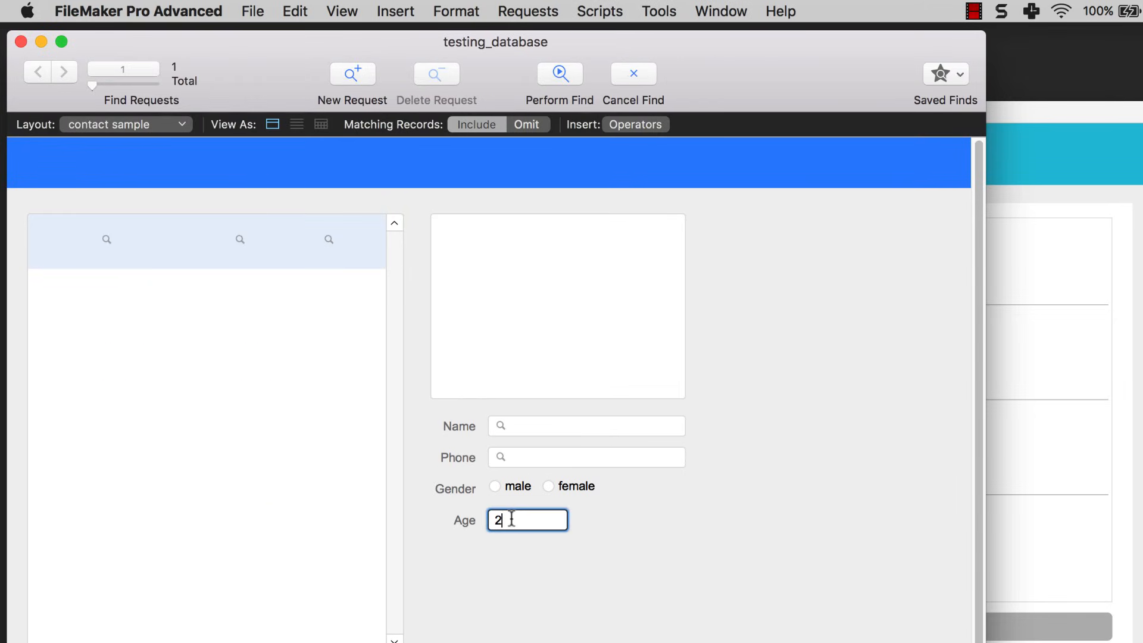
pyautogui.write('5...')
pyautogui.press('Return')
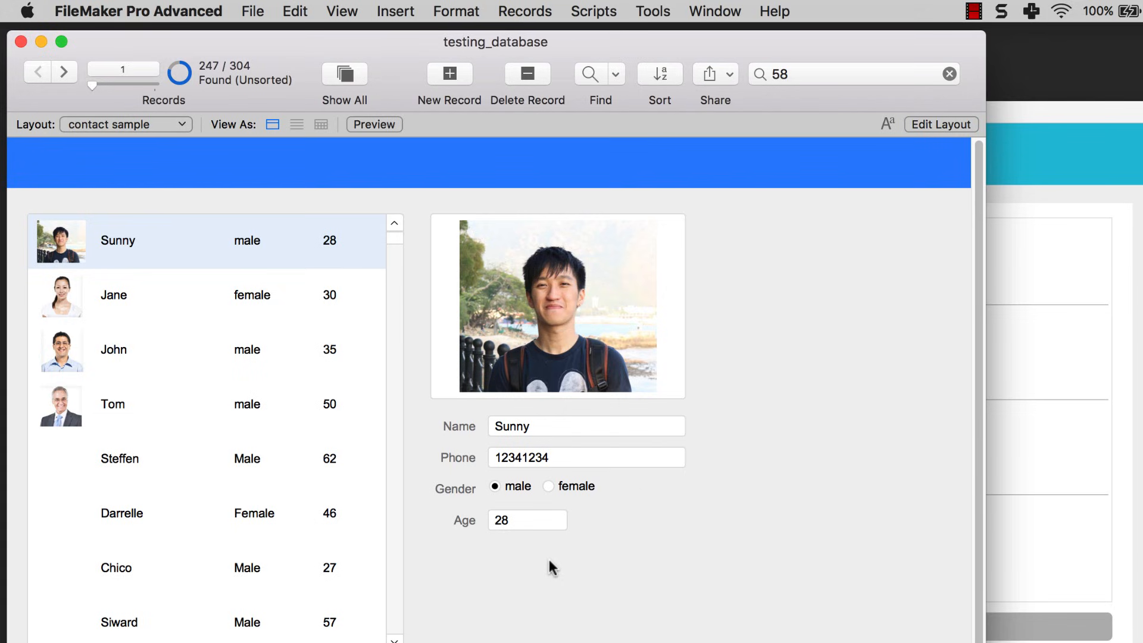
# - Find male records with an Age in the range 20...35 and look through the found list
pyautogui.click(590, 73)
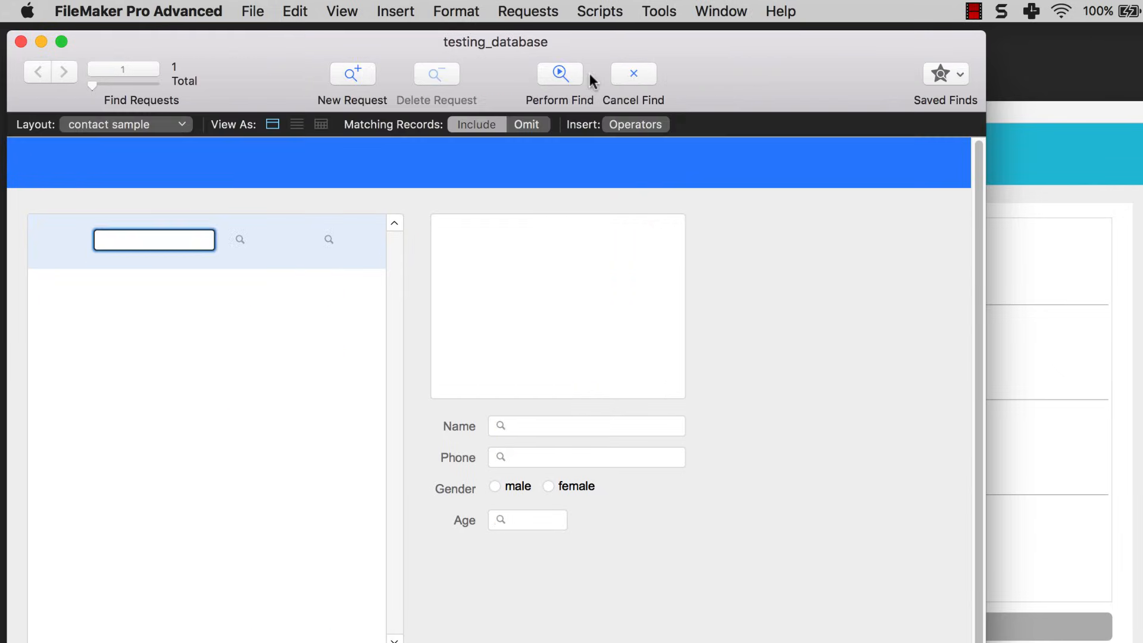
pyautogui.click(495, 484)
pyautogui.click(525, 519)
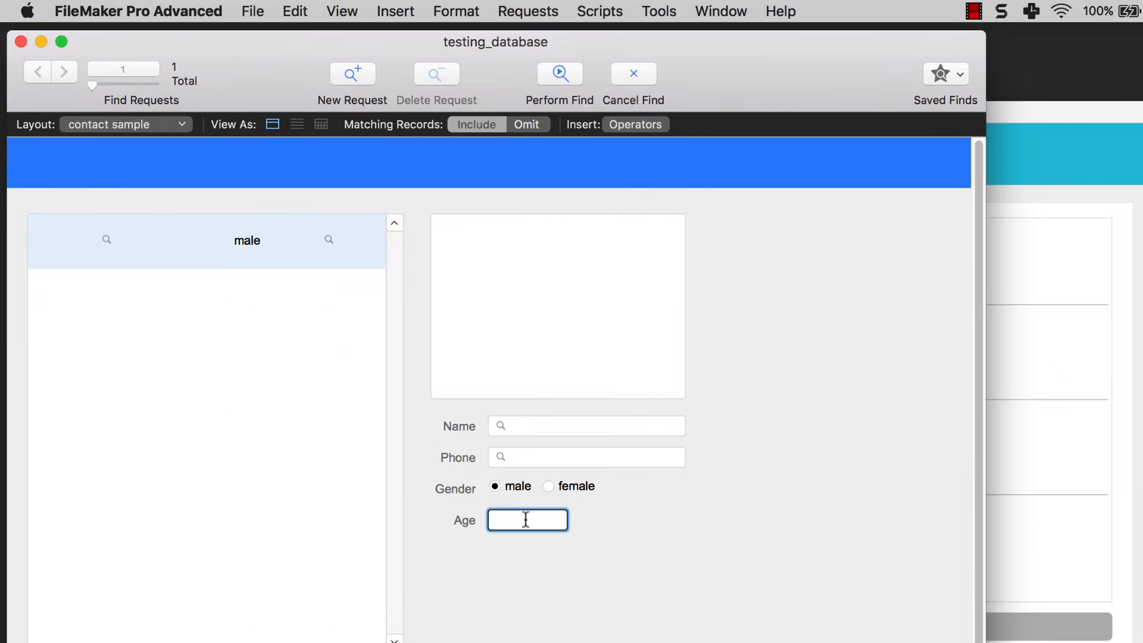
pyautogui.write('20-35')
pyautogui.press('Left')
pyautogui.press('Left')
pyautogui.press('BackSpace')
pyautogui.write('...')
pyautogui.press('Return')
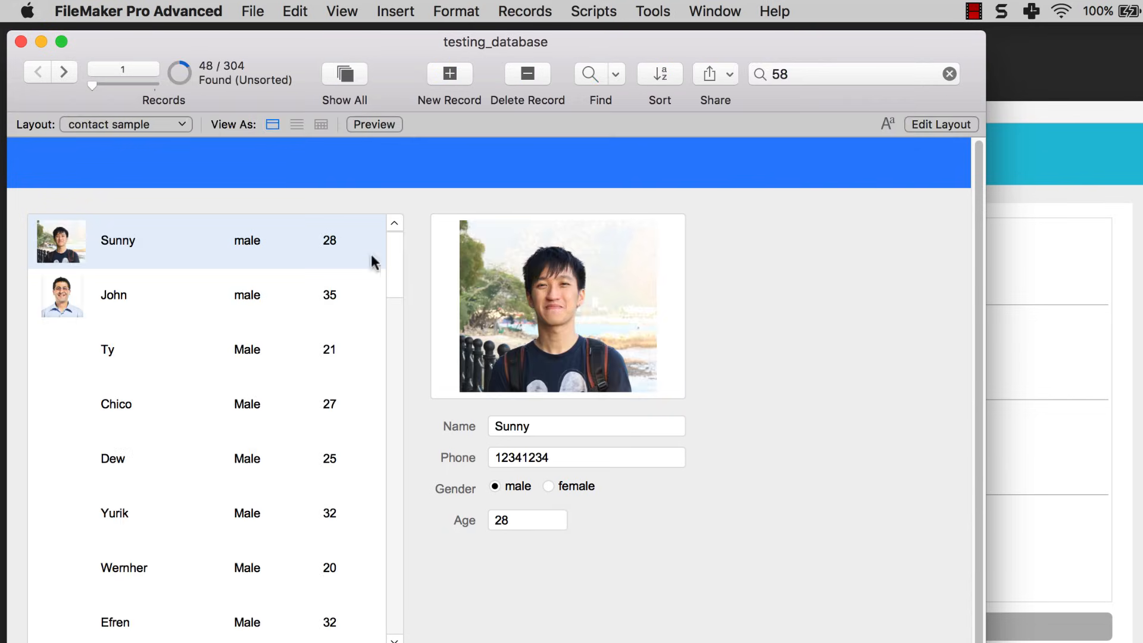
pyautogui.moveTo(388, 270); pyautogui.dragTo(407, 249)
# - Start a new find whose first request is Gender male with Age 20...30
pyautogui.click(586, 72)
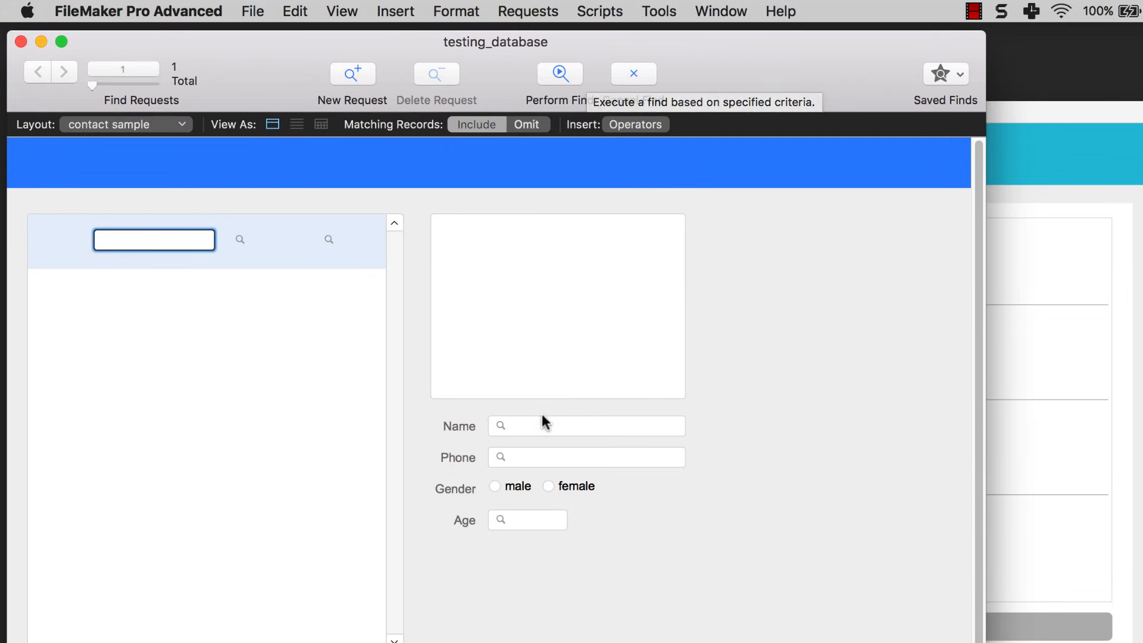
pyautogui.click(494, 485)
pyautogui.click(524, 521)
pyautogui.write('20')
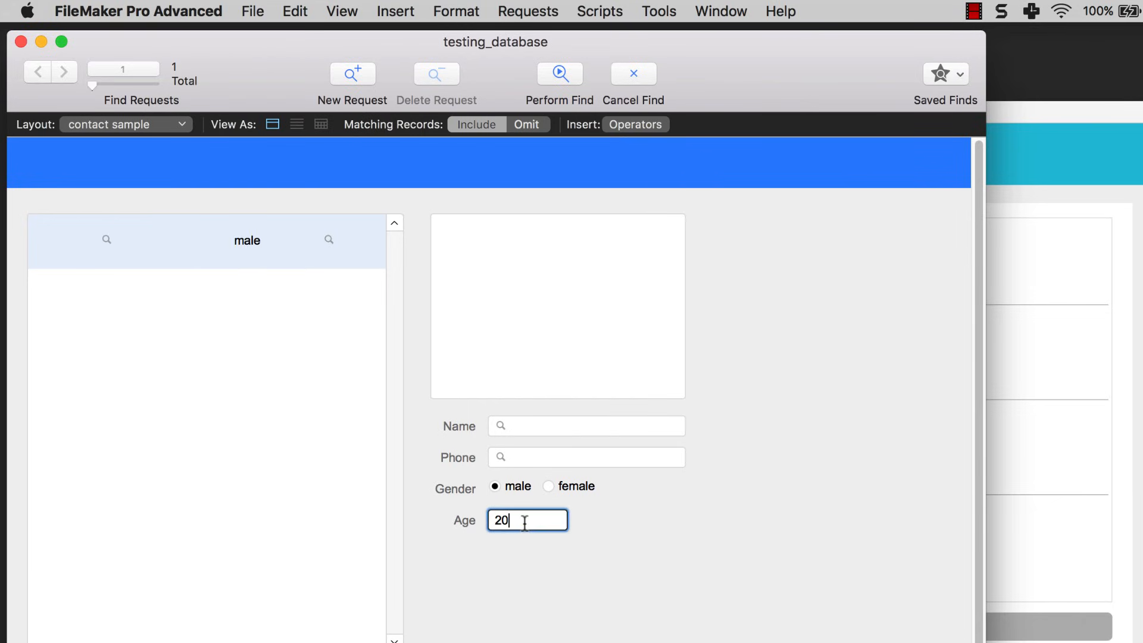
pyautogui.write('...30')
# - Add a second find request for Gender female with Age 30...40, perform the combined find and look through the records
pyautogui.click(348, 76)
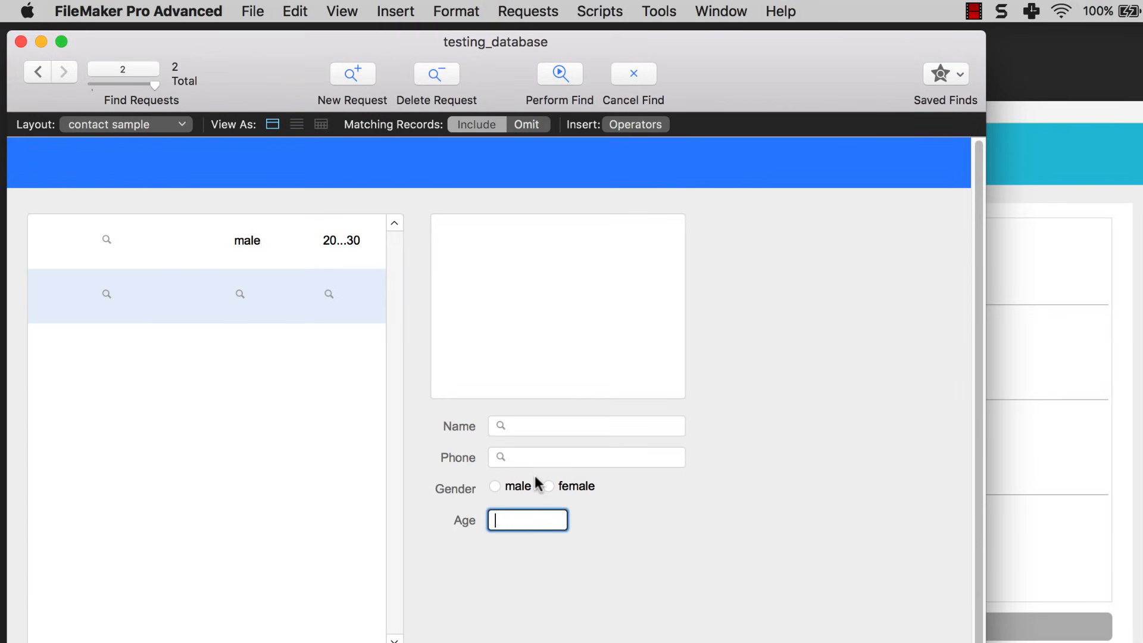
pyautogui.click(547, 486)
pyautogui.click(523, 517)
pyautogui.write('30...40')
pyautogui.press('Return')
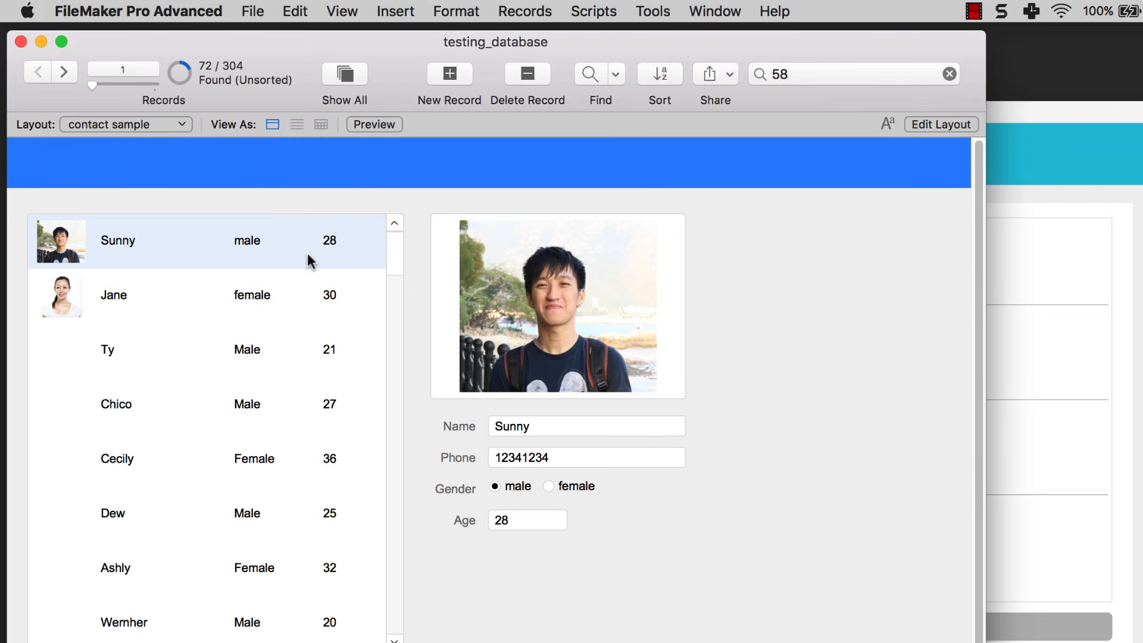
pyautogui.scroll(-4, 307, 253)
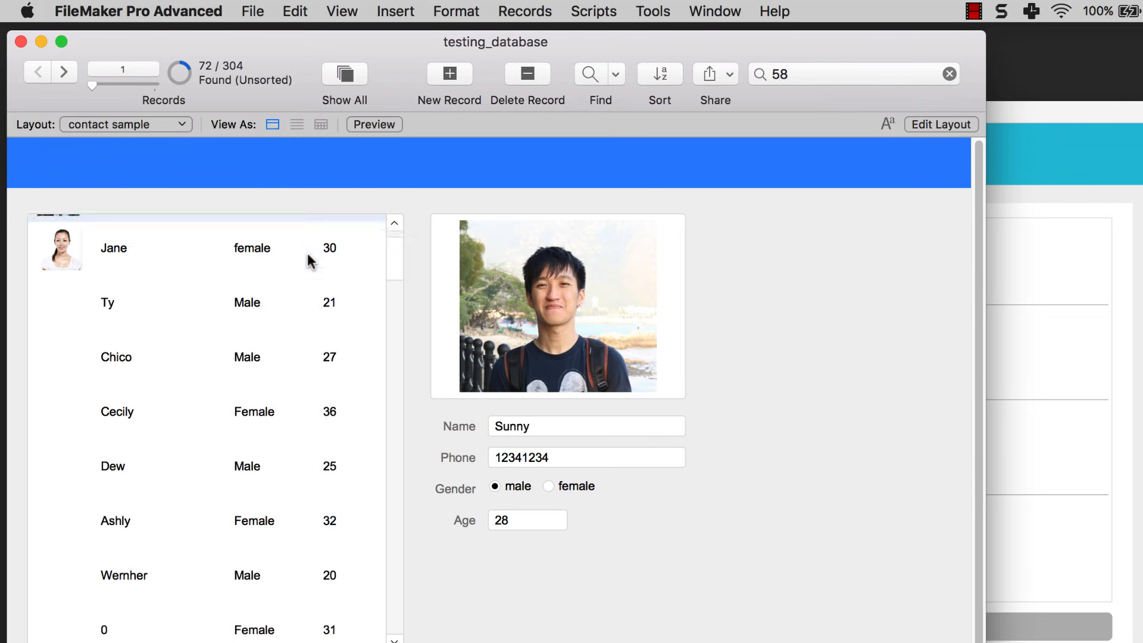
pyautogui.scroll(4, 300, 371)
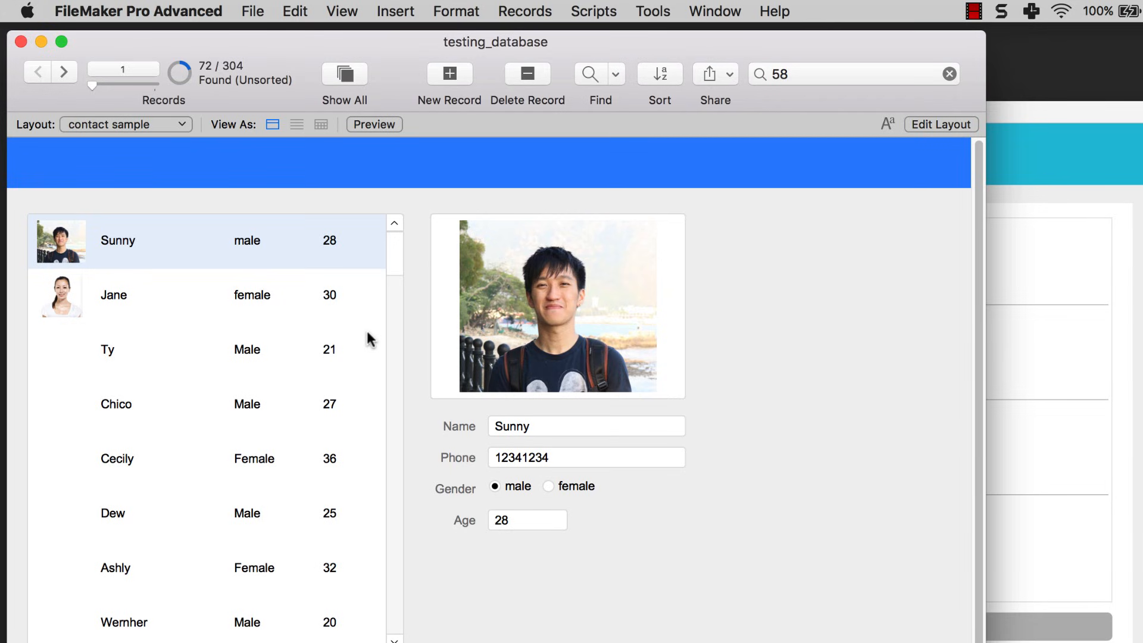
# - Sort the found records by Age in descending order and look through the sorted list
pyautogui.click(658, 73)
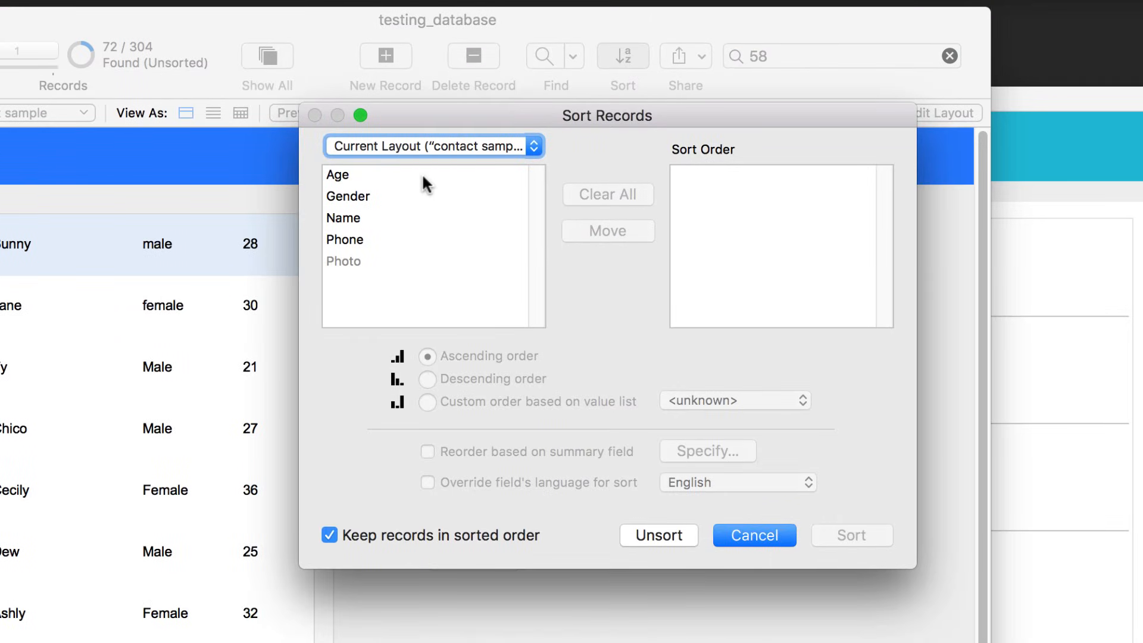
pyautogui.doubleClick(421, 174)
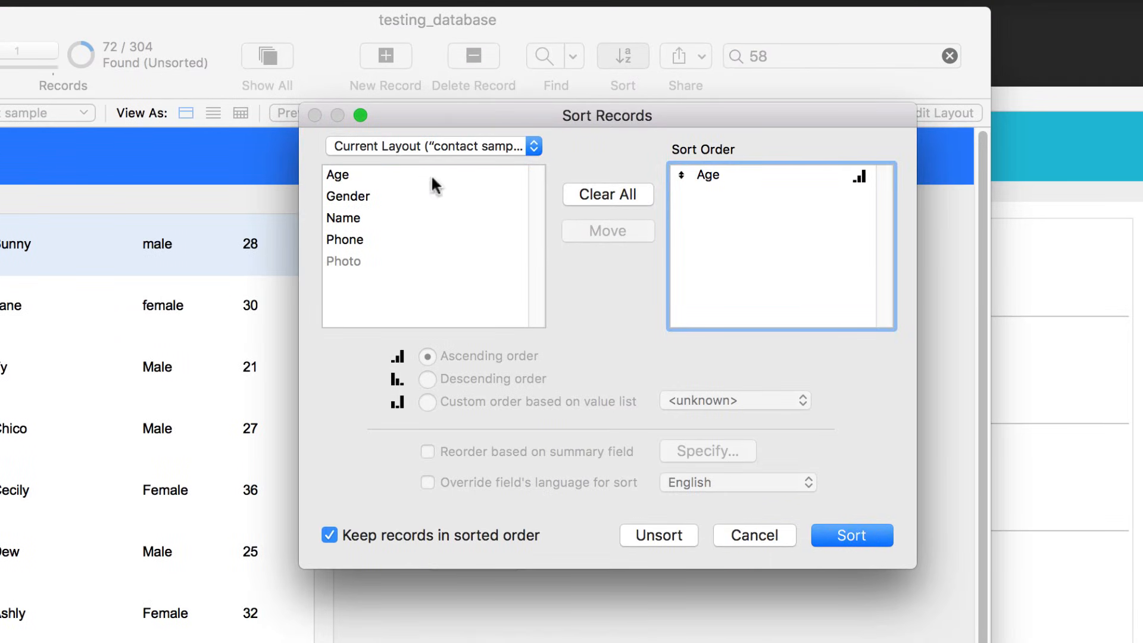
pyautogui.click(721, 176)
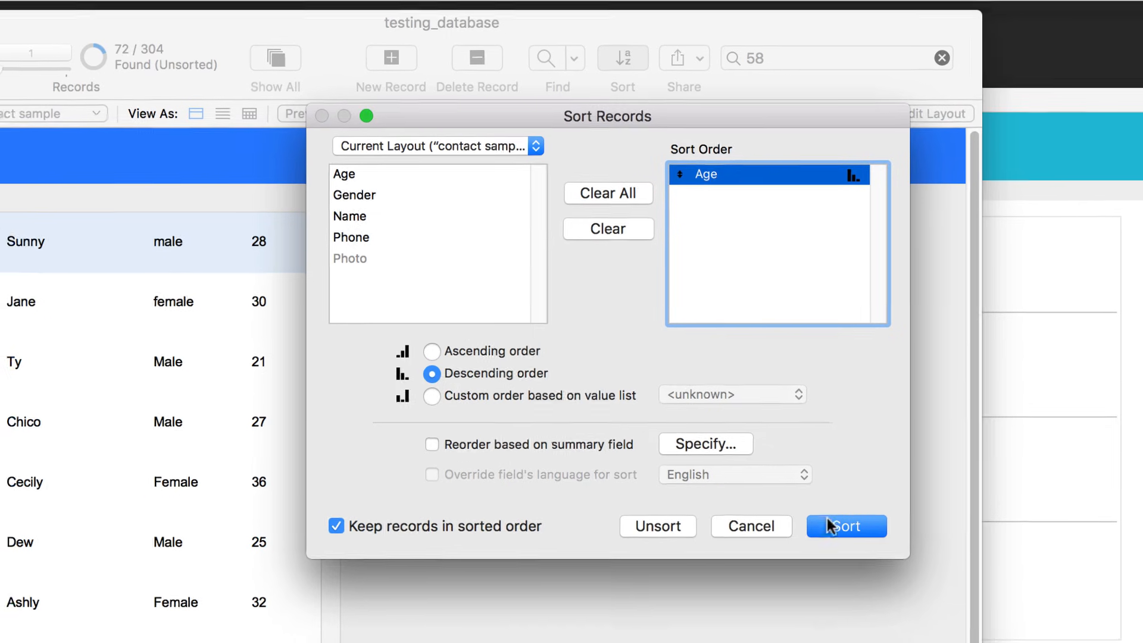
pyautogui.click(851, 534)
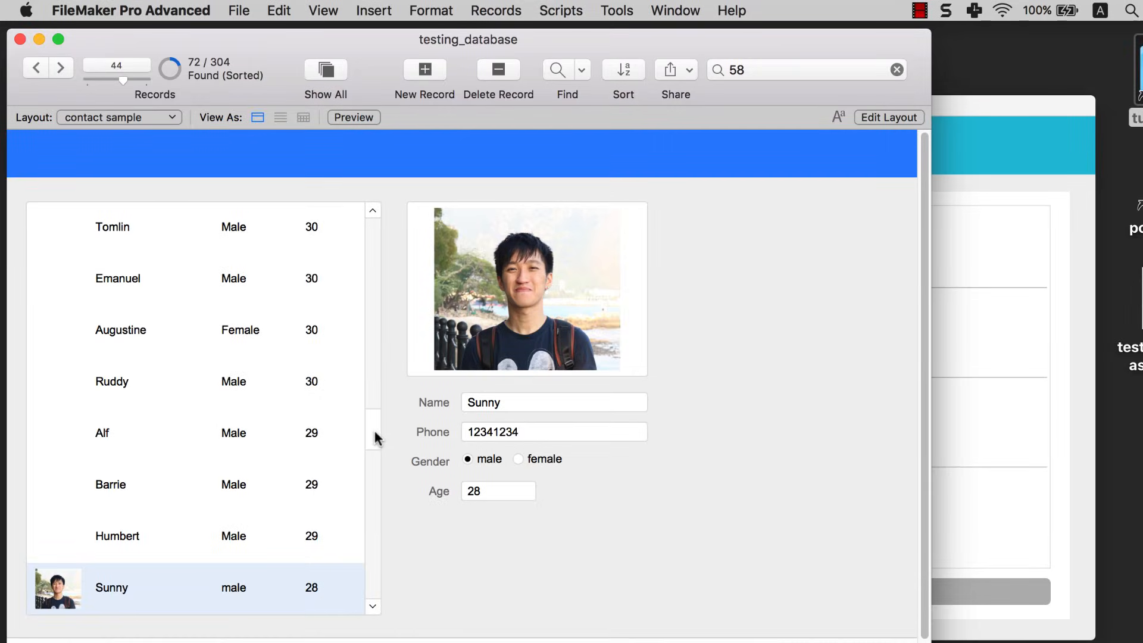
pyautogui.moveTo(374, 428); pyautogui.dragTo(382, 227)
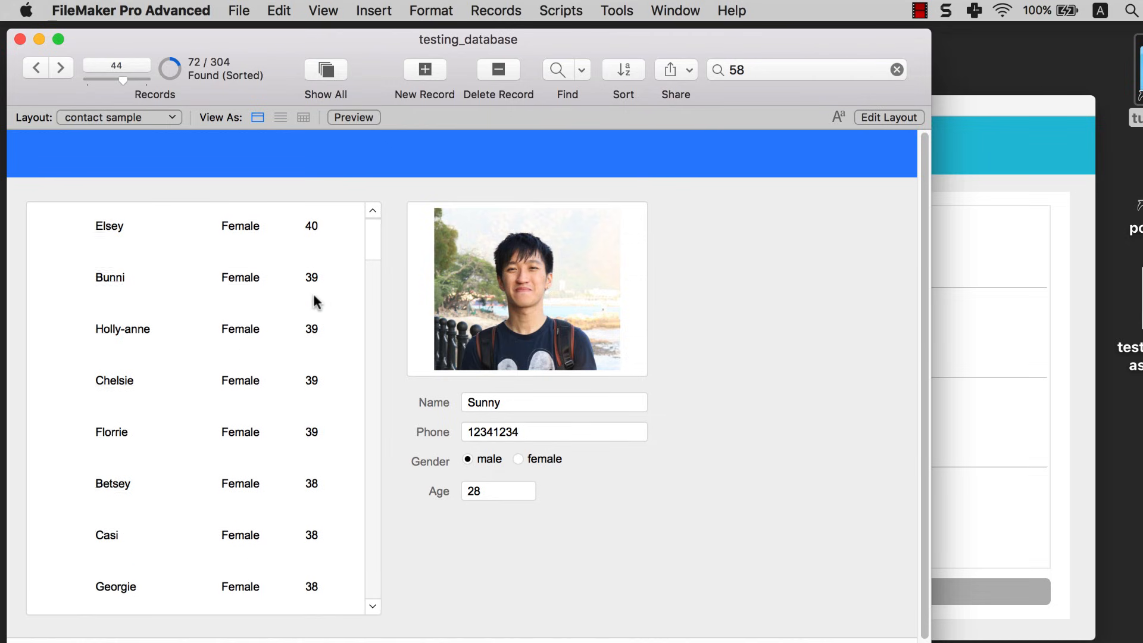
pyautogui.scroll(-10, 313, 285)
pyautogui.scroll(-15, 313, 293)
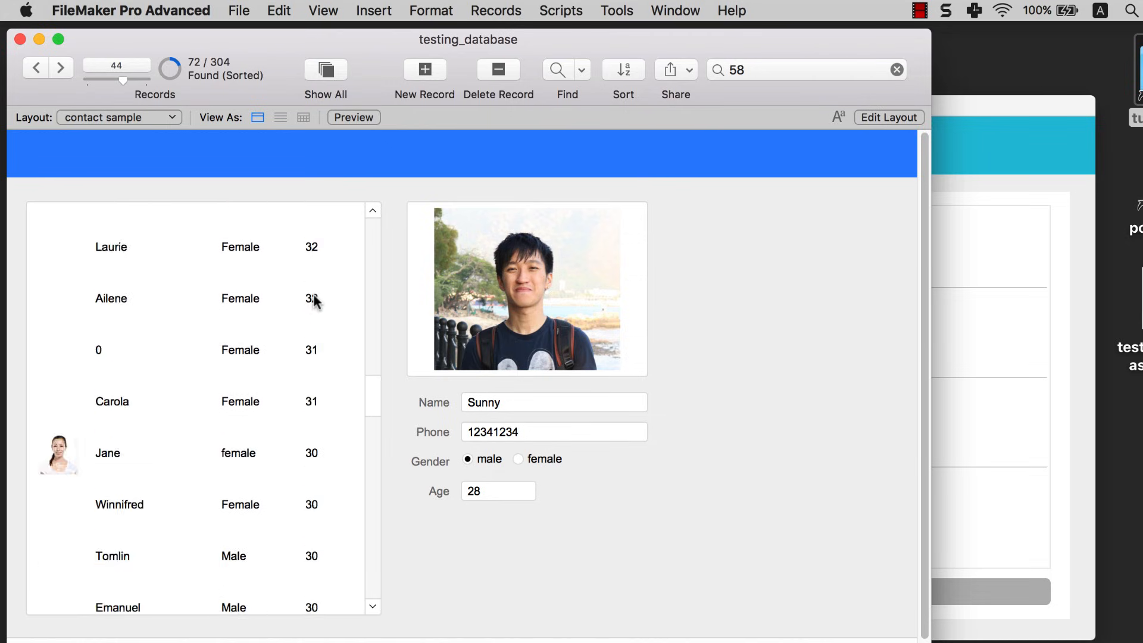
pyautogui.scroll(6, 313, 294)
pyautogui.scroll(15, 313, 294)
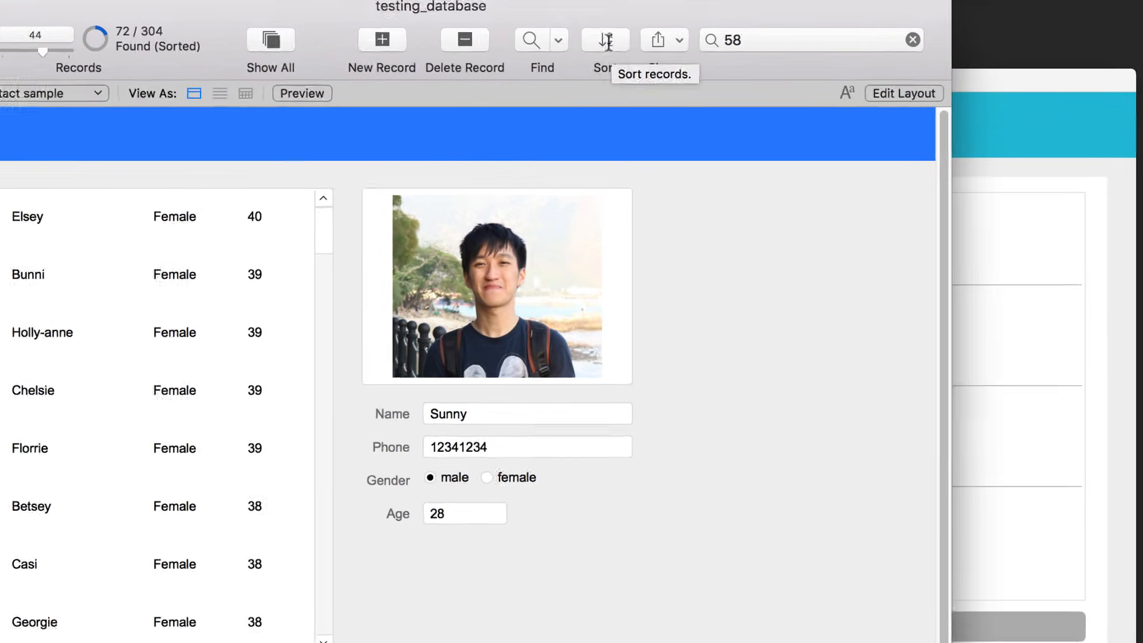
# - Re-sort the found records by Gender ascending first, with Age descending as the second sort field
pyautogui.click(625, 71)
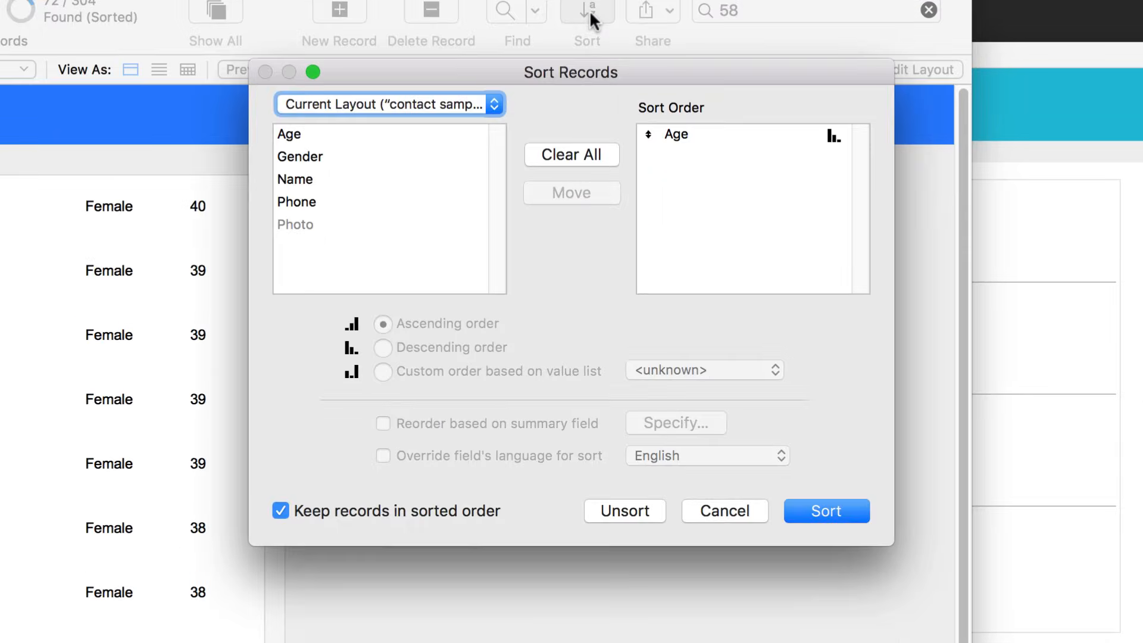
pyautogui.doubleClick(330, 155)
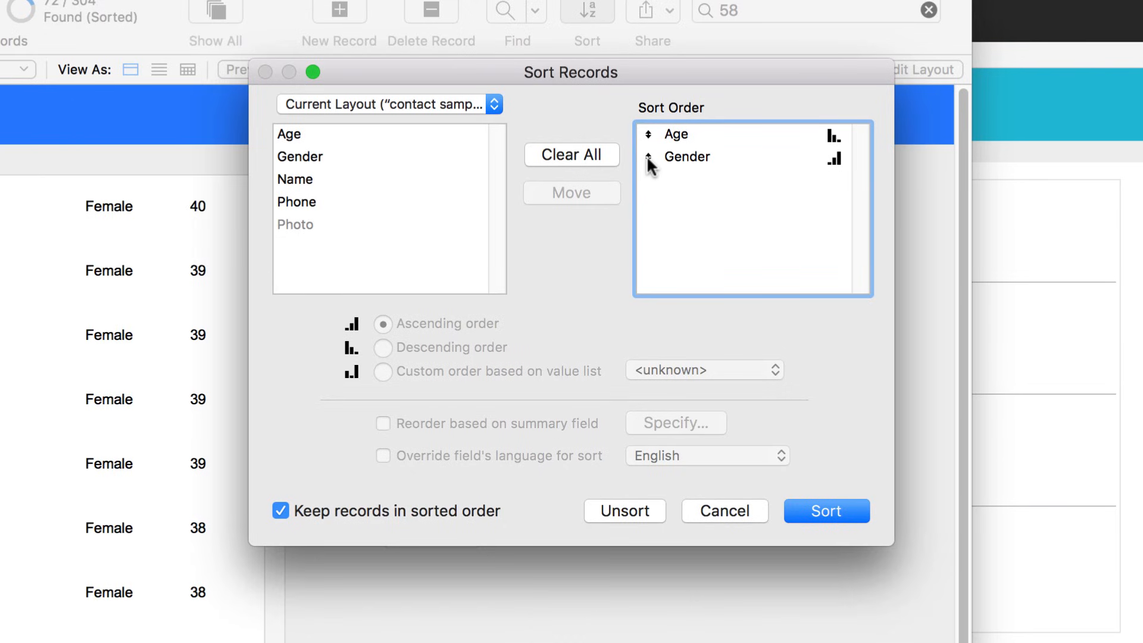
pyautogui.moveTo(648, 158); pyautogui.dragTo(650, 130)
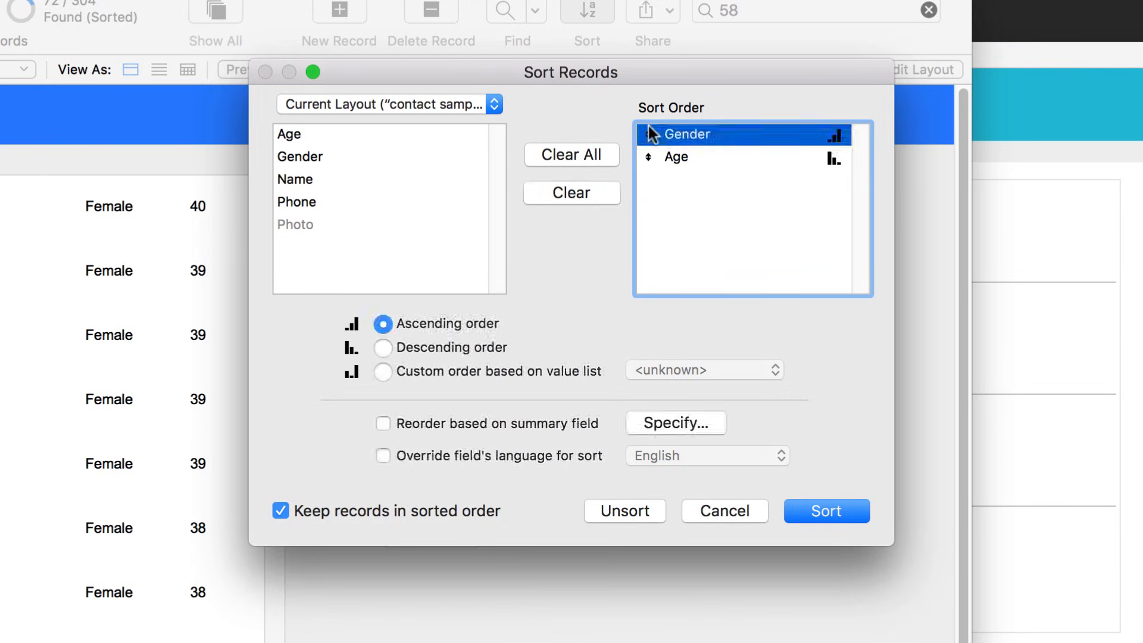
pyautogui.click(756, 243)
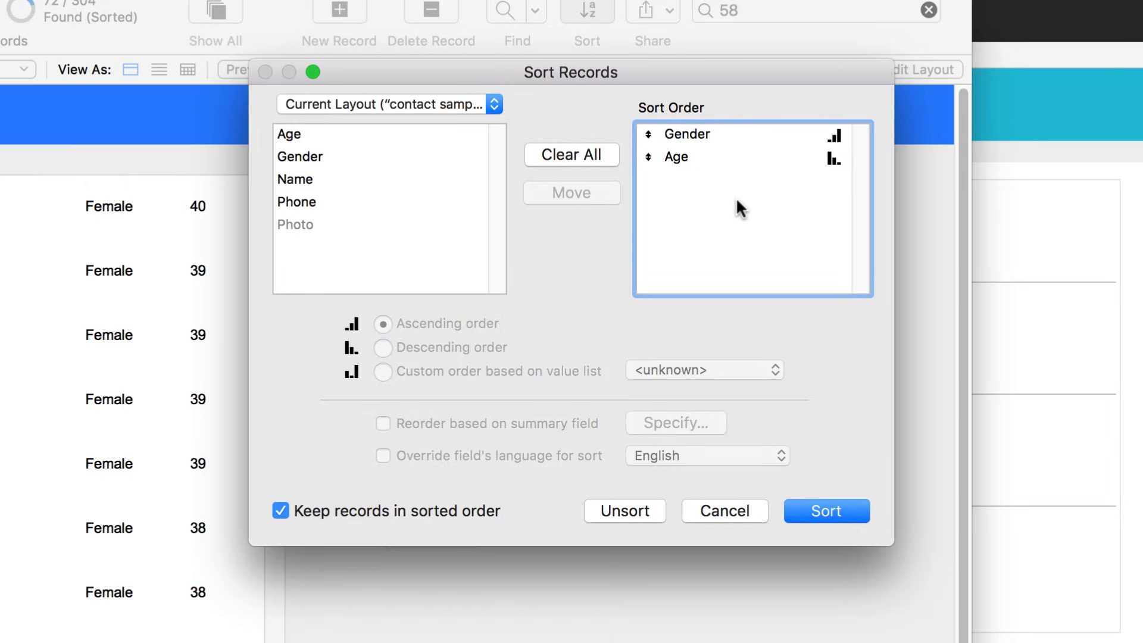
pyautogui.click(826, 509)
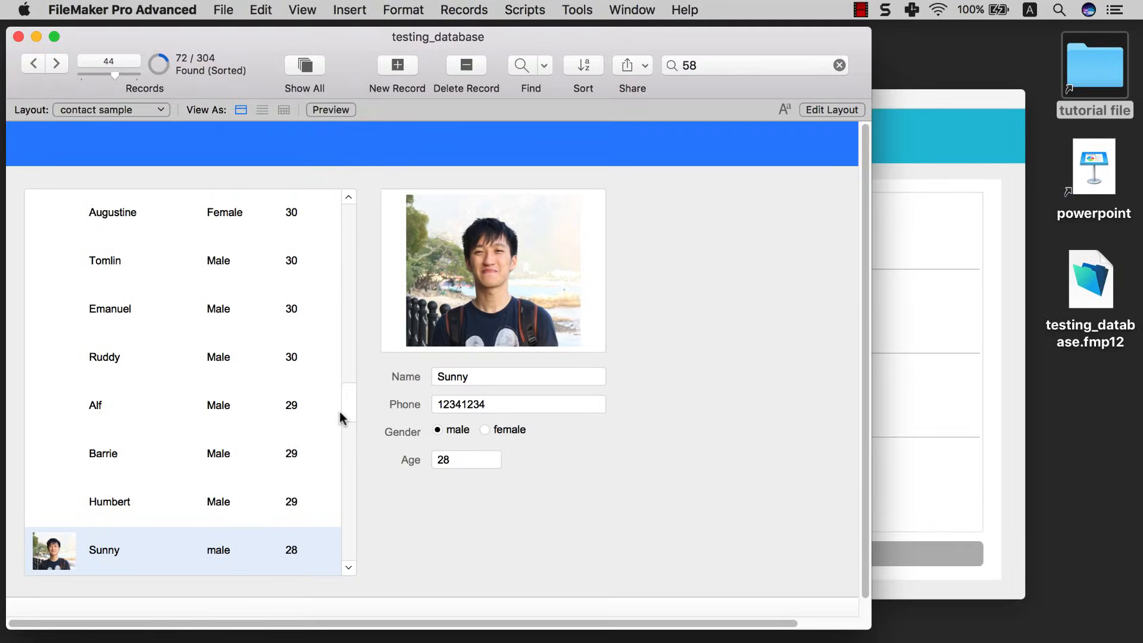
pyautogui.click(339, 412)
pyautogui.moveTo(344, 410); pyautogui.dragTo(352, 363)
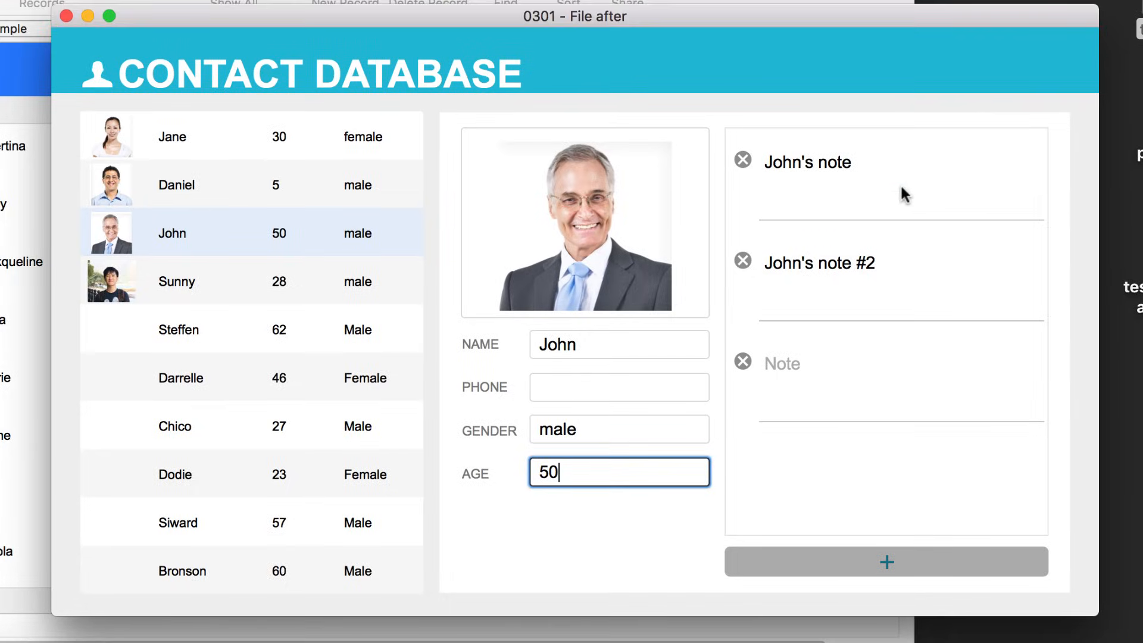
# - In the 0301 - File after database, open the selected contact's first note, and switch to the 28-year-old male contact's notes
pyautogui.click(901, 187)
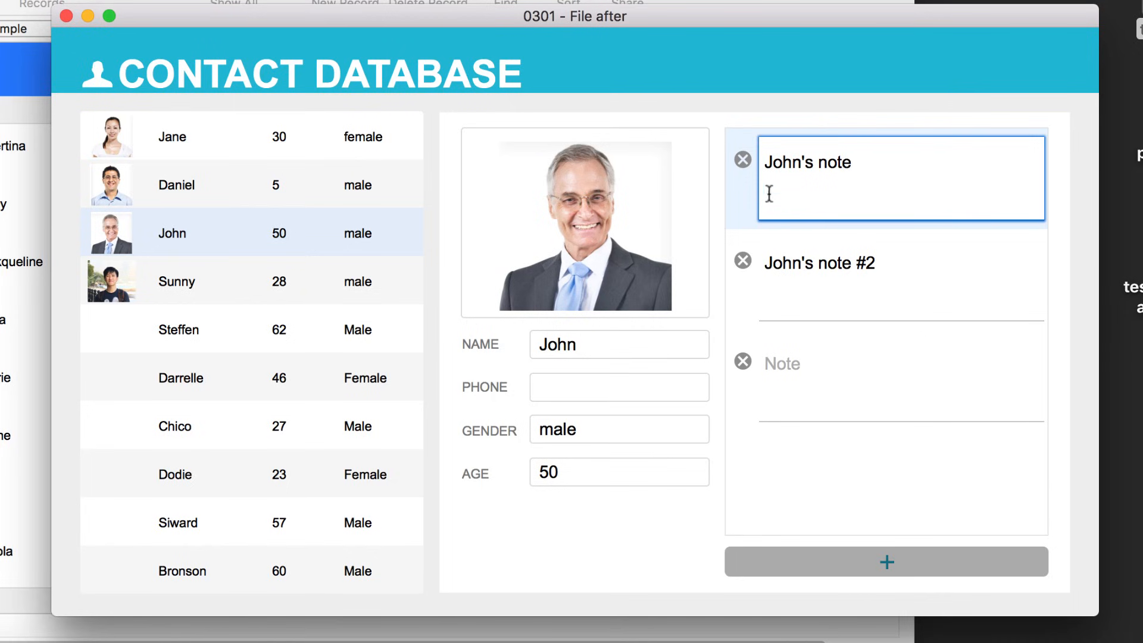
pyautogui.click(207, 278)
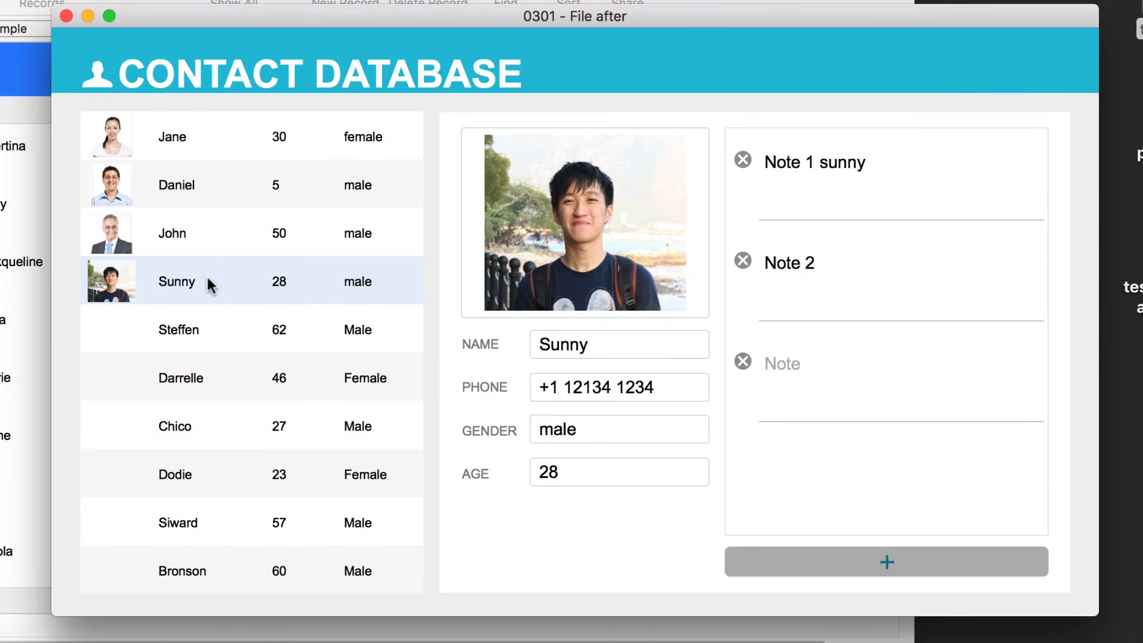
# - Replace the 28-year-old contact's second note with fdsjk, enter fdsfjdl in the third, and add a fourth note reading fdsafj
pyautogui.click(839, 255)
pyautogui.write('fdsjk')
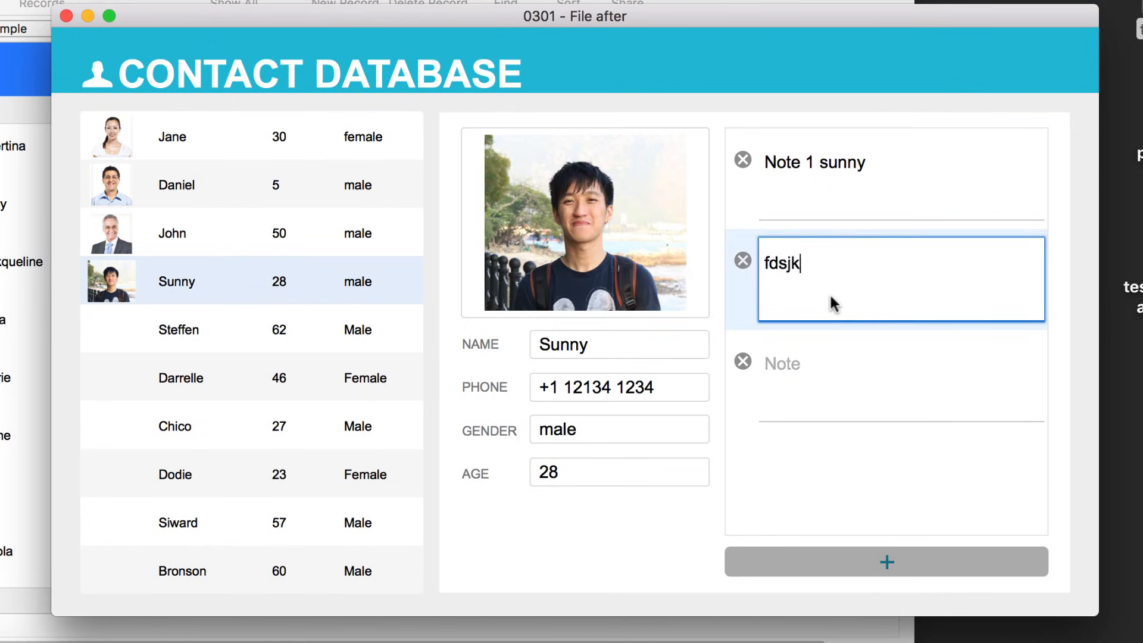
pyautogui.click(809, 386)
pyautogui.write('fdsfjdl')
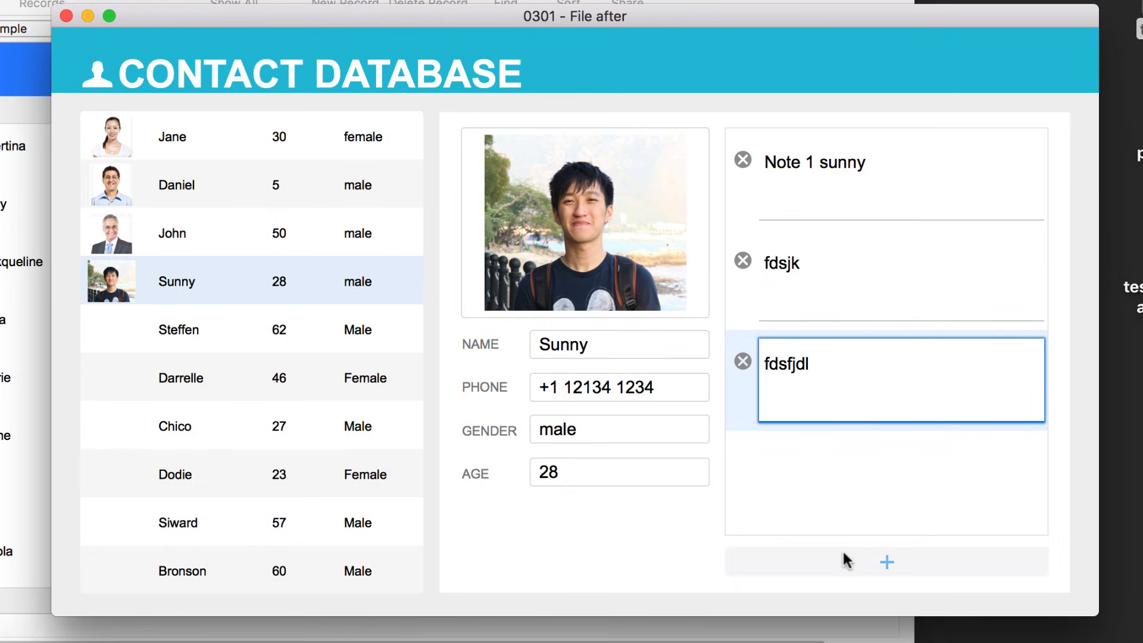
pyautogui.click(847, 560)
pyautogui.write('fdsafj')
# - Switch between the 28-year-old and 50-year-old male contacts to compare the notes belonging to each
pyautogui.click(335, 280)
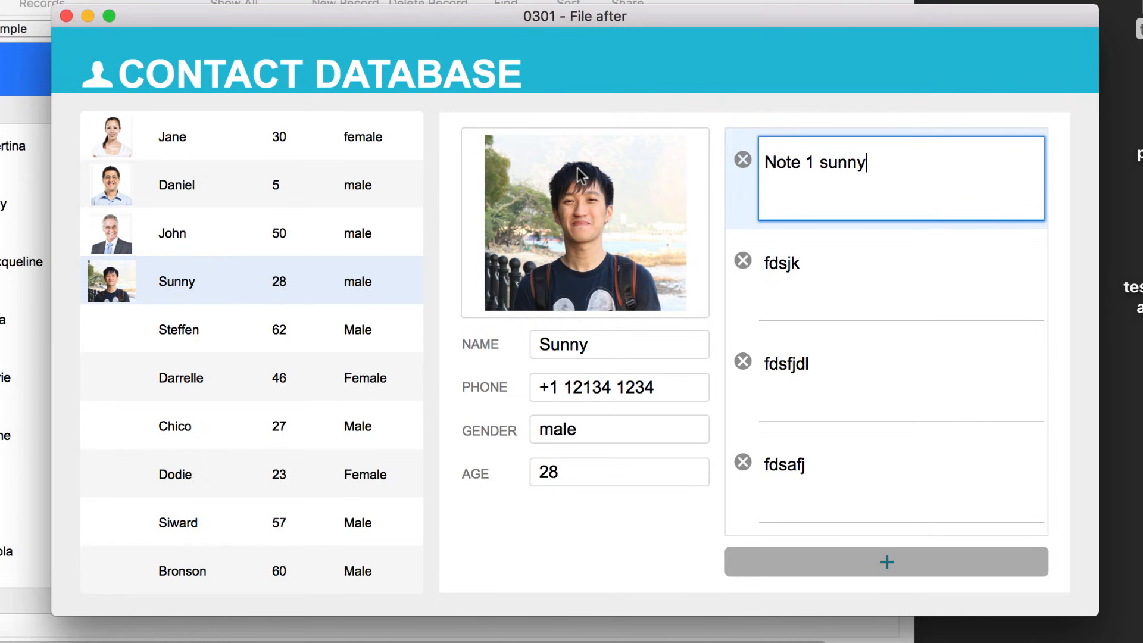
pyautogui.click(280, 233)
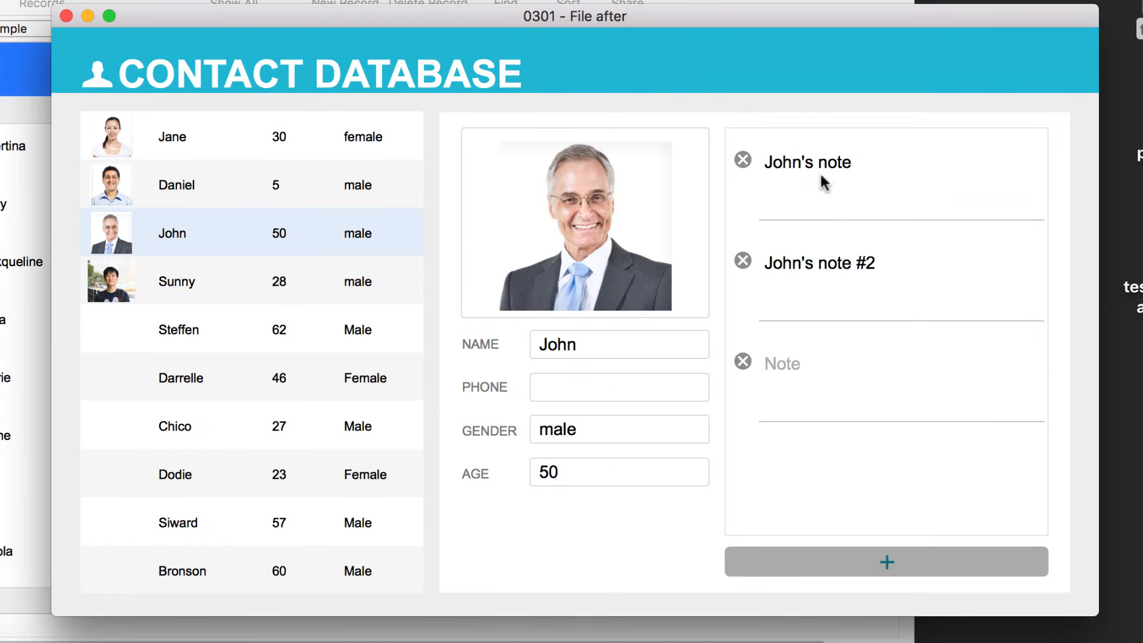
pyautogui.click(277, 265)
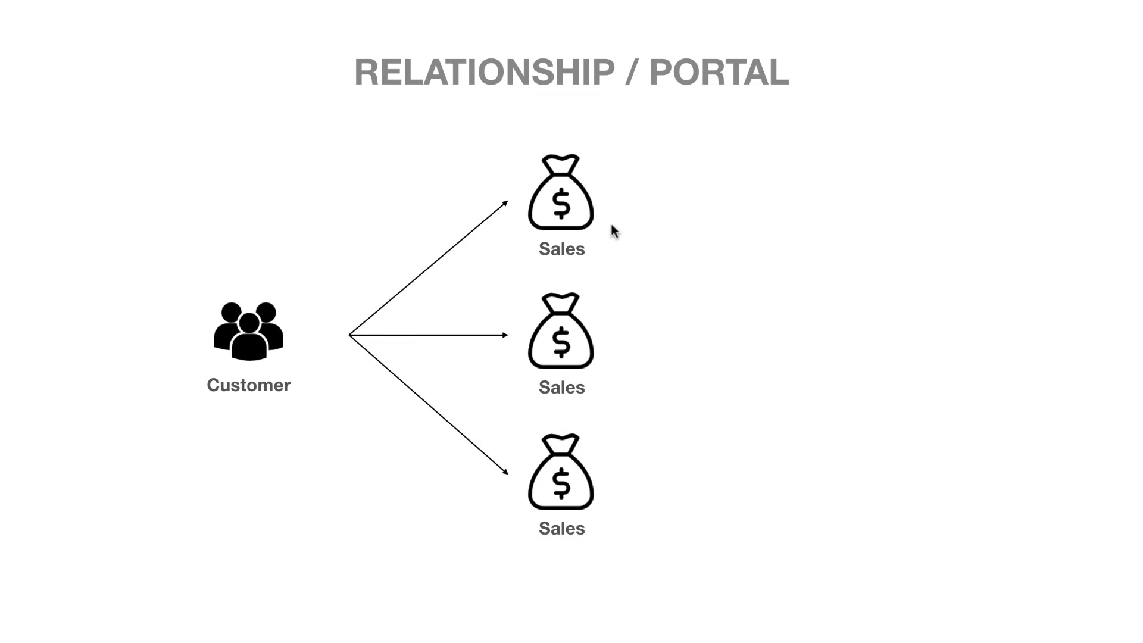
pyautogui.press('Right')
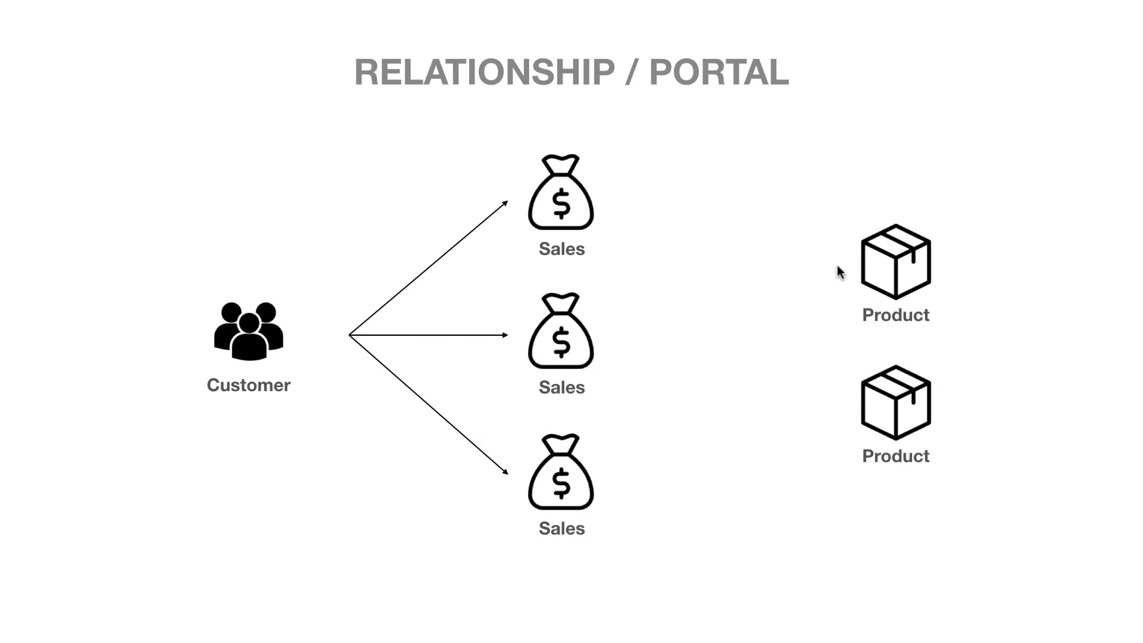
pyautogui.press('Right')
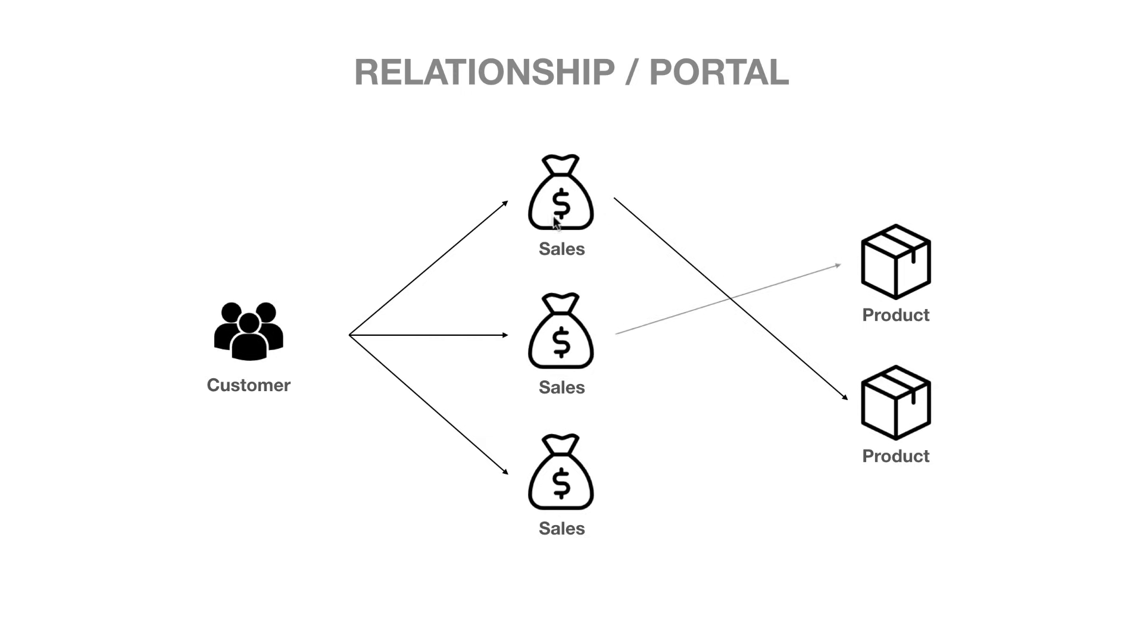
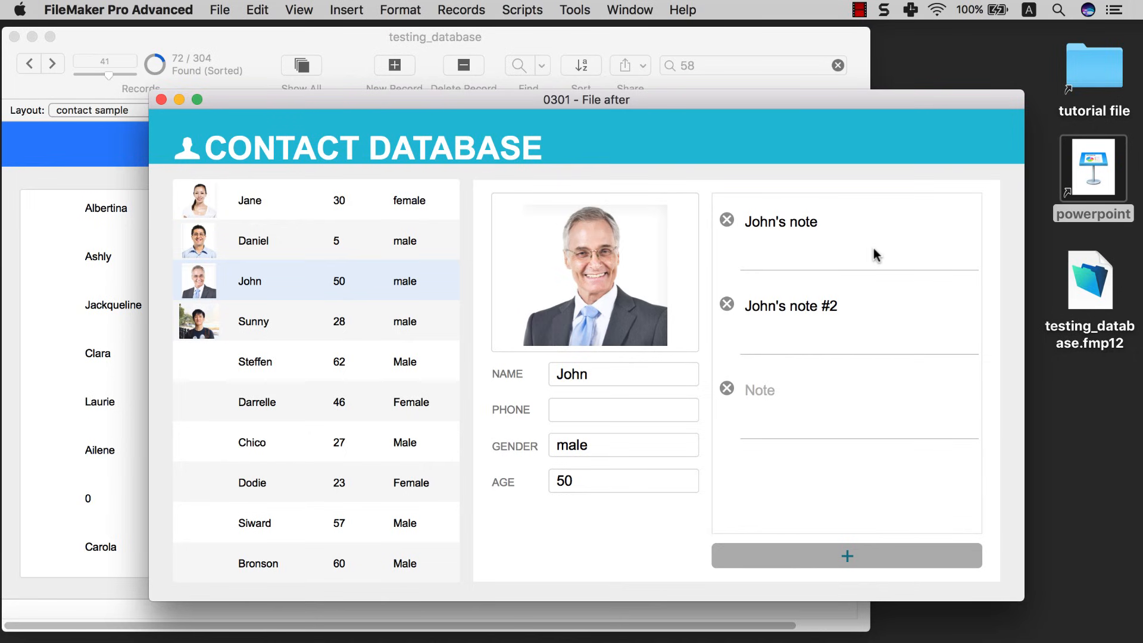
# - View the 50-year-old contact's two notes, and minimize the 0301 - File after window
pyautogui.click(859, 234)
pyautogui.click(839, 301)
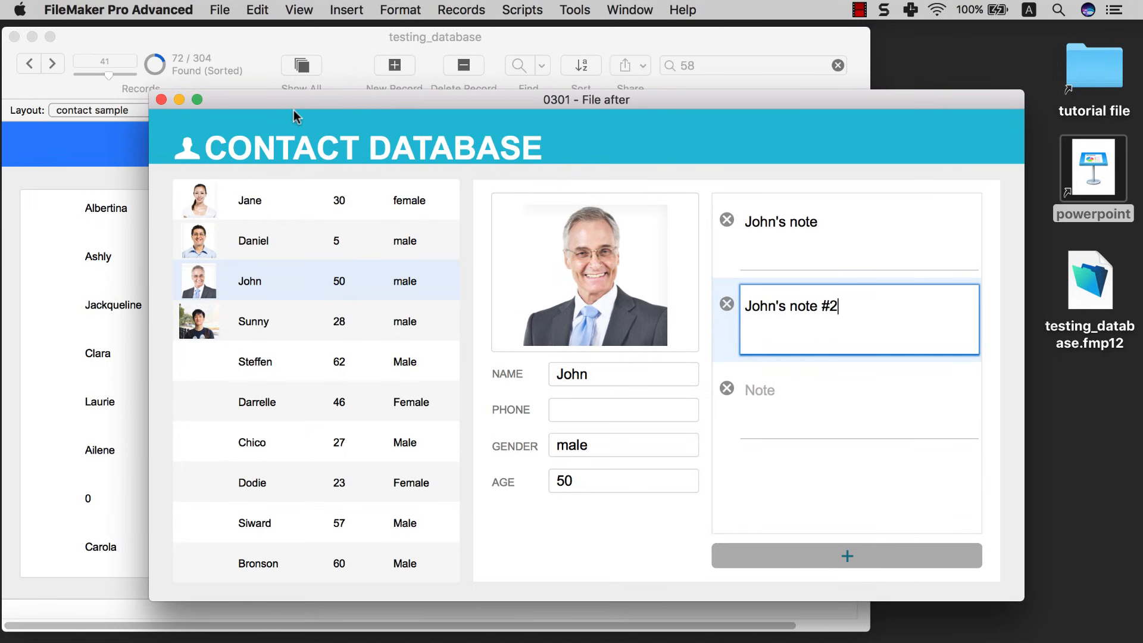
pyautogui.click(179, 100)
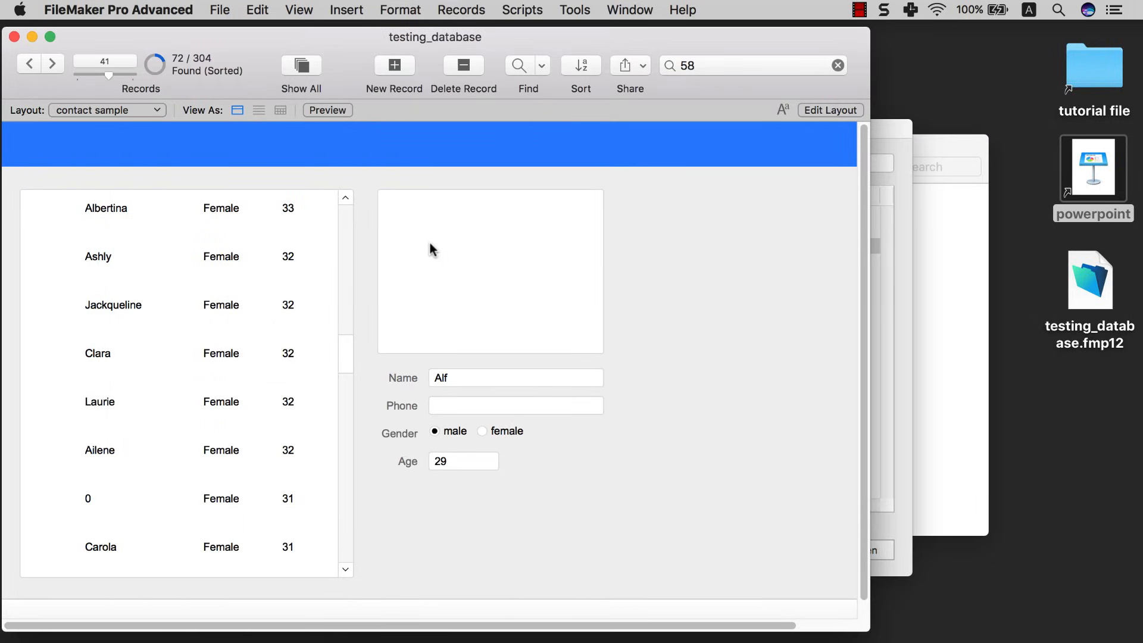
# - Put testing_database's contact sample layout into Layout mode, hide the inspector, and widen the window beyond the layout's edge
pyautogui.click(298, 9)
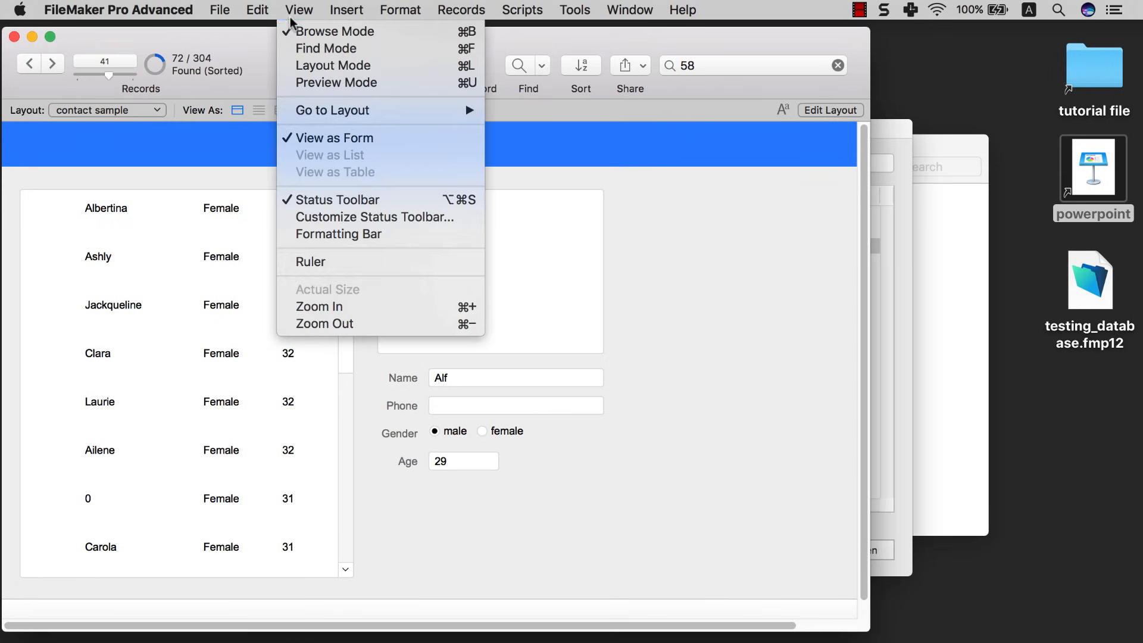
pyautogui.click(299, 66)
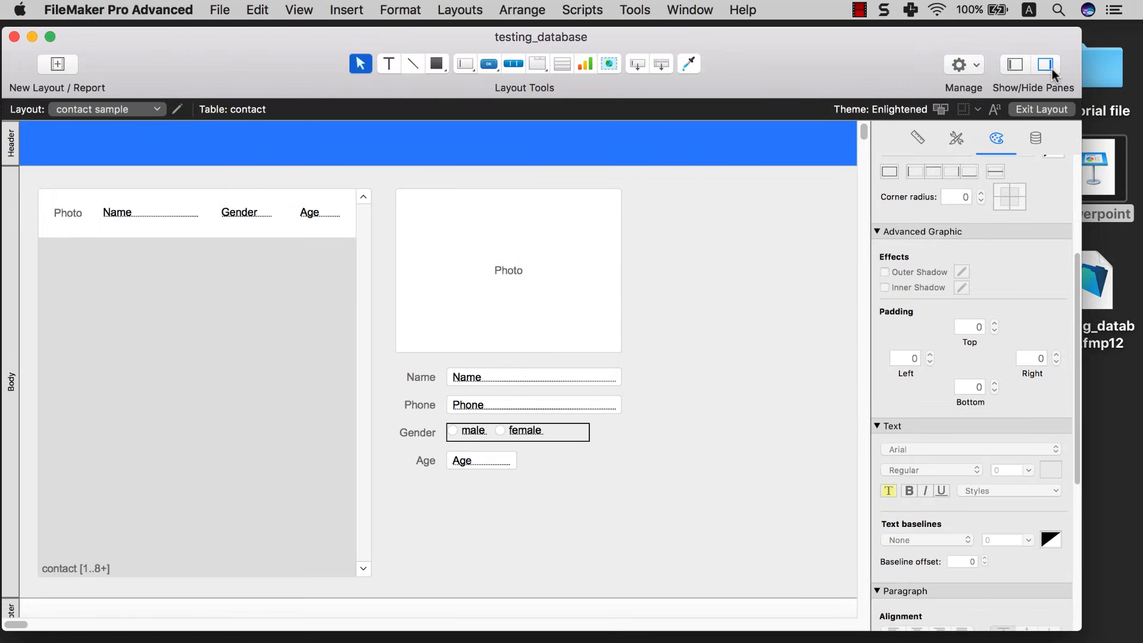
pyautogui.click(1048, 65)
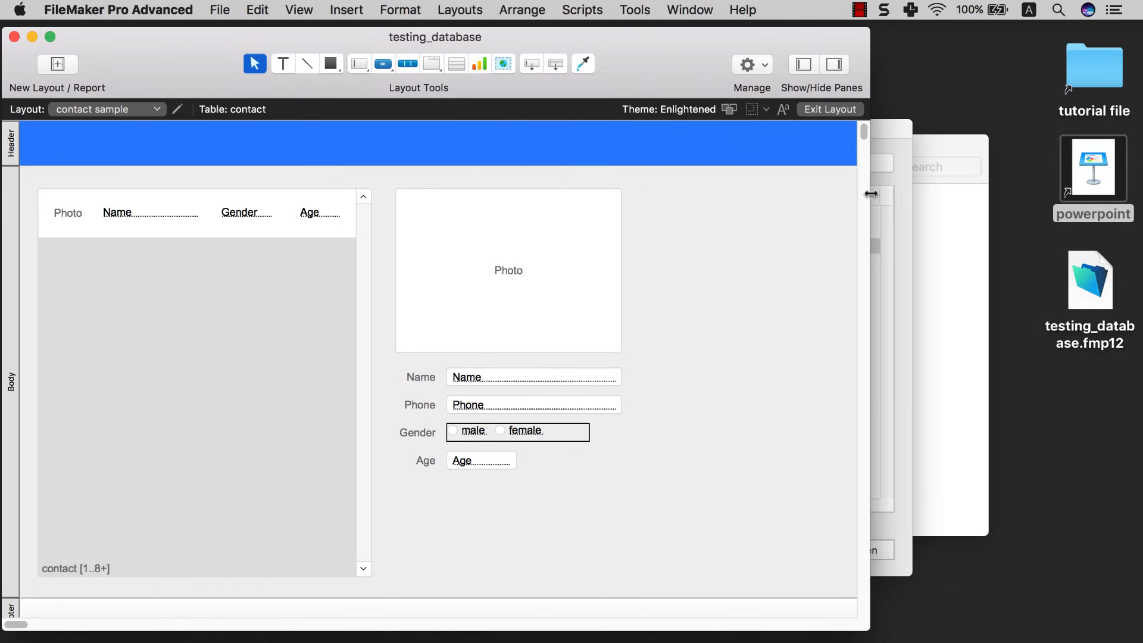
pyautogui.moveTo(867, 188); pyautogui.dragTo(1021, 217)
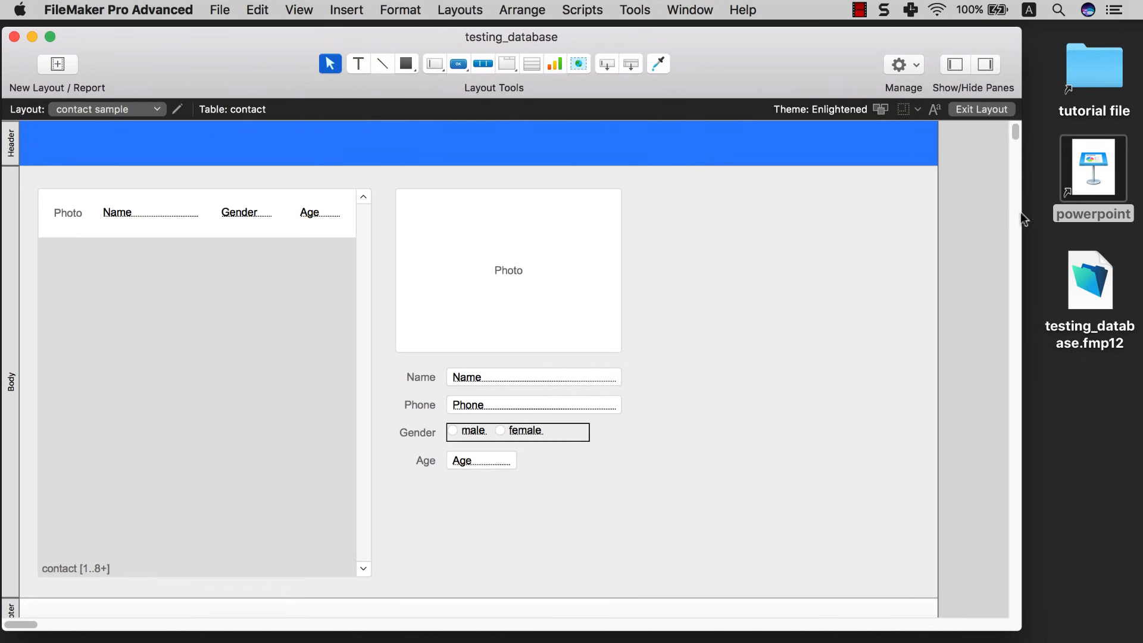
# - Draw a tall portal in the empty body area beside the Photo field and check which source tables it offers
pyautogui.click(531, 65)
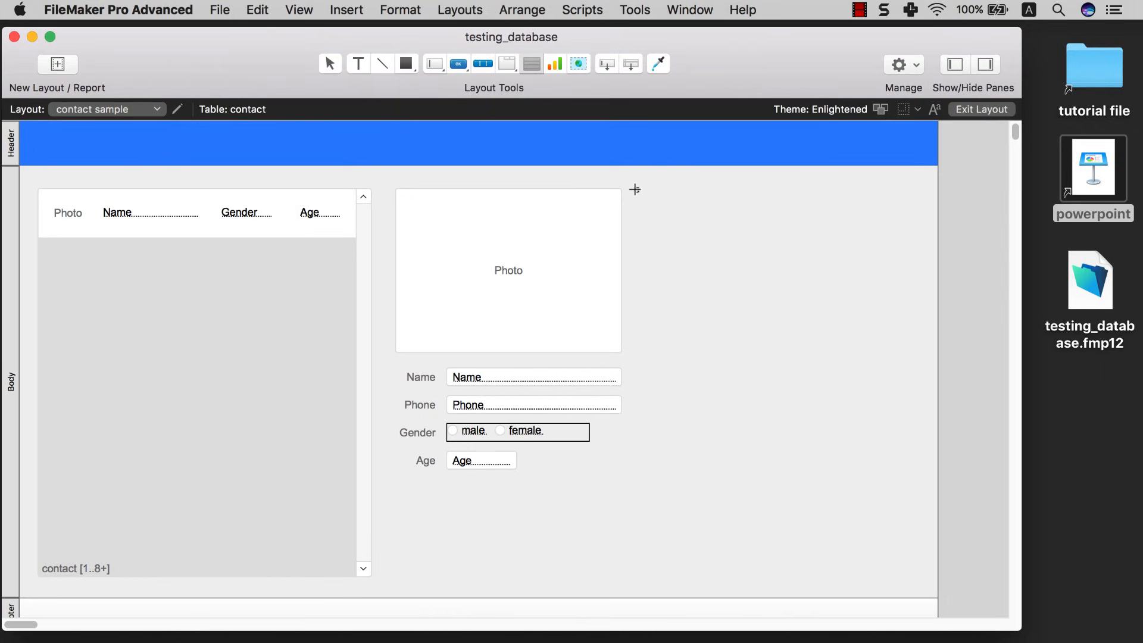
pyautogui.moveTo(635, 189); pyautogui.dragTo(906, 572)
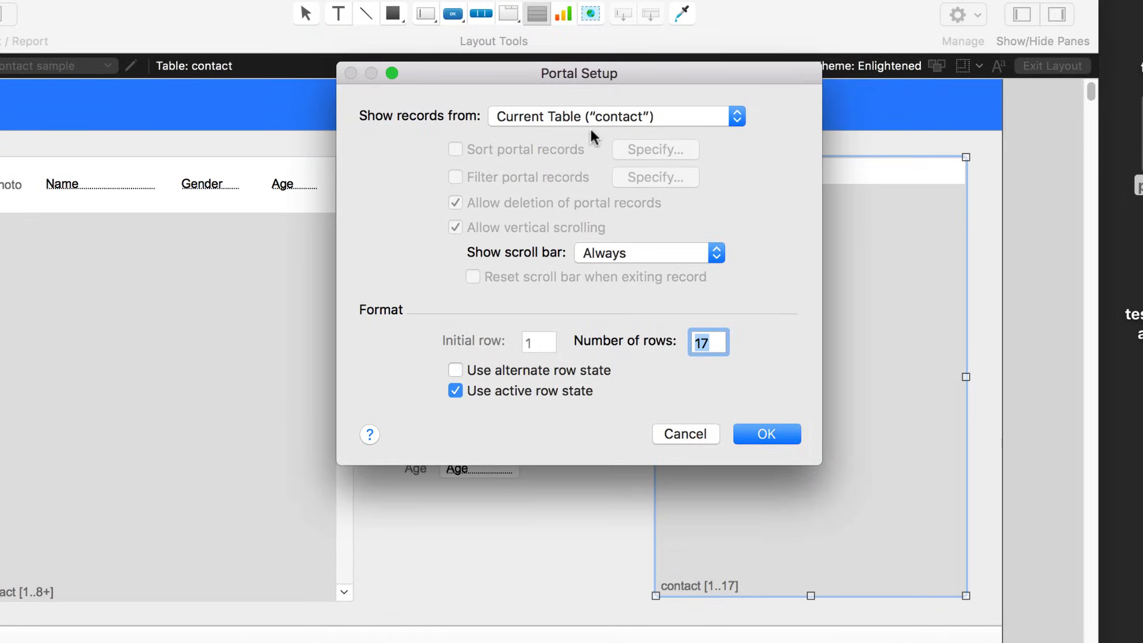
pyautogui.click(590, 116)
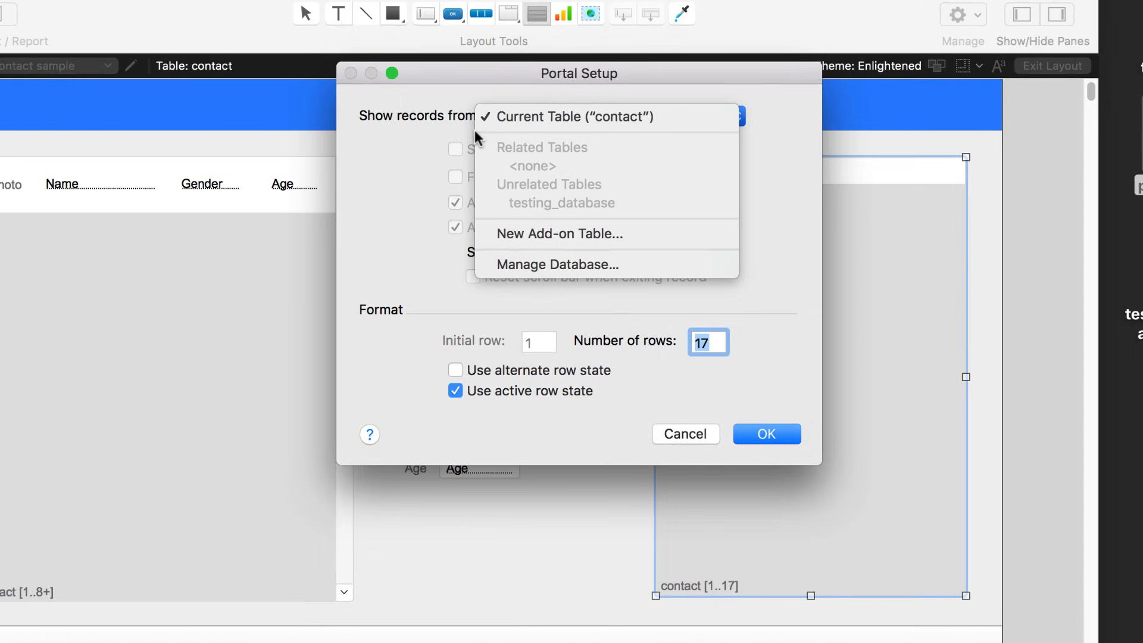
pyautogui.click(411, 120)
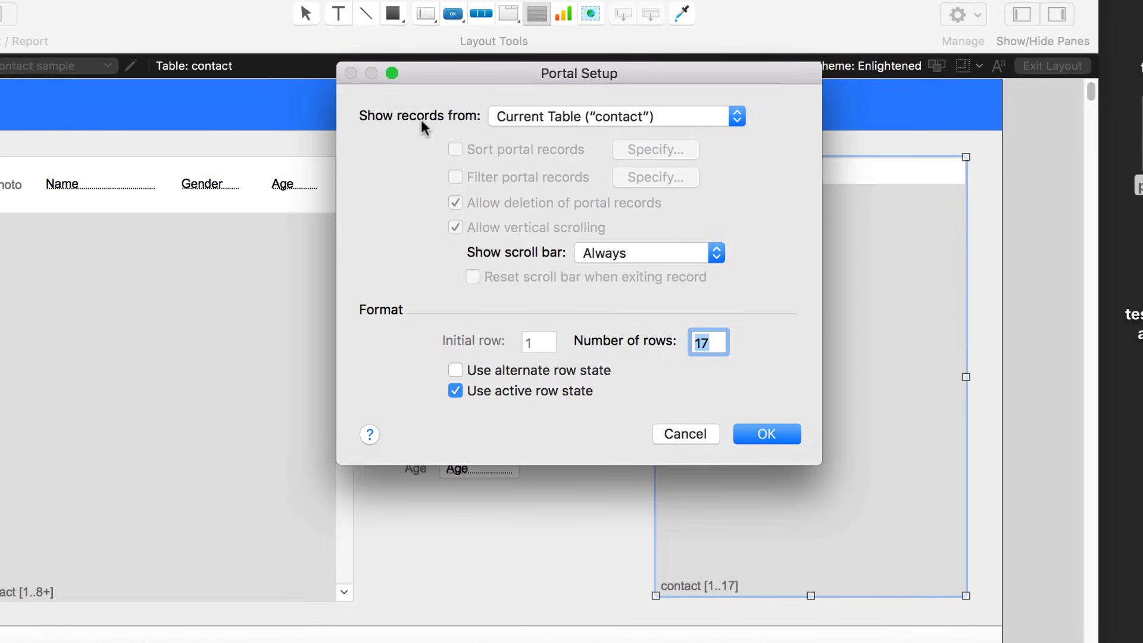
# - Base the new portal on a Notes add-on table, keeping Notes as the table name
pyautogui.click(513, 119)
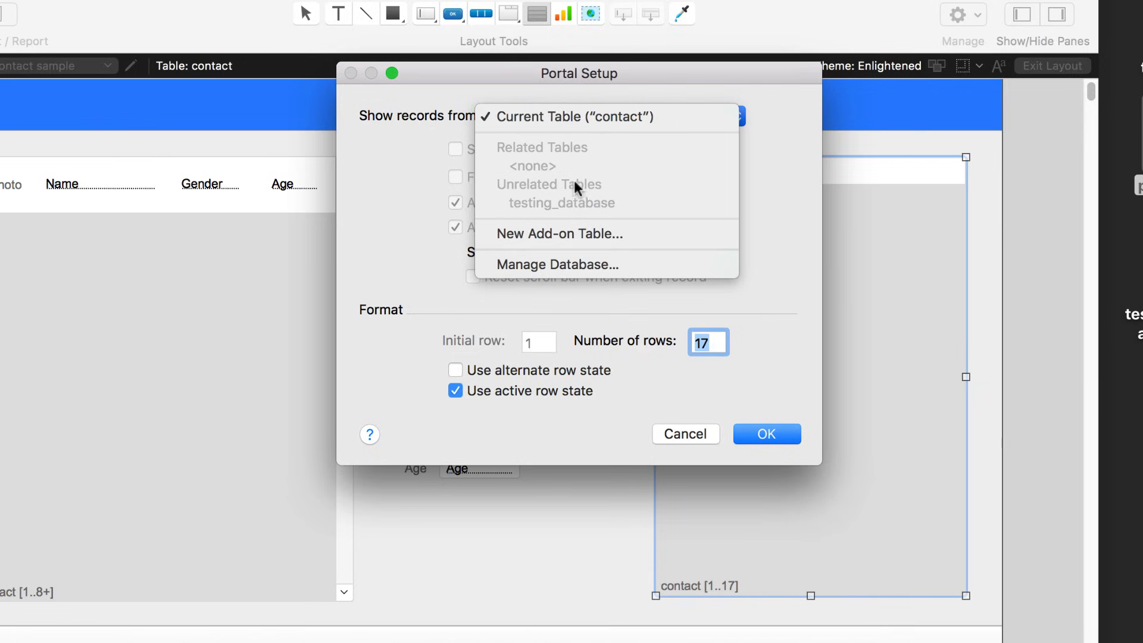
pyautogui.click(583, 235)
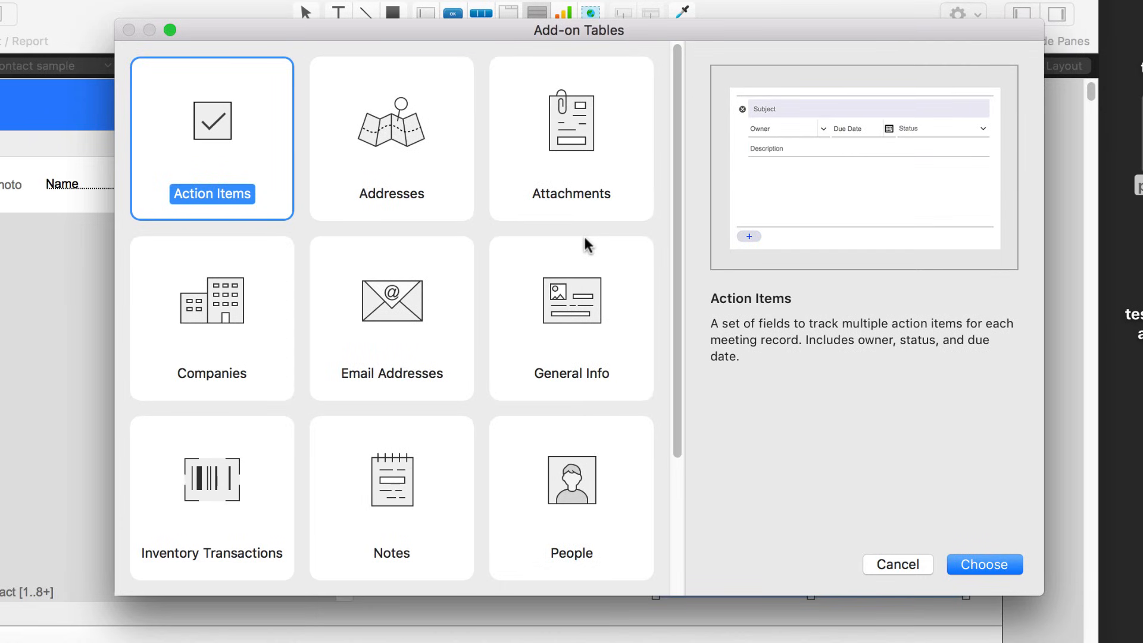
pyautogui.moveTo(676, 190); pyautogui.dragTo(669, 252)
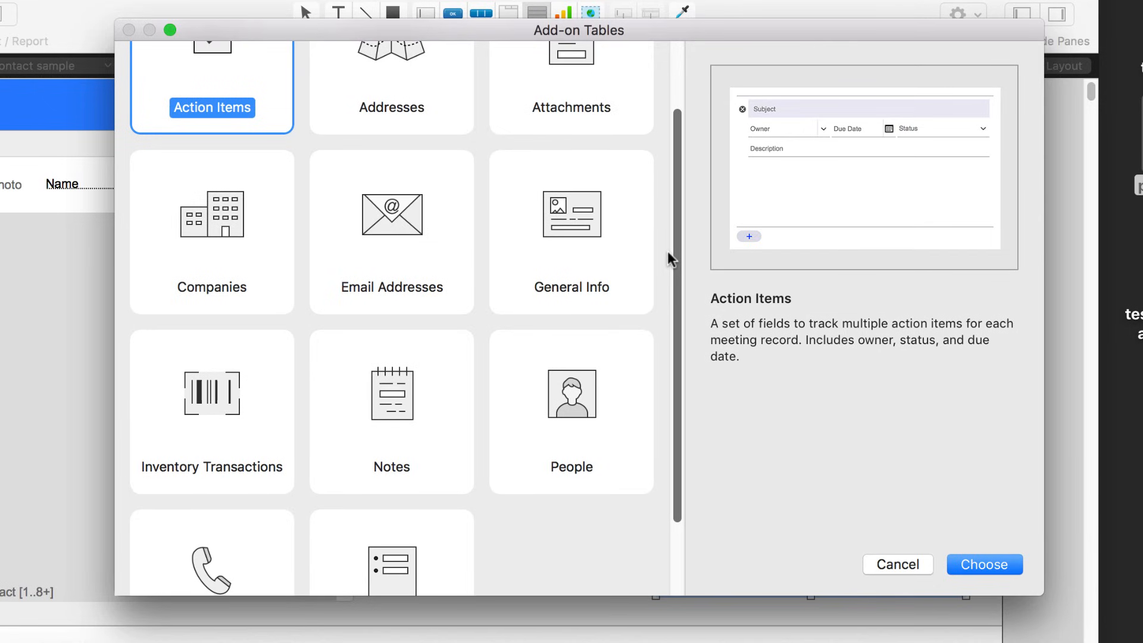
pyautogui.scroll(-5, 666, 251)
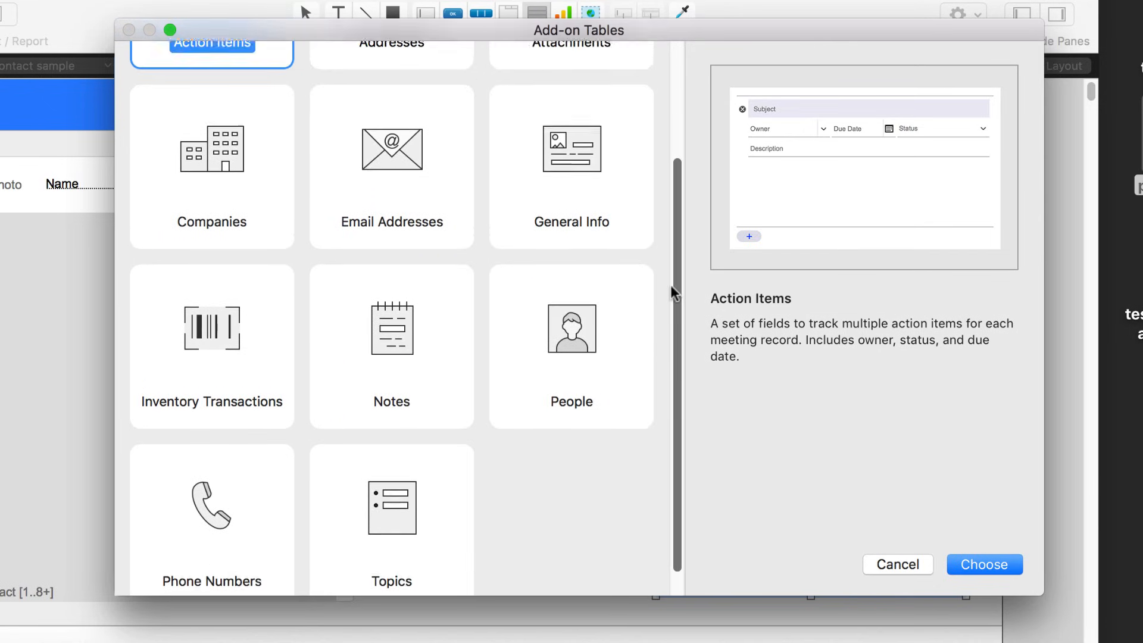
pyautogui.scroll(5, 670, 285)
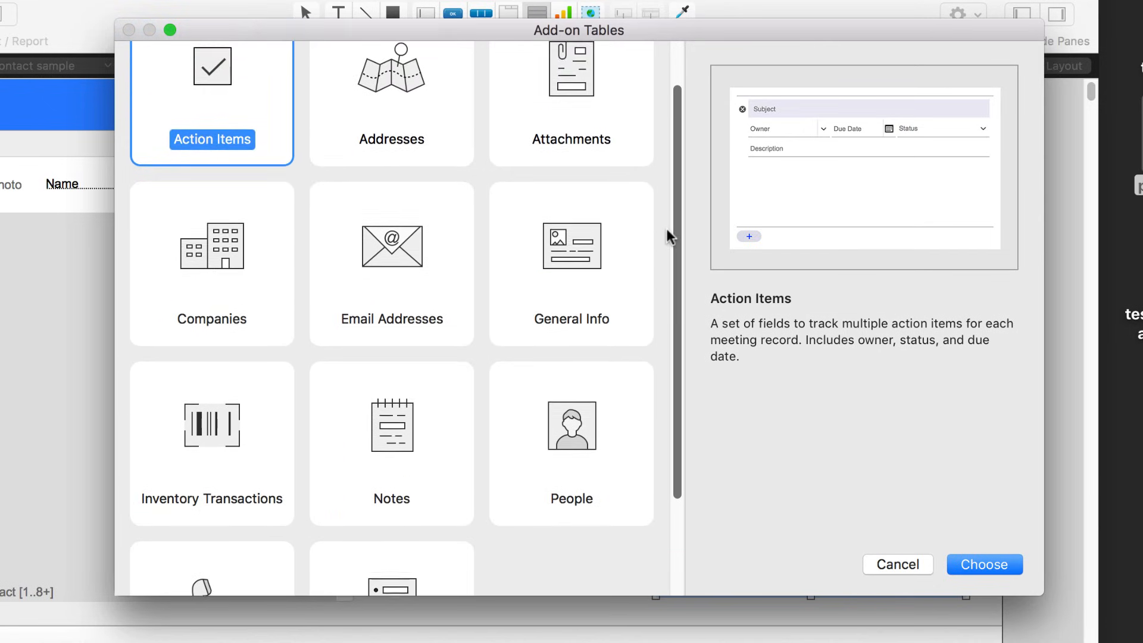
pyautogui.moveTo(666, 227); pyautogui.dragTo(663, 293)
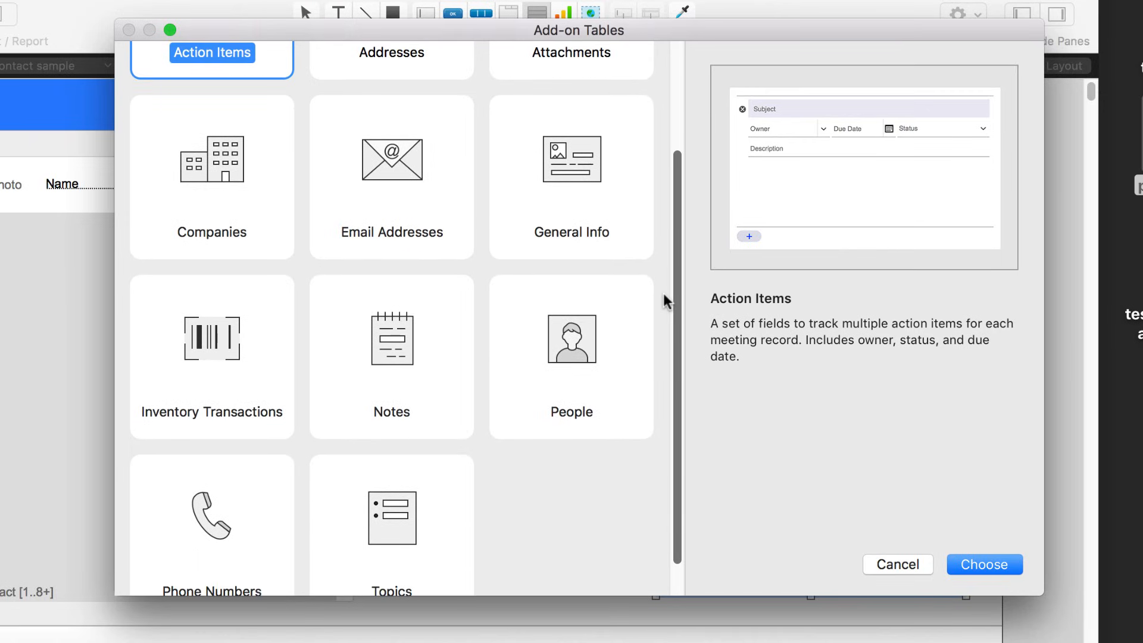
pyautogui.click(410, 337)
pyautogui.click(960, 562)
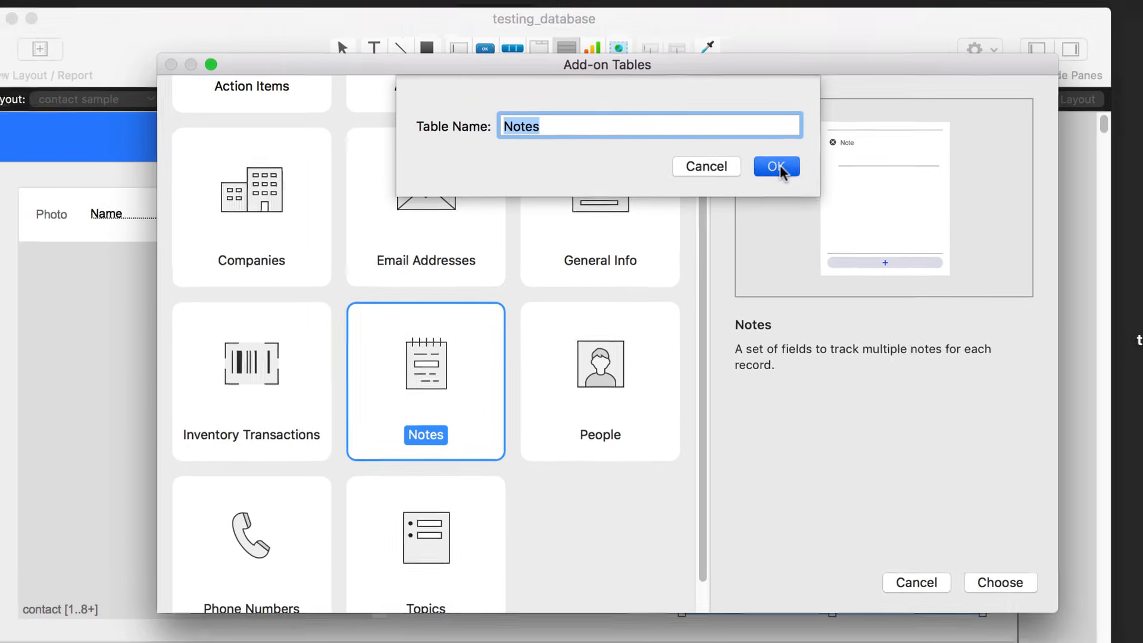
pyautogui.click(756, 134)
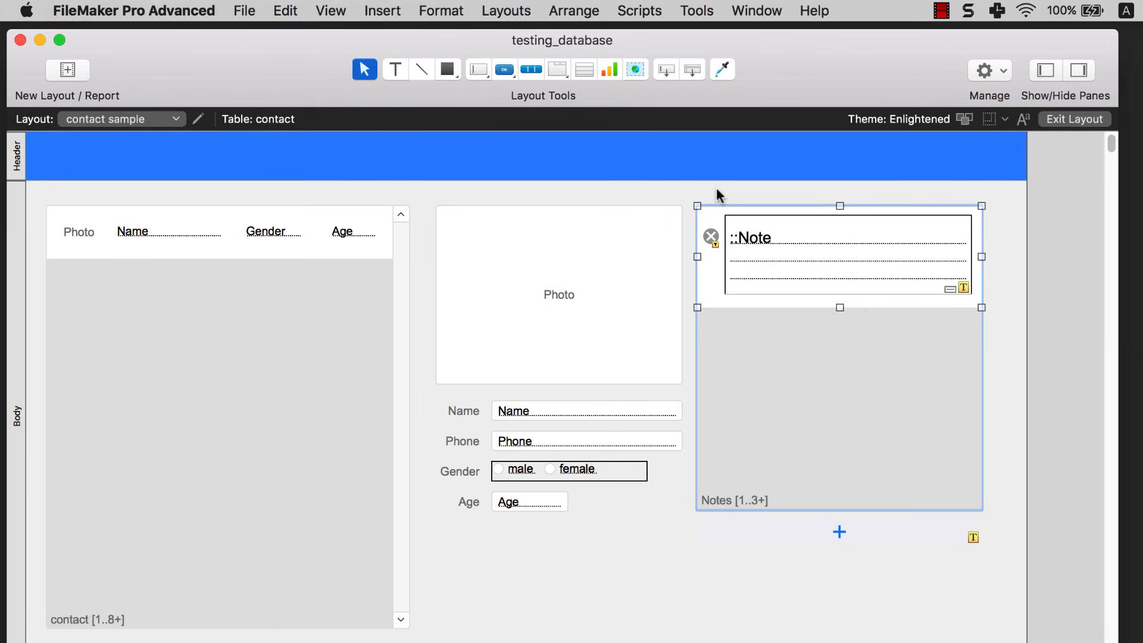
# - Inspect the parts of the Notes portal, including its note field, delete button and add button
pyautogui.moveTo(708, 190); pyautogui.dragTo(938, 562)
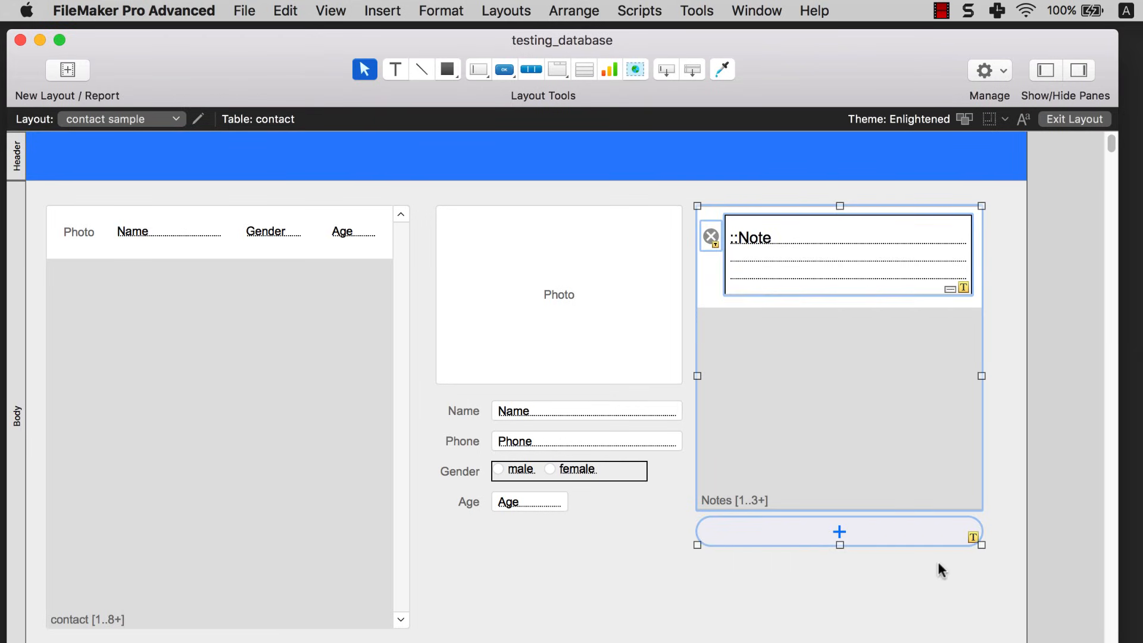
pyautogui.click(874, 601)
pyautogui.click(775, 340)
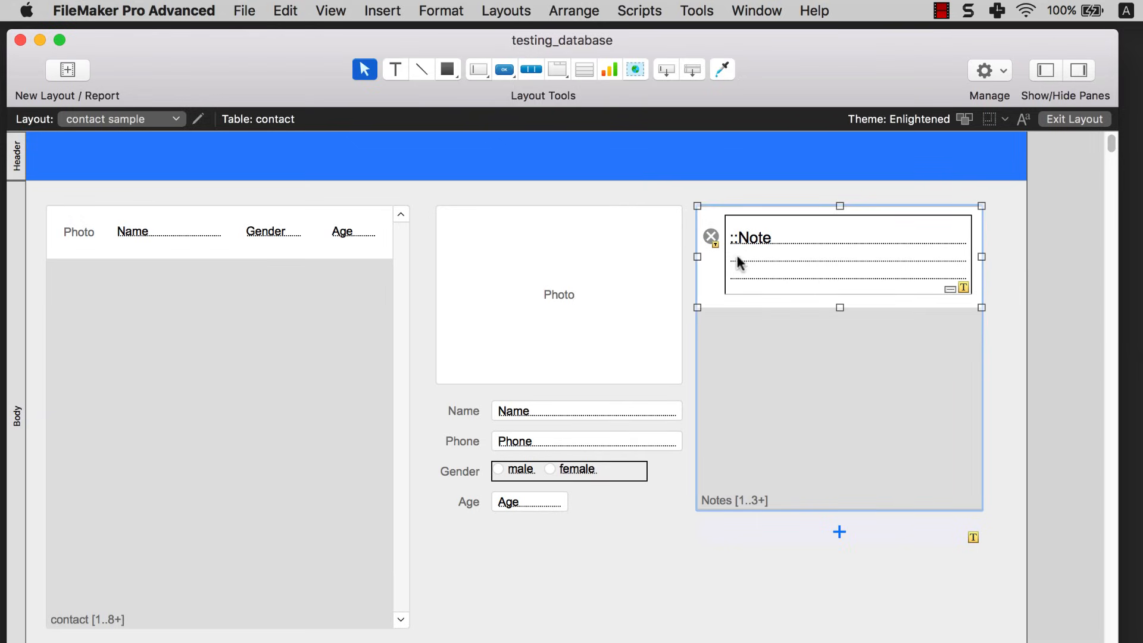
pyautogui.click(710, 237)
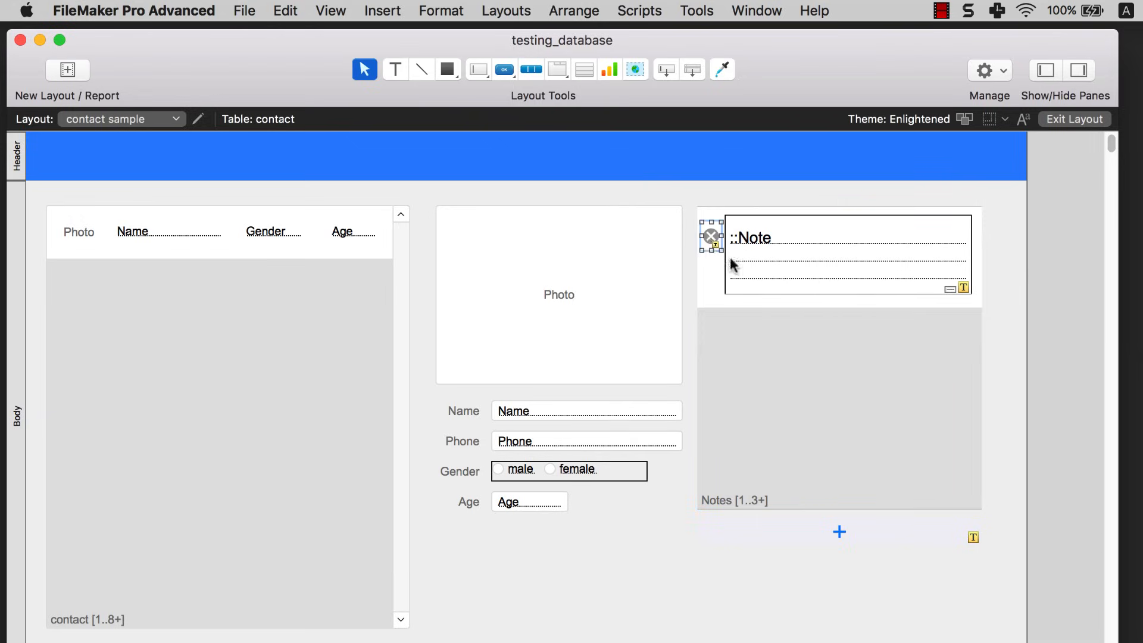
pyautogui.click(766, 466)
# - Give the add button below the Notes portal a gray solid fill and hide the inspector
pyautogui.click(785, 530)
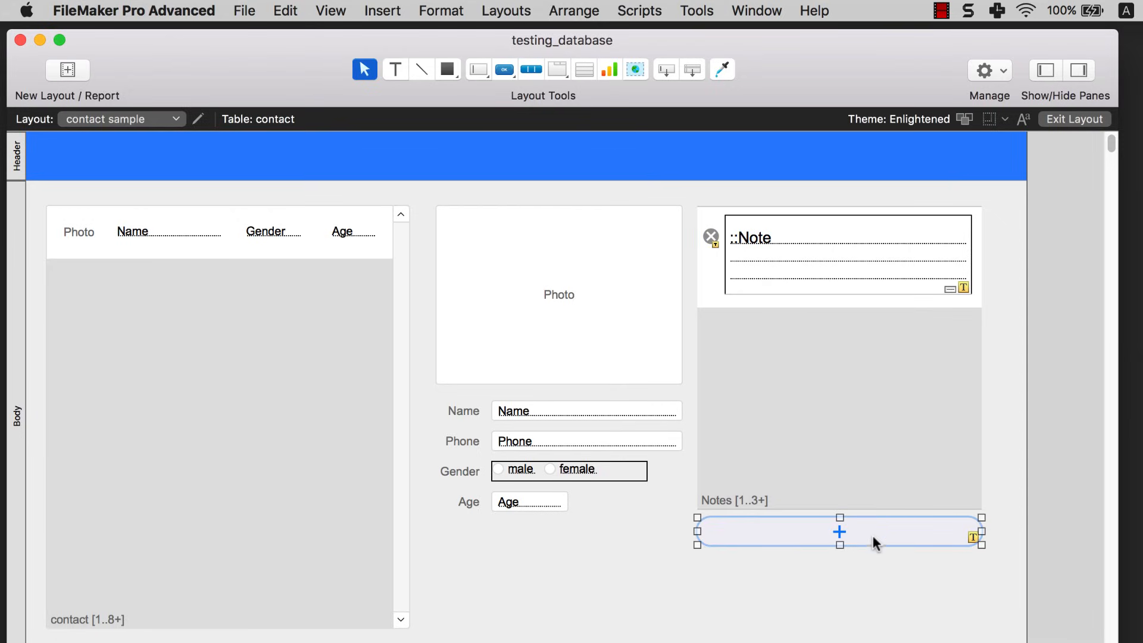
pyautogui.click(1078, 71)
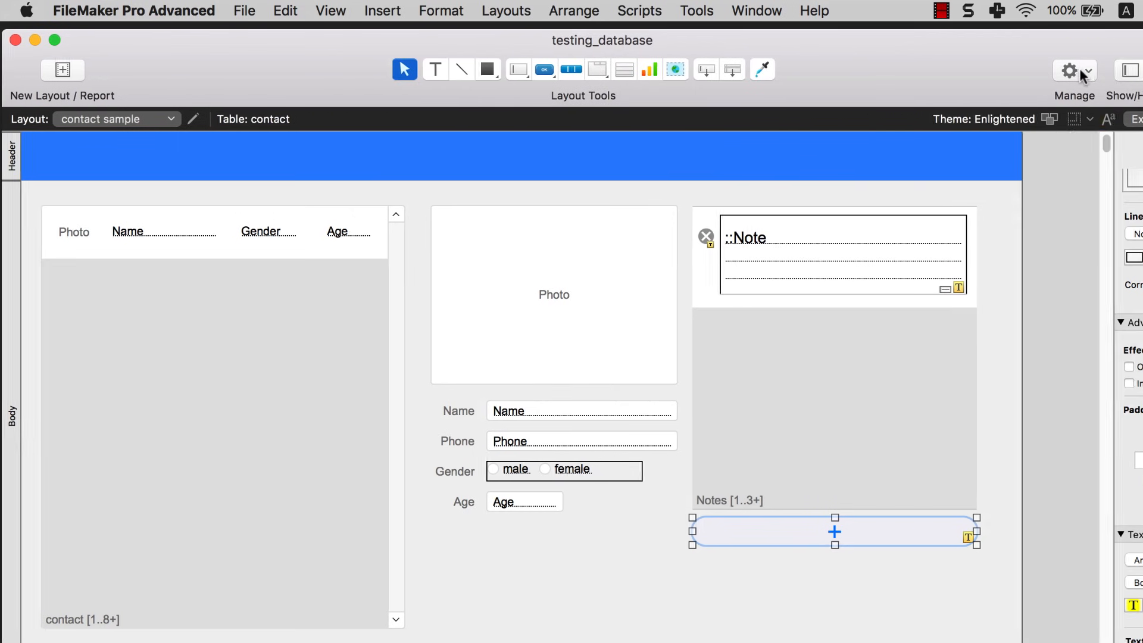
pyautogui.scroll(3, 1071, 244)
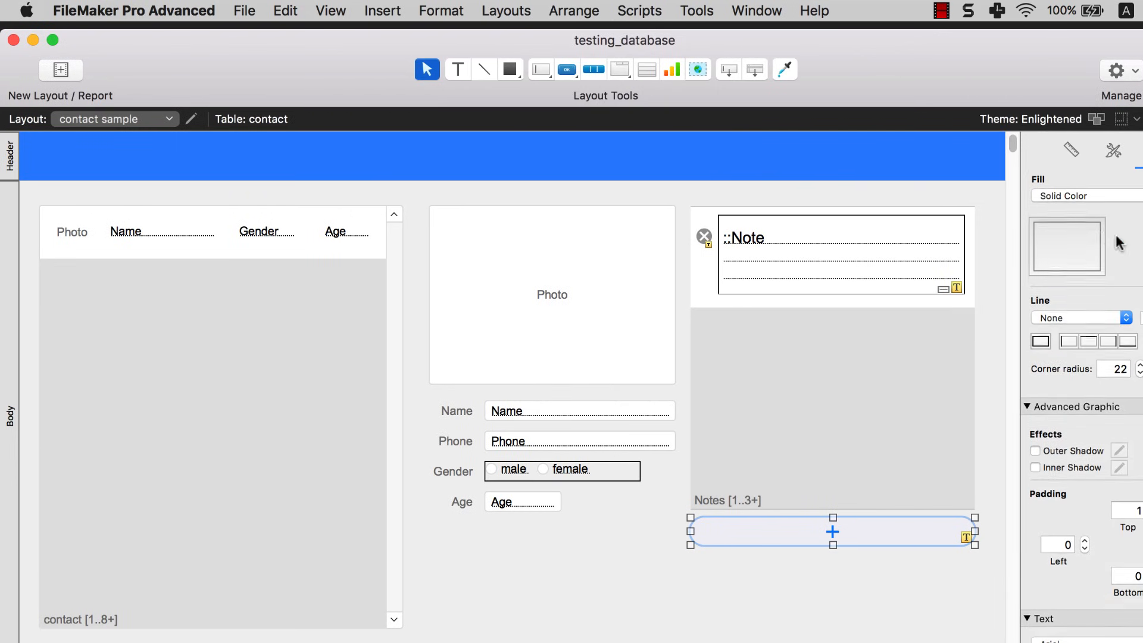
pyautogui.click(1062, 250)
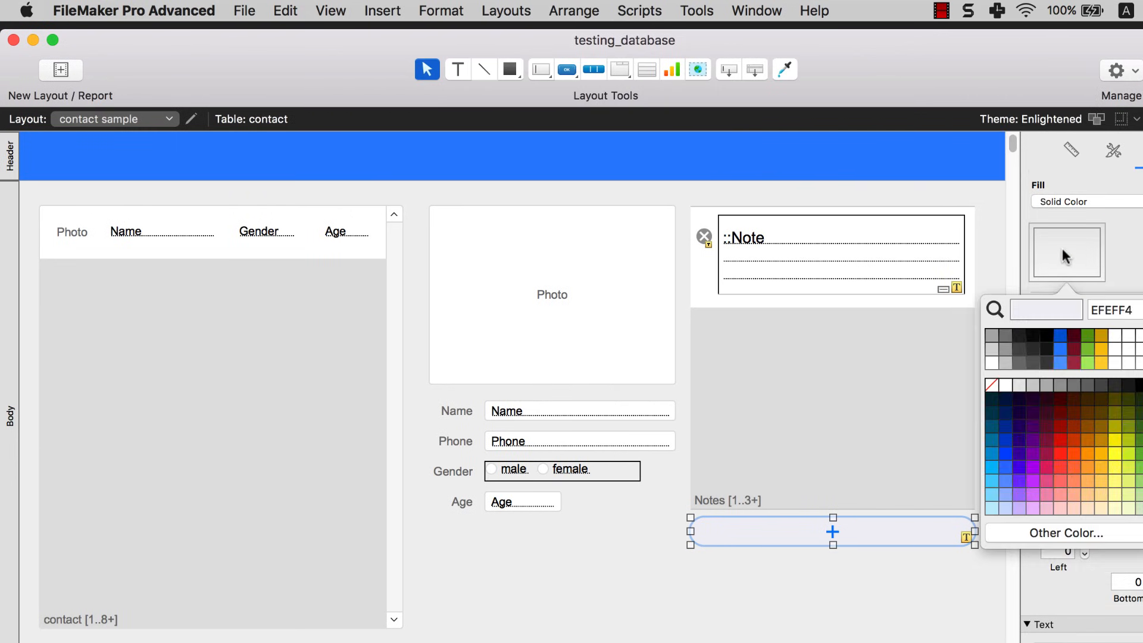
pyautogui.click(1046, 383)
pyautogui.click(878, 626)
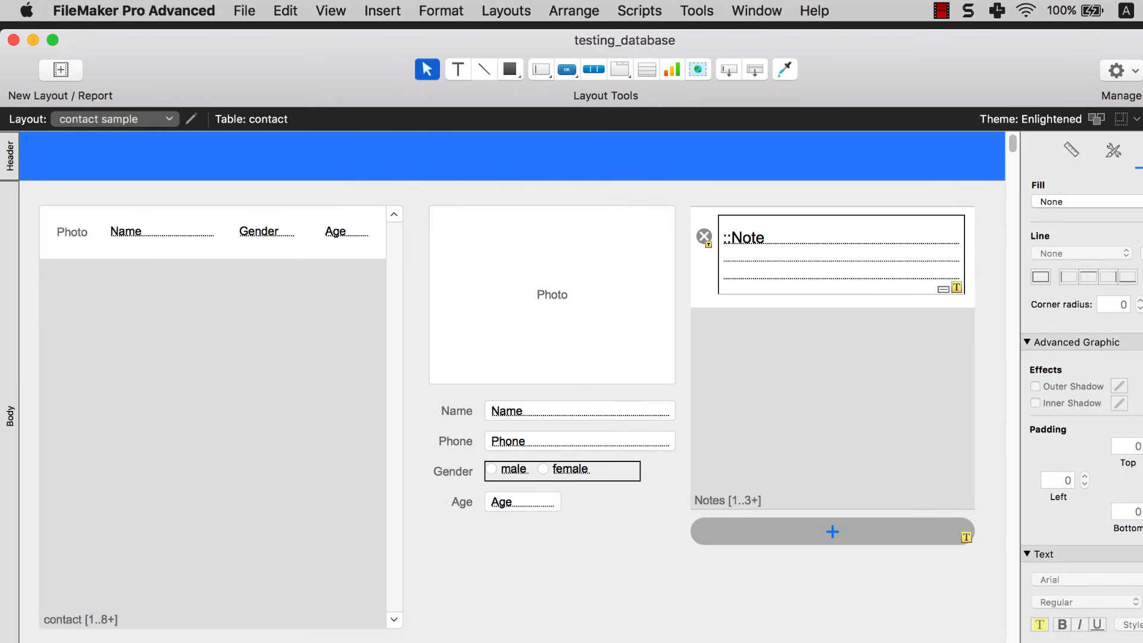
pyautogui.press('super+i')
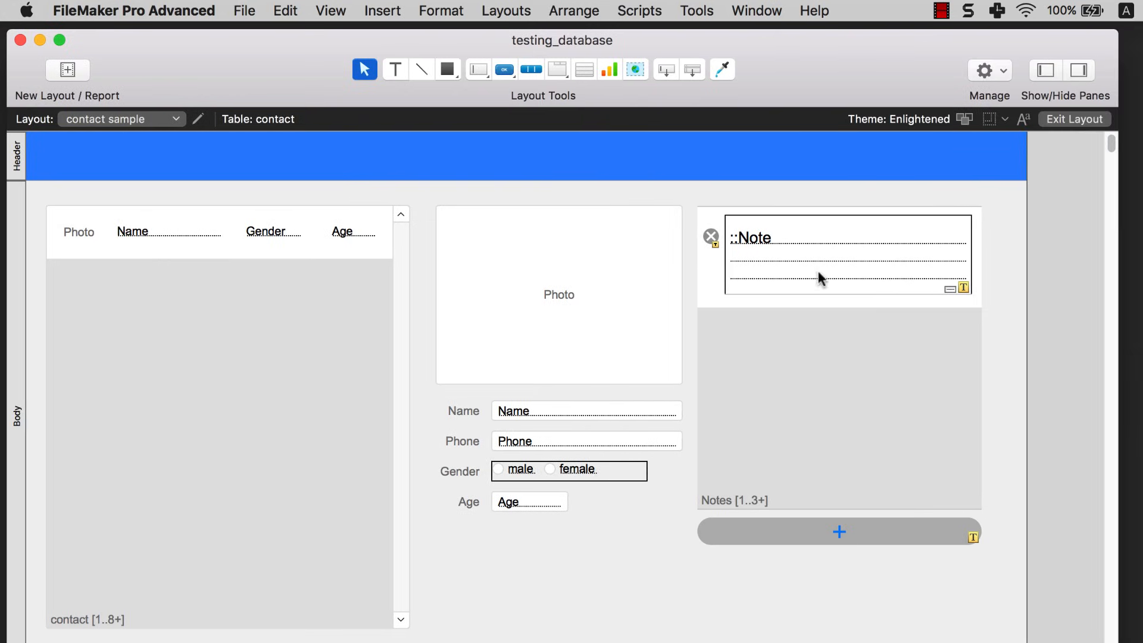
# - Switch the layout to Browse mode, show all contact records and select the first contact in the list
pyautogui.click(331, 10)
pyautogui.click(335, 35)
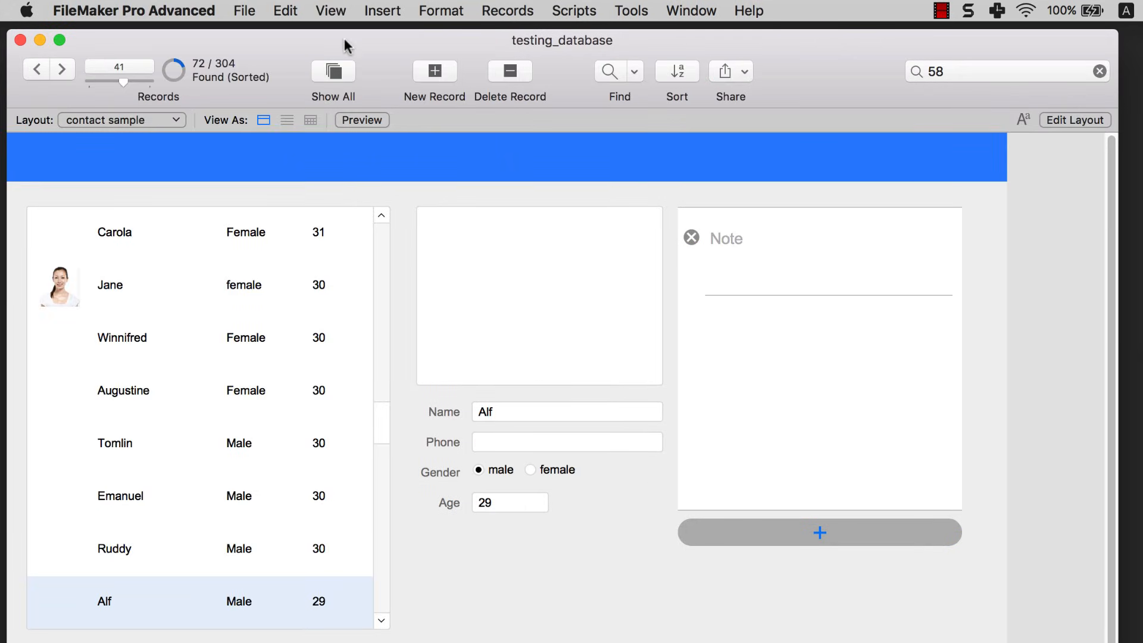
pyautogui.scroll(2, 203, 304)
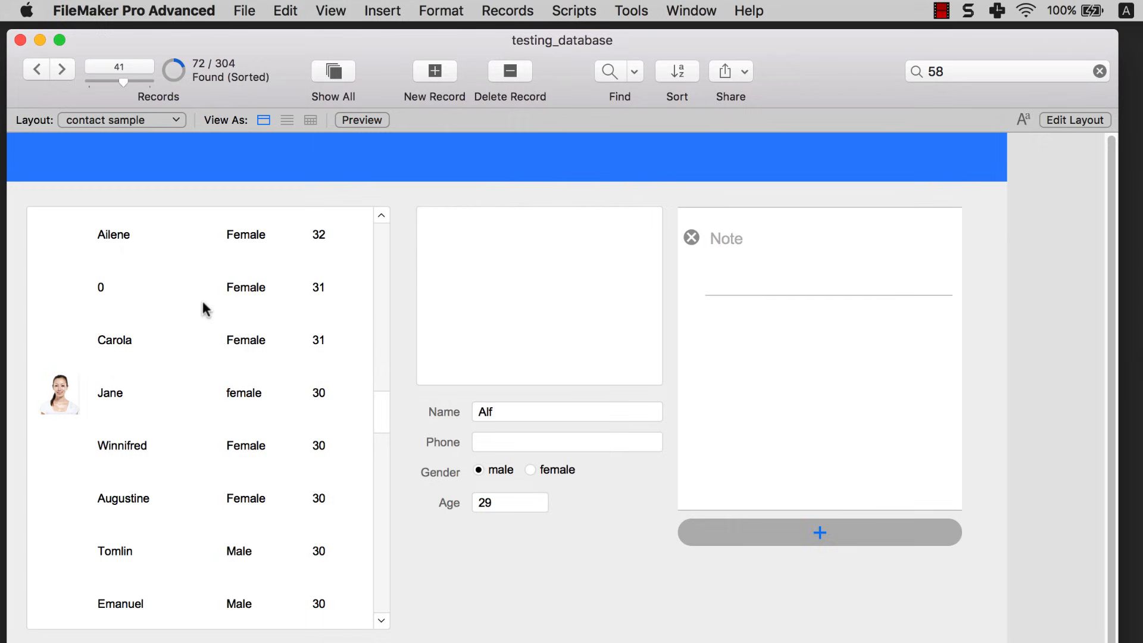
pyautogui.click(160, 408)
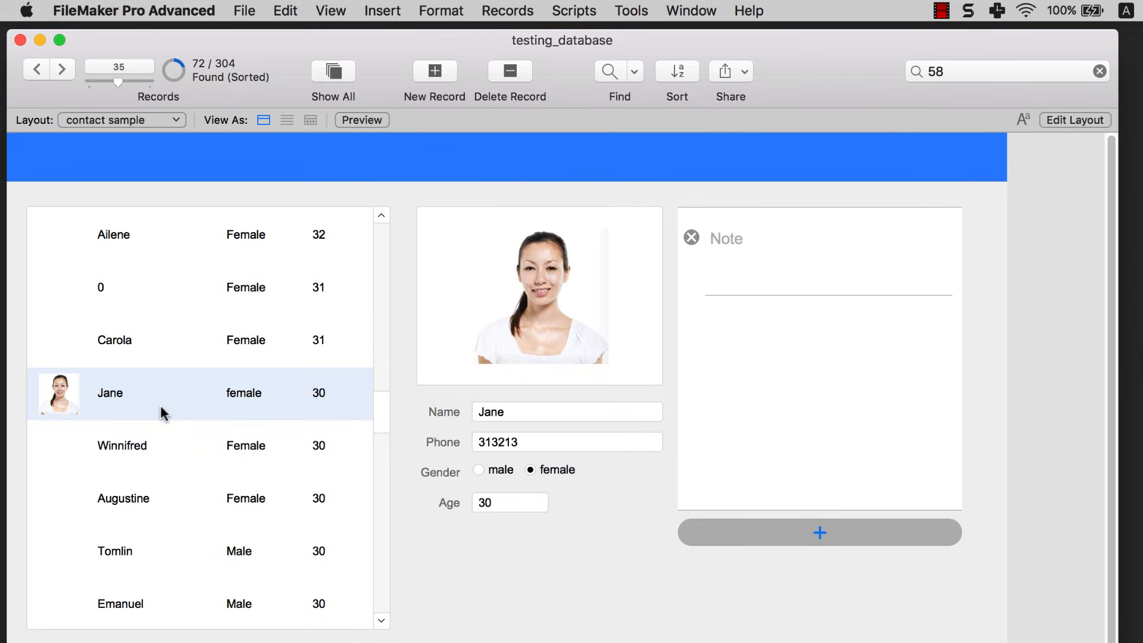
pyautogui.click(342, 77)
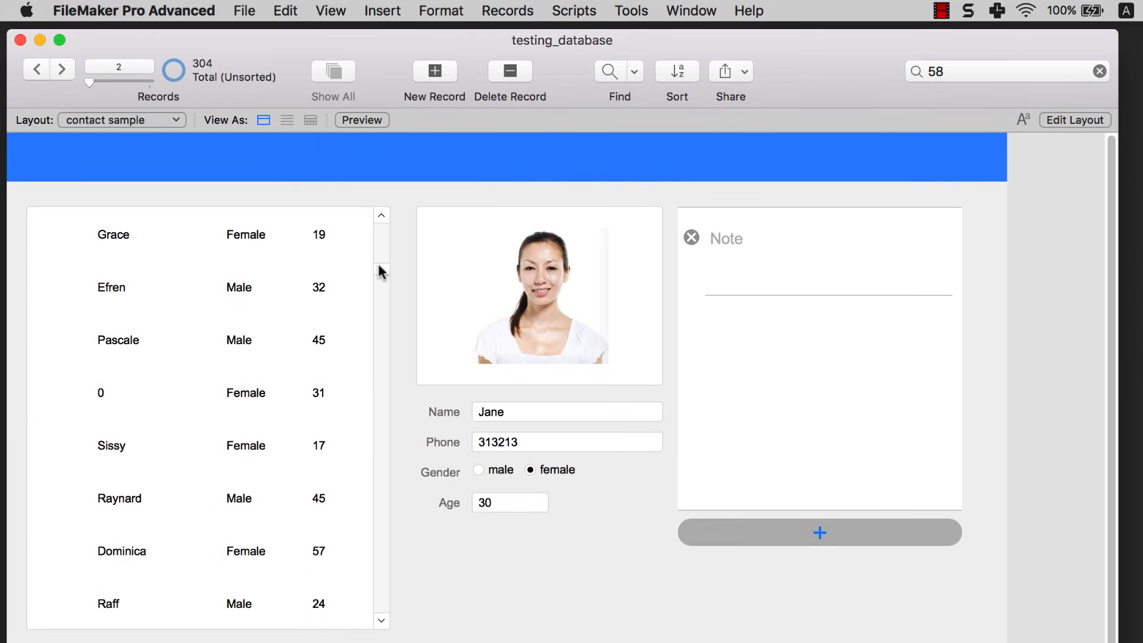
pyautogui.moveTo(377, 262); pyautogui.dragTo(381, 216)
pyautogui.click(172, 232)
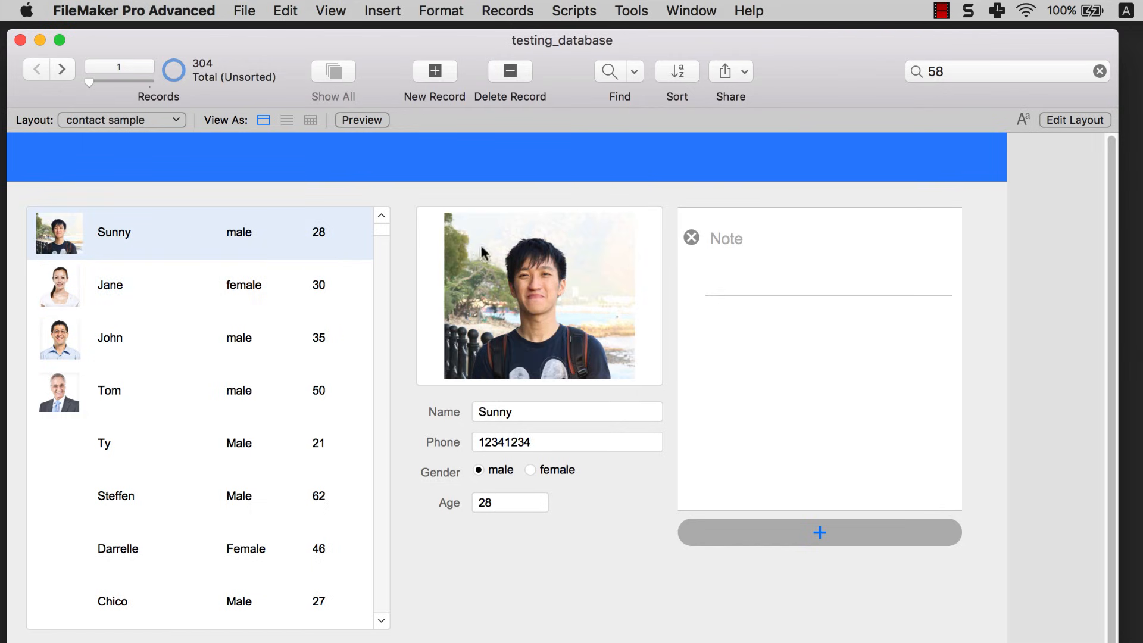
# - Enter two notes for the first contact in the Notes portal, each titled with the contact's name and numbered 1 and 2
pyautogui.click(756, 248)
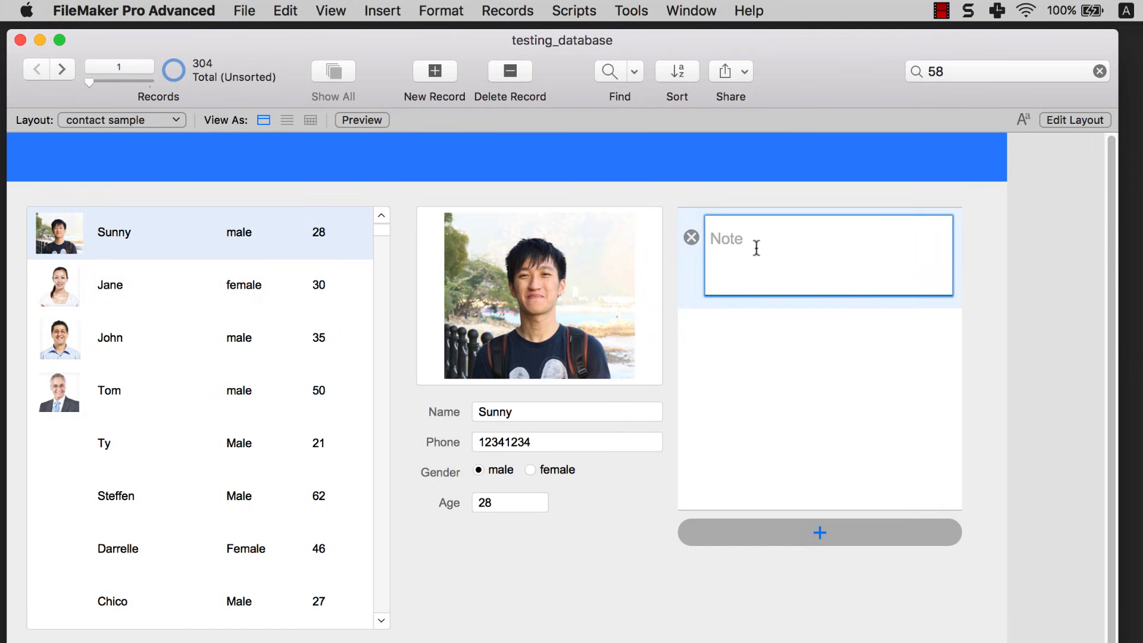
pyautogui.write("Sunny's note")
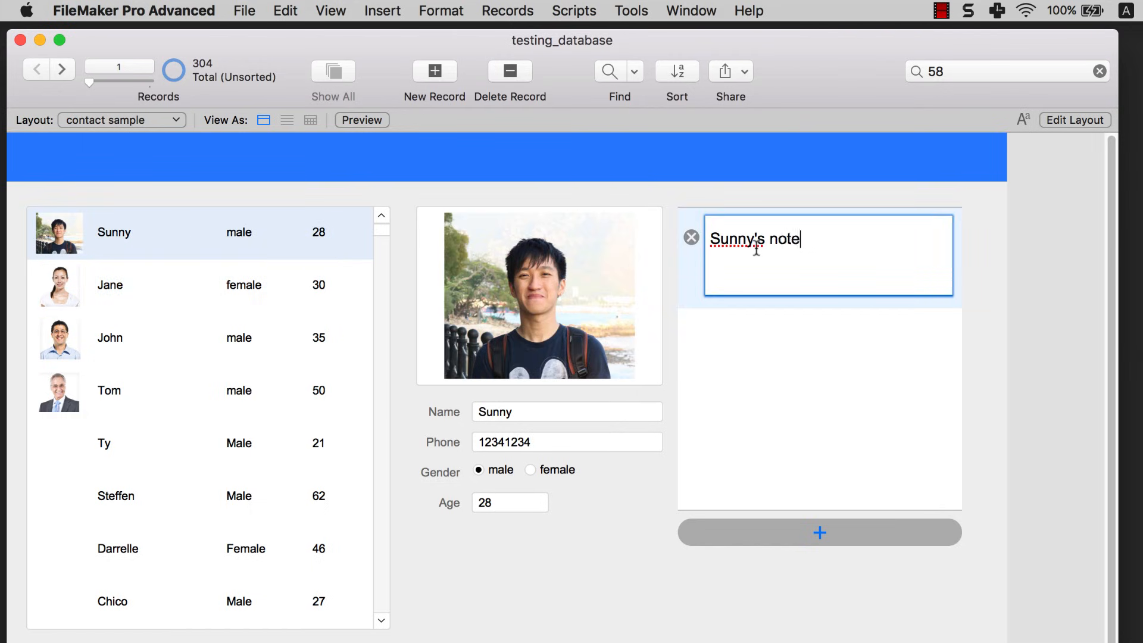
pyautogui.write(' 1')
pyautogui.click(756, 313)
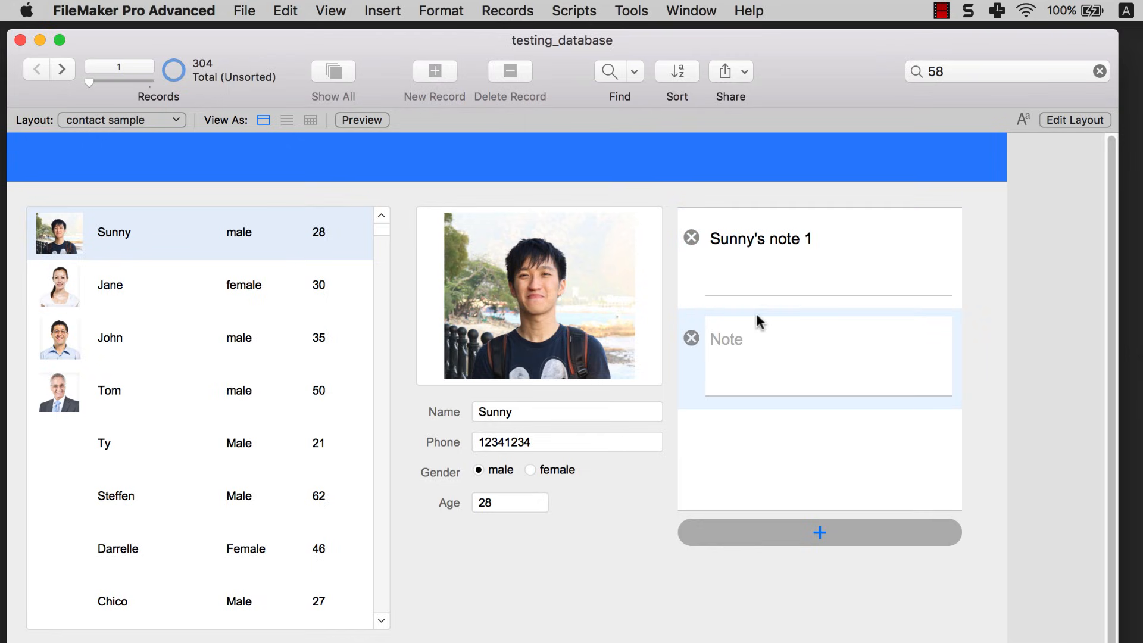
pyautogui.click(725, 343)
pyautogui.write("Sunny's no")
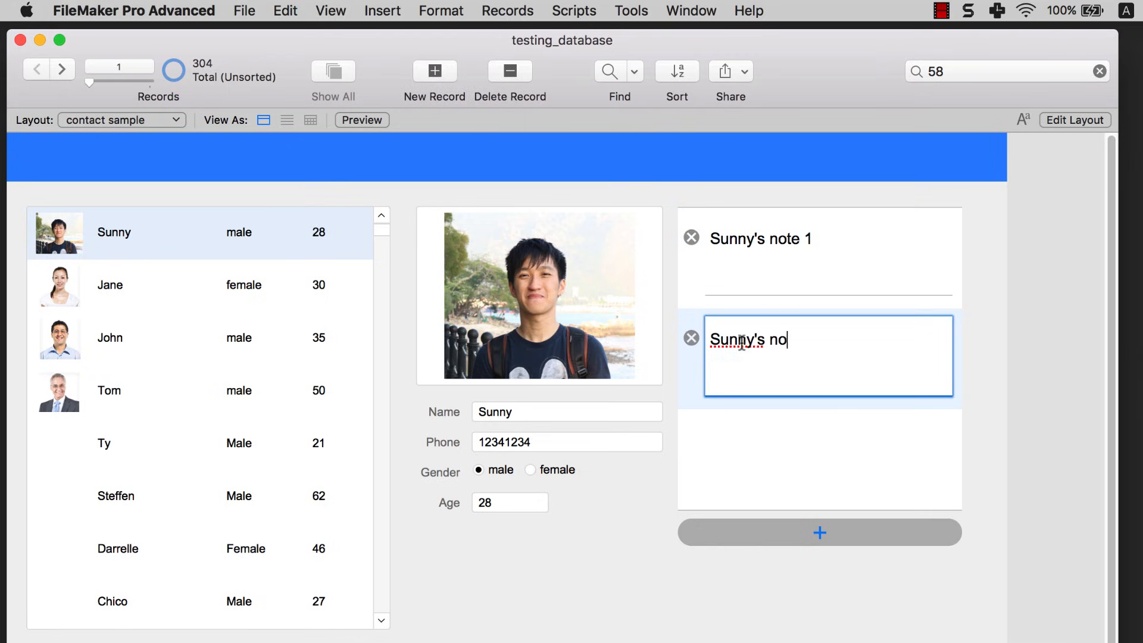
pyautogui.write('te 2')
pyautogui.click(615, 493)
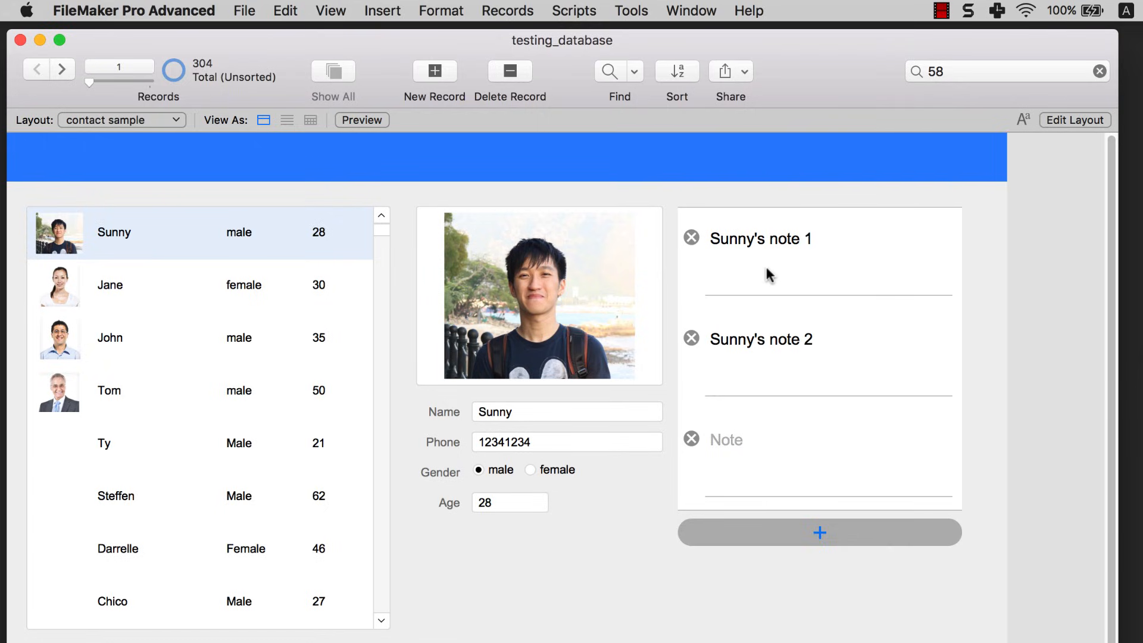
# - Add a note numbered 1 to the second contact and switch between the second and third contacts to compare their notes
pyautogui.click(137, 288)
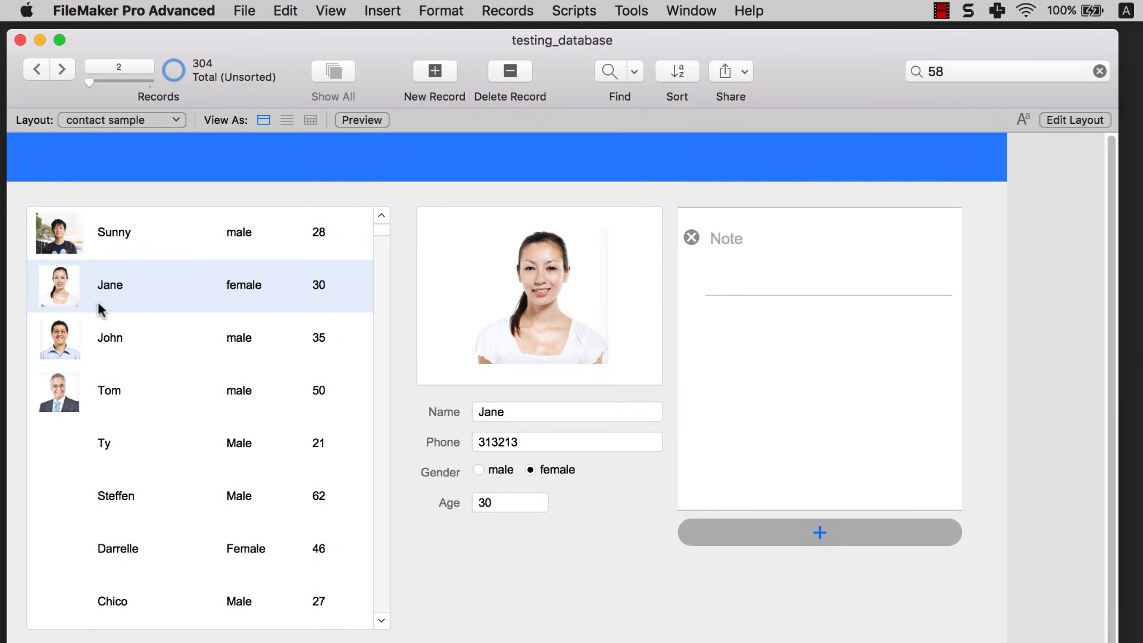
pyautogui.click(771, 250)
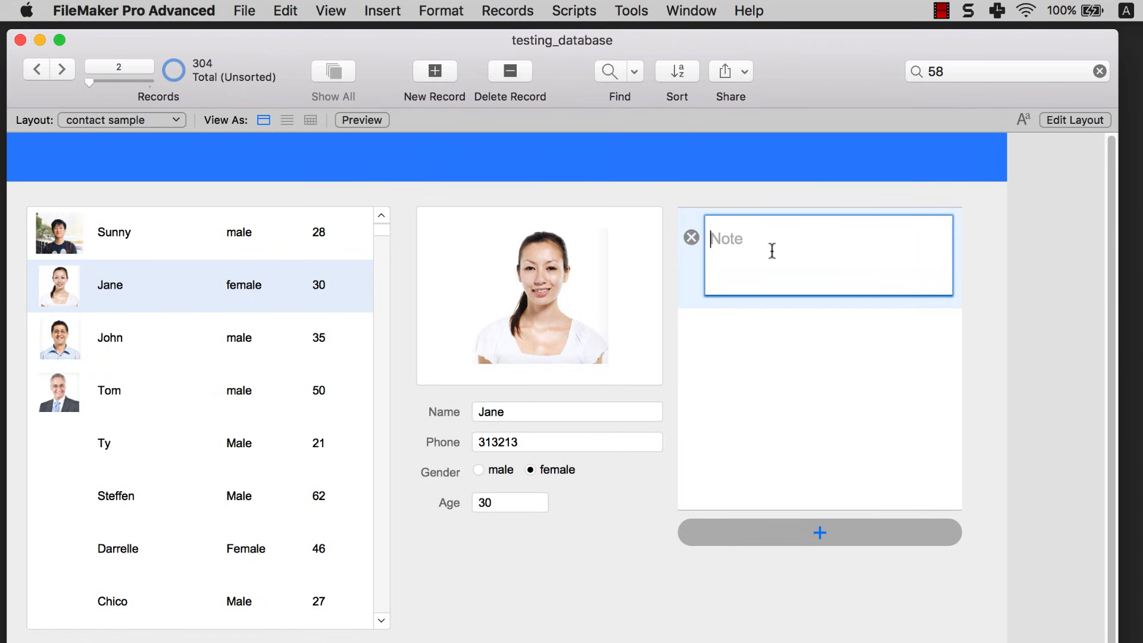
pyautogui.write('Jane note 1')
pyautogui.click(162, 340)
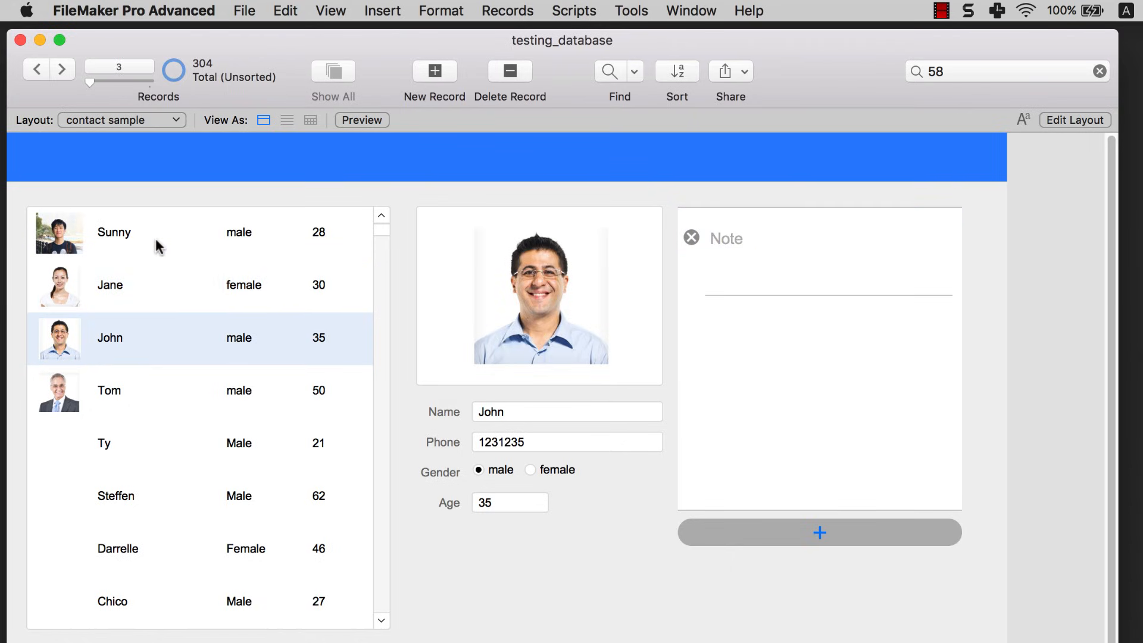
pyautogui.click(155, 287)
pyautogui.click(149, 340)
pyautogui.click(149, 293)
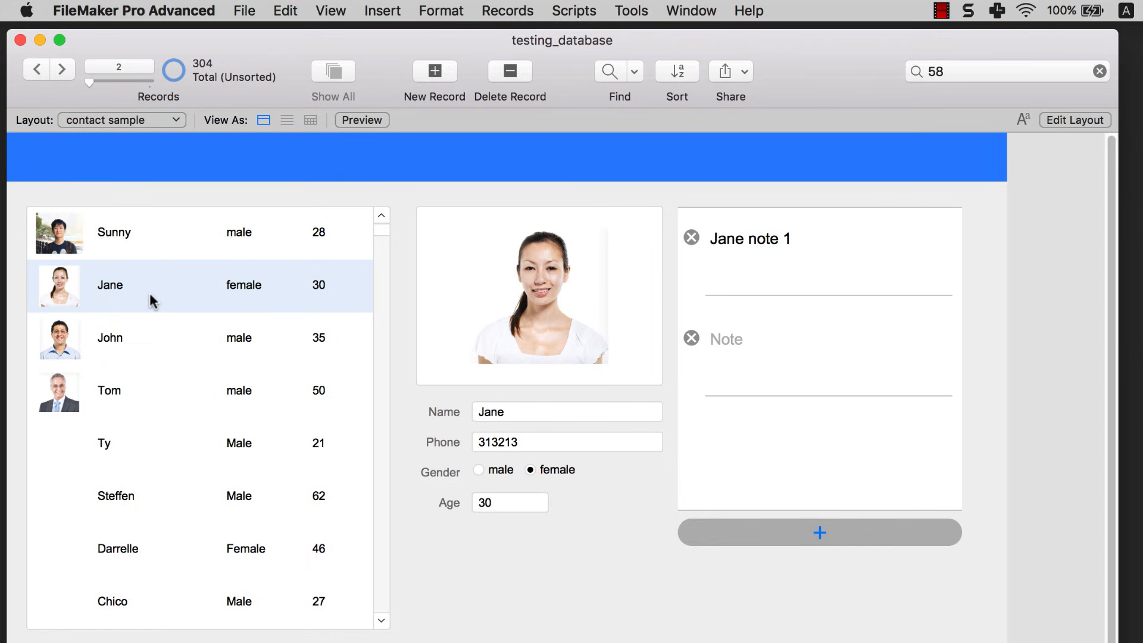
# - Delete the first contact's second note and enter a replacement note reading "Note 2"
pyautogui.click(154, 256)
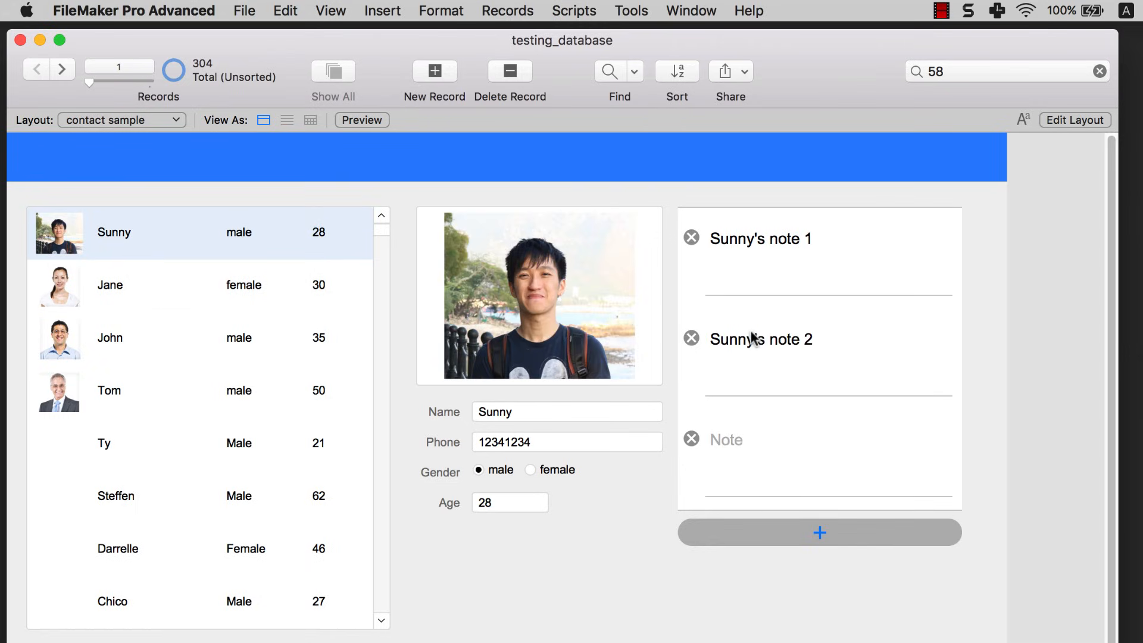
pyautogui.click(692, 337)
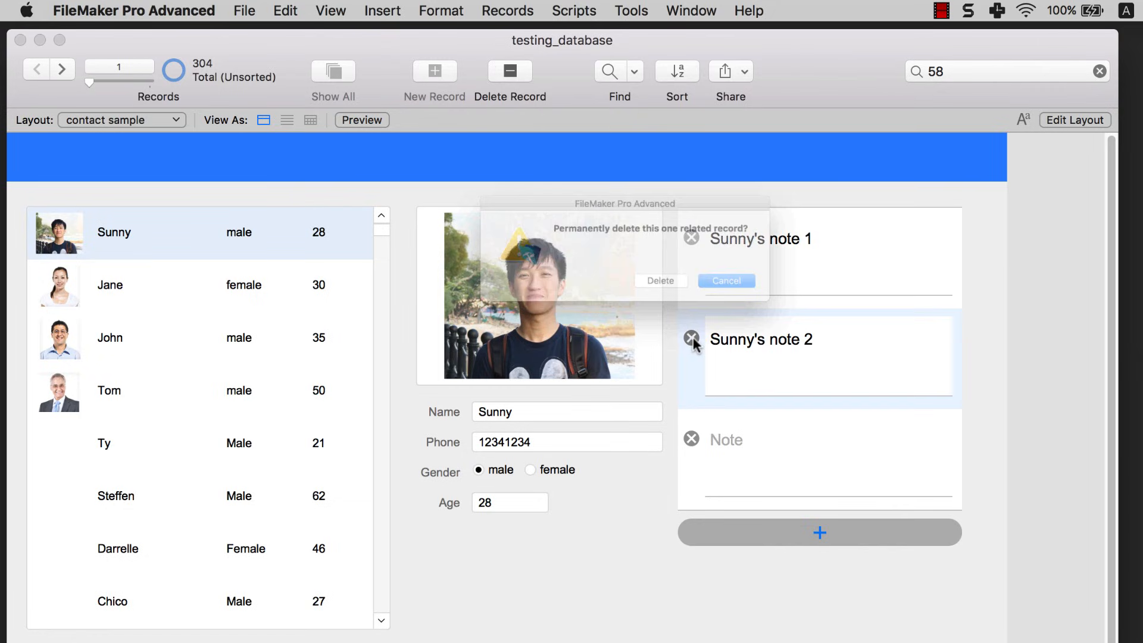
pyautogui.click(689, 299)
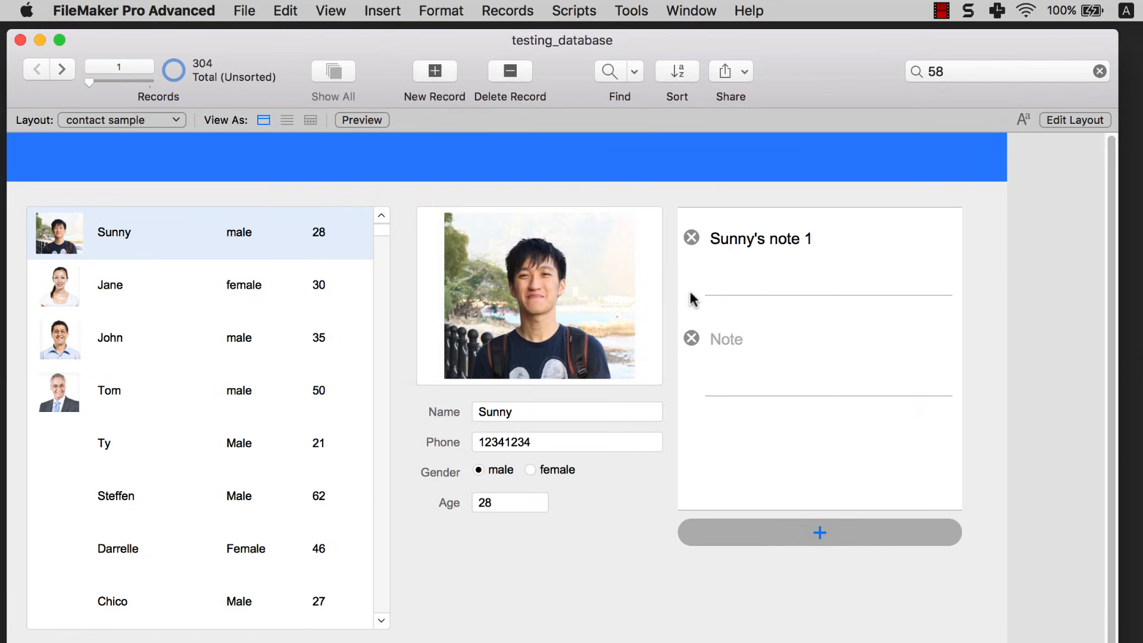
pyautogui.click(754, 341)
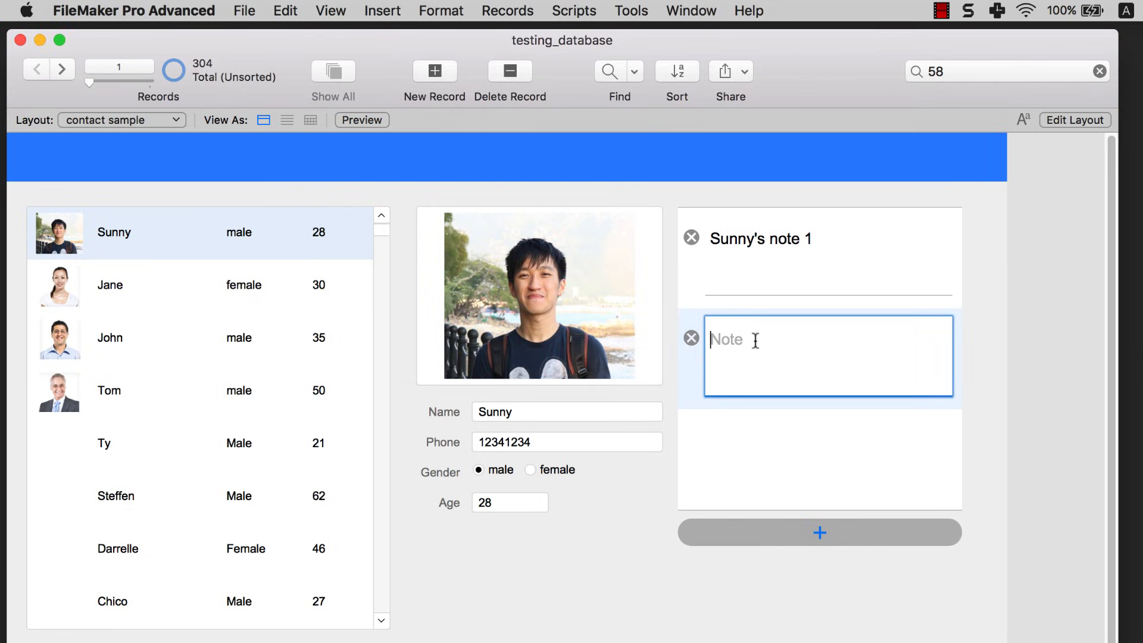
pyautogui.write('Note 2')
pyautogui.click(697, 547)
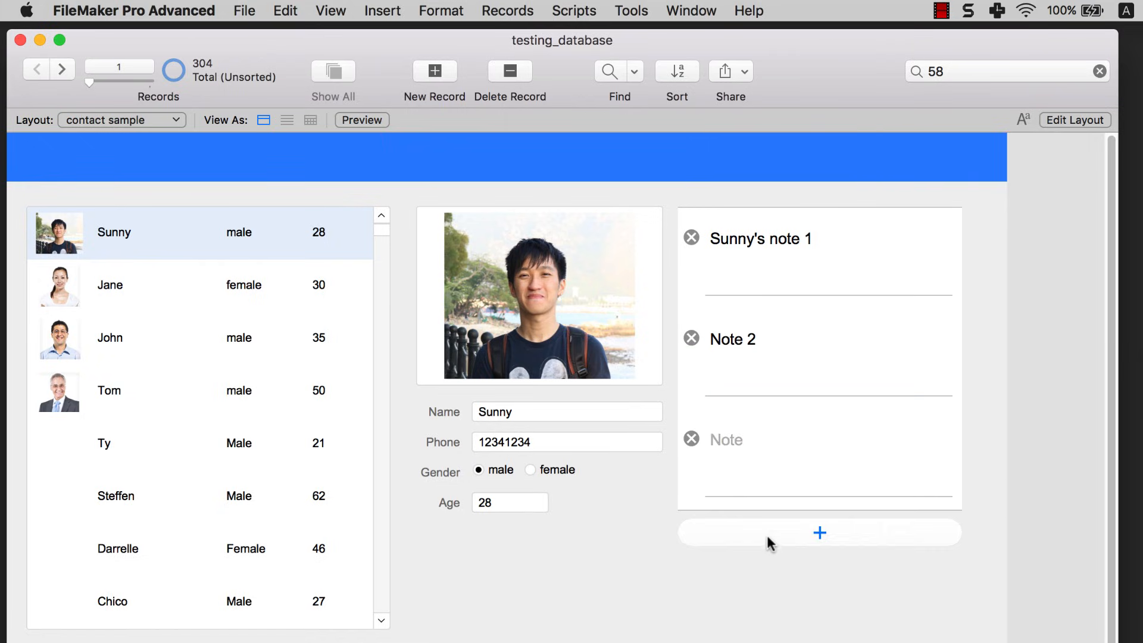
# - Test the add button below the first contact's notes and check the note of the second contact
pyautogui.click(809, 534)
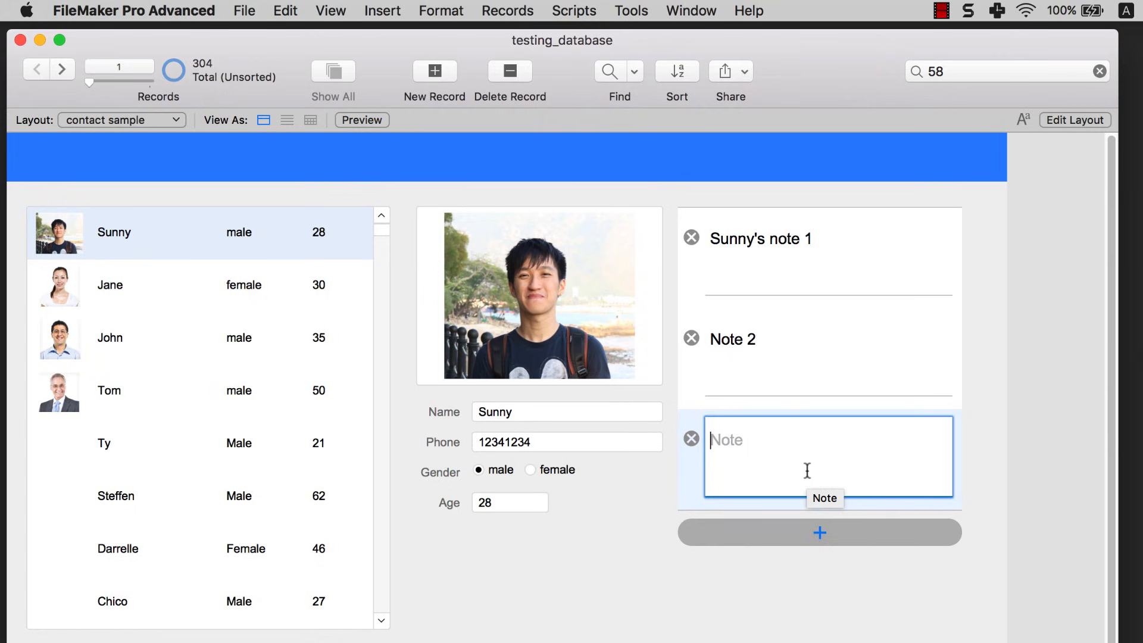
pyautogui.click(605, 558)
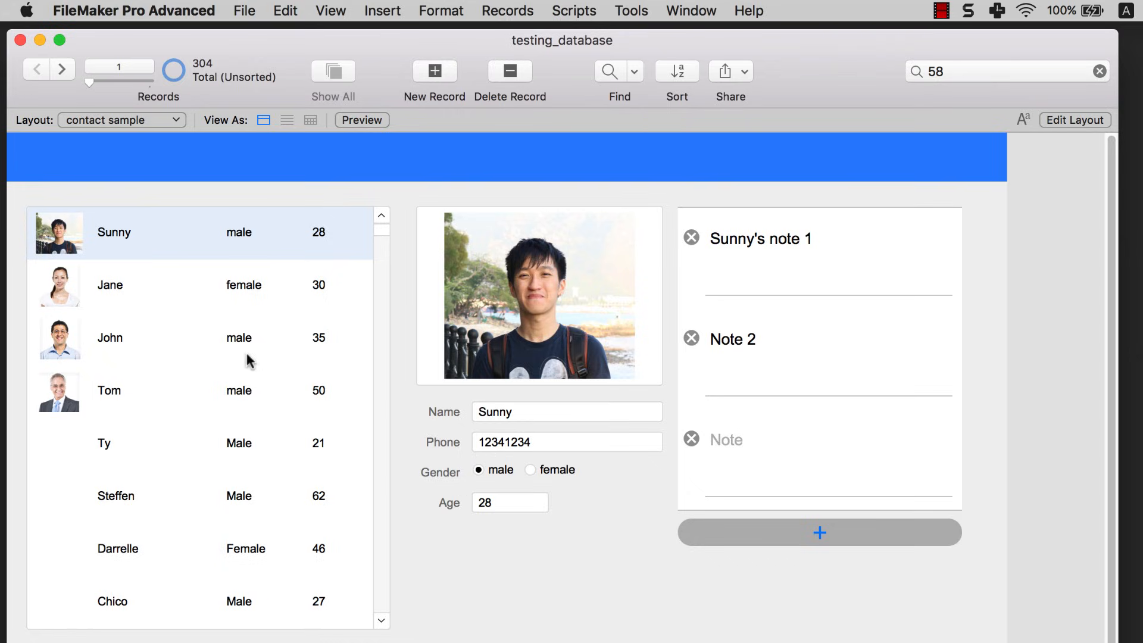
pyautogui.click(169, 291)
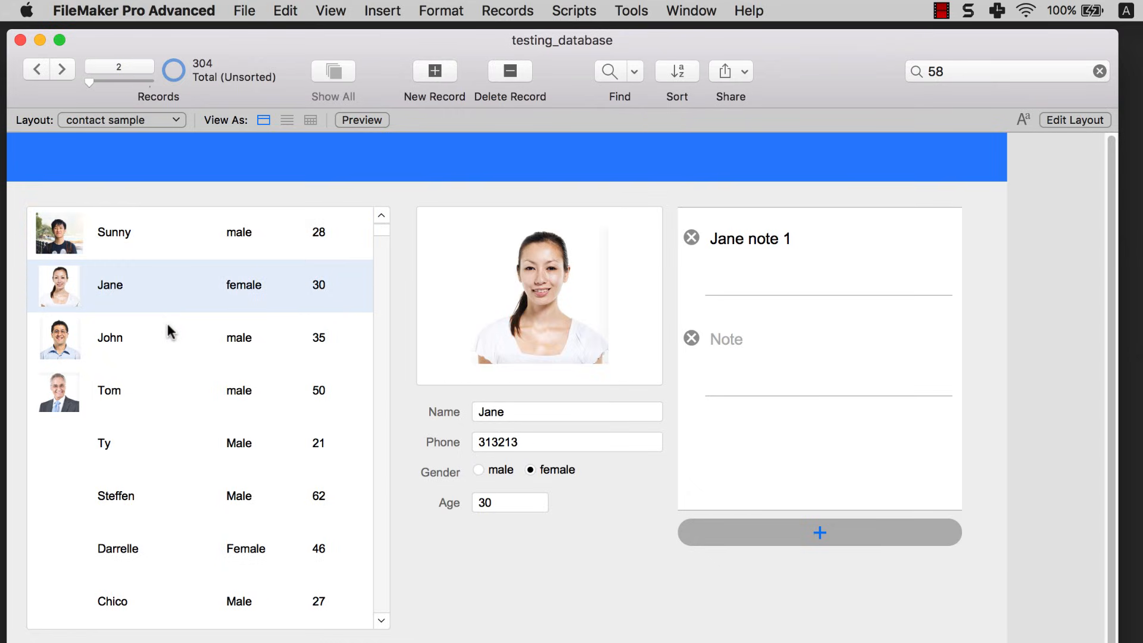
pyautogui.click(766, 263)
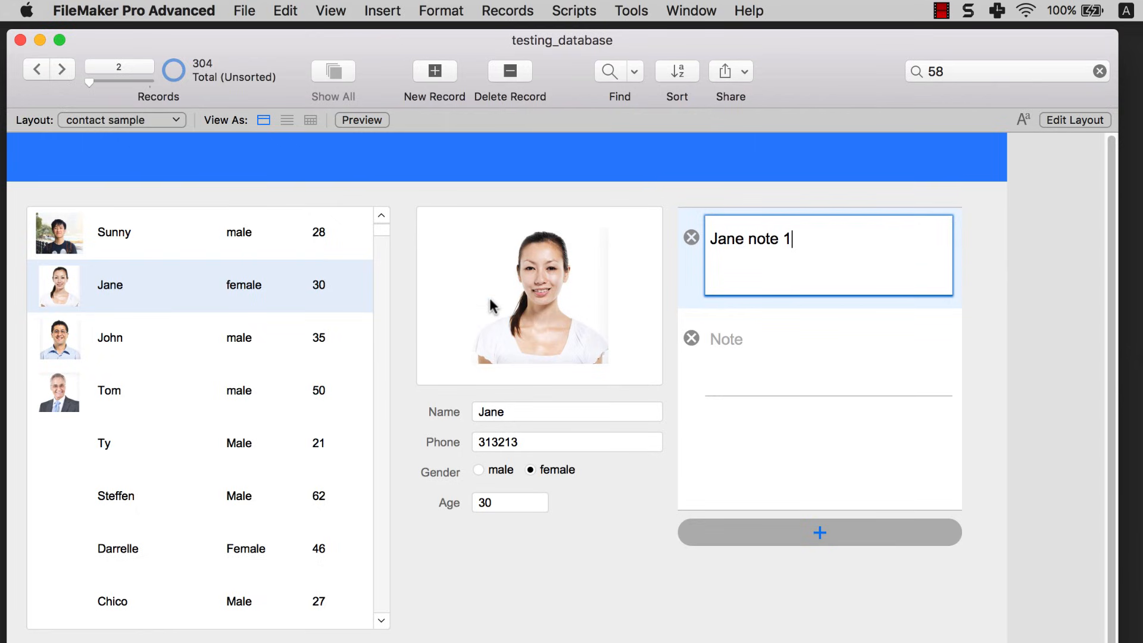
pyautogui.click(484, 201)
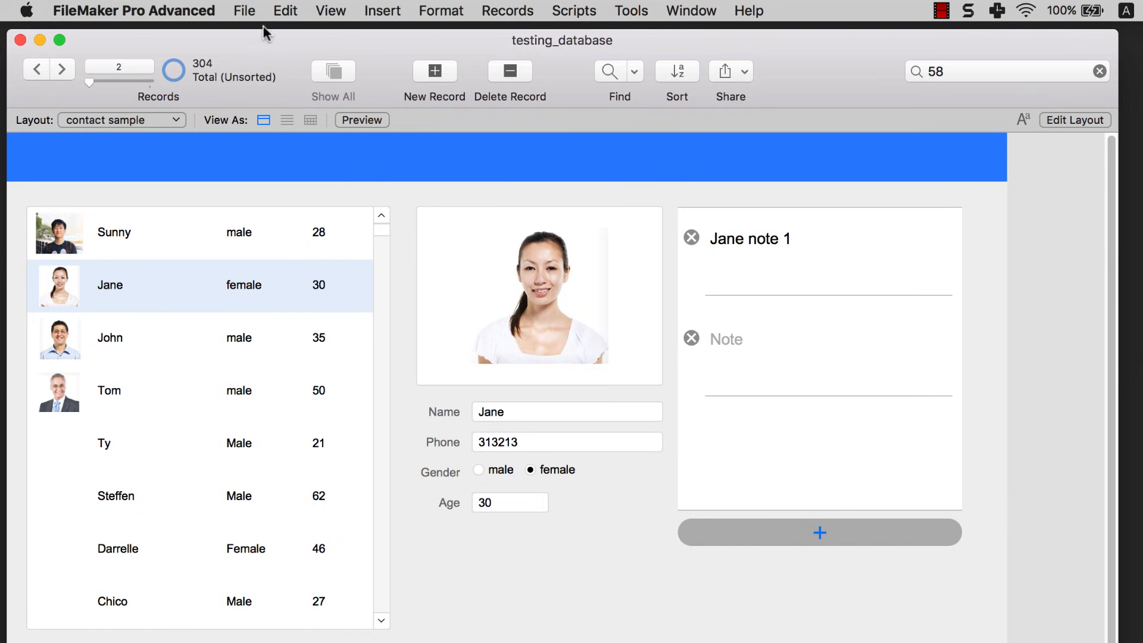
# - Inspect the Notes table's fields and its relationship to the contact table in Manage Database
pyautogui.click(245, 11)
pyautogui.moveTo(298, 173)
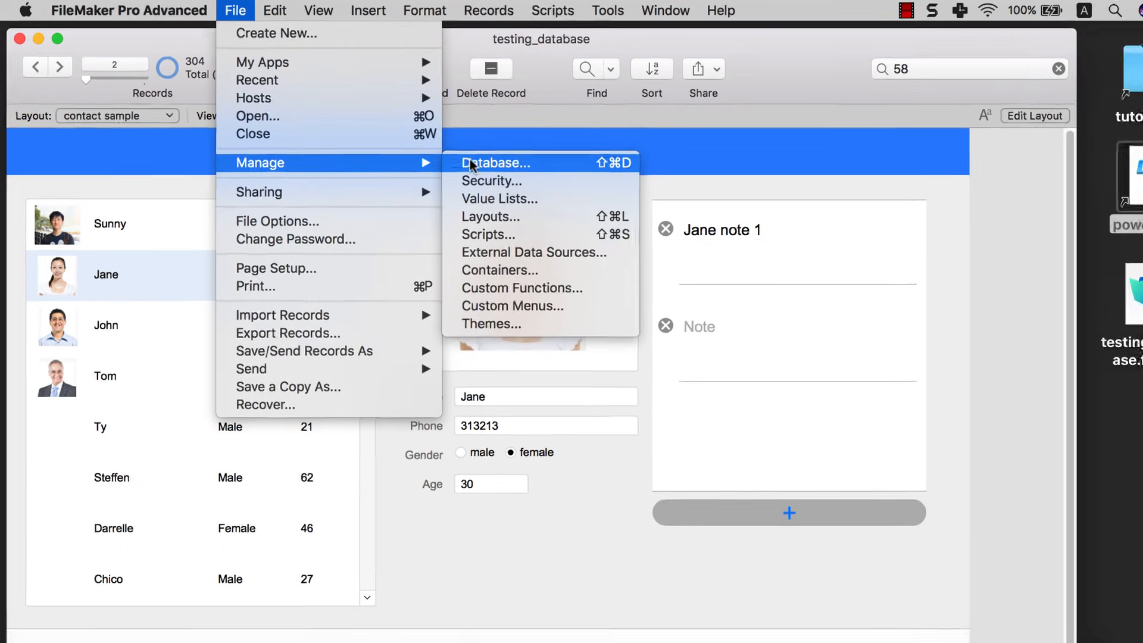
pyautogui.click(487, 170)
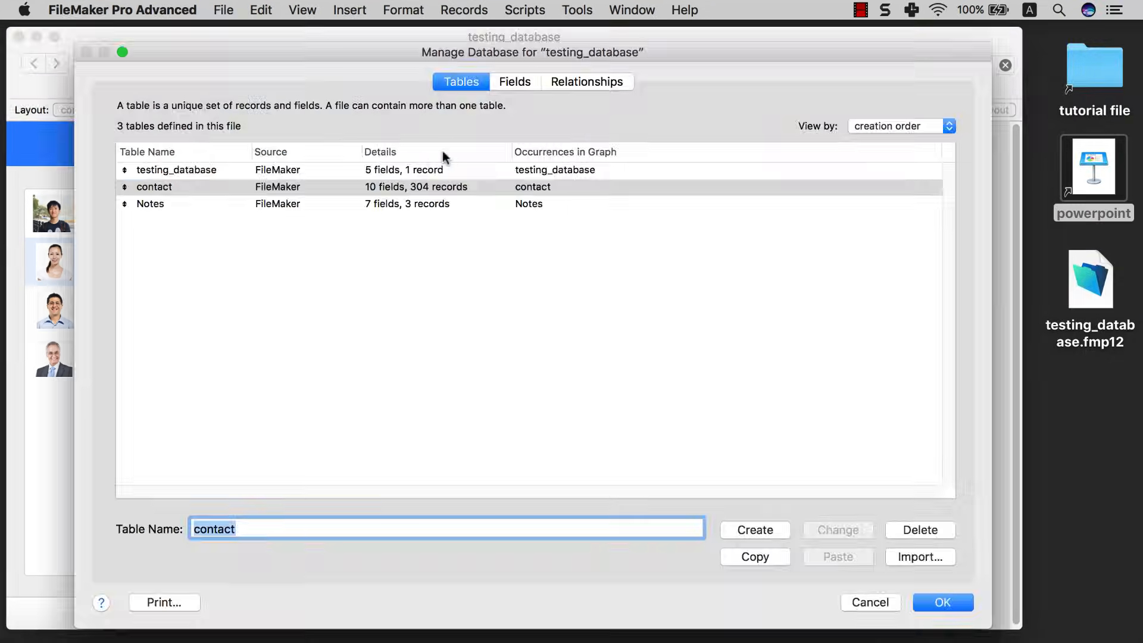
pyautogui.click(256, 205)
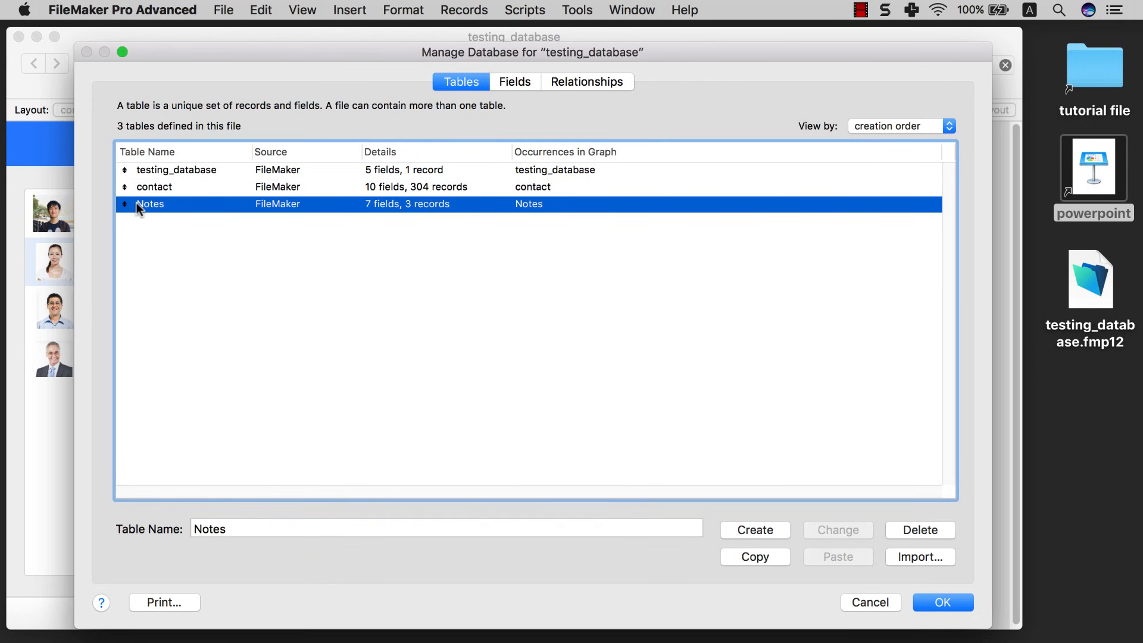
pyautogui.doubleClick(187, 208)
pyautogui.click(158, 151)
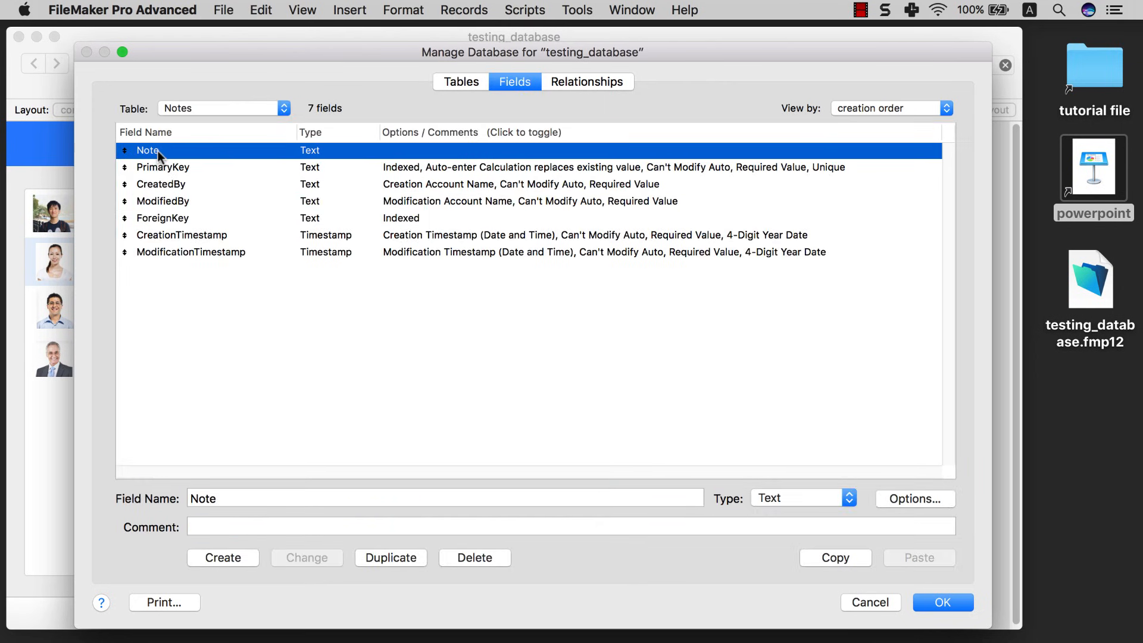
pyautogui.click(153, 169)
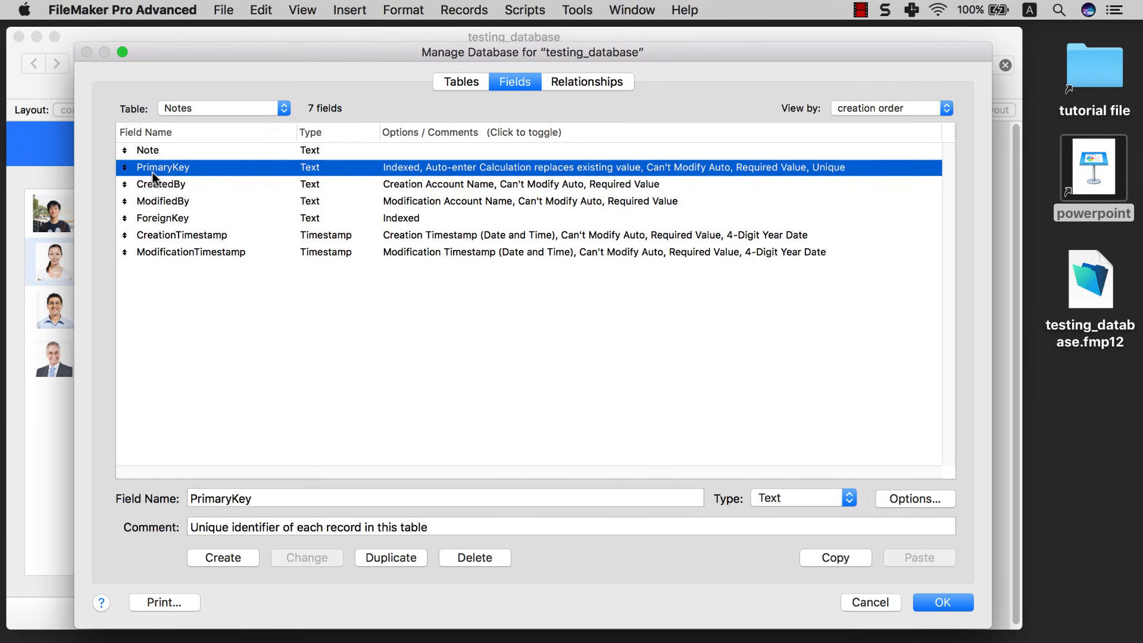
pyautogui.click(548, 86)
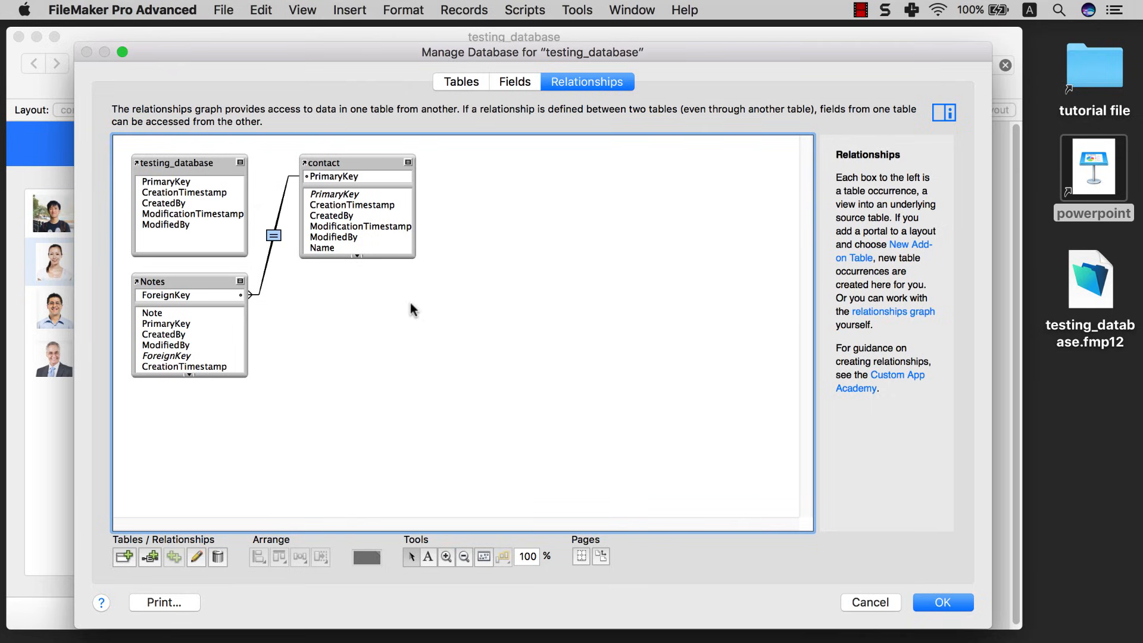
pyautogui.click(939, 602)
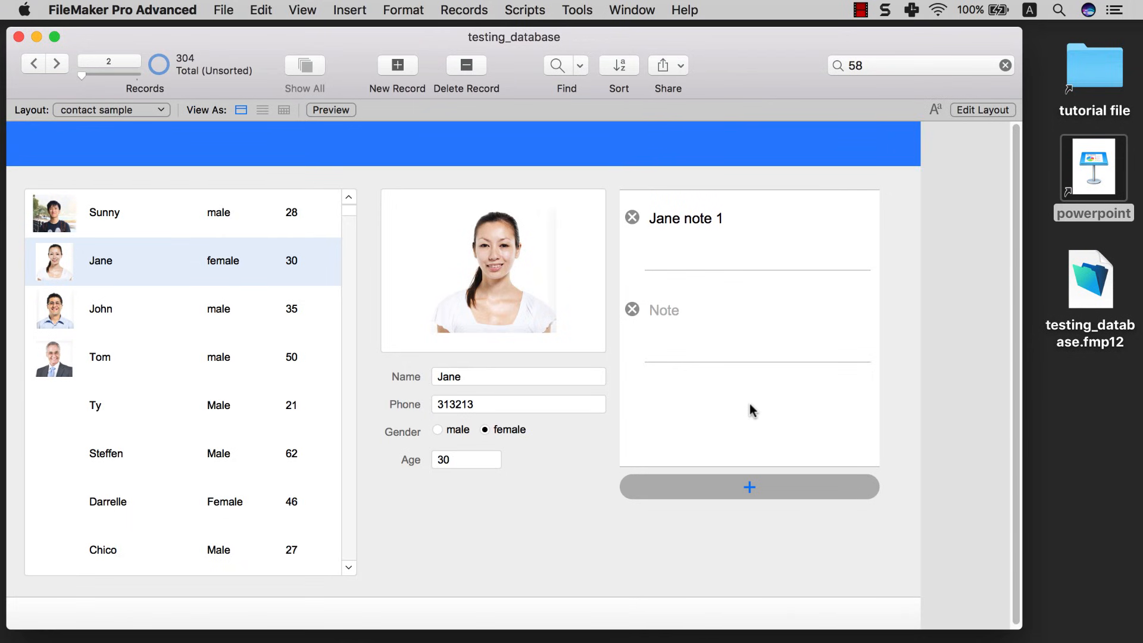
# - Compare the third contact's record with the finished contact database file, moving the finished file's window aside
pyautogui.hotkey('ctrl', 'Down')
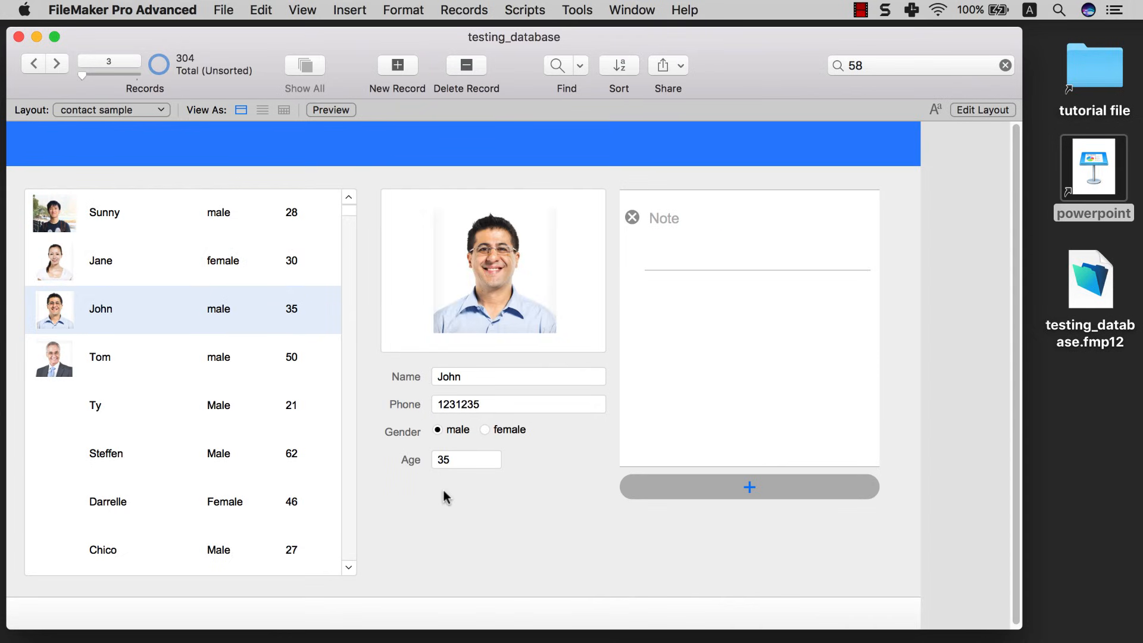
pyautogui.click(974, 639)
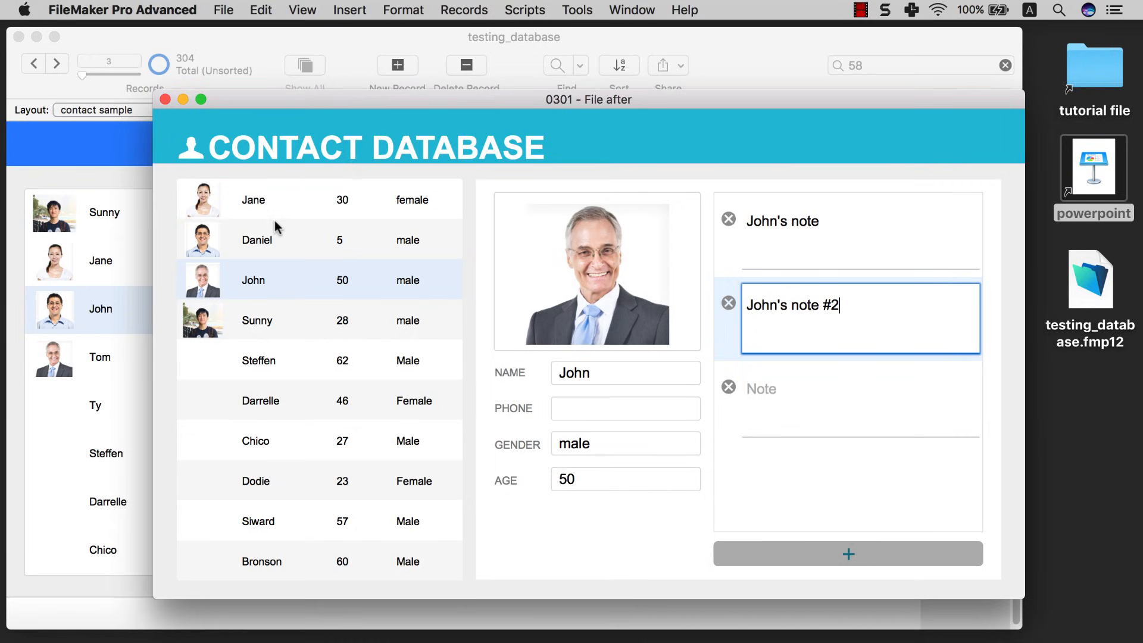
pyautogui.click(118, 171)
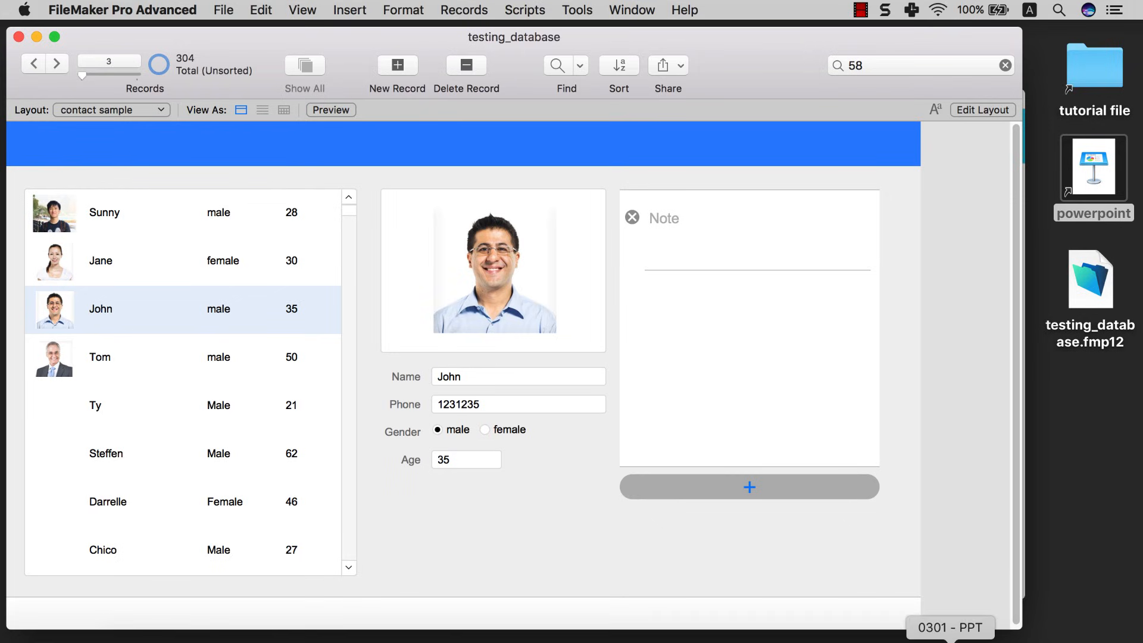
pyautogui.hotkey('ctrl', 'Up')
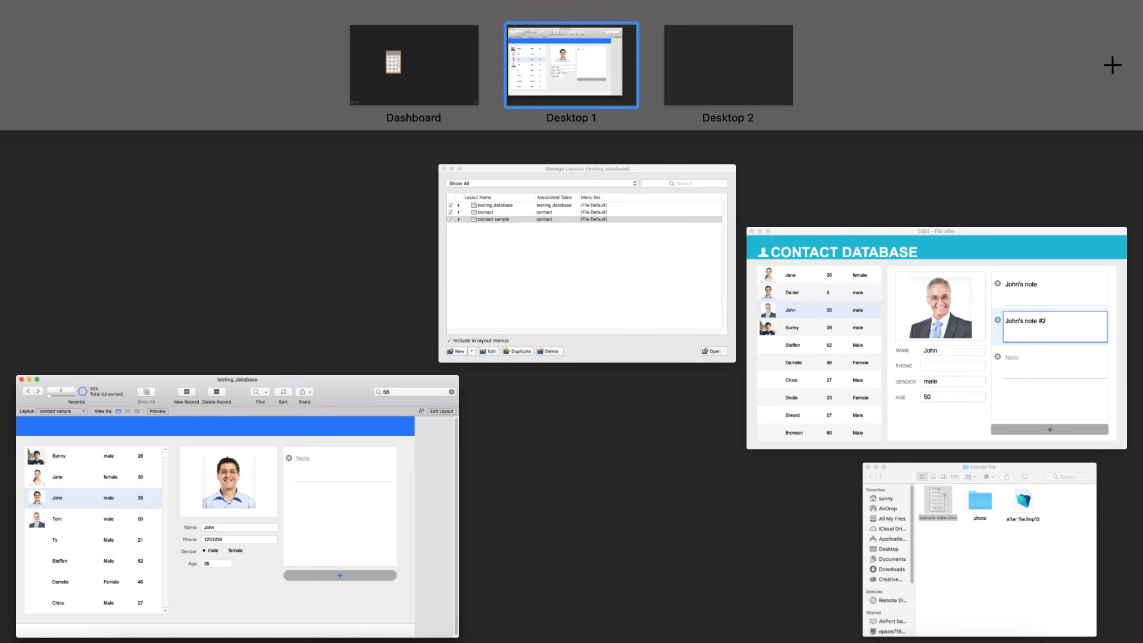
pyautogui.click(935, 334)
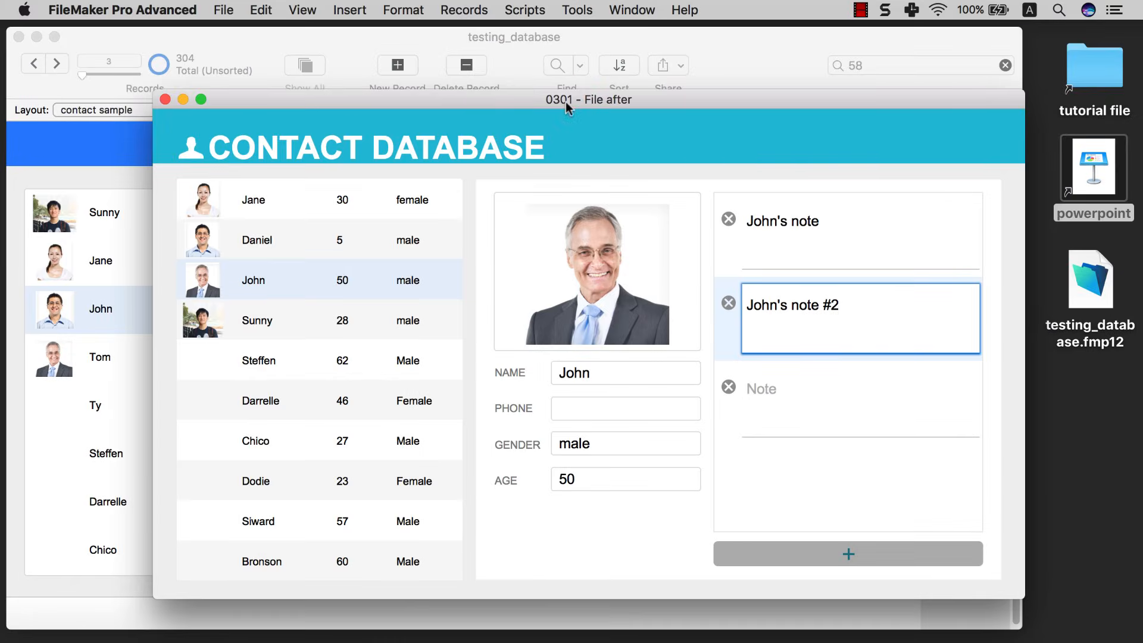
pyautogui.moveTo(581, 94); pyautogui.dragTo(670, 94)
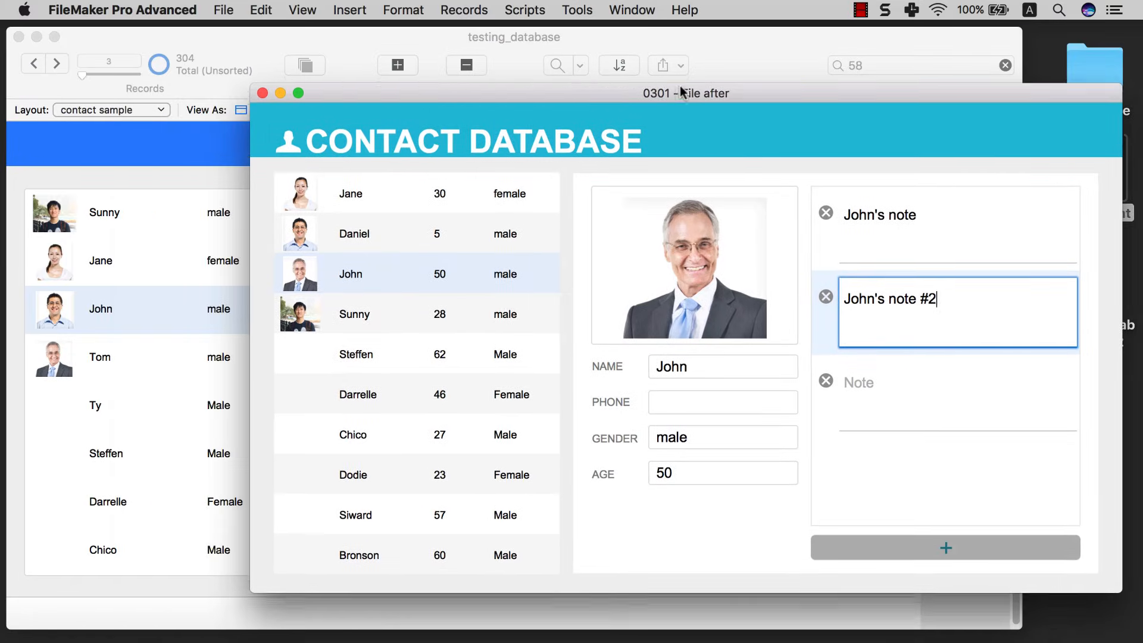
pyautogui.click(626, 43)
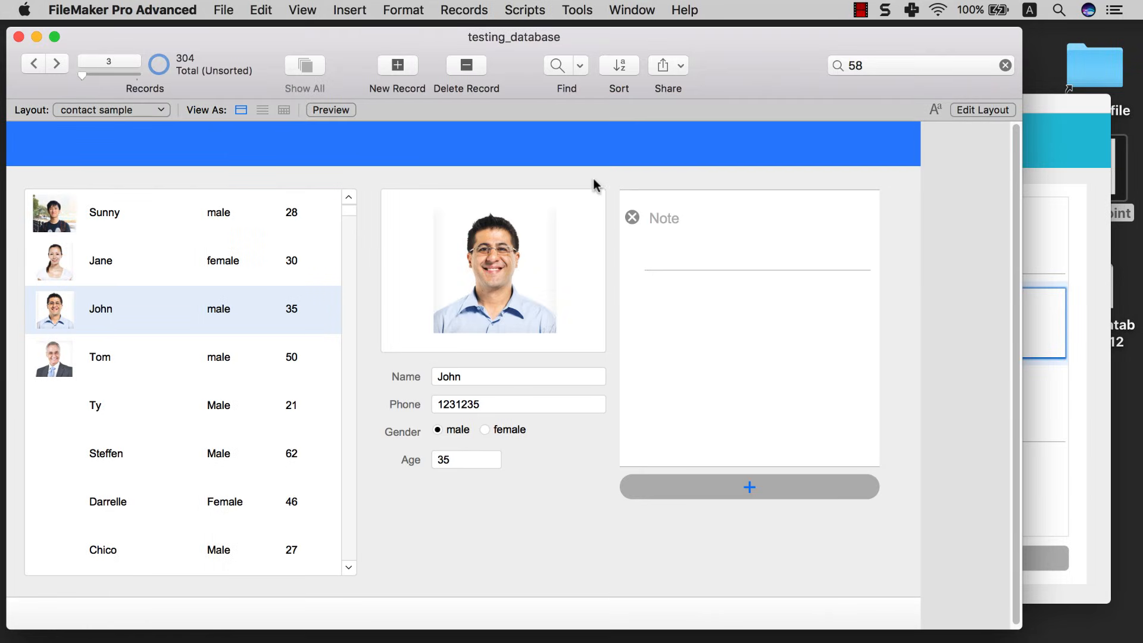